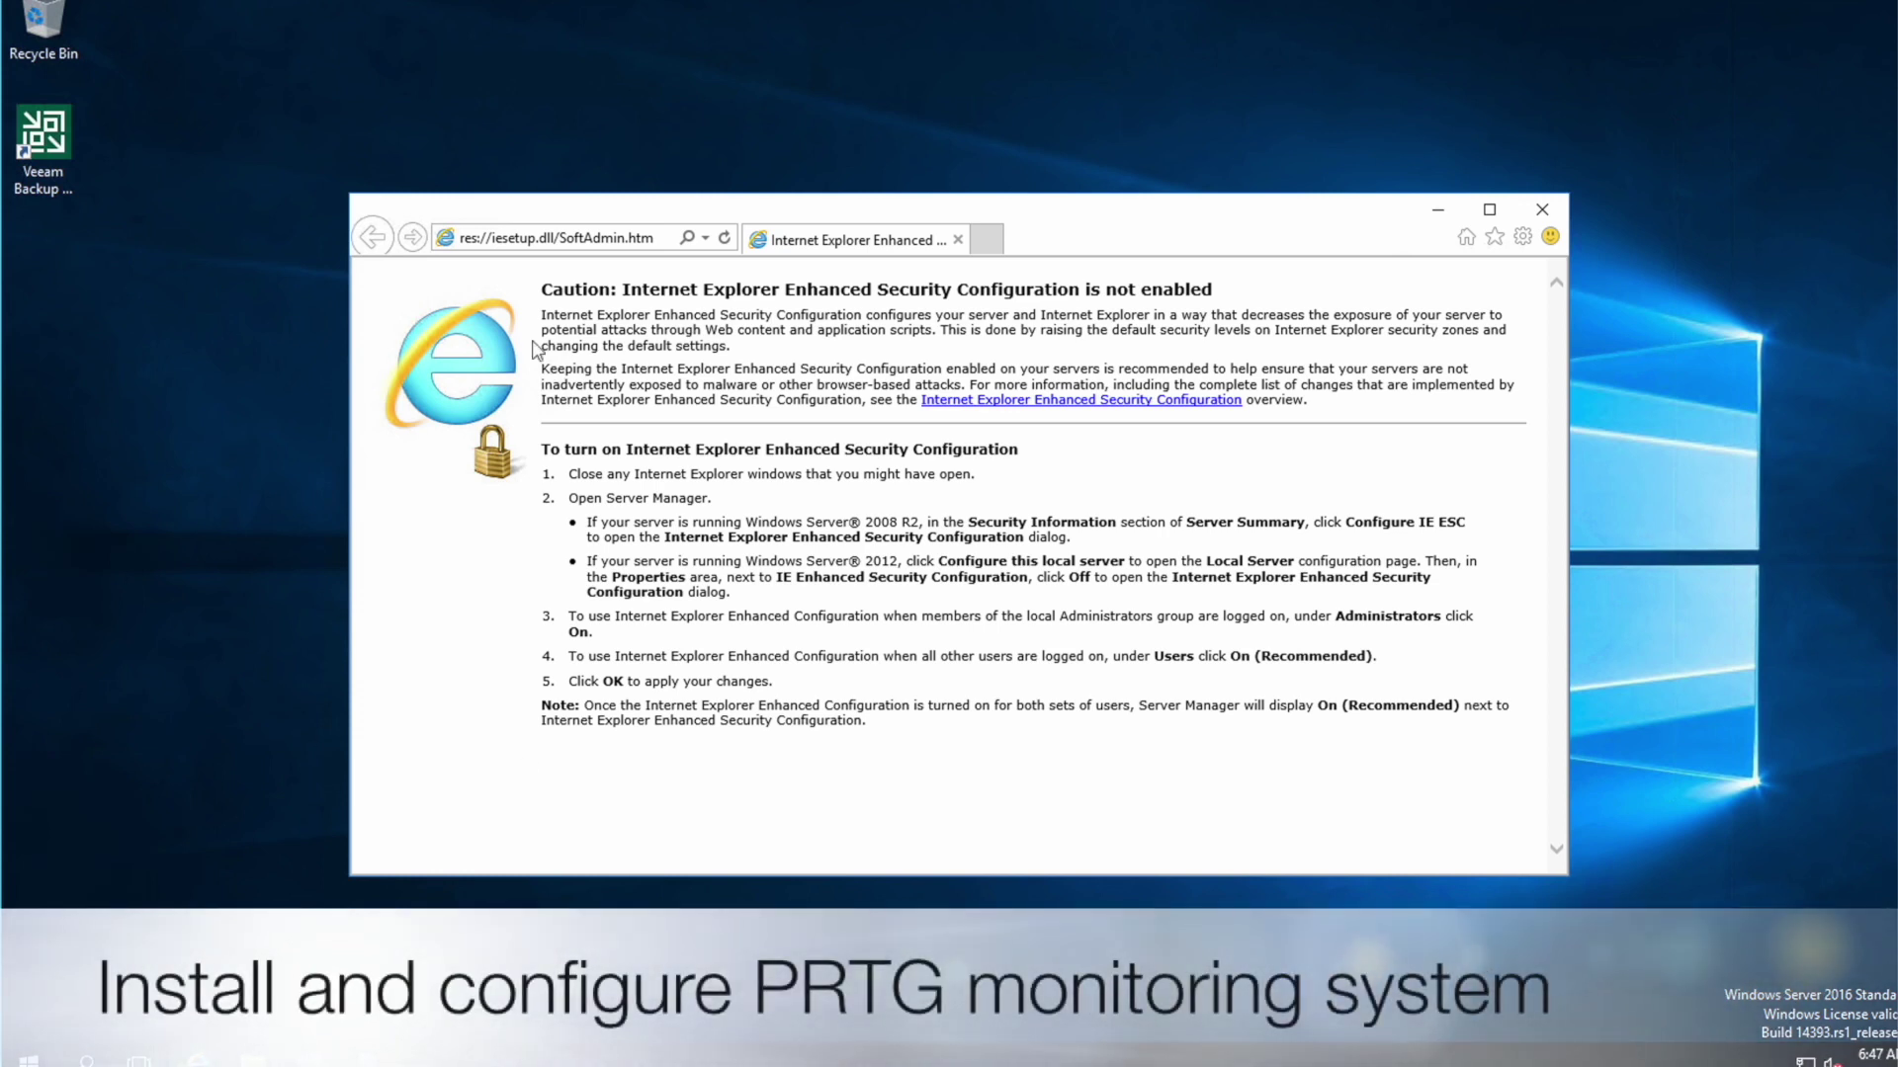
Search the web for 'prtg' from the Internet Explorer address bar
{"action": "left_click", "coordinate": [567, 233]}
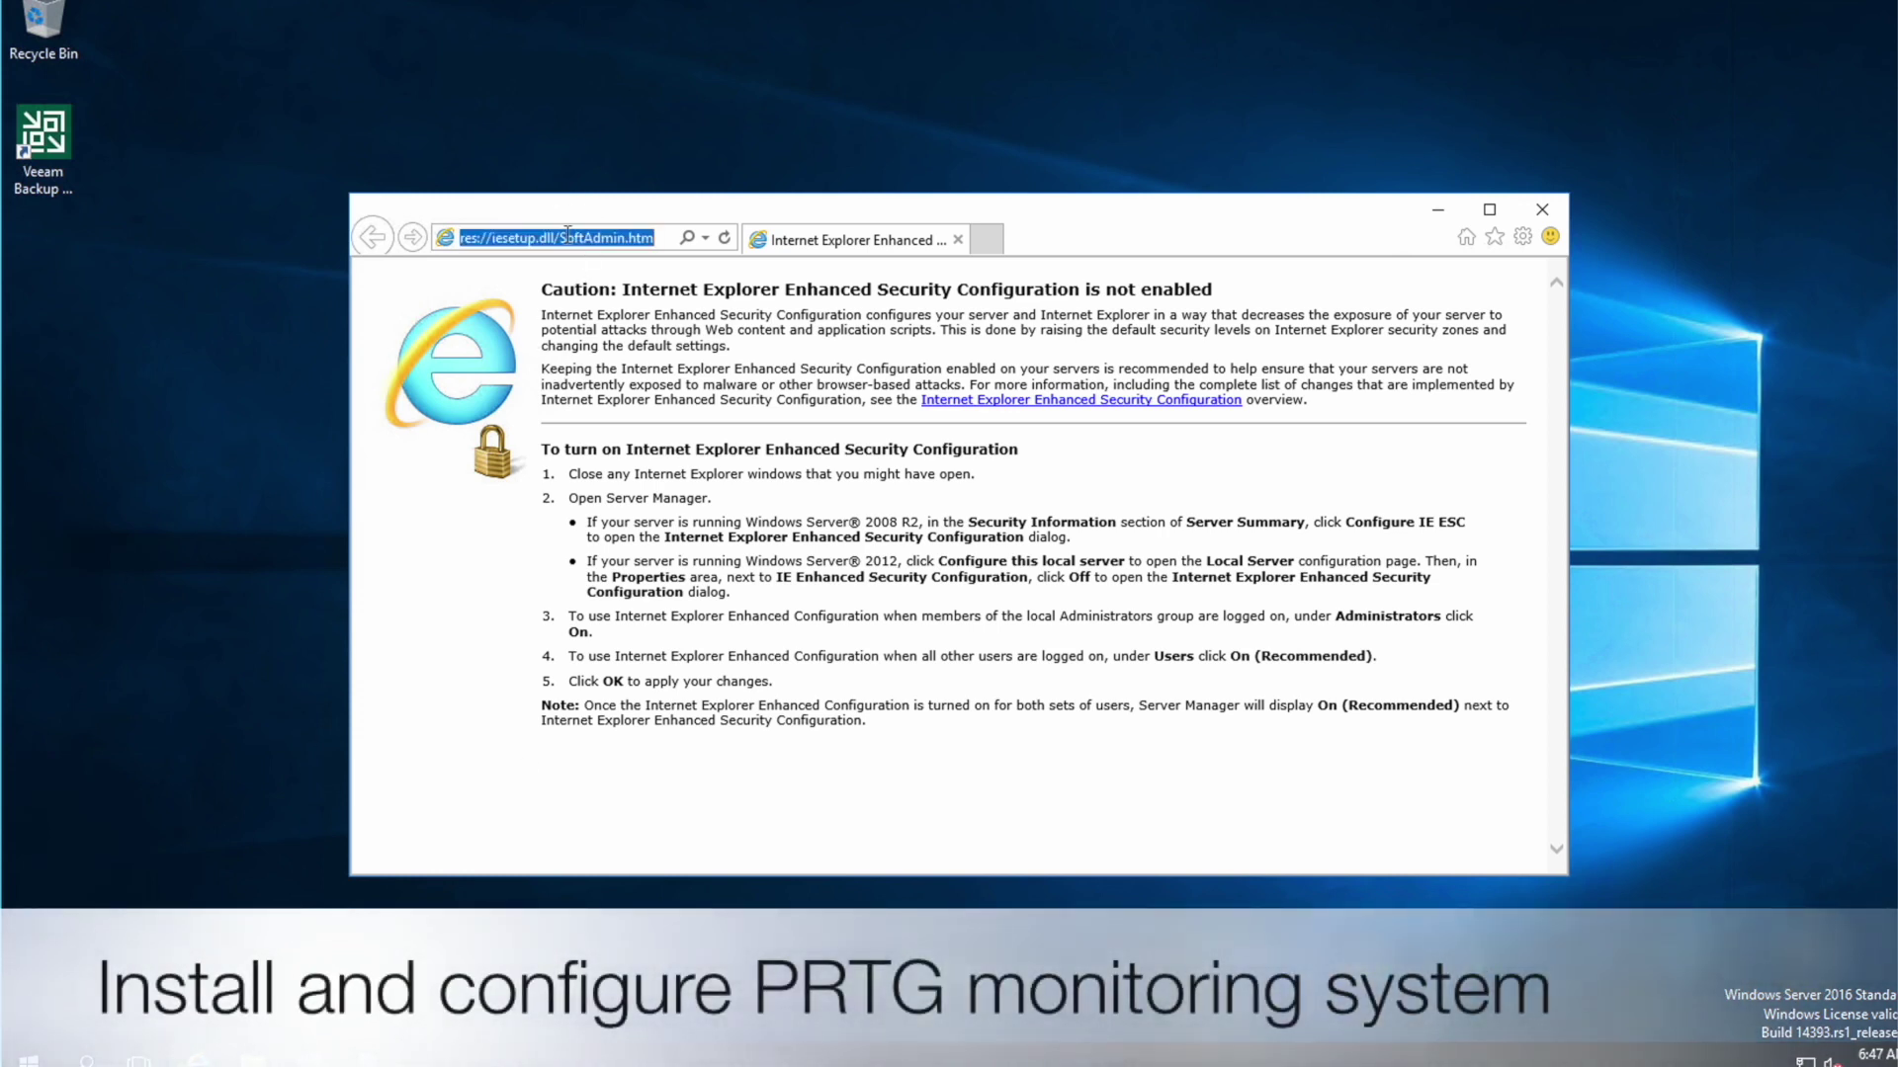
{"action": "type", "text": "pr"}
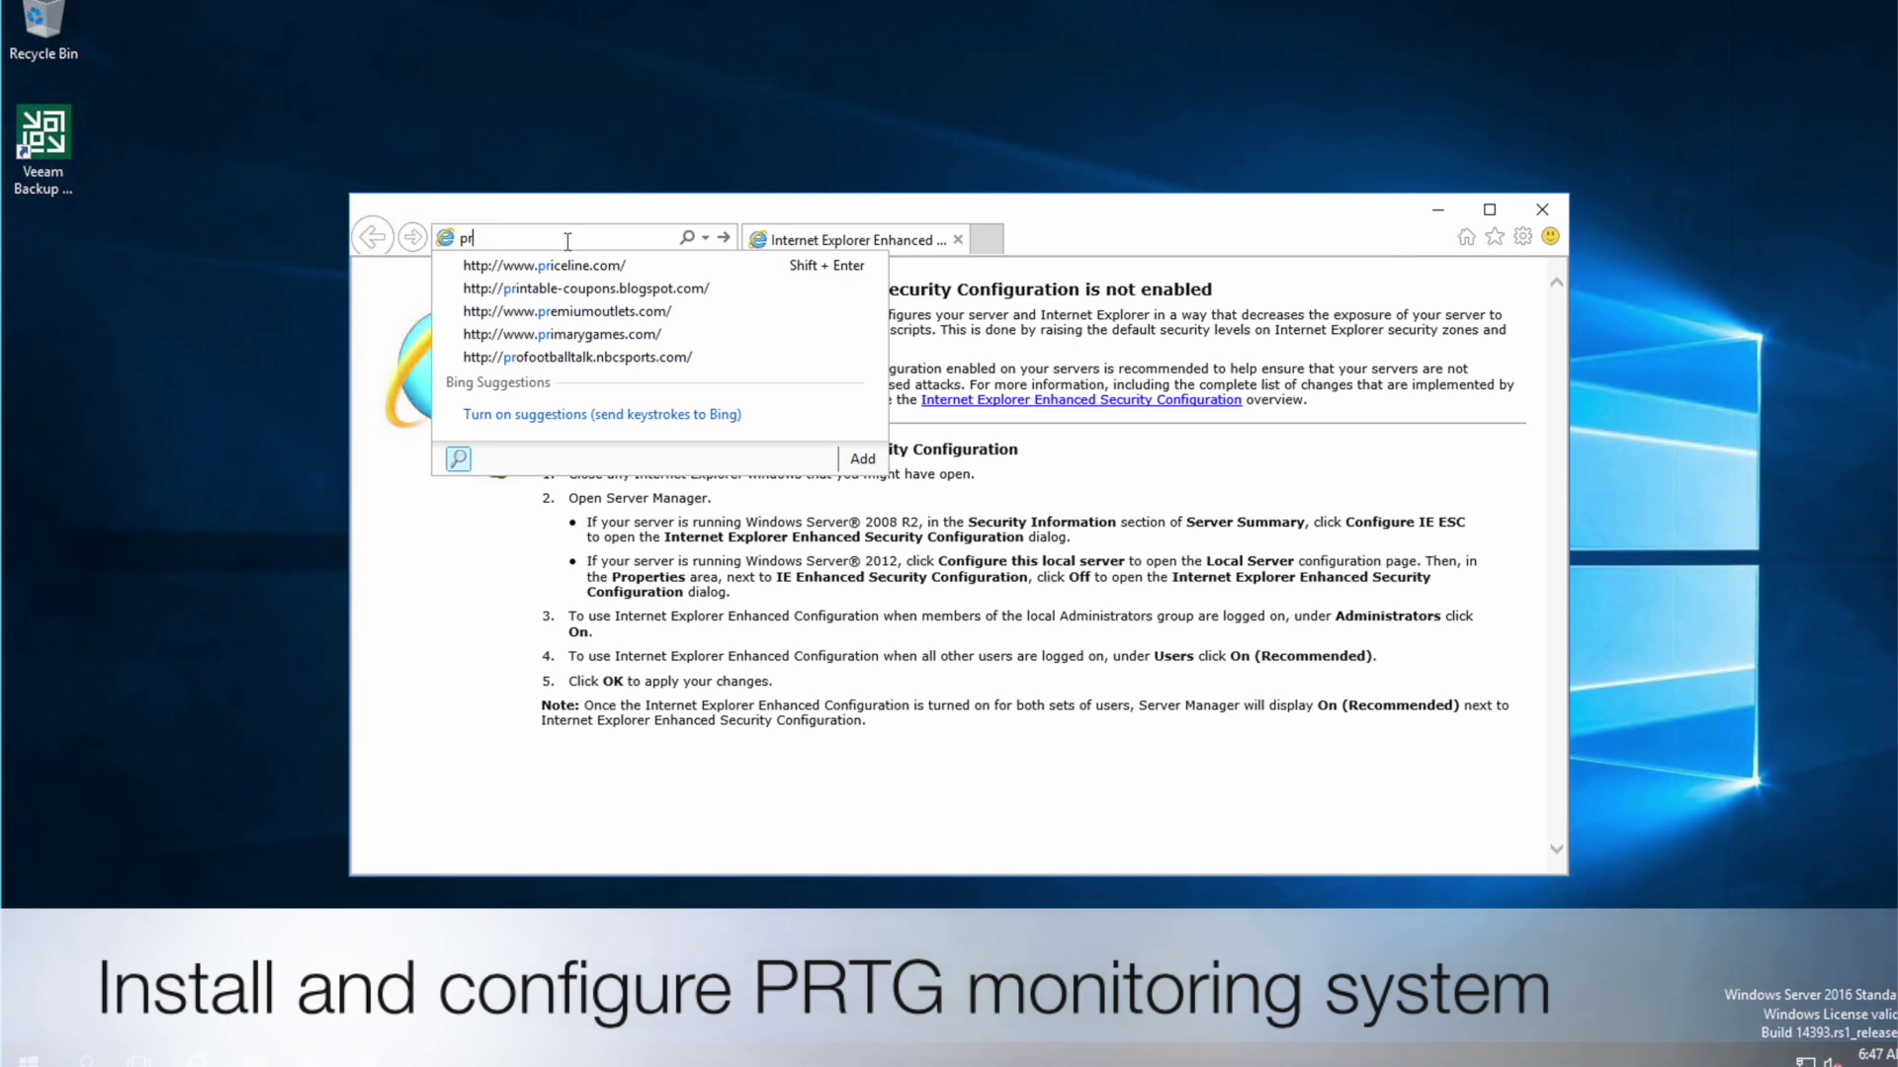
{"action": "type", "text": "tg"}
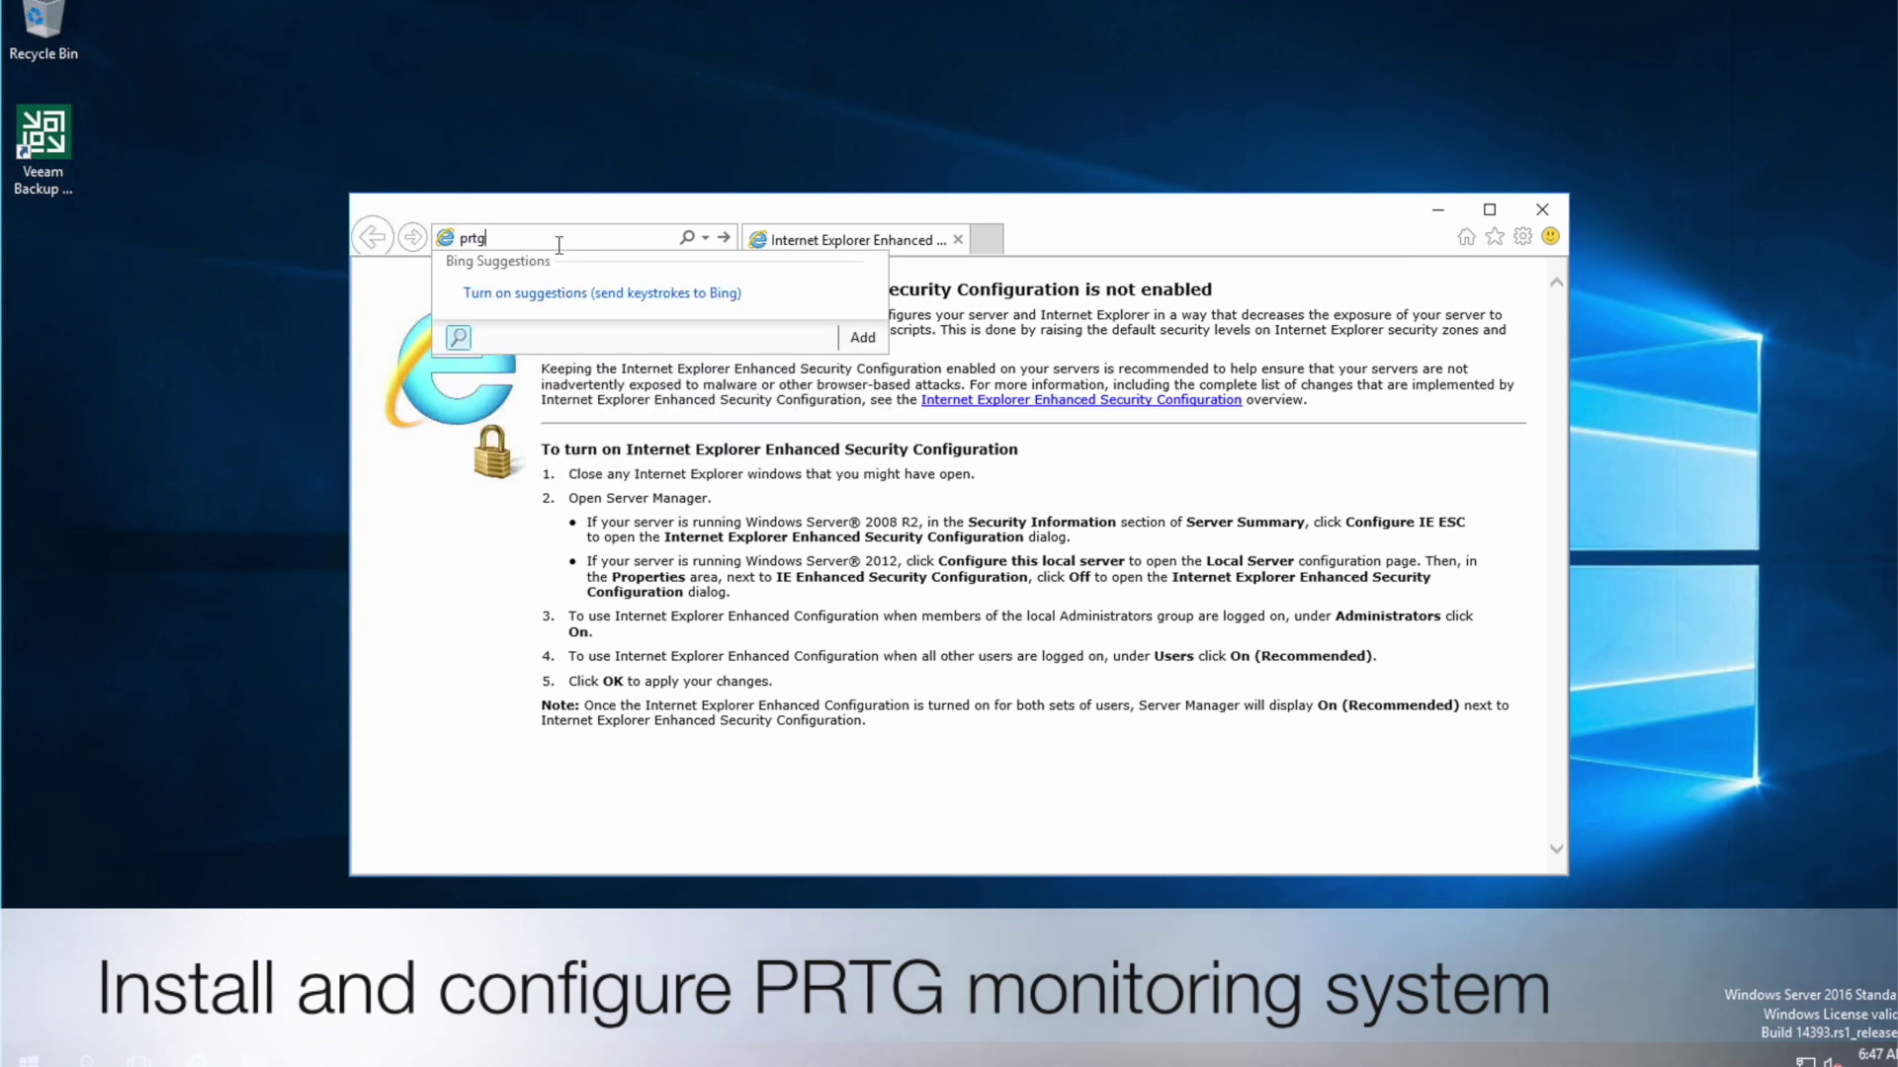
{"action": "key", "text": "Return"}
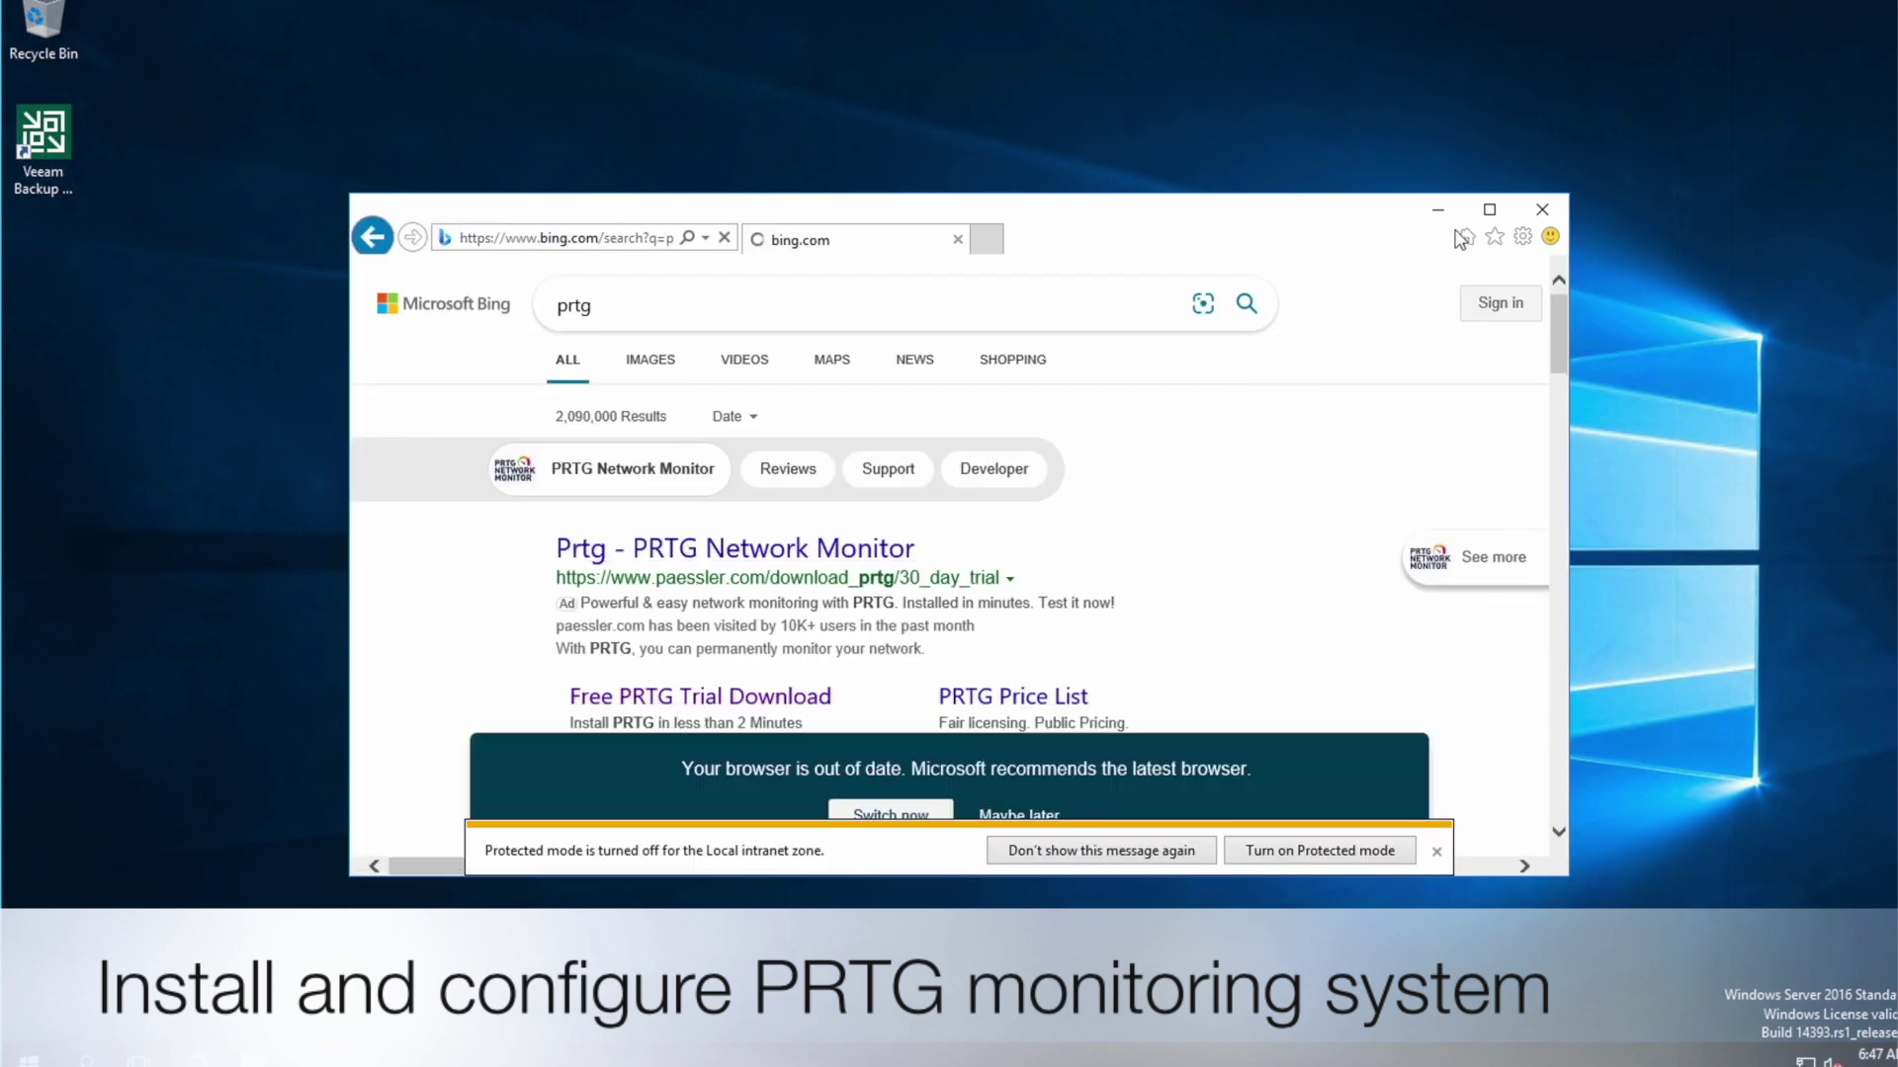
Maximize the browser, select the license key on Paessler's download page, and save the PRTG download
{"action": "left_click", "coordinate": [1489, 209]}
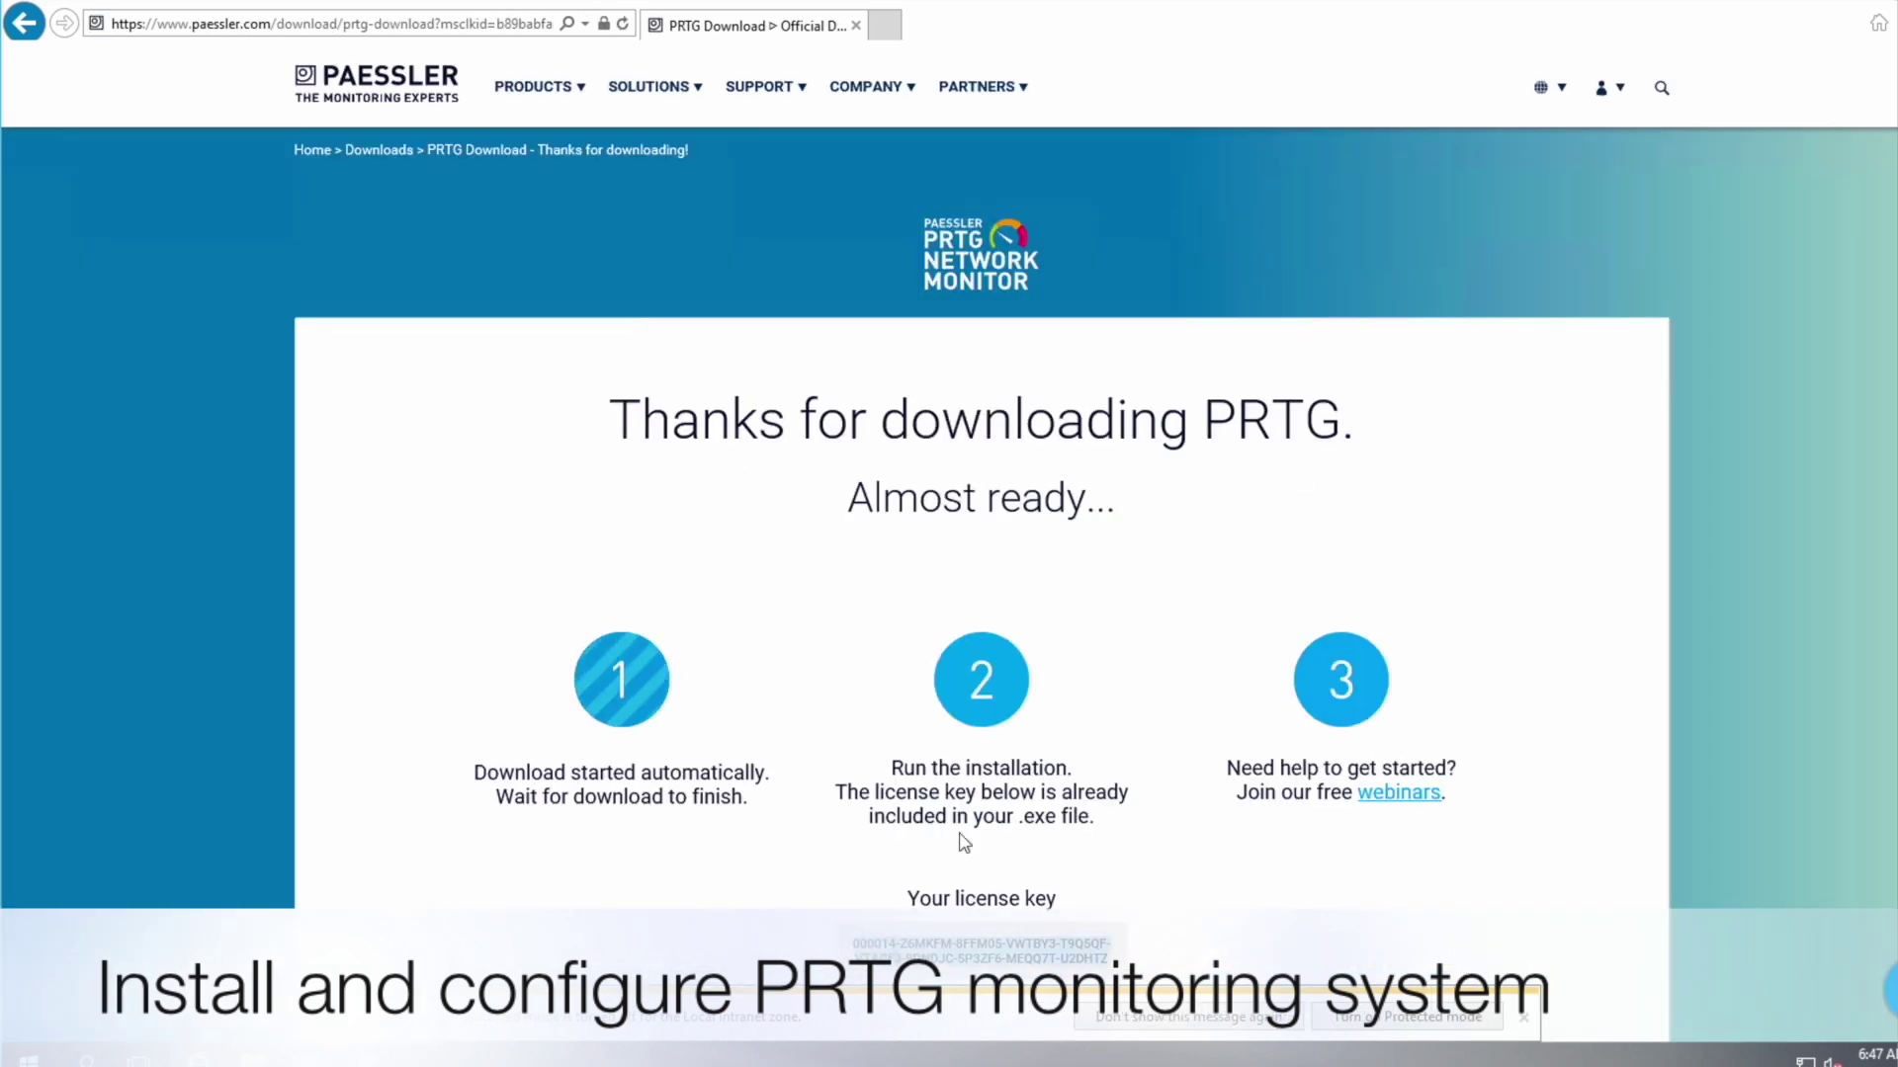
{"action": "right_click", "coordinate": [979, 935]}
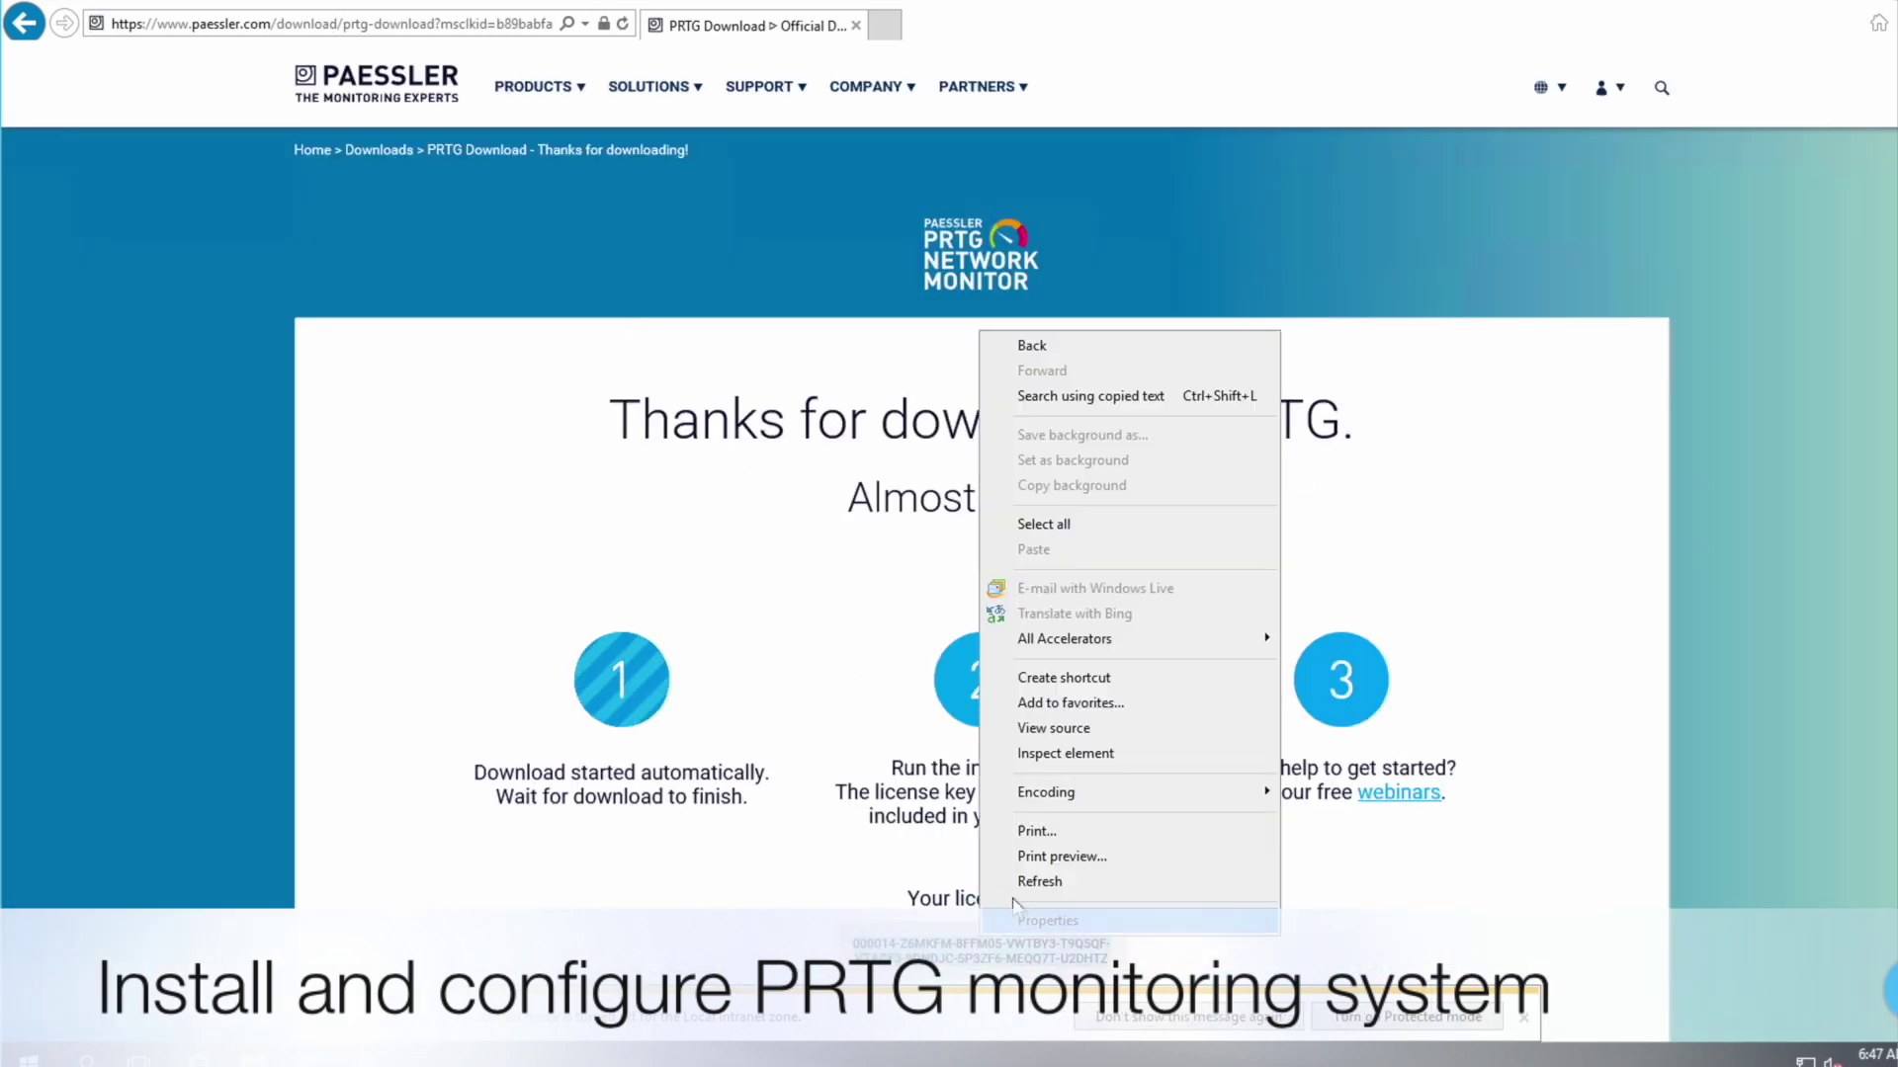
{"action": "left_click", "coordinate": [1554, 669]}
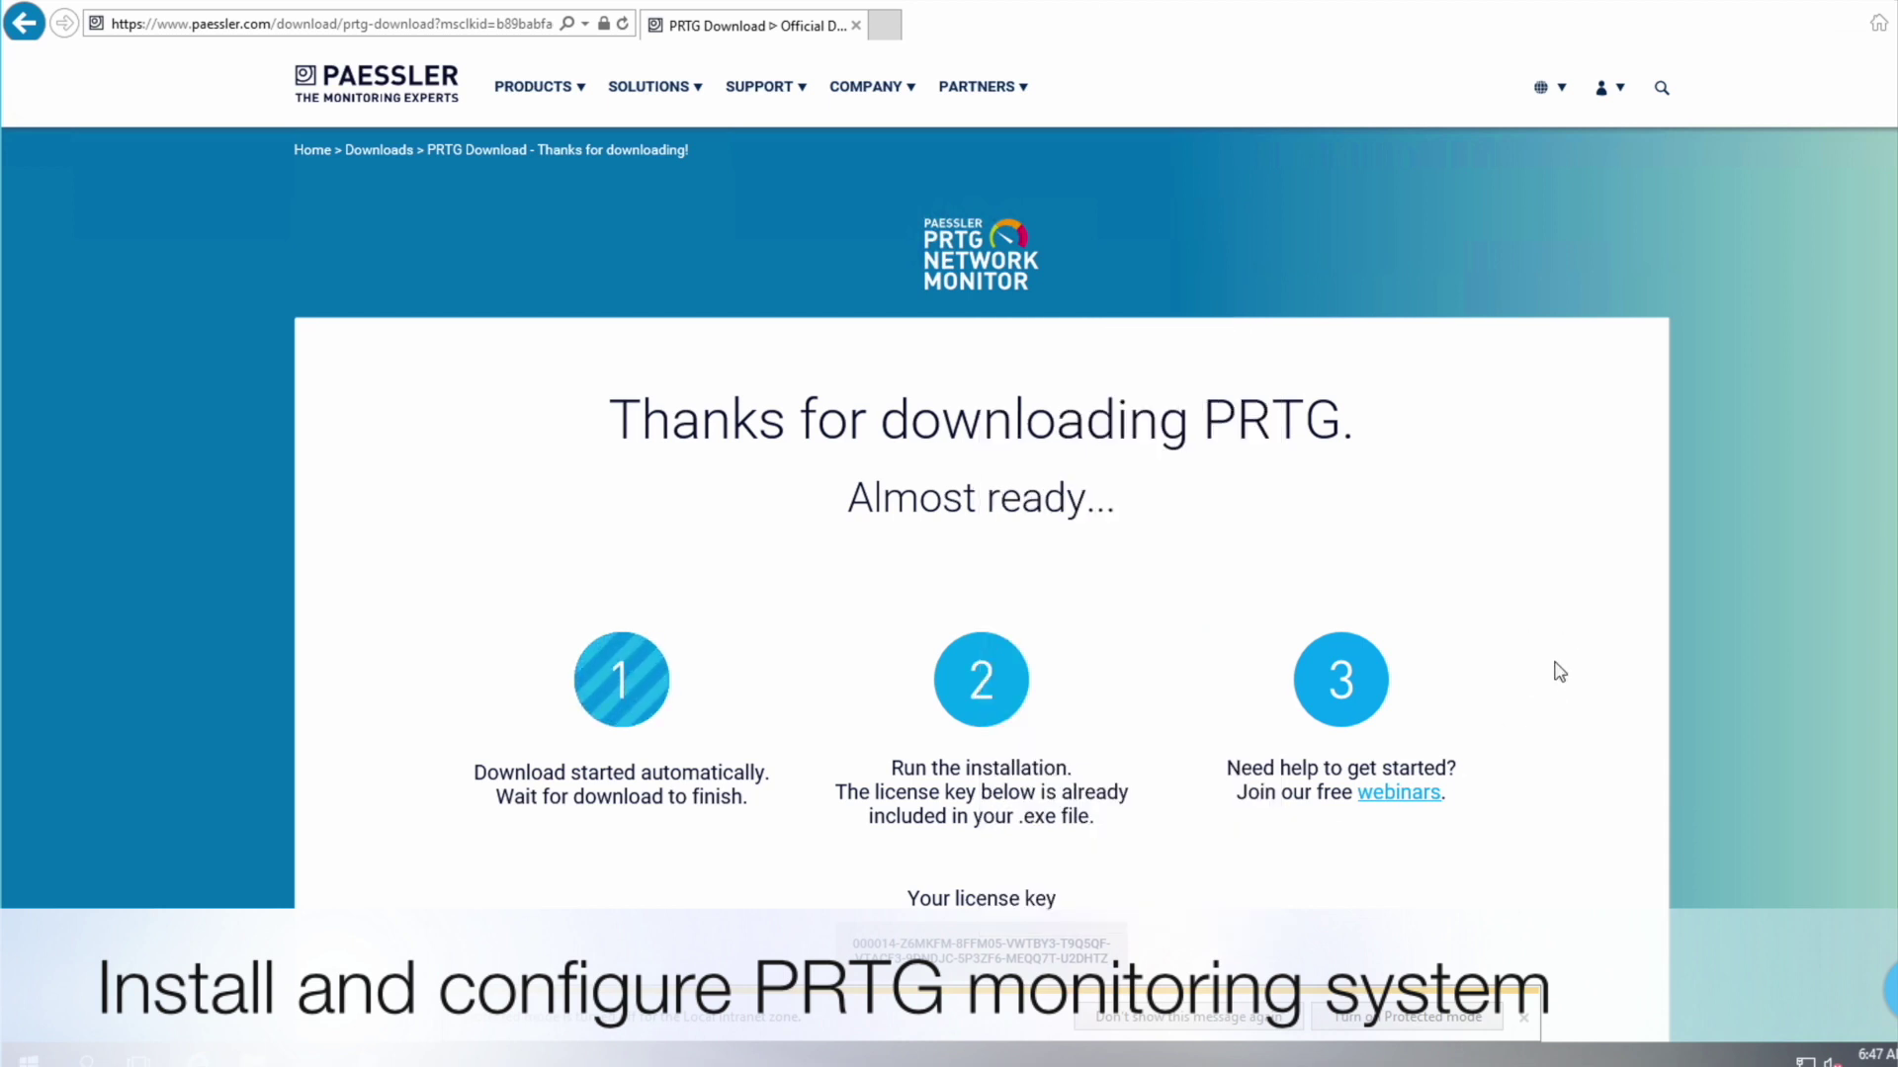
{"action": "scroll", "coordinate": [1546, 644], "scroll_direction": "down", "scroll_amount": 1}
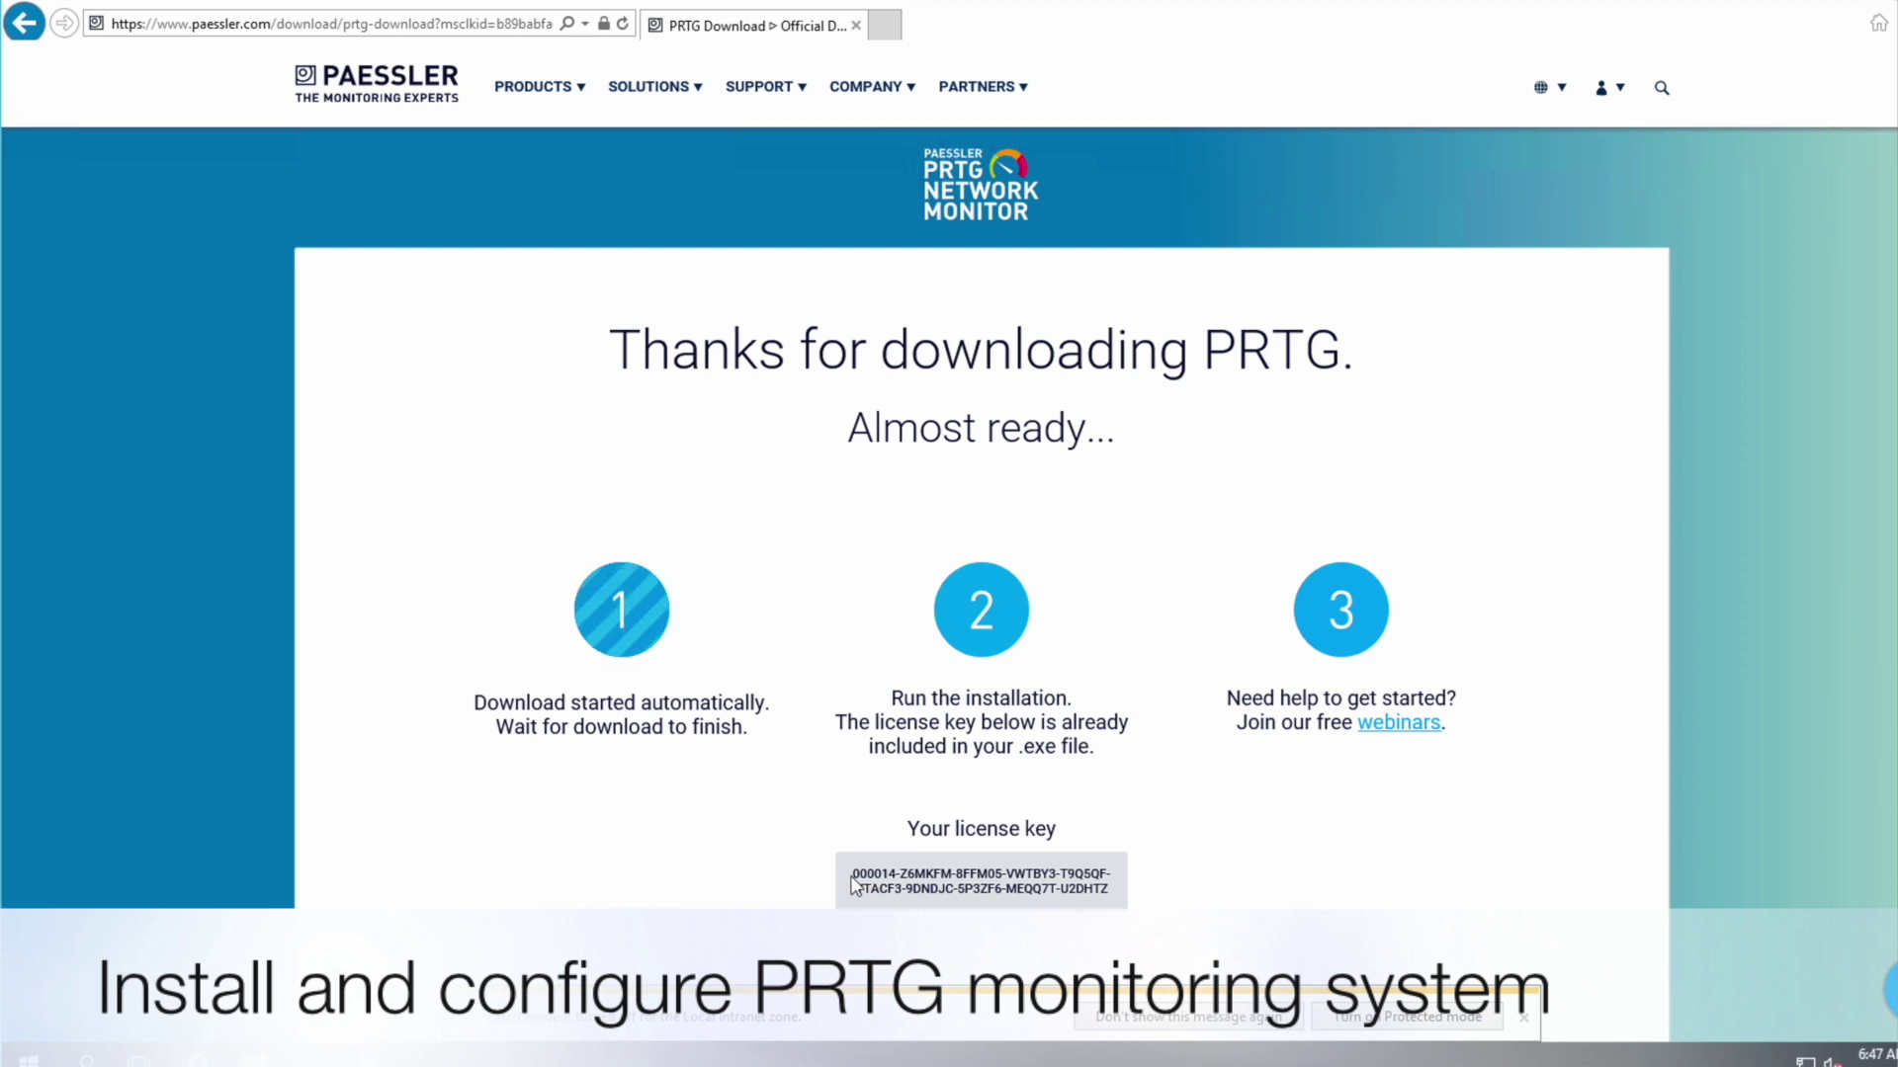
{"action": "left_click", "coordinate": [929, 897]}
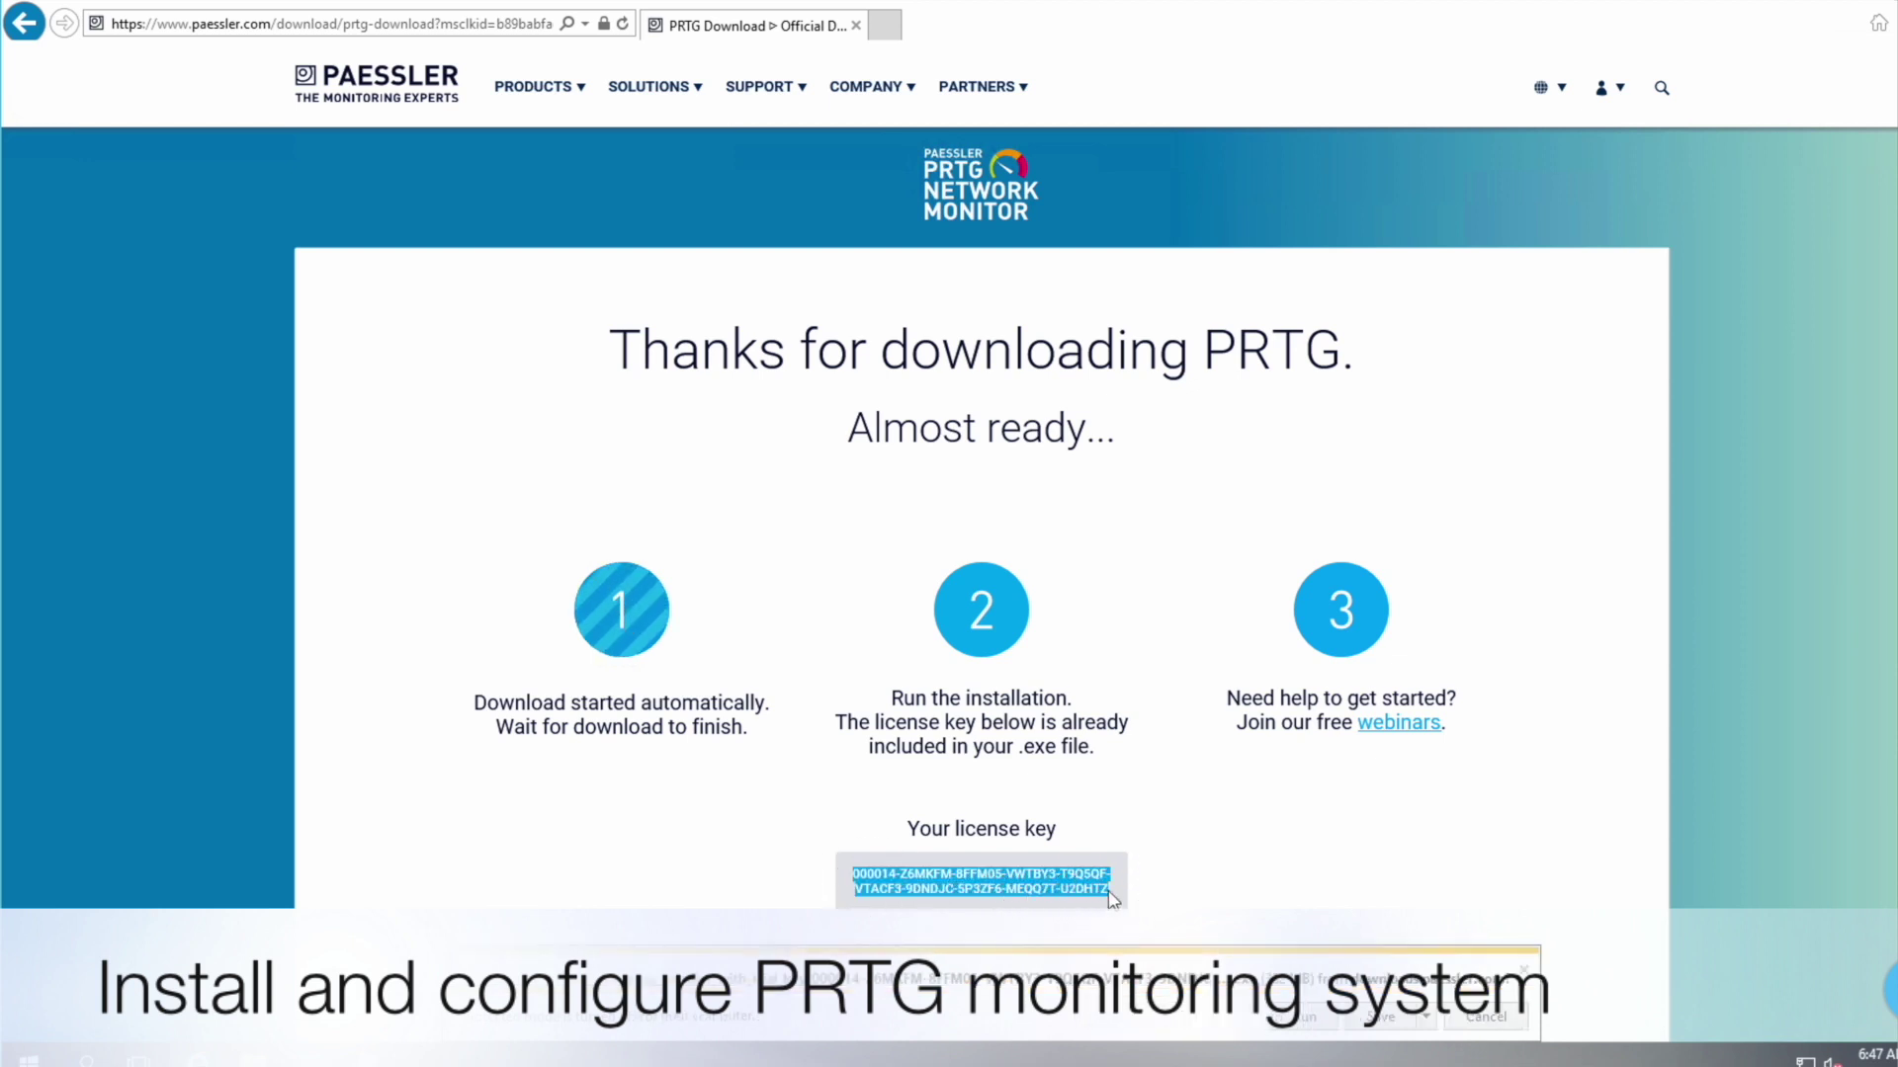
{"action": "left_click", "coordinate": [1378, 1019]}
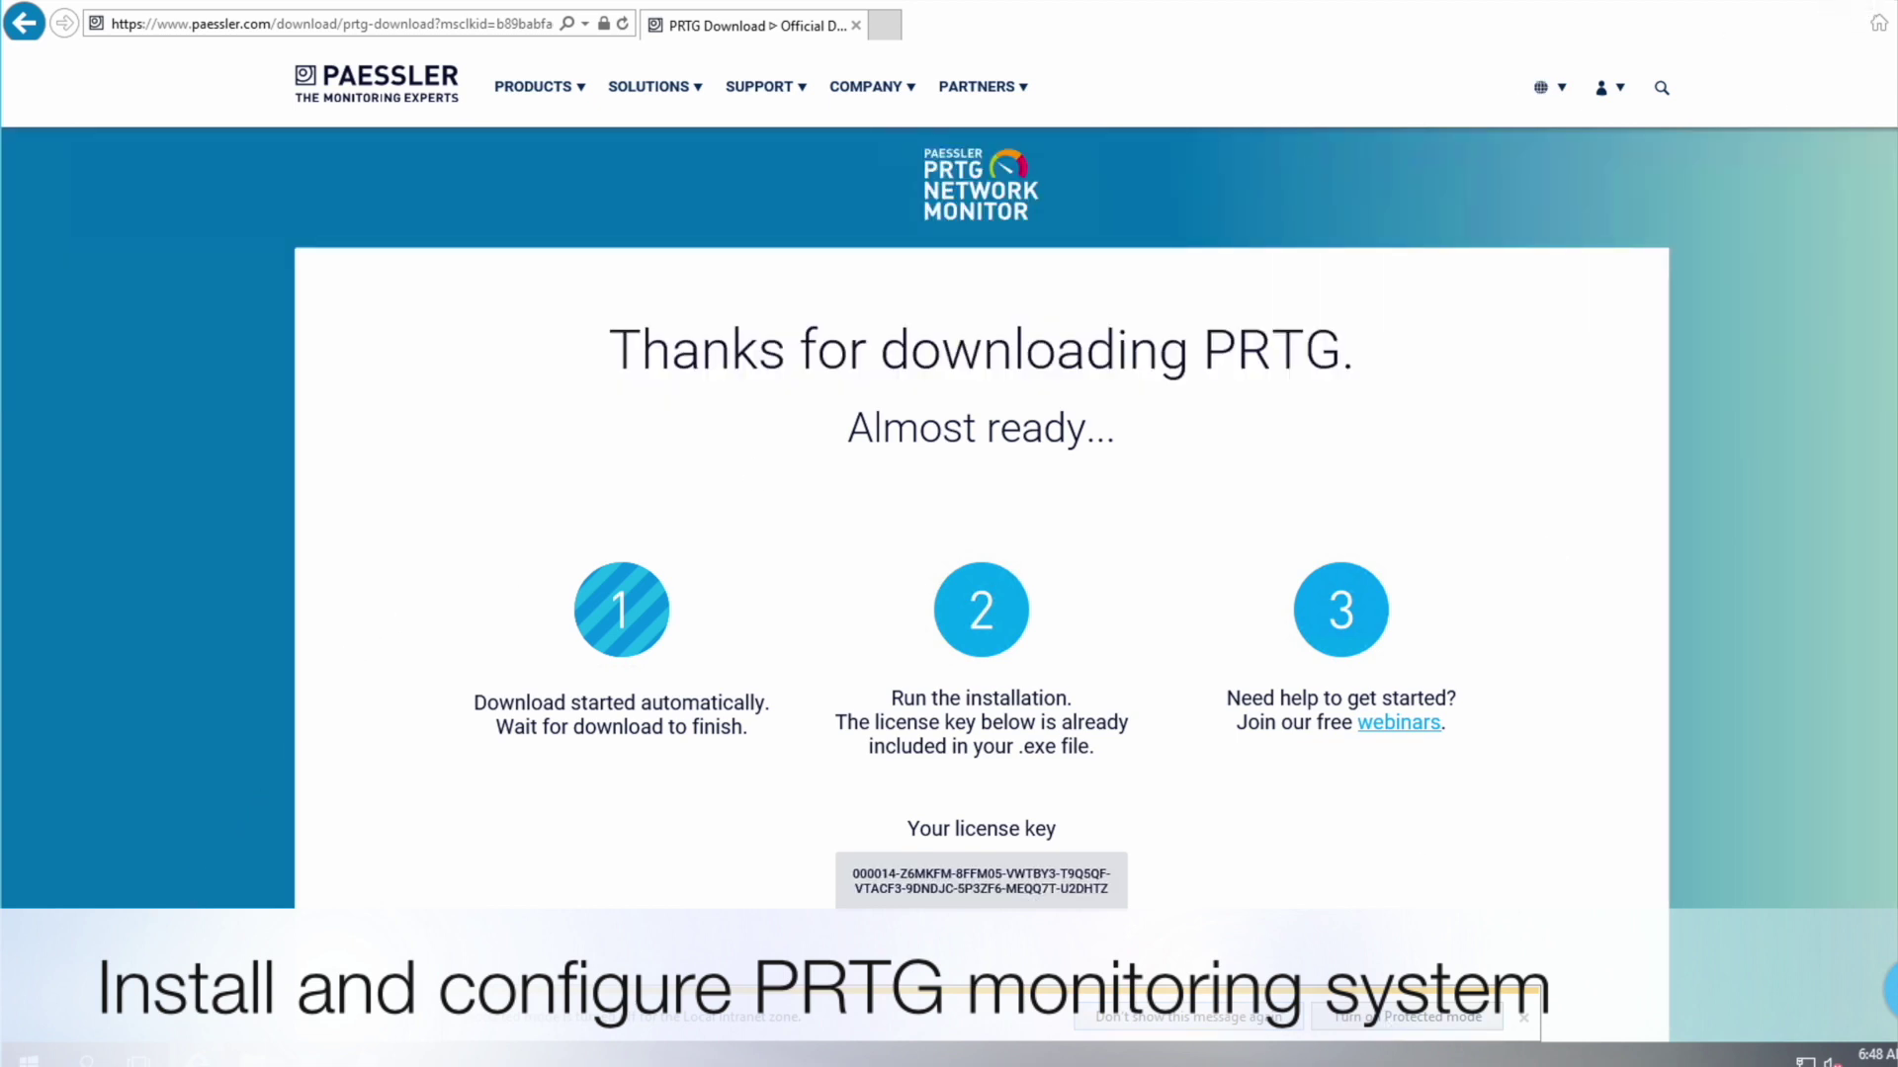
{"action": "key", "text": "super+e"}
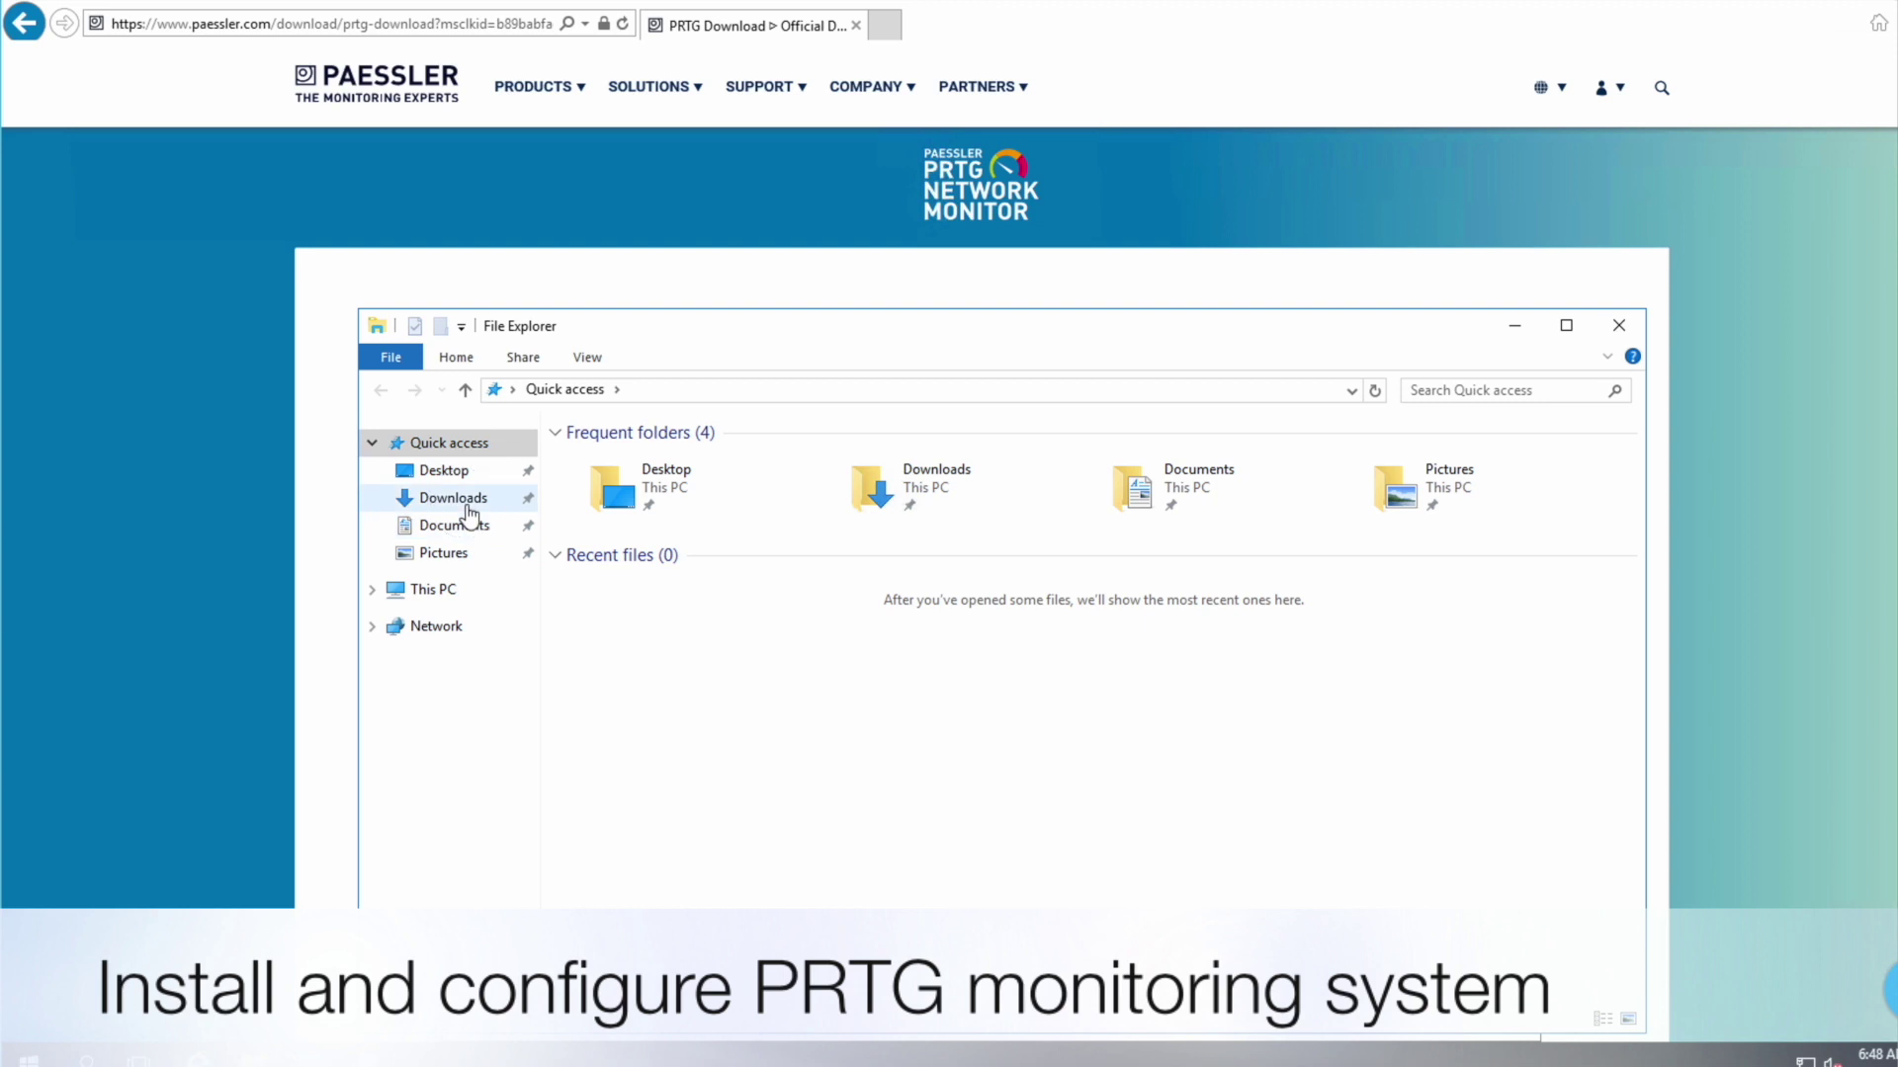
Extract the downloaded prtg zip in Downloads into a Downloads\prtg folder
{"action": "left_click", "coordinate": [467, 504]}
{"action": "double_click", "coordinate": [596, 451]}
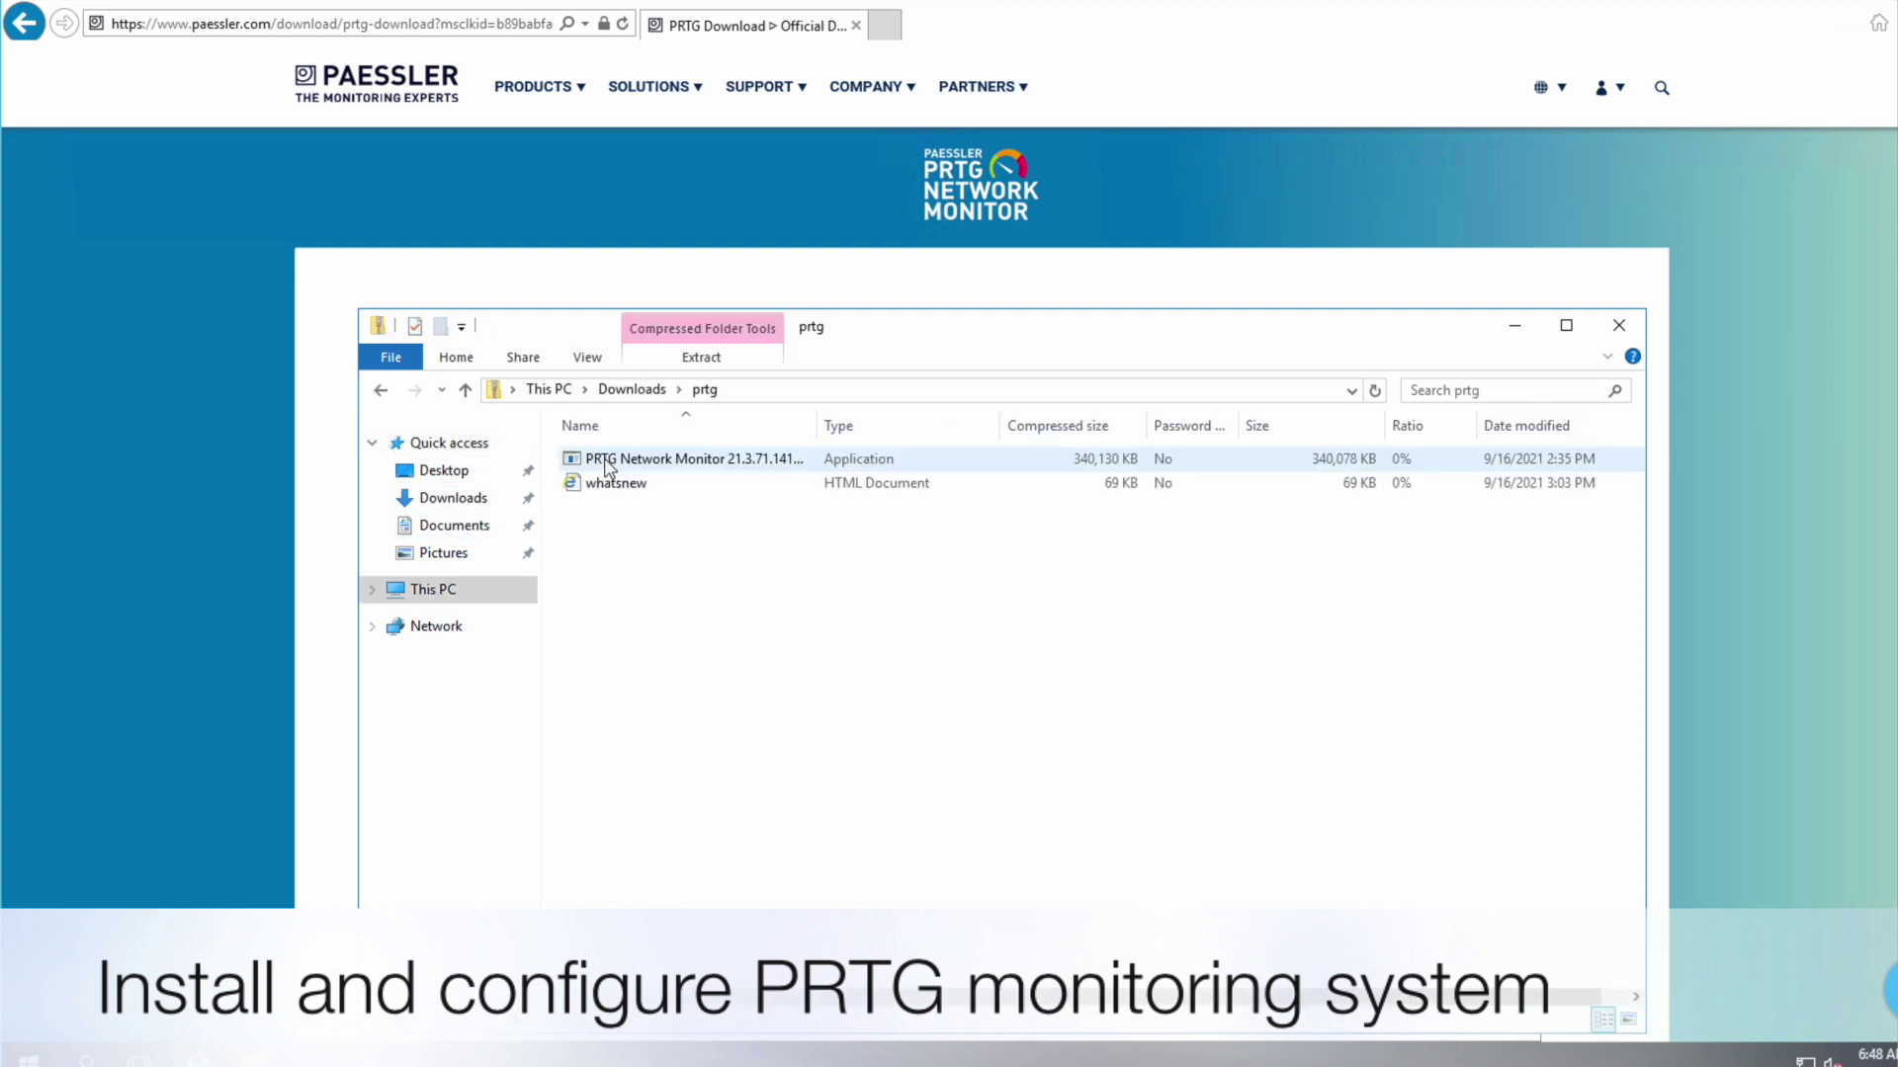
{"action": "left_click", "coordinate": [706, 464]}
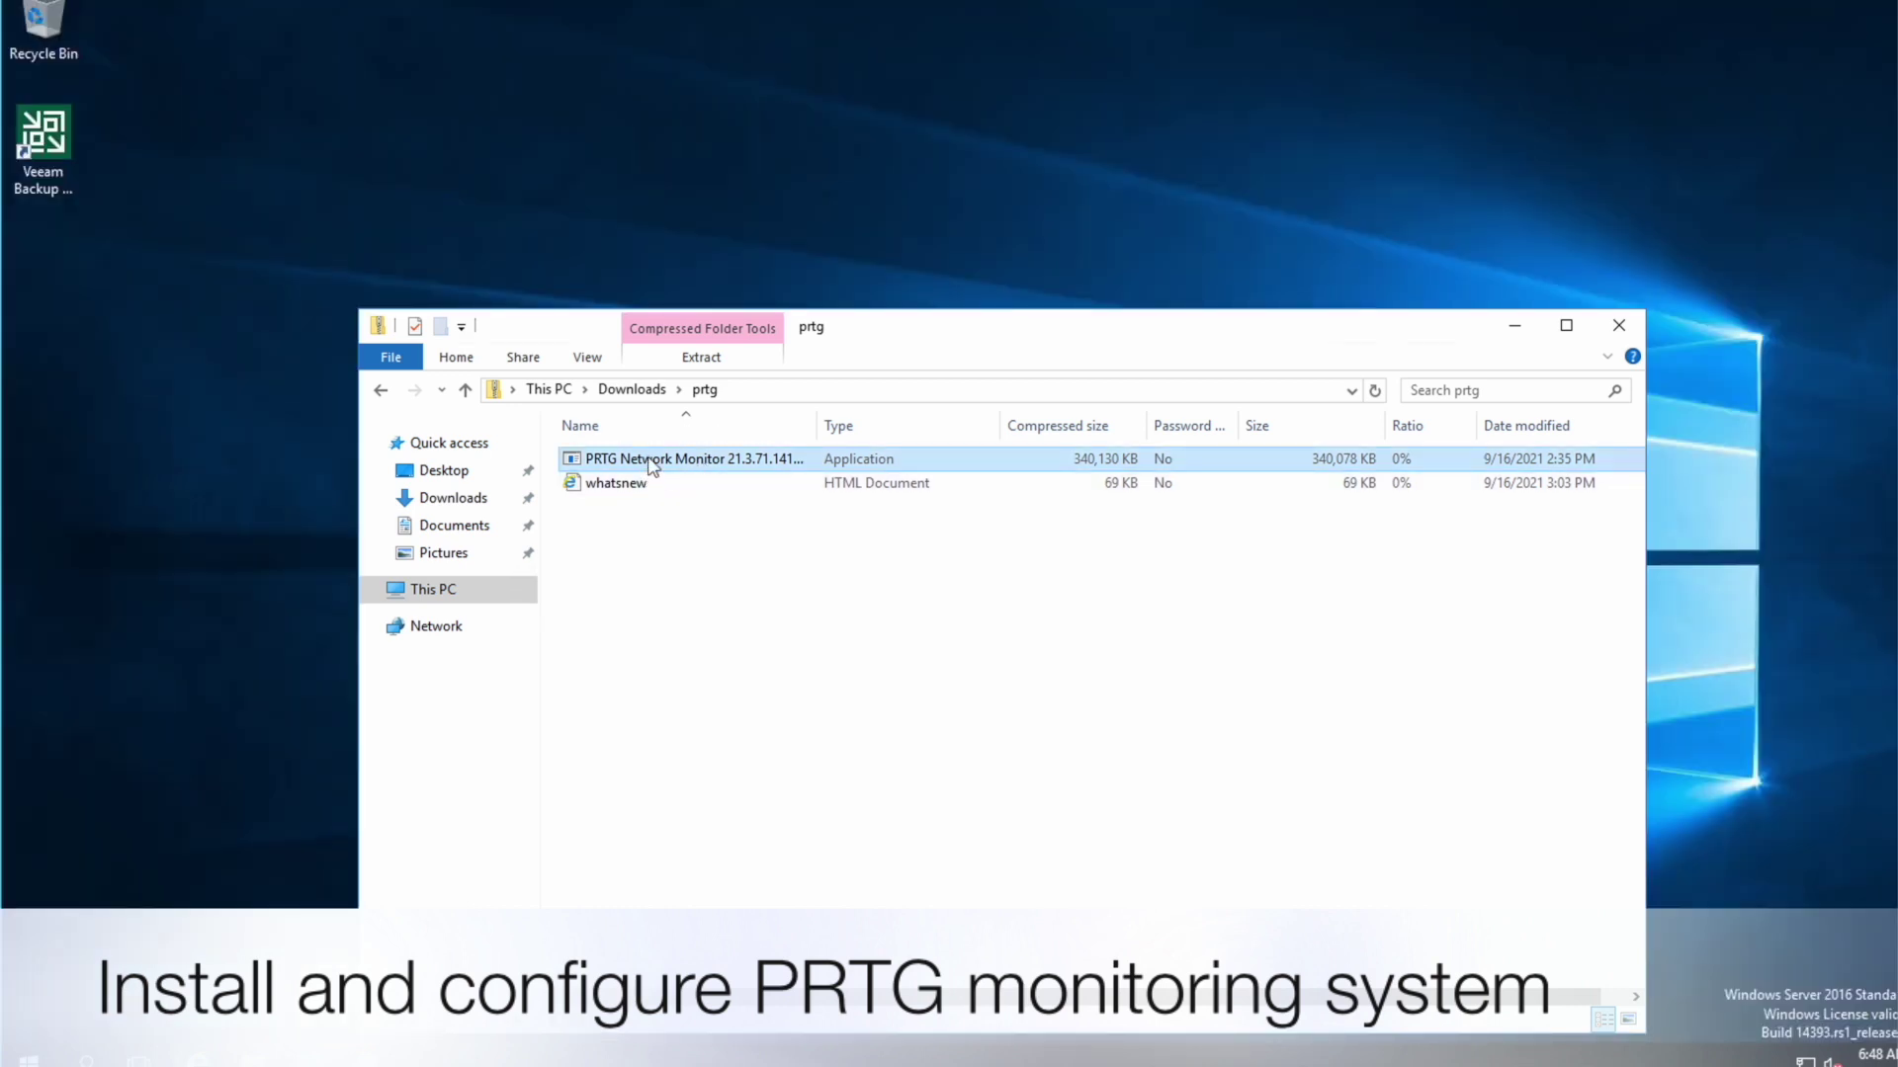
{"action": "right_click", "coordinate": [653, 465]}
{"action": "left_click", "coordinate": [702, 466]}
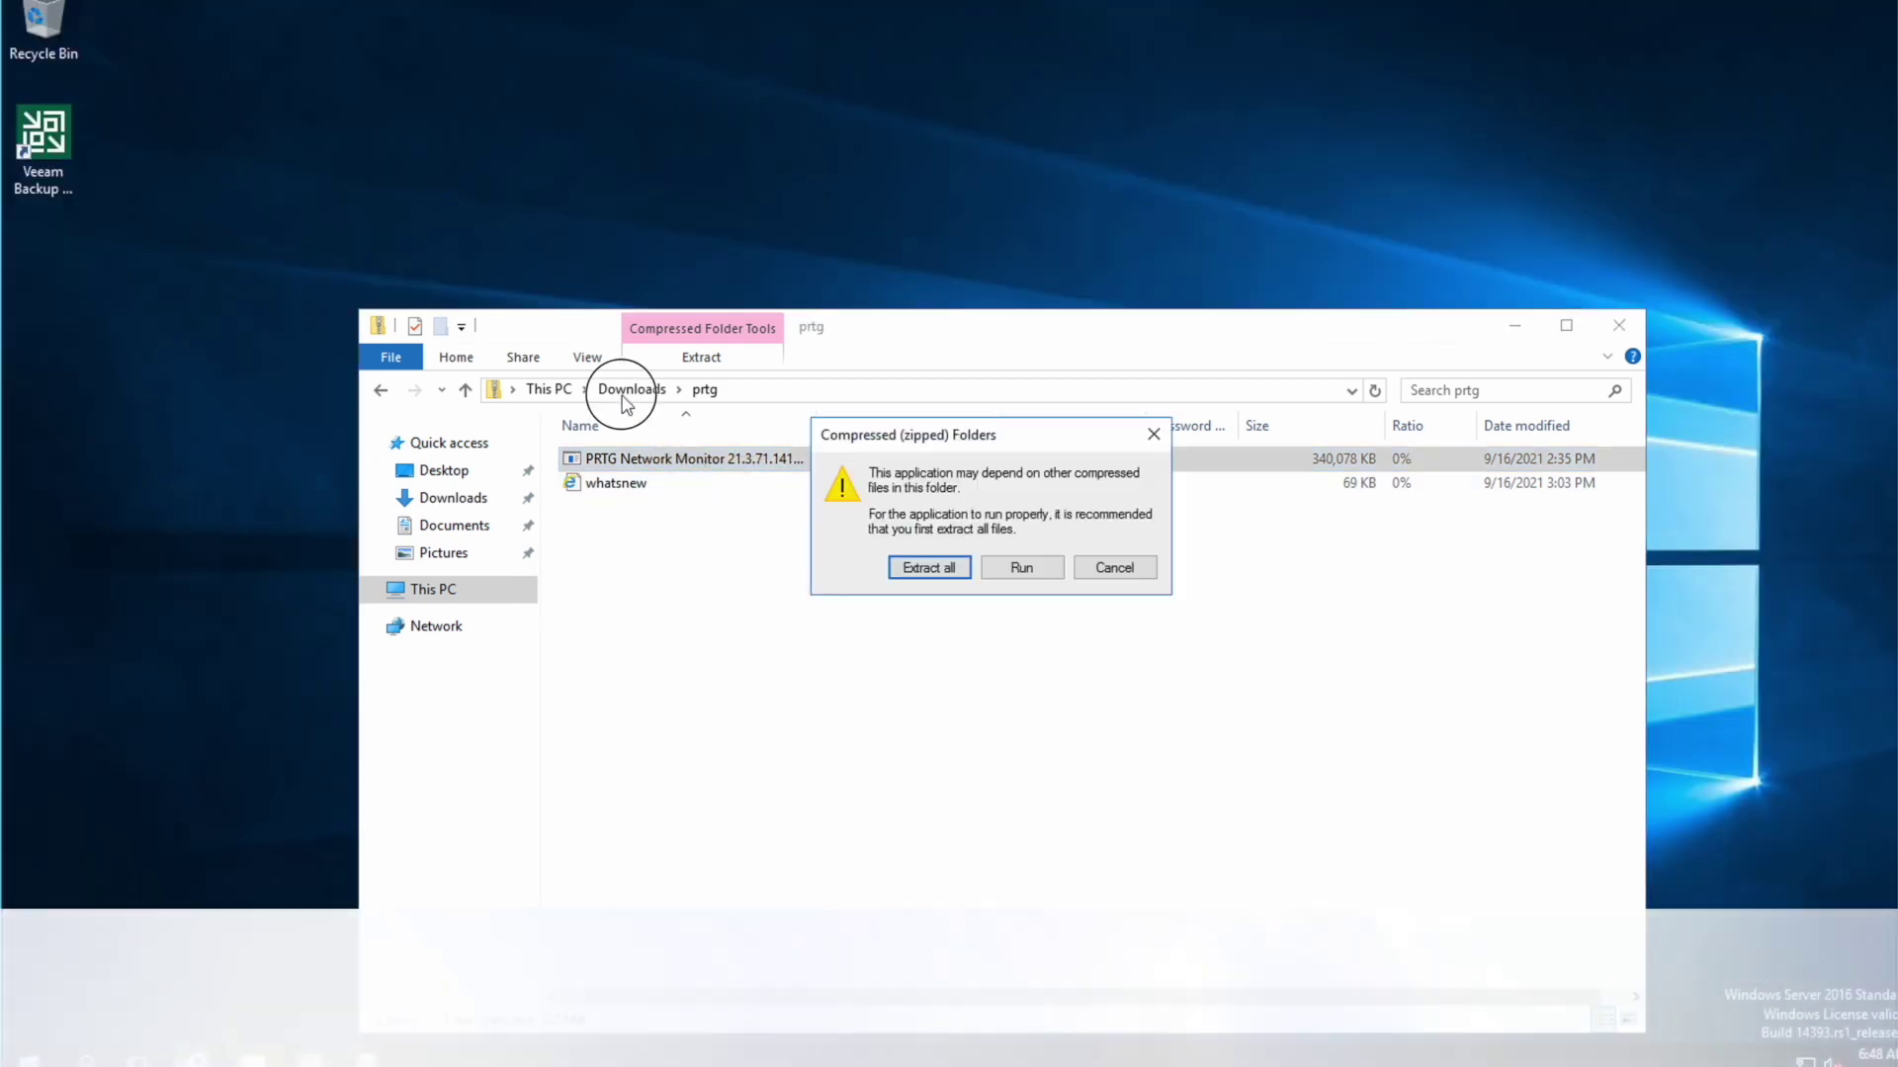
{"action": "left_click", "coordinate": [914, 568]}
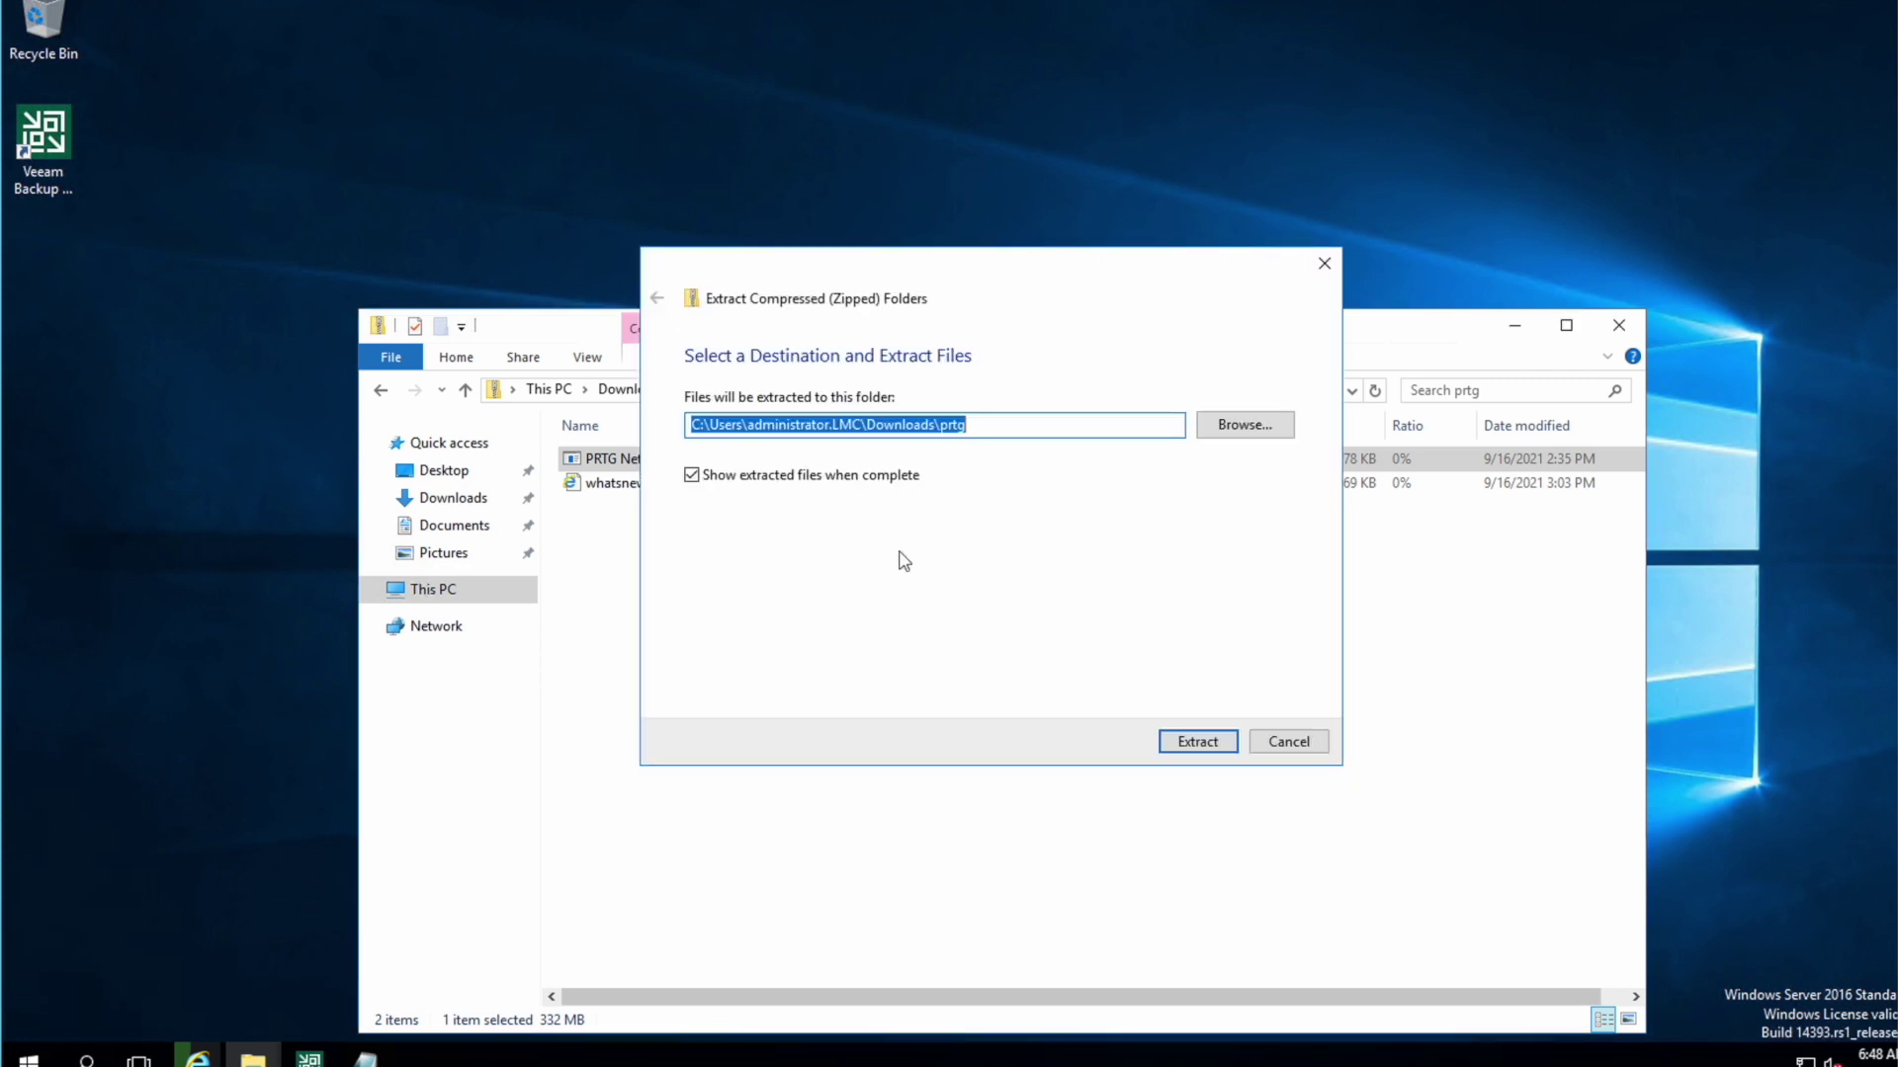
{"action": "left_click", "coordinate": [1193, 743]}
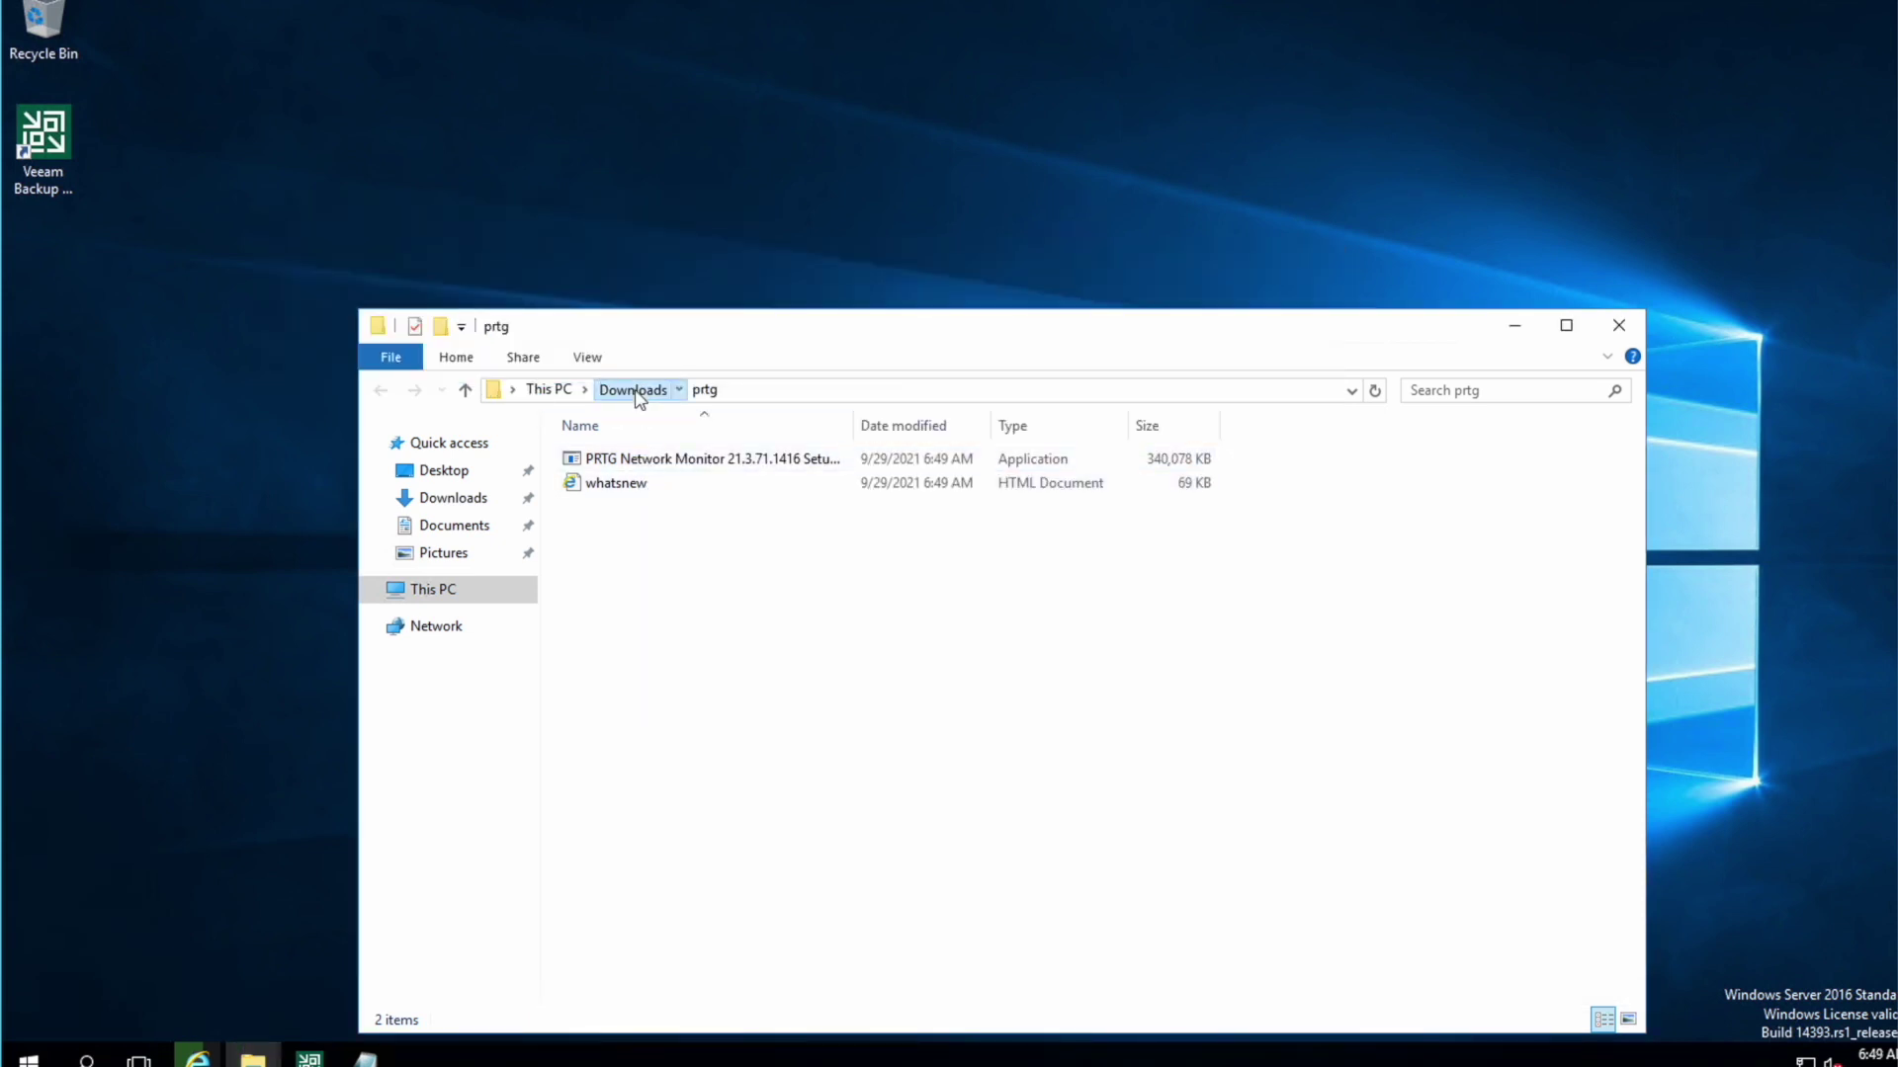
Run the extracted PRTG setup program with English as the setup language
{"action": "left_click", "coordinate": [633, 390]}
{"action": "left_click", "coordinate": [613, 459]}
{"action": "double_click", "coordinate": [617, 465]}
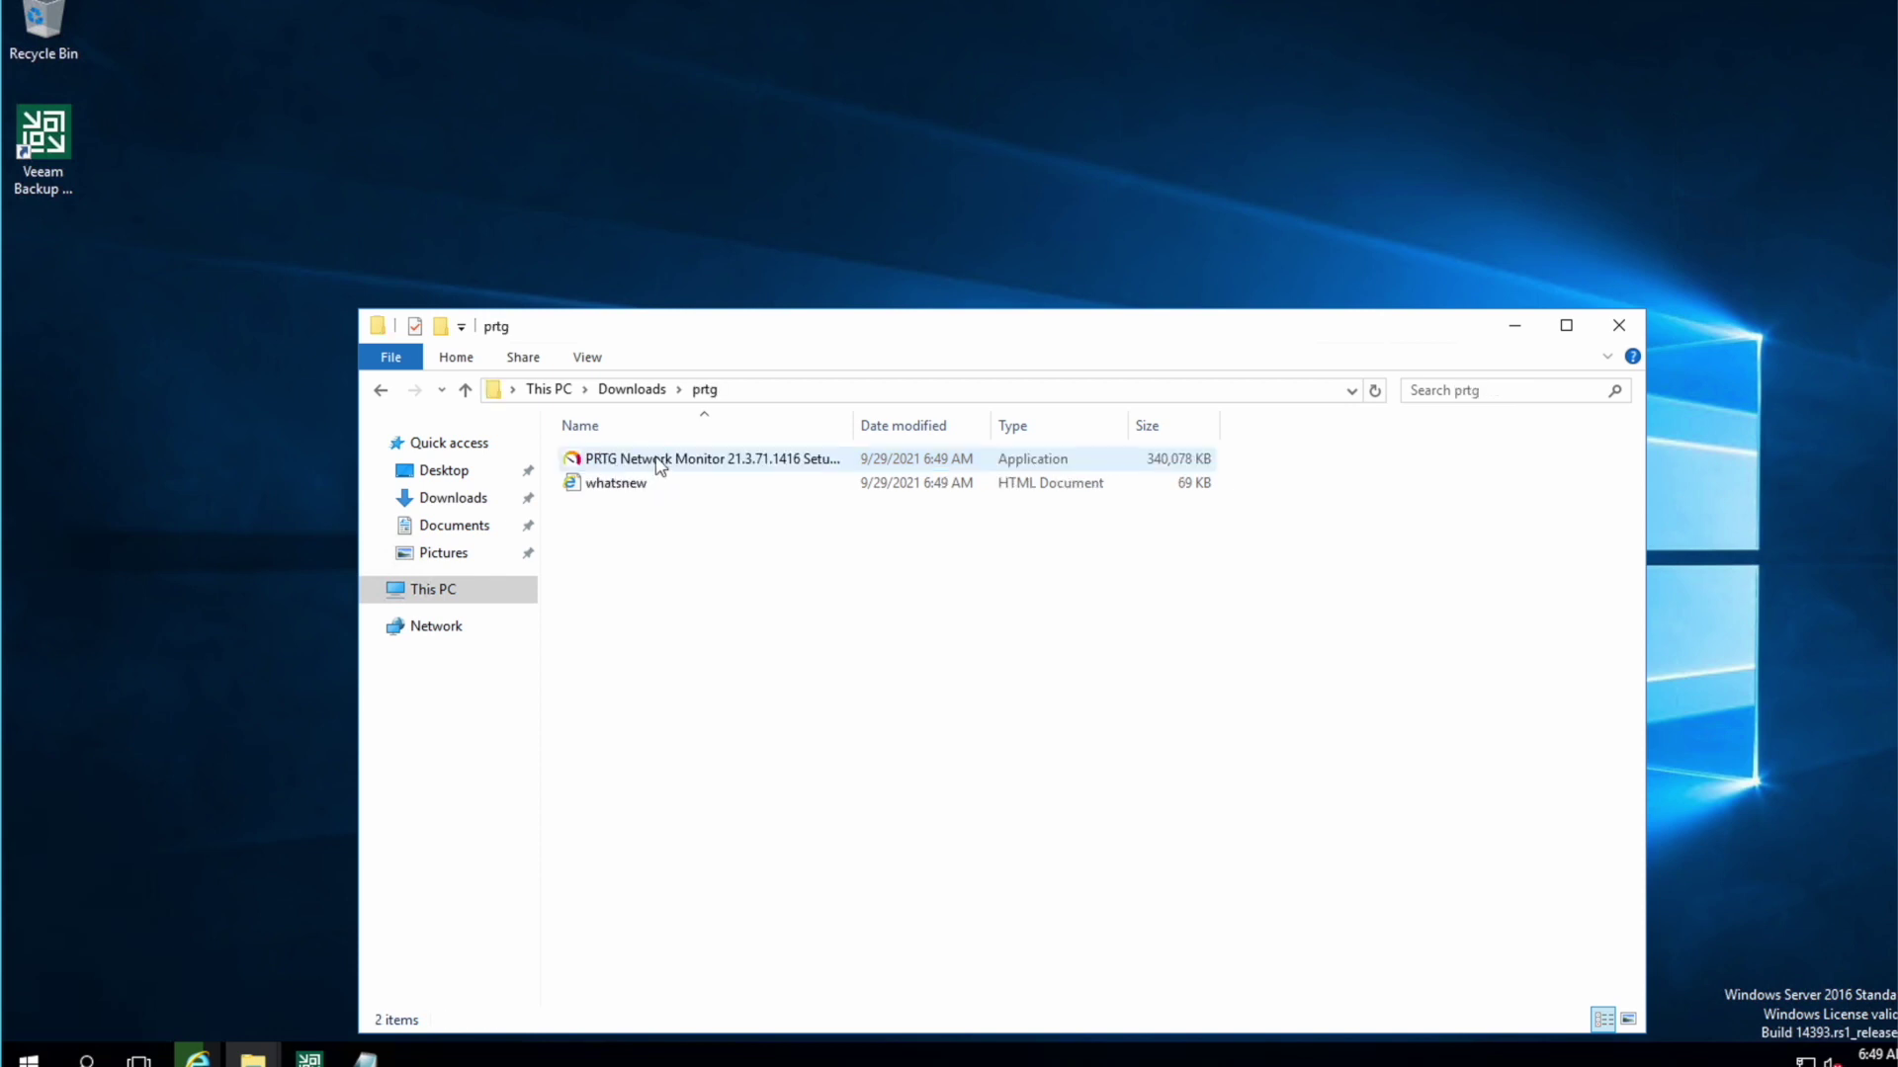
{"action": "double_click", "coordinate": [657, 460]}
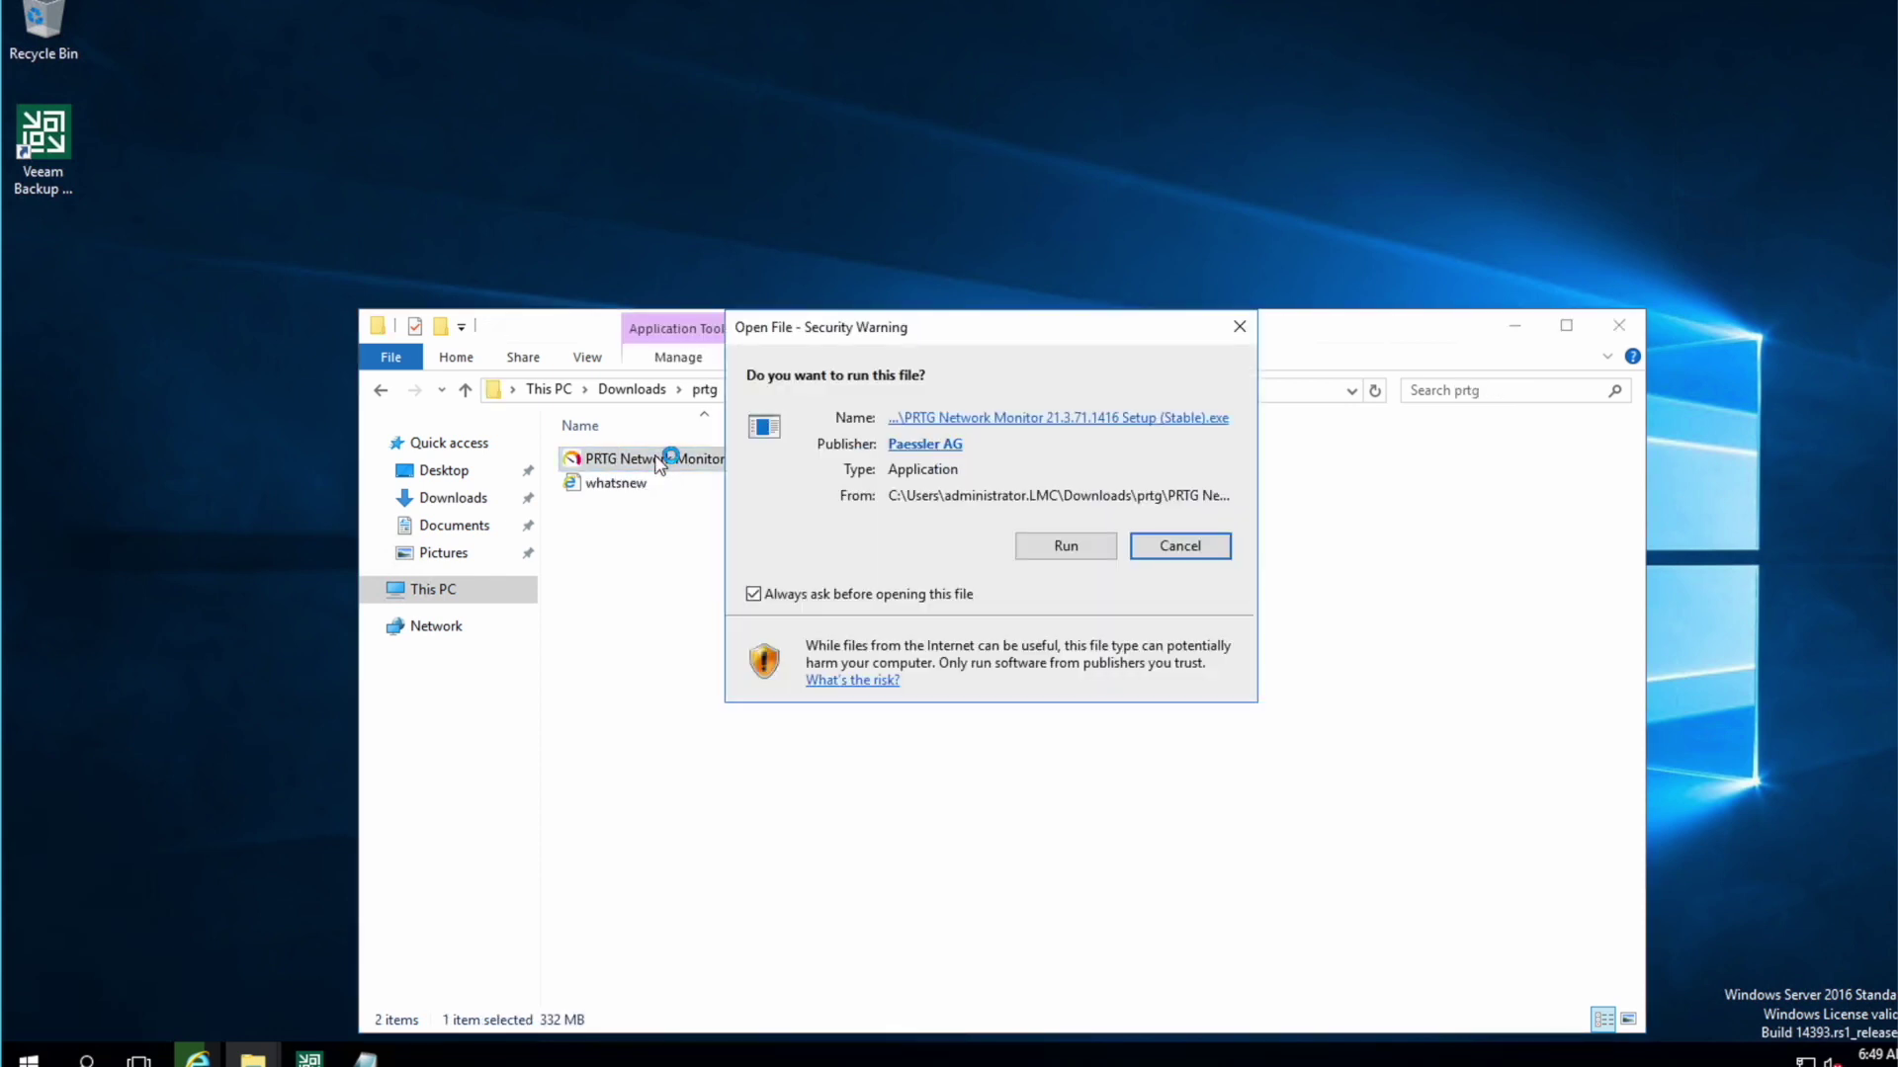
{"action": "left_click", "coordinate": [1038, 550]}
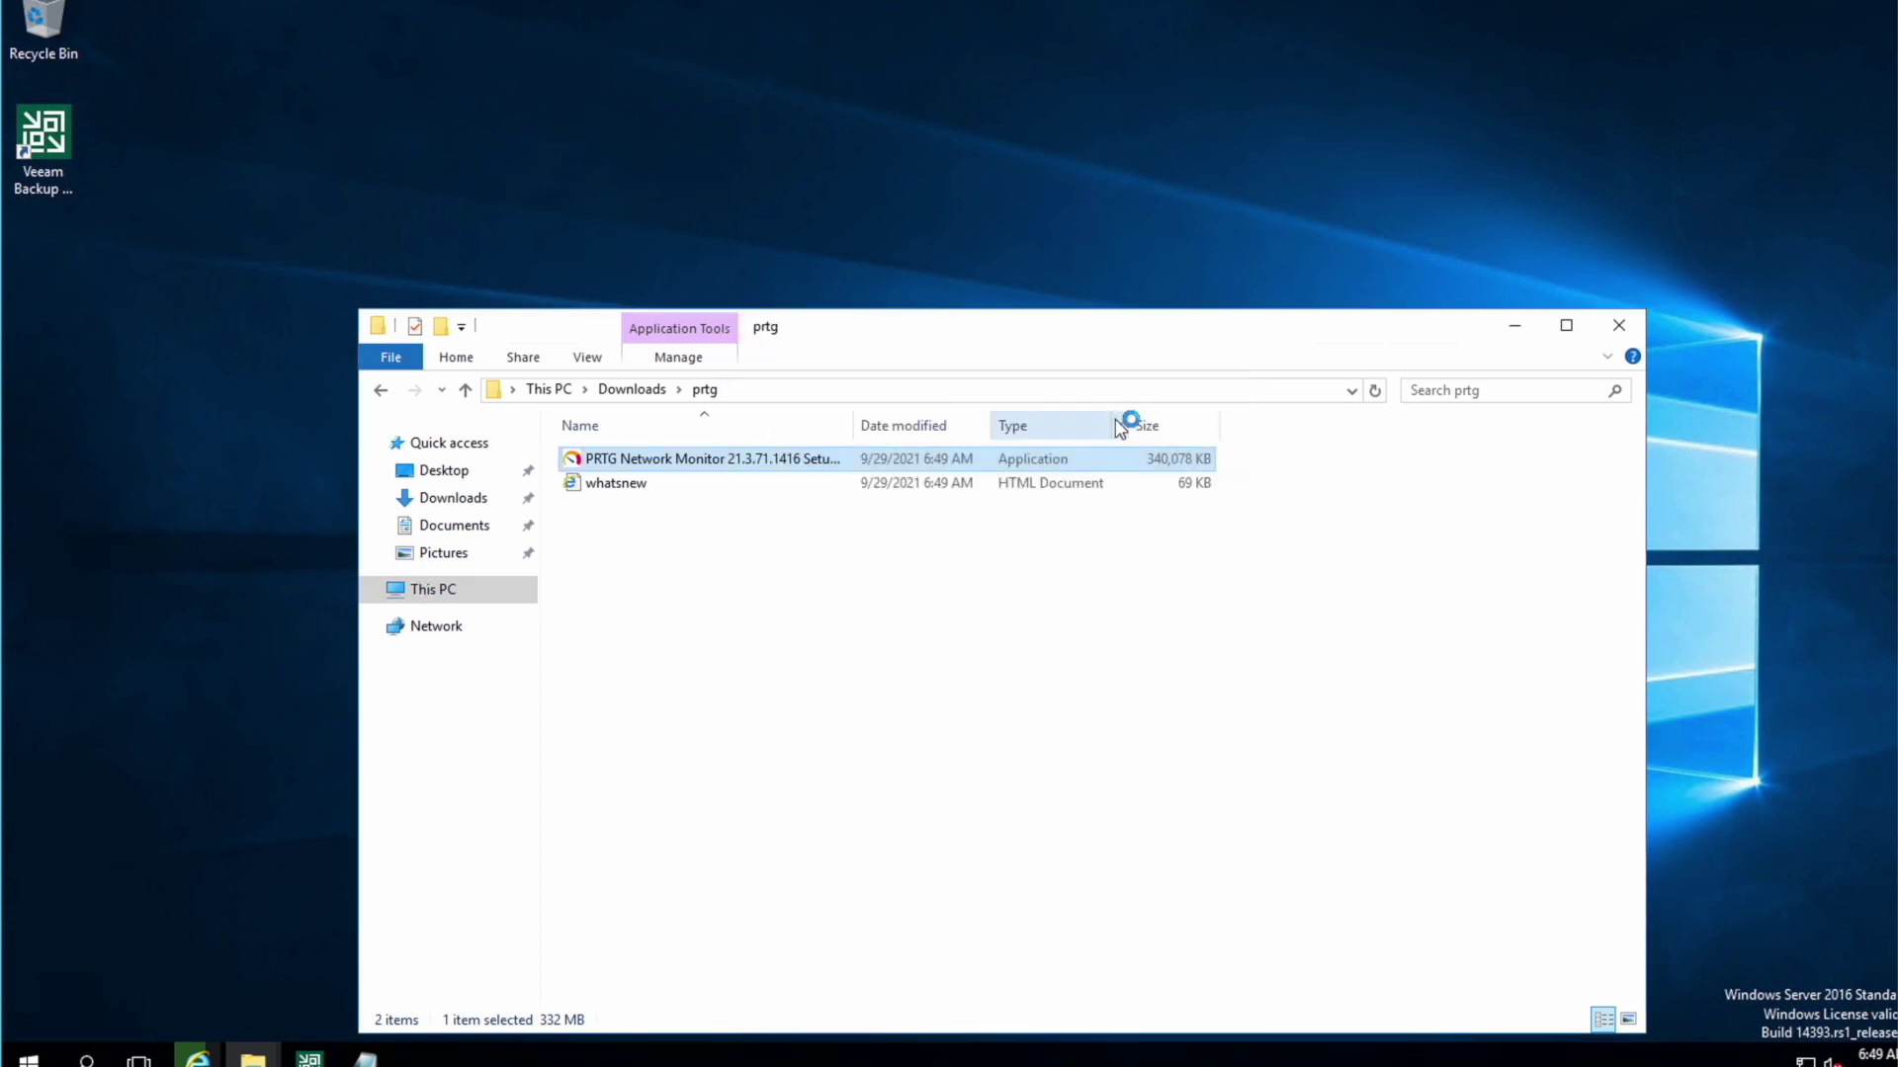
{"action": "left_click", "coordinate": [1060, 620]}
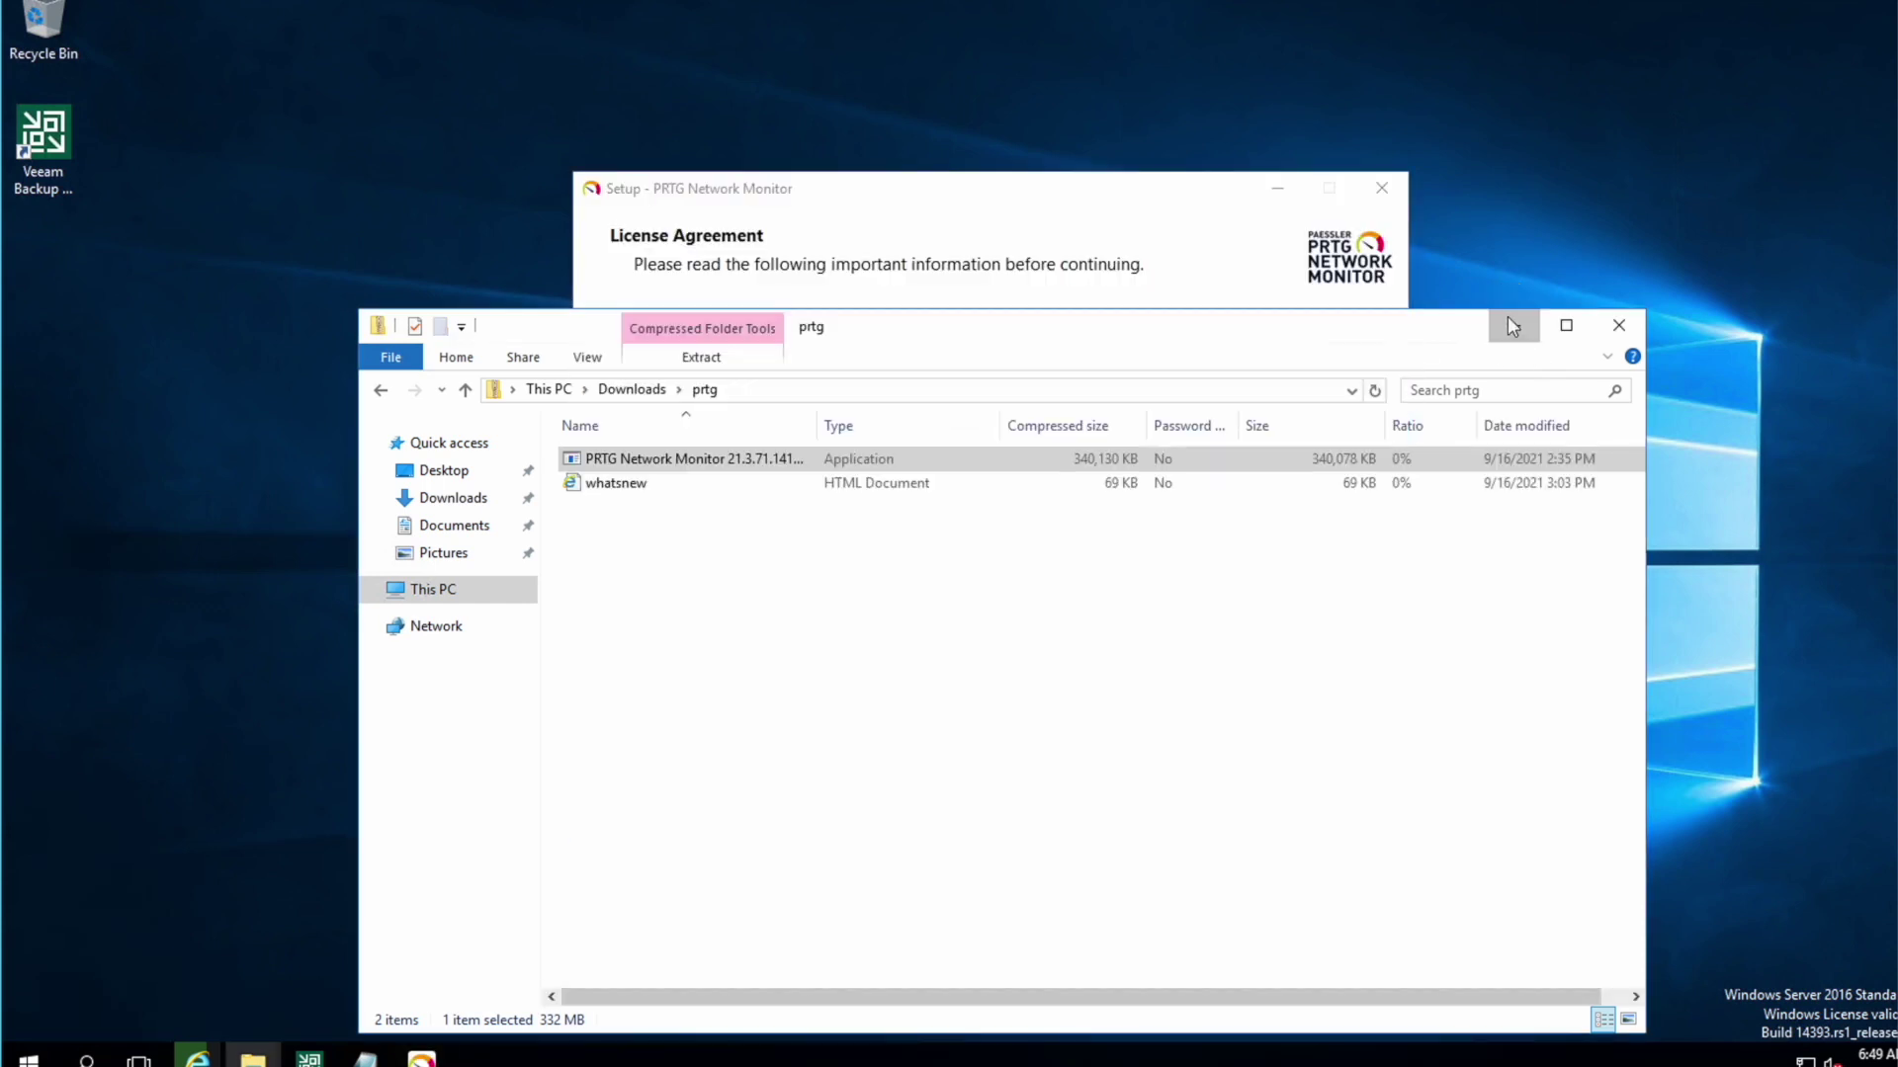
{"action": "left_click", "coordinate": [1512, 328]}
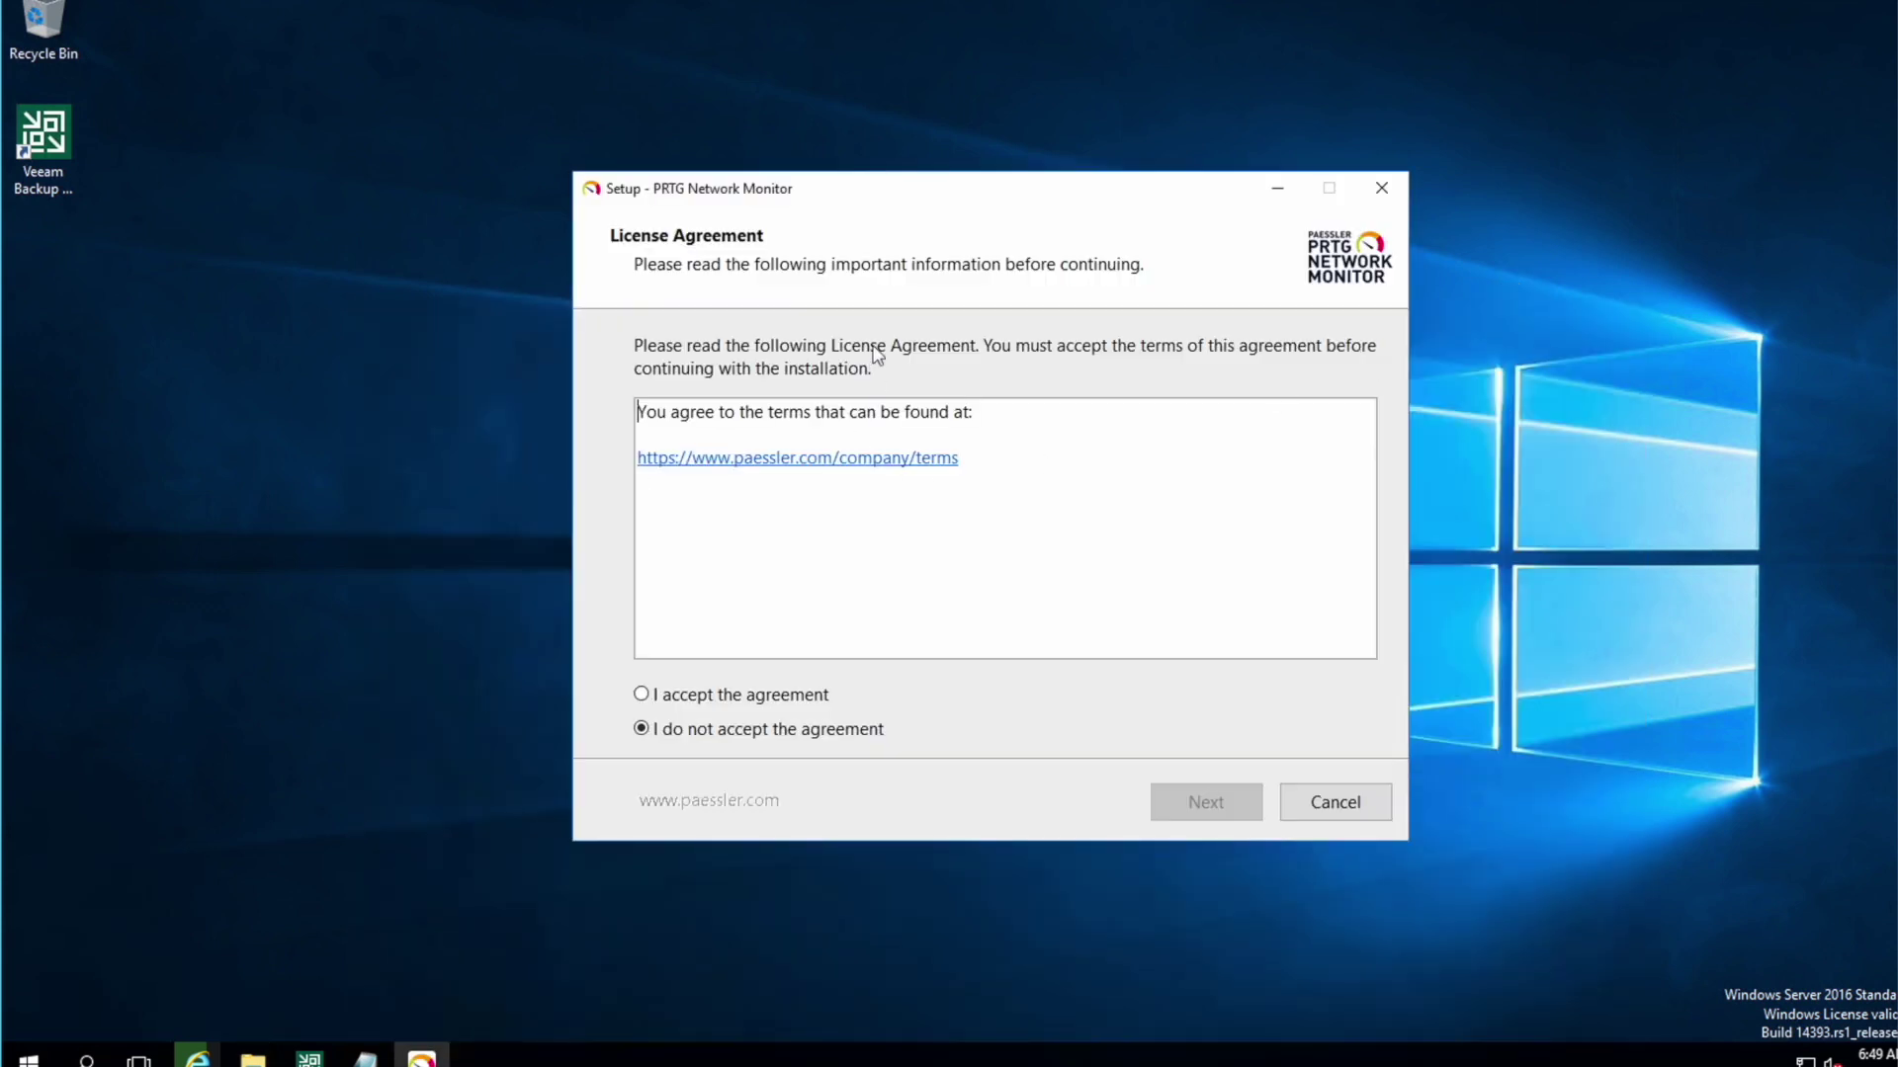
Accept the PRTG license agreement and skip past the email address page
{"action": "left_click", "coordinate": [680, 697]}
{"action": "left_click", "coordinate": [1198, 801]}
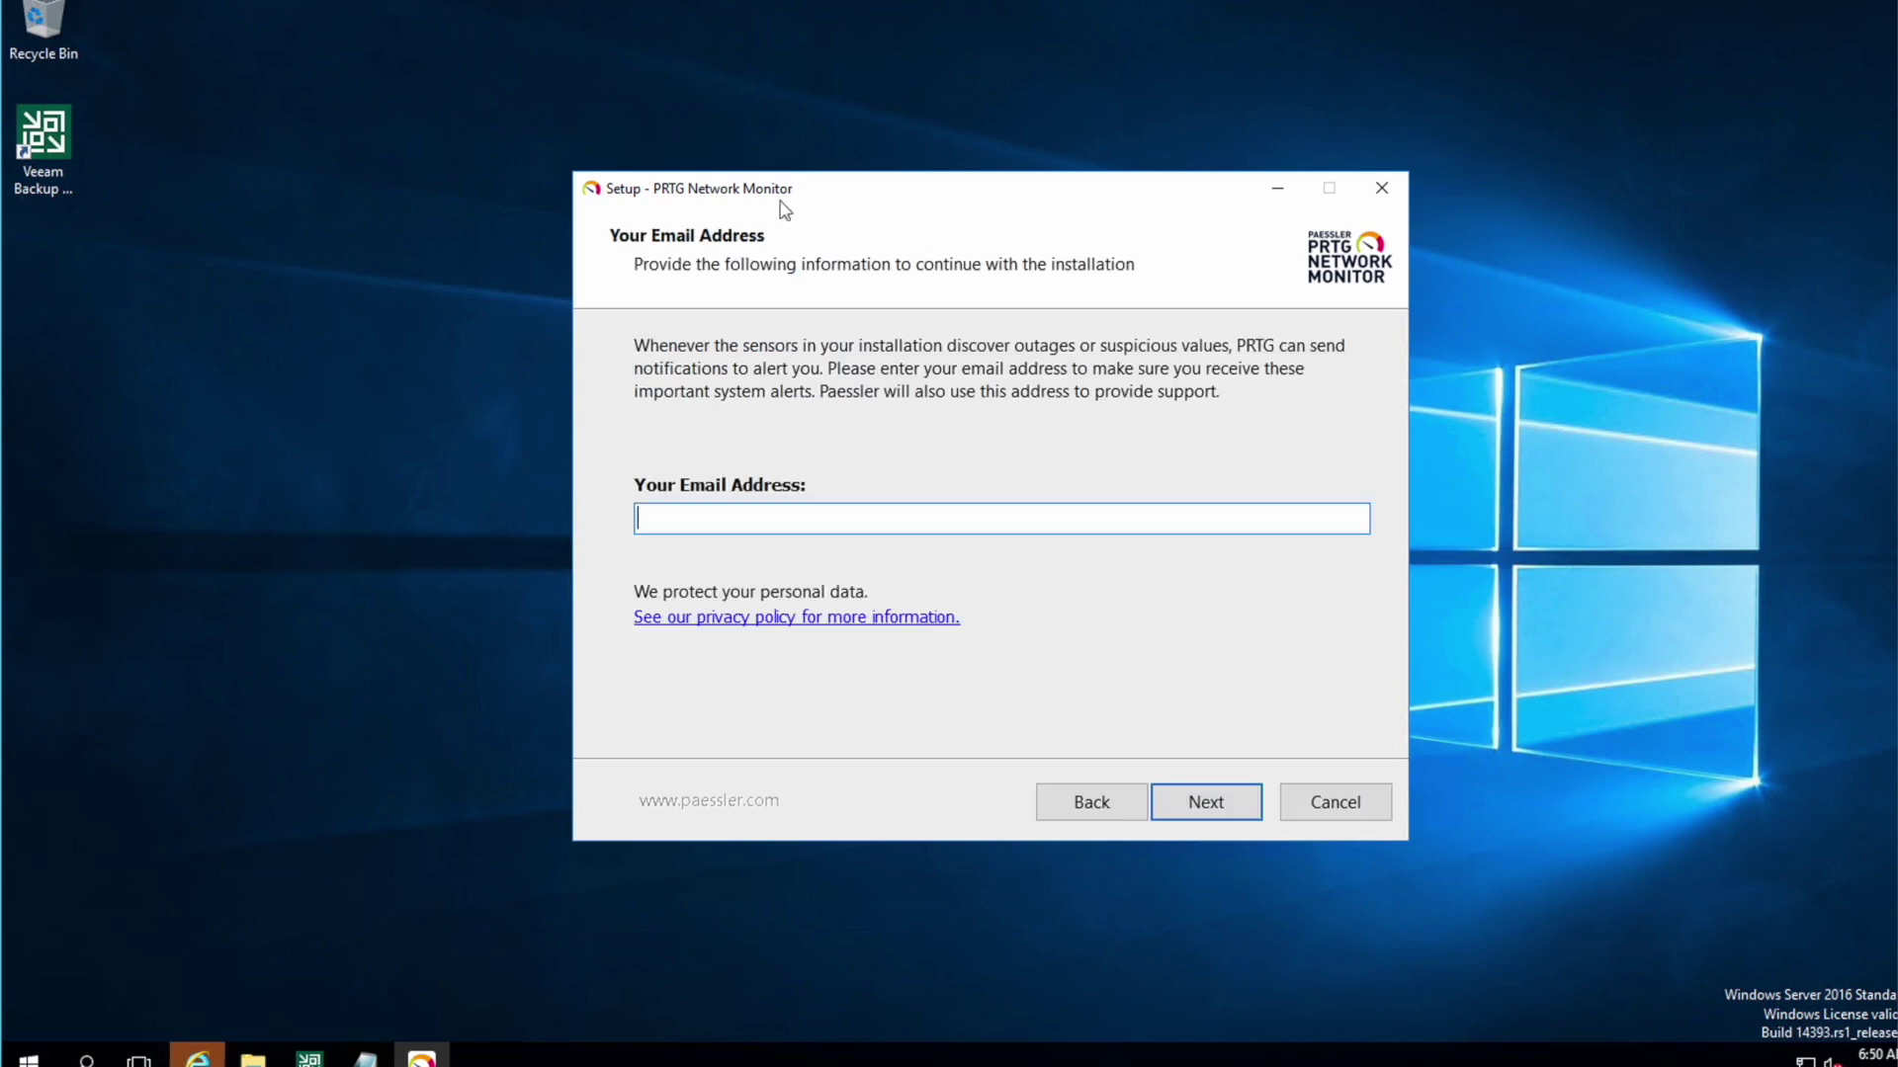
{"action": "key", "text": "Return"}
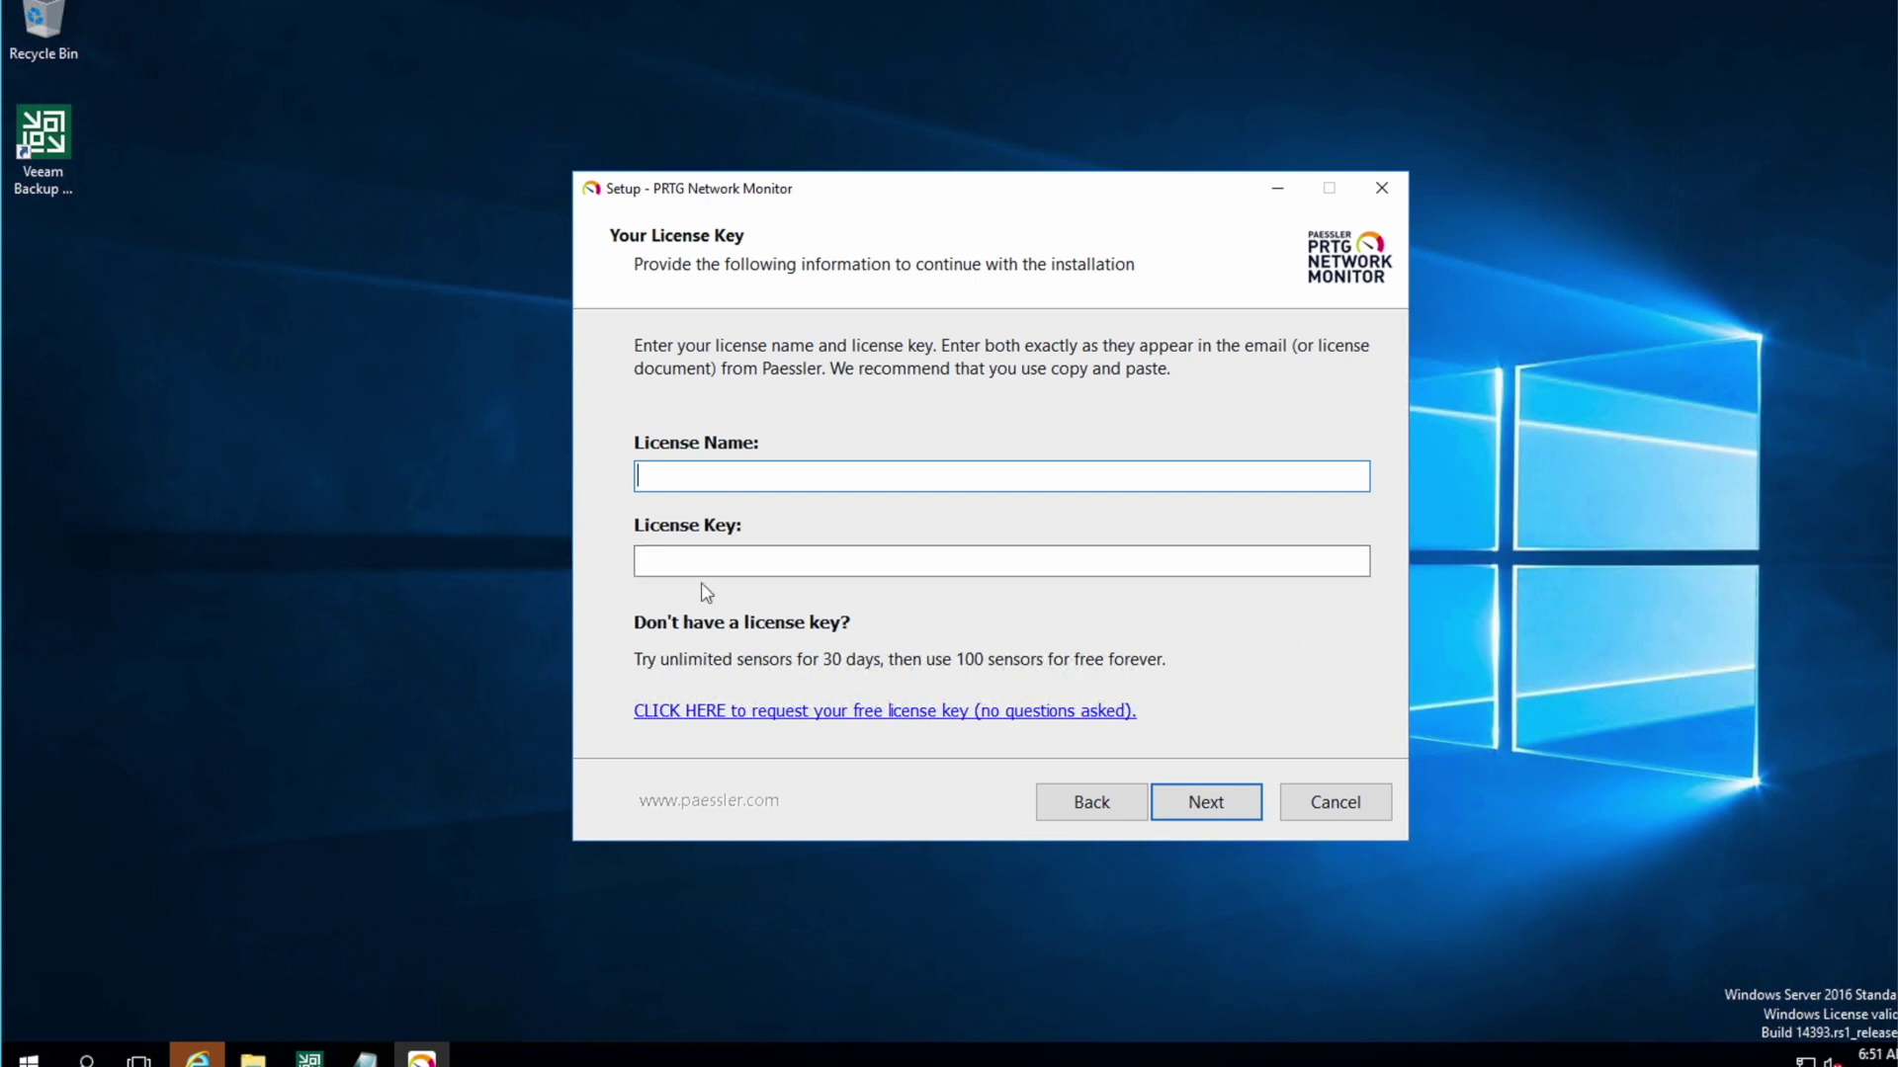
Copy the license key from the download page, paste it into setup, enter the license name, and submit
{"action": "left_click", "coordinate": [198, 1058]}
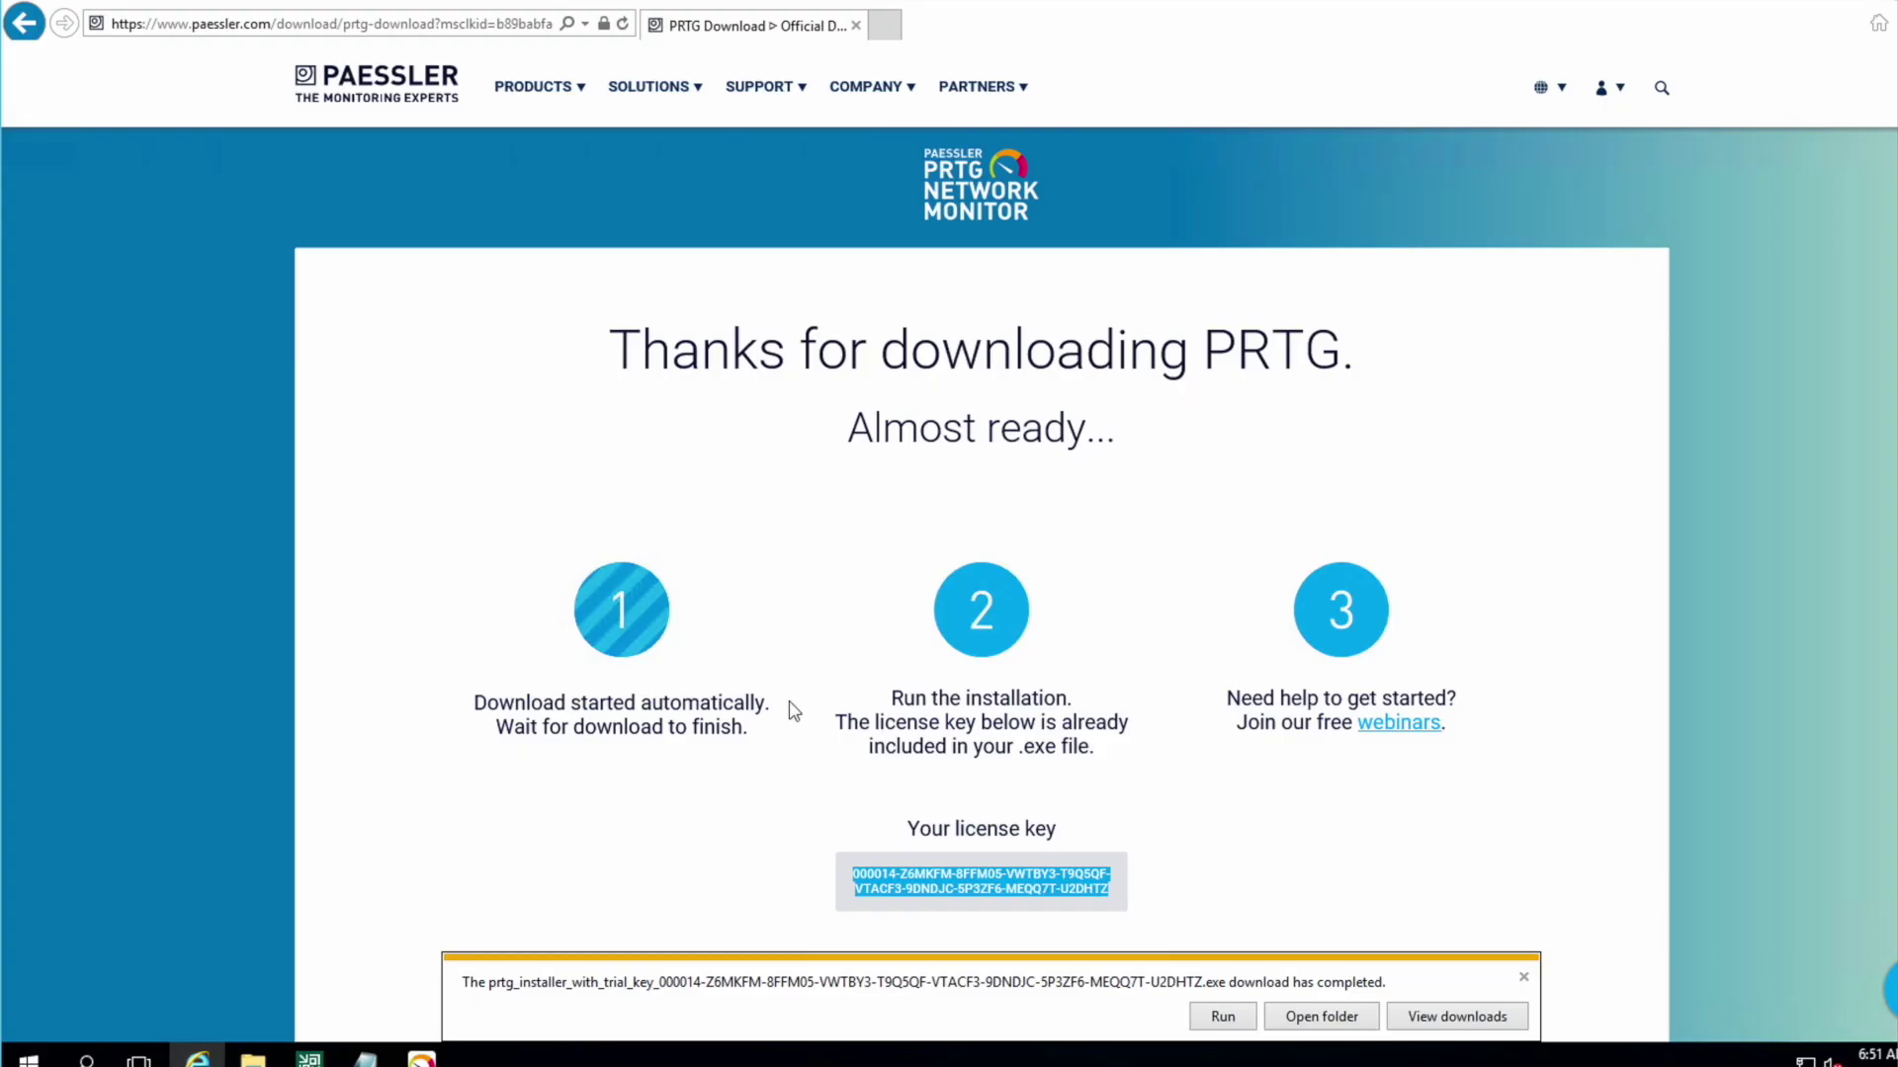
{"action": "scroll", "coordinate": [889, 818], "scroll_direction": "down", "scroll_amount": 1}
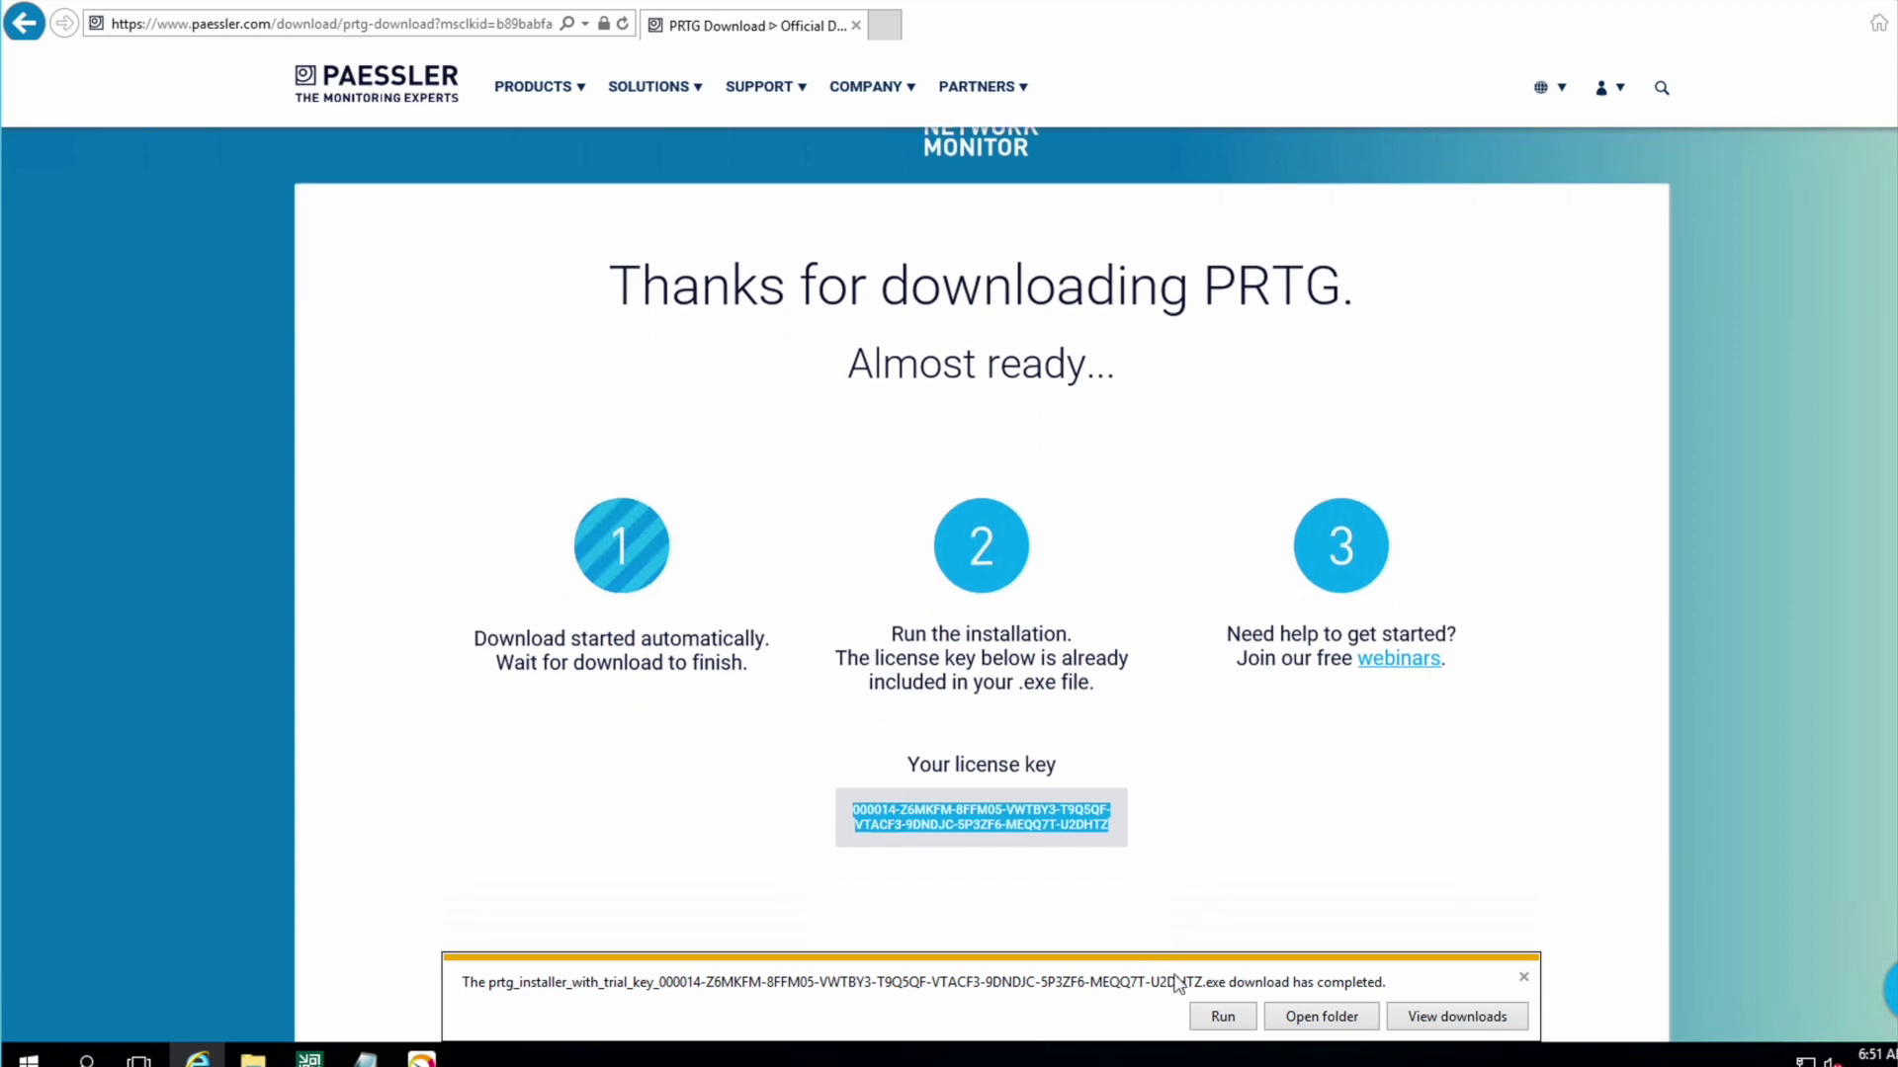
{"action": "right_click", "coordinate": [993, 835]}
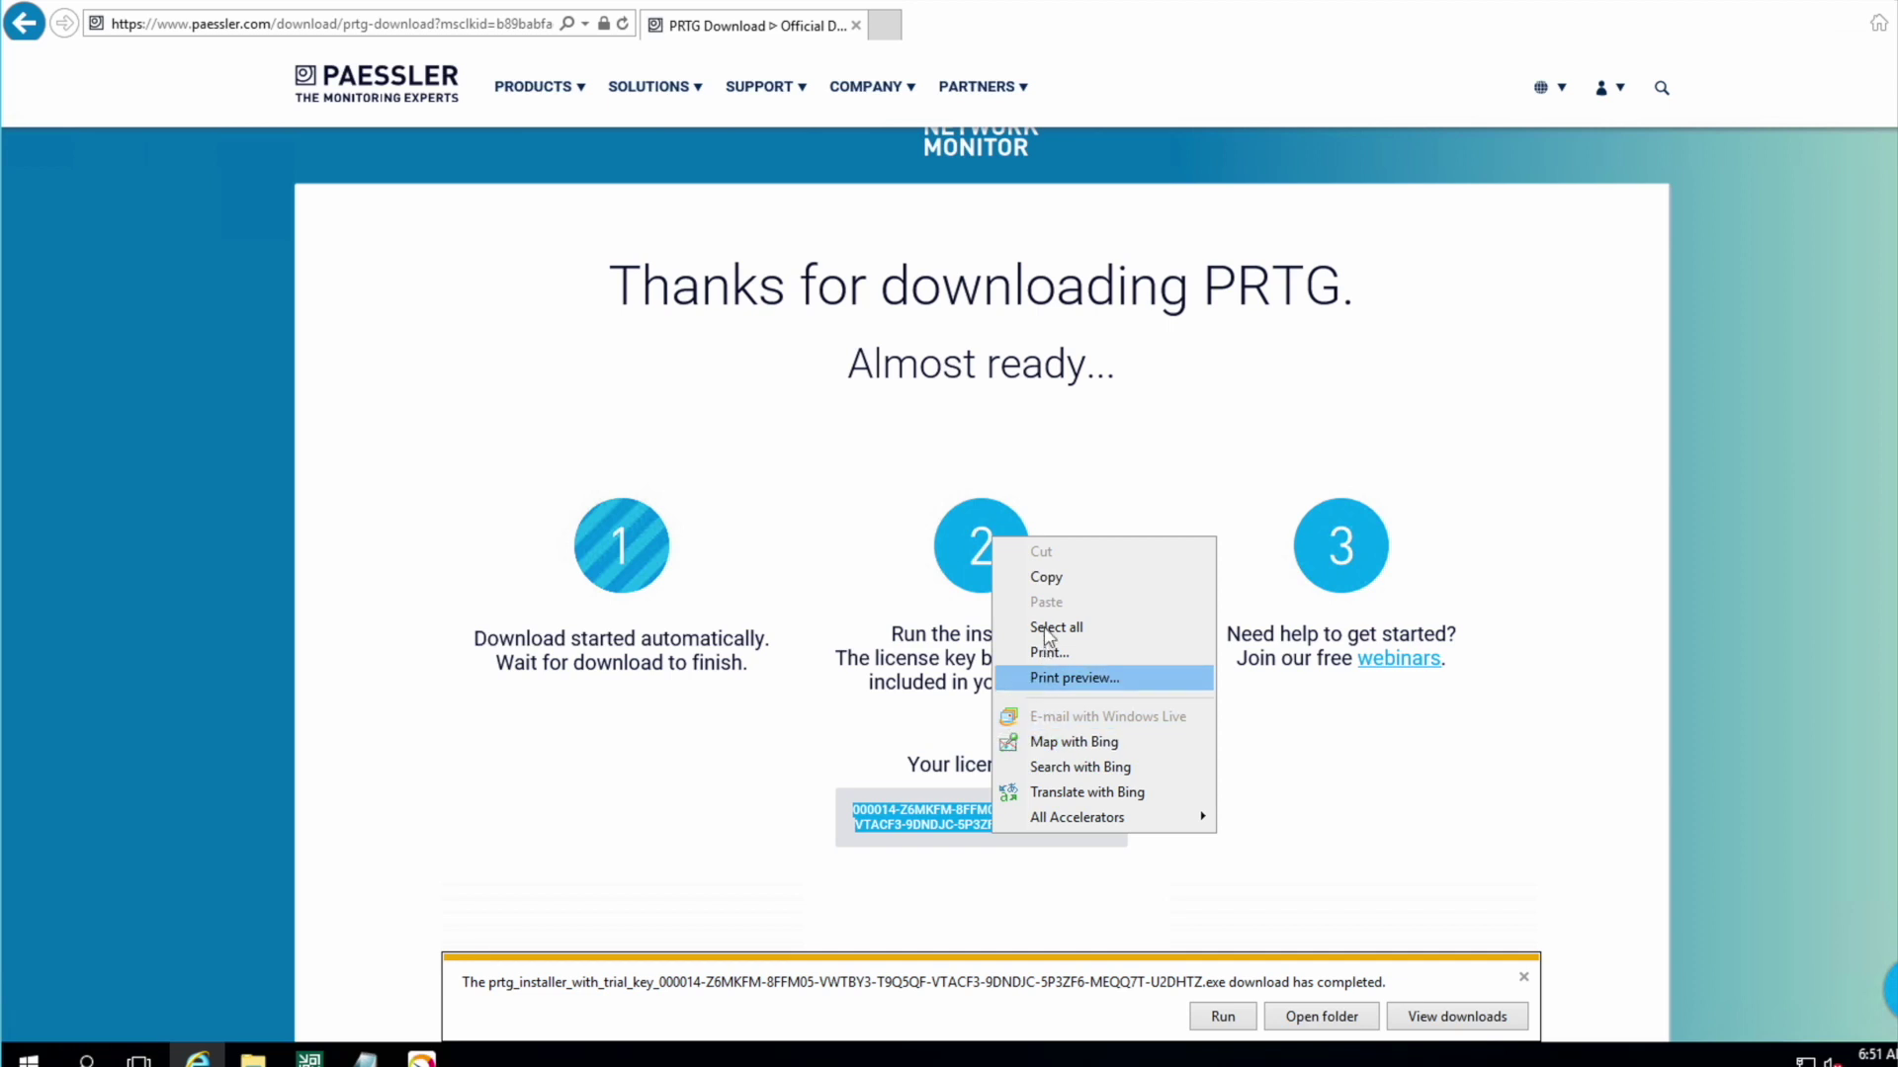
{"action": "left_click", "coordinate": [1047, 578]}
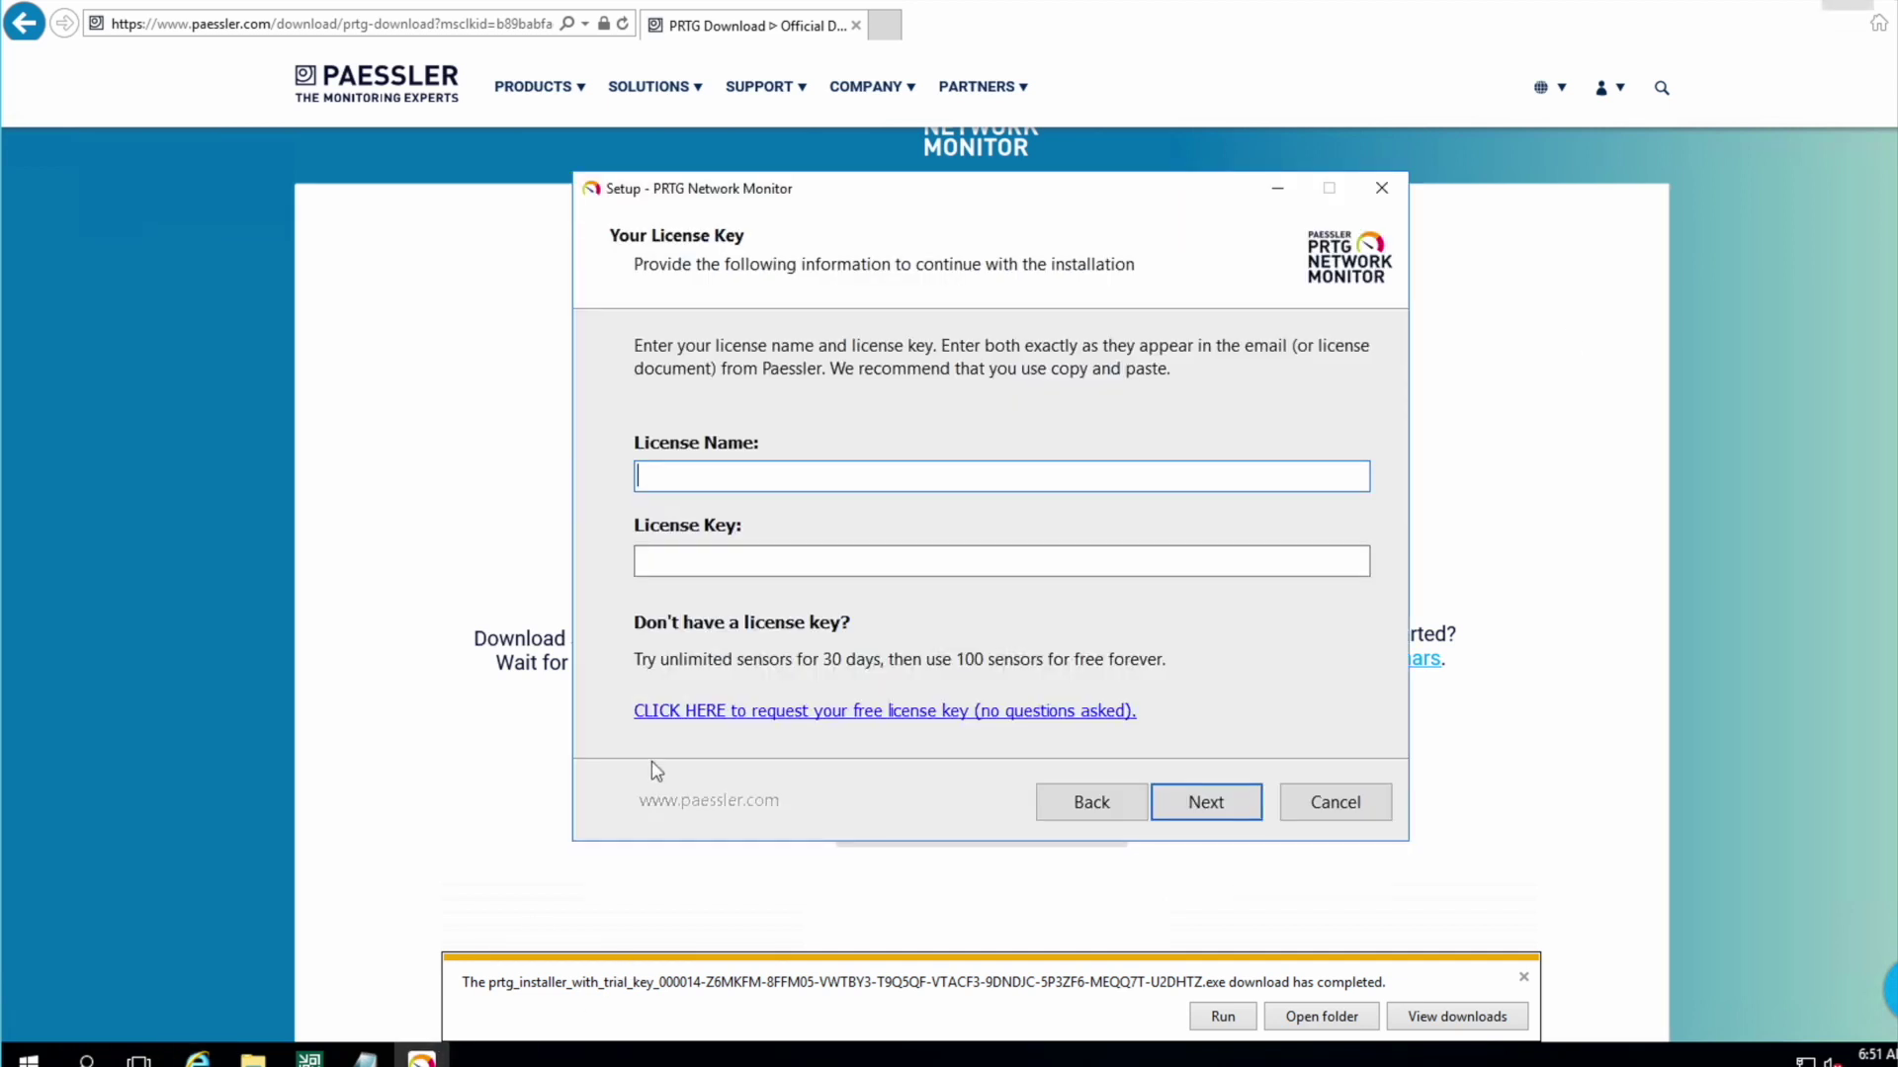
{"action": "left_click", "coordinate": [685, 566]}
{"action": "key", "text": "ctrl+v"}
{"action": "left_click", "coordinate": [684, 481]}
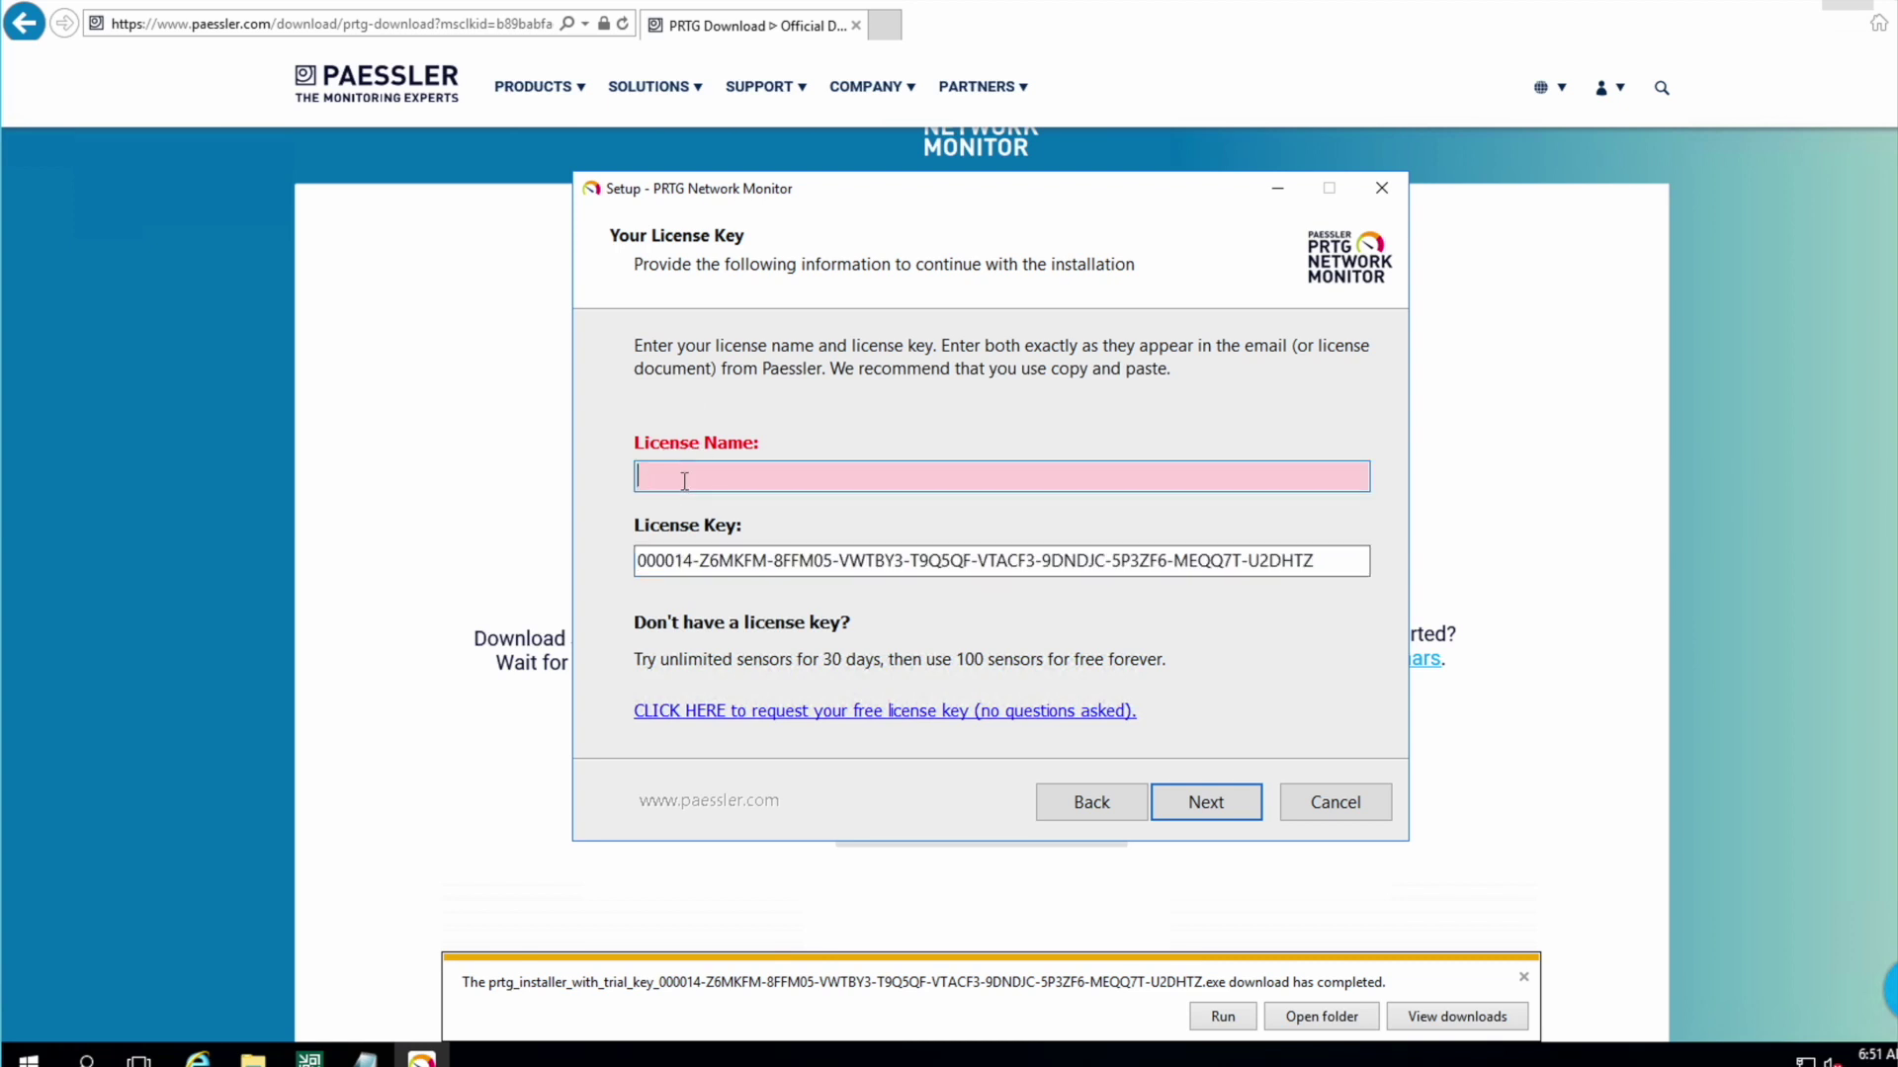
{"action": "type", "text": "prtgtrial"}
{"action": "left_click", "coordinate": [1222, 812]}
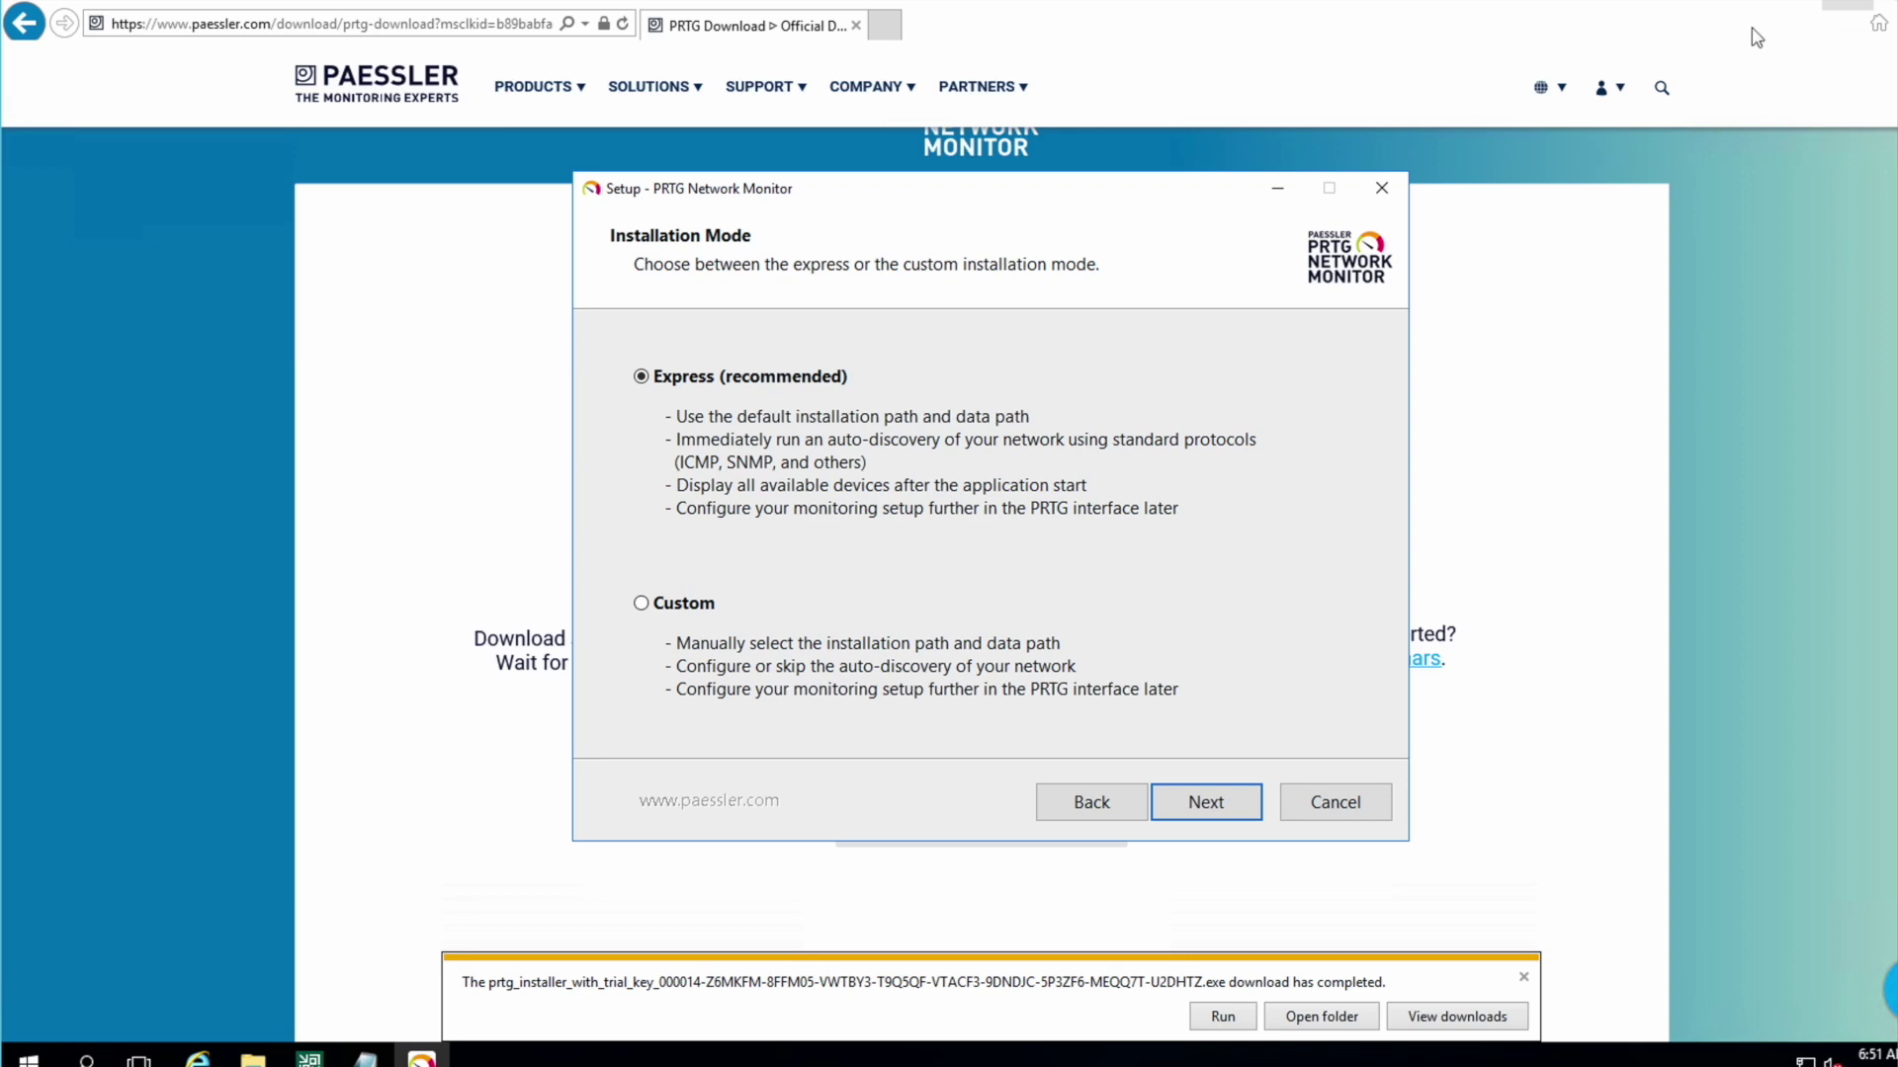
Minimize the browser and start the Express (recommended) installation
{"action": "left_click", "coordinate": [1831, 5]}
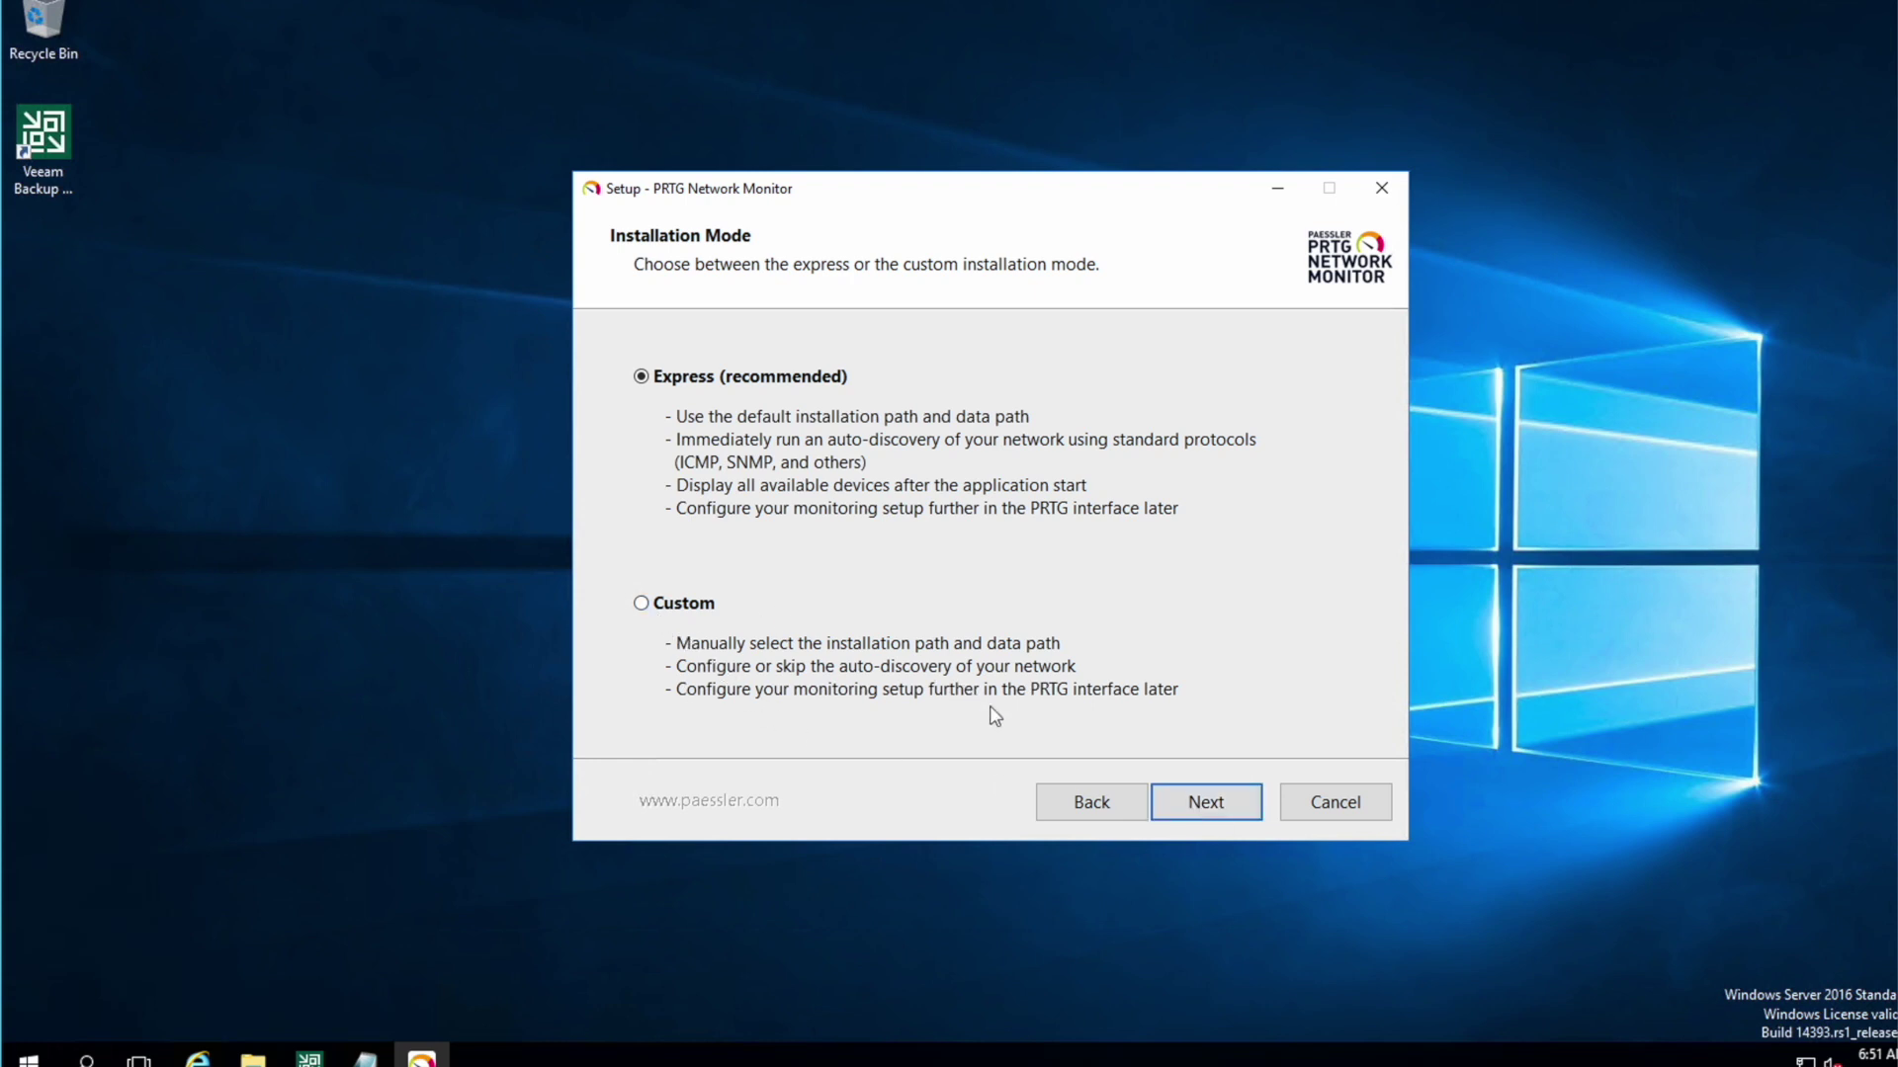
{"action": "left_click", "coordinate": [1192, 803]}
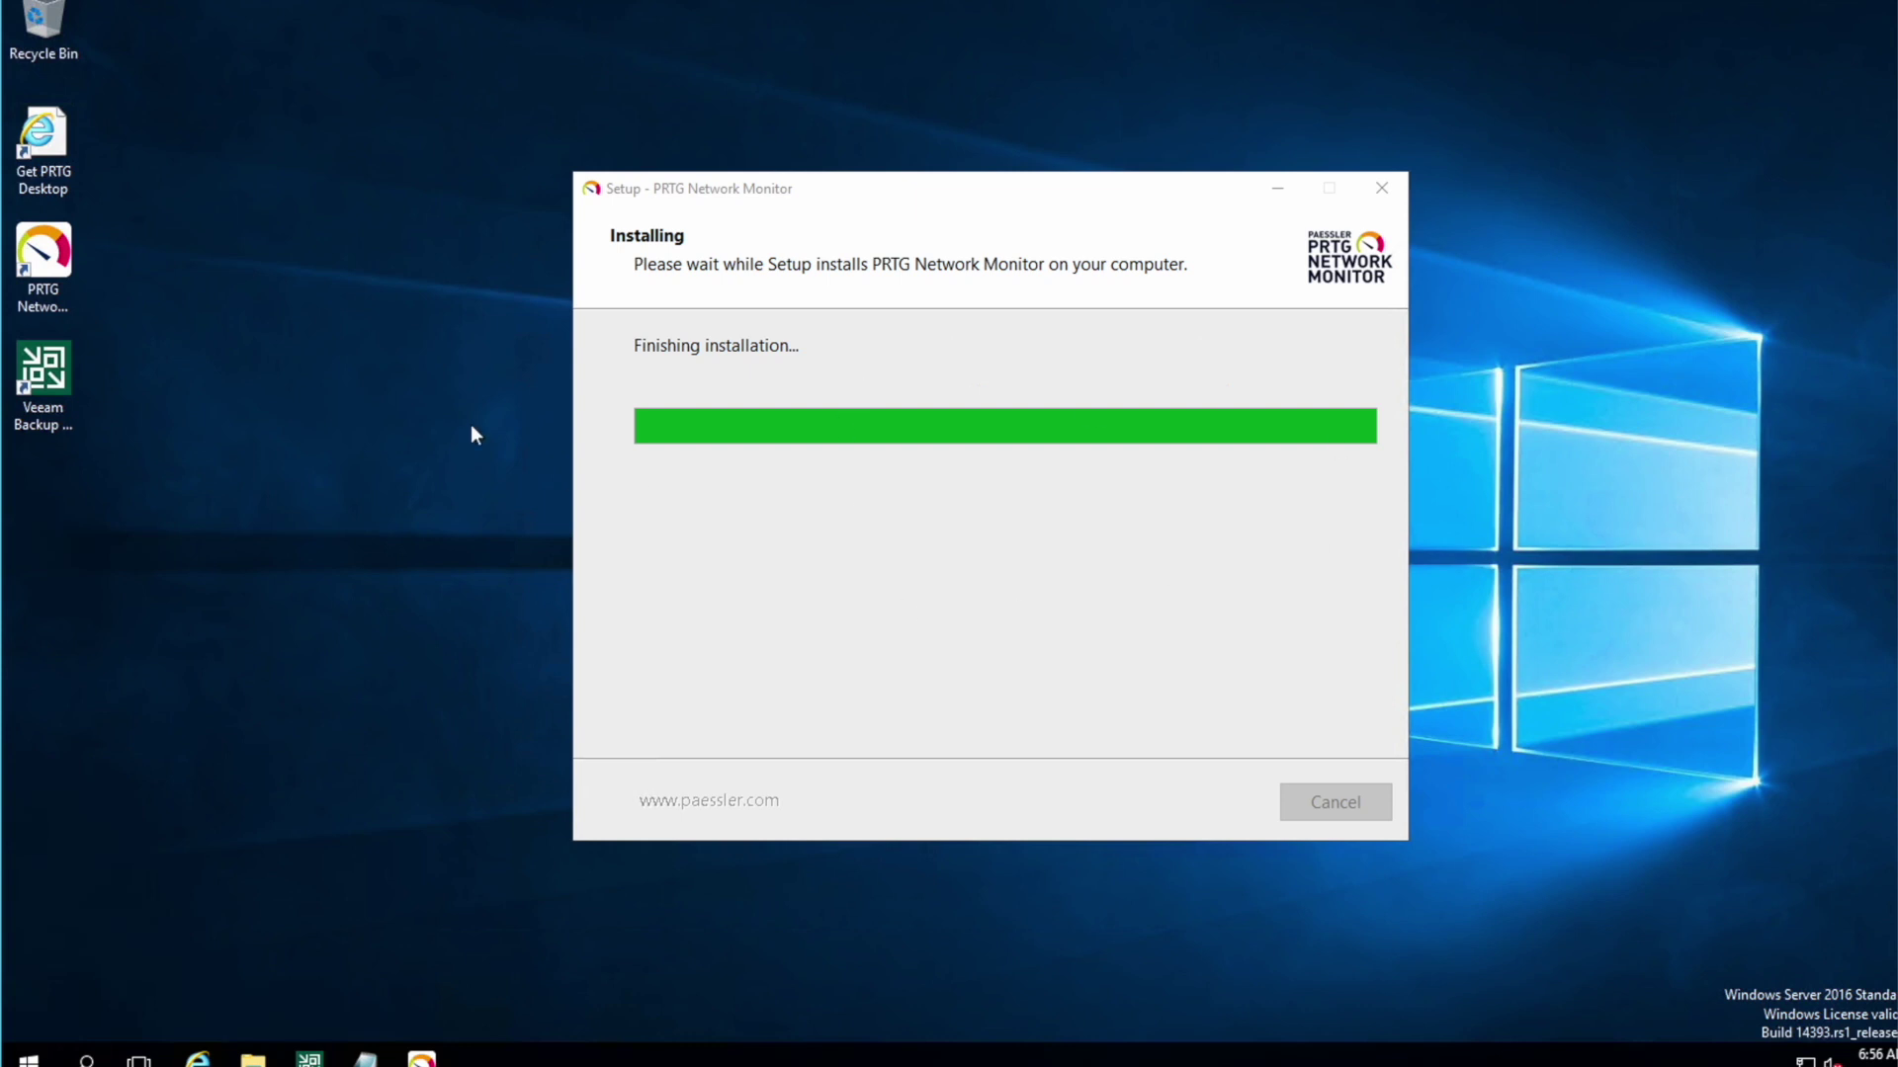
Wait for installation to finish, selecting the new PRTG Network Monitor and Get PRTG Desktop shortcuts
{"action": "left_click", "coordinate": [54, 283]}
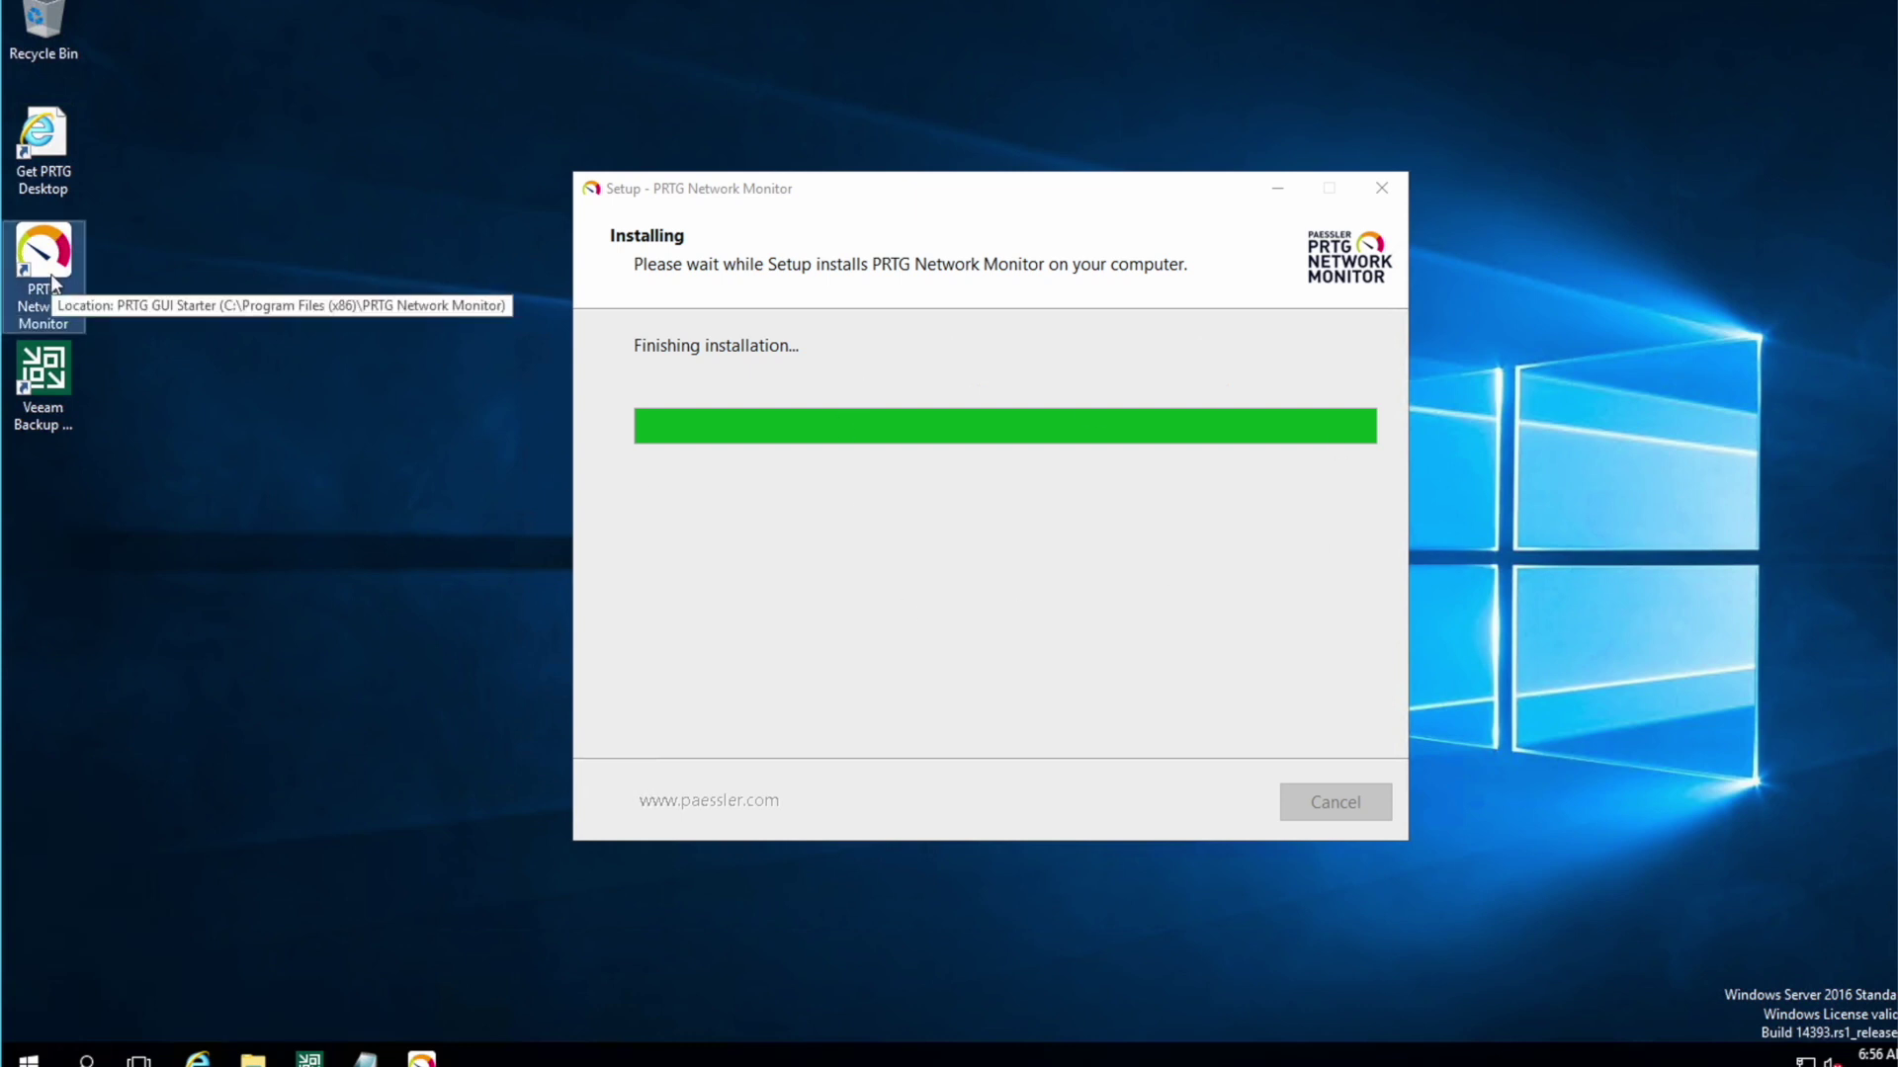
{"action": "left_click", "coordinate": [37, 130]}
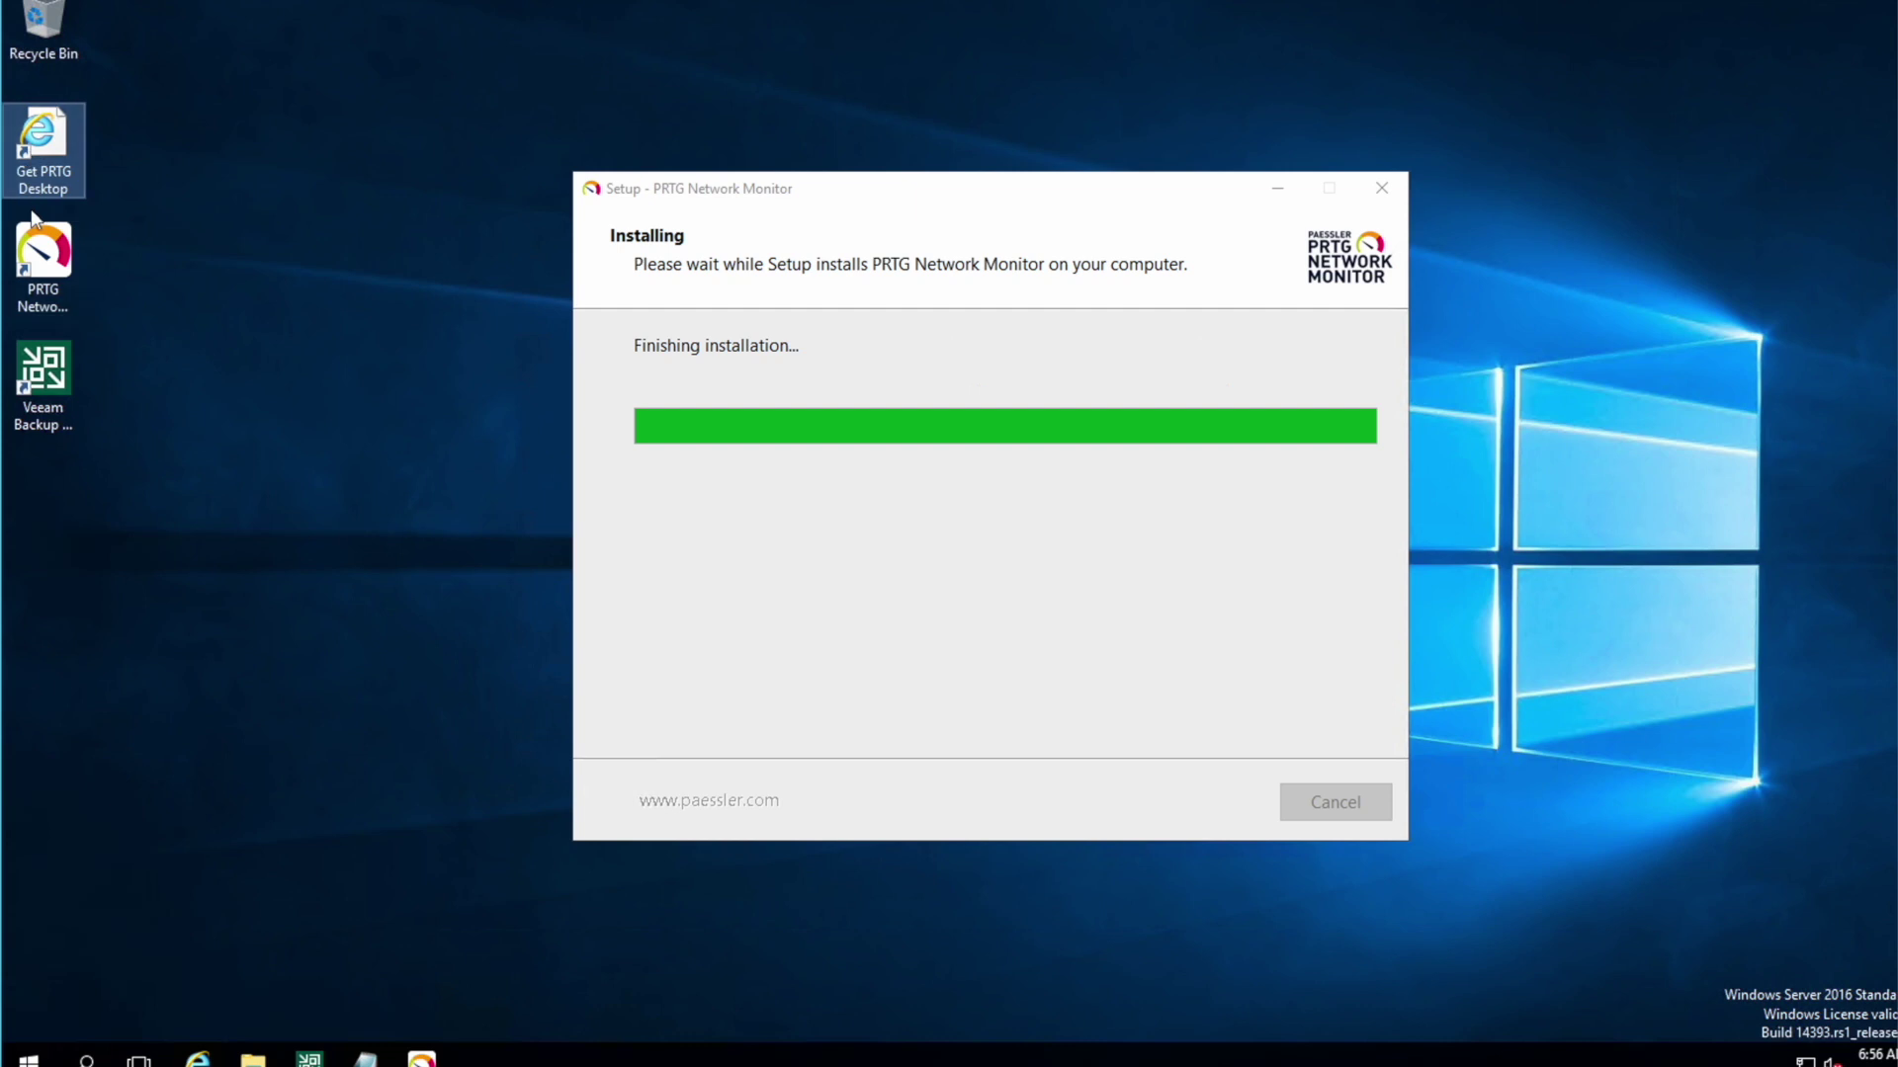
{"action": "left_click", "coordinate": [40, 267]}
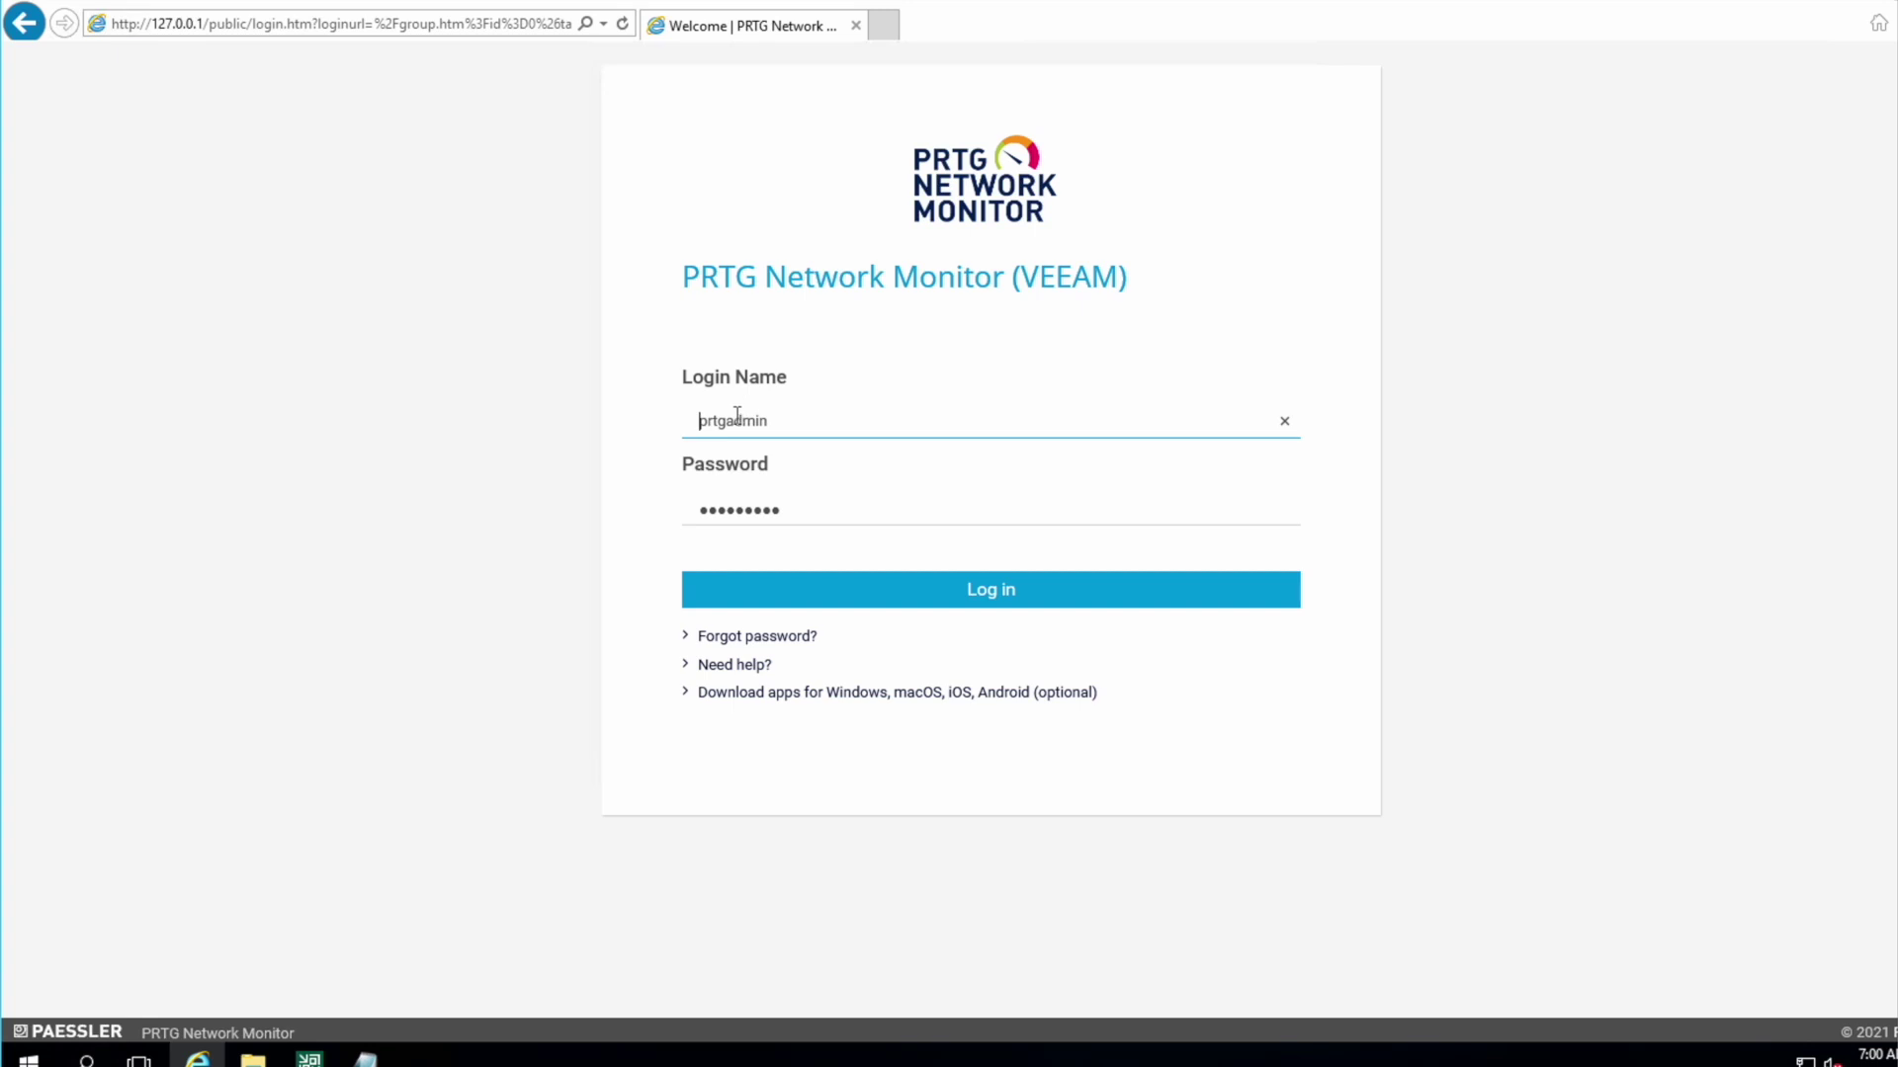
Log in to PRTG with the pre-filled default administrator credentials
{"action": "left_click", "coordinate": [980, 603]}
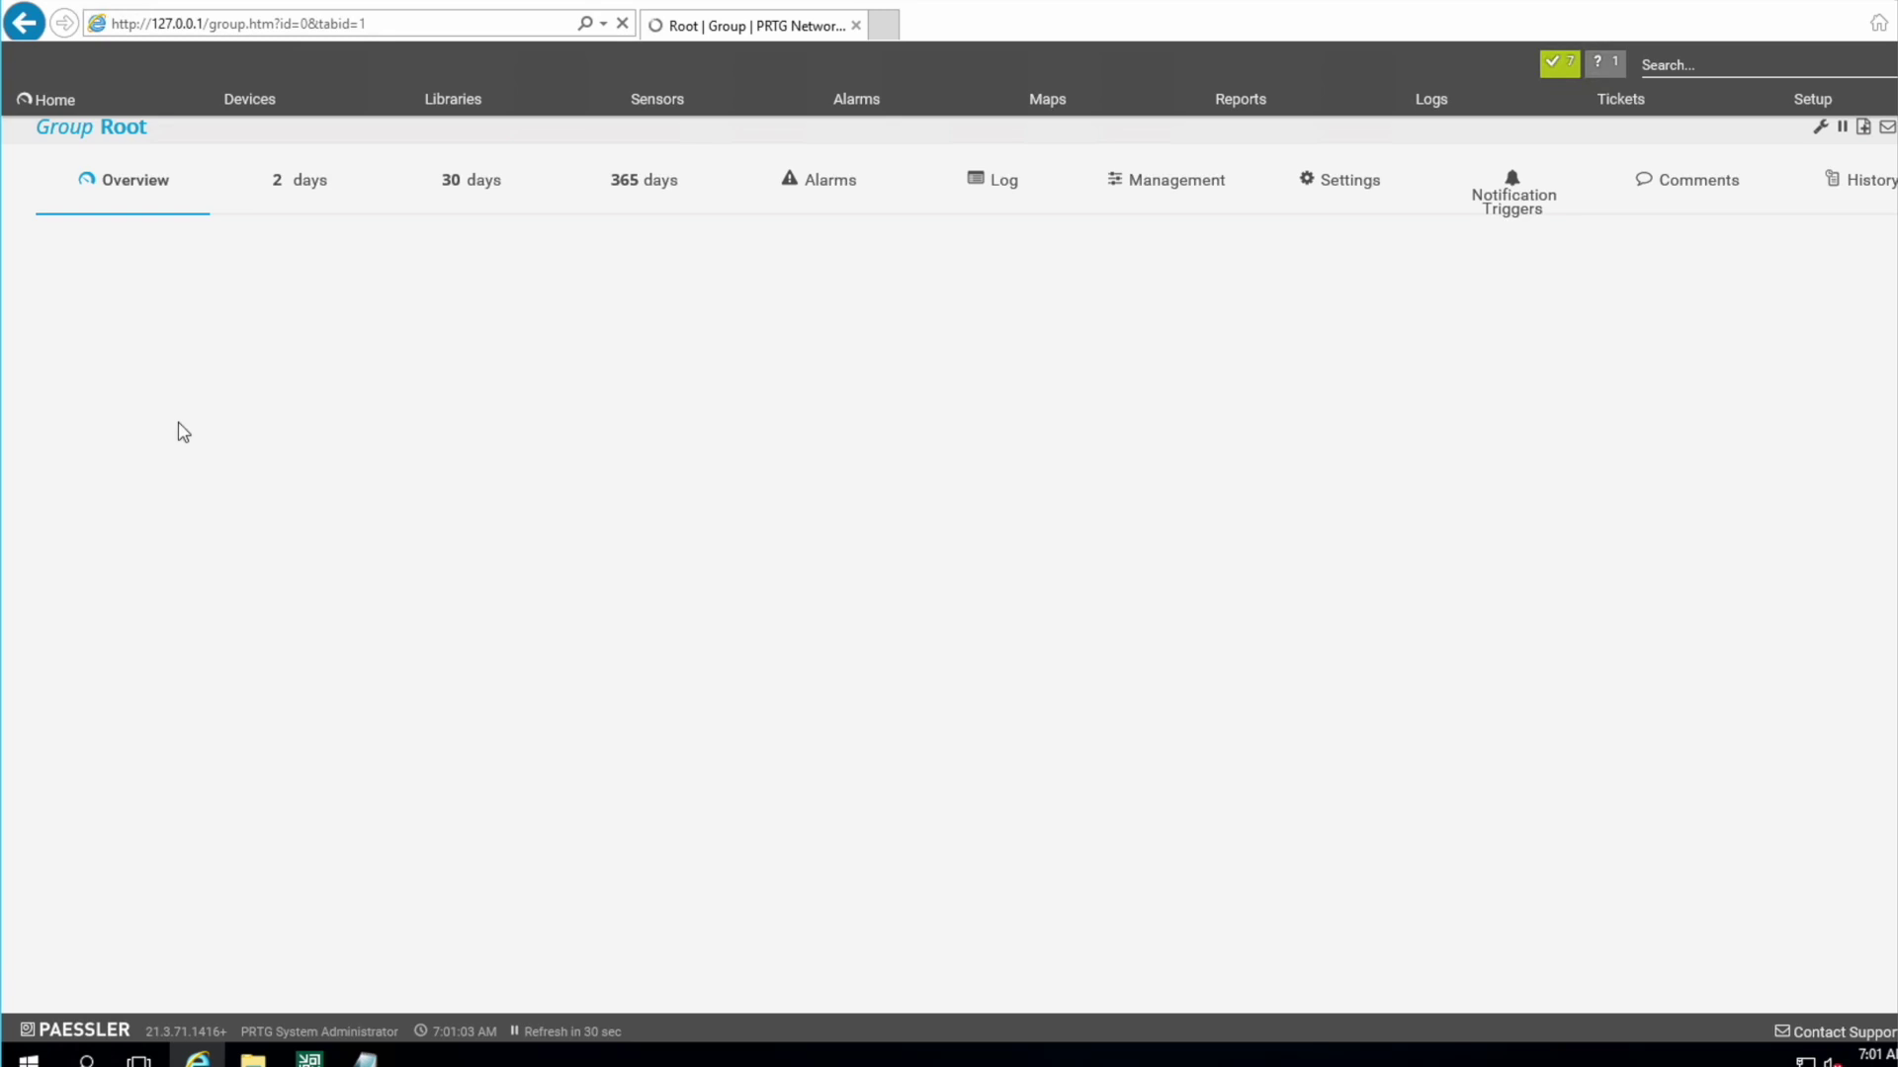
Go to Home, dismiss the Congratulations message, and choose Change Default Password
{"action": "left_click", "coordinate": [39, 102]}
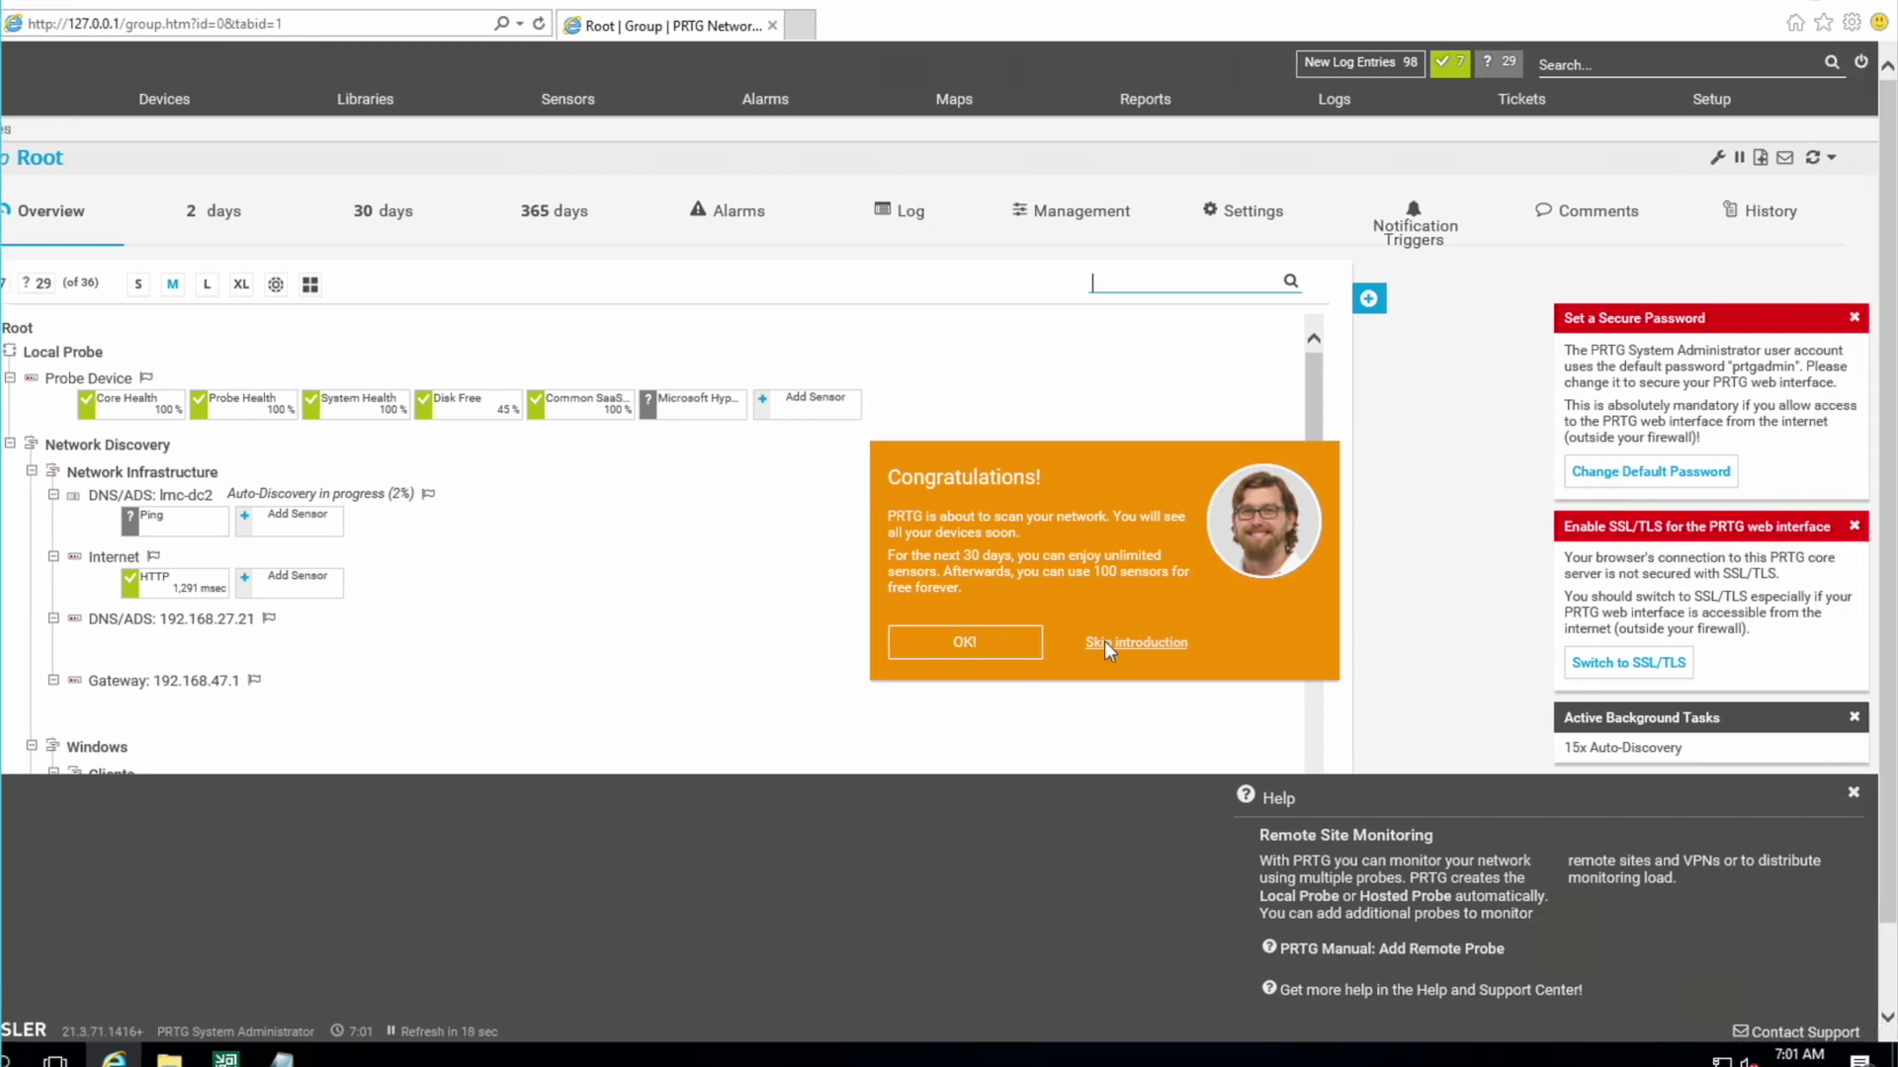
{"action": "left_click", "coordinate": [992, 648]}
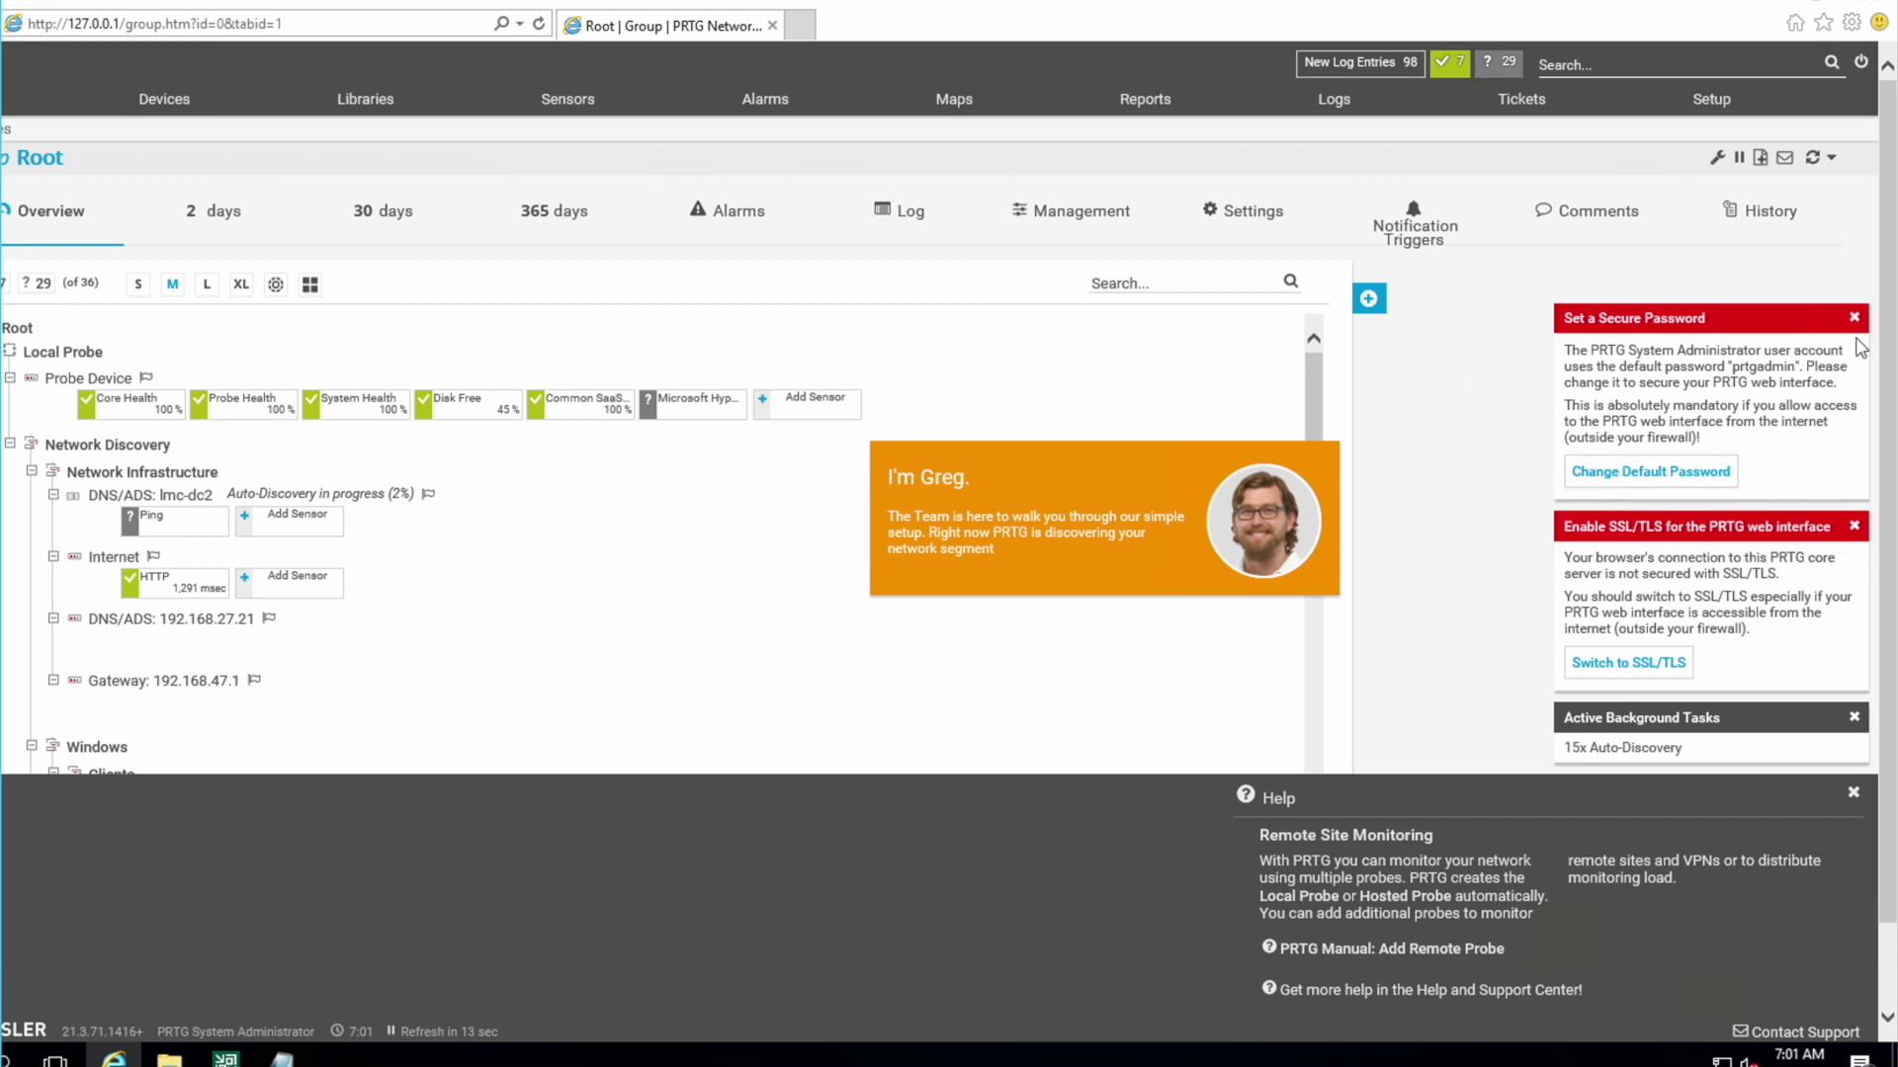
{"action": "left_click", "coordinate": [1638, 482]}
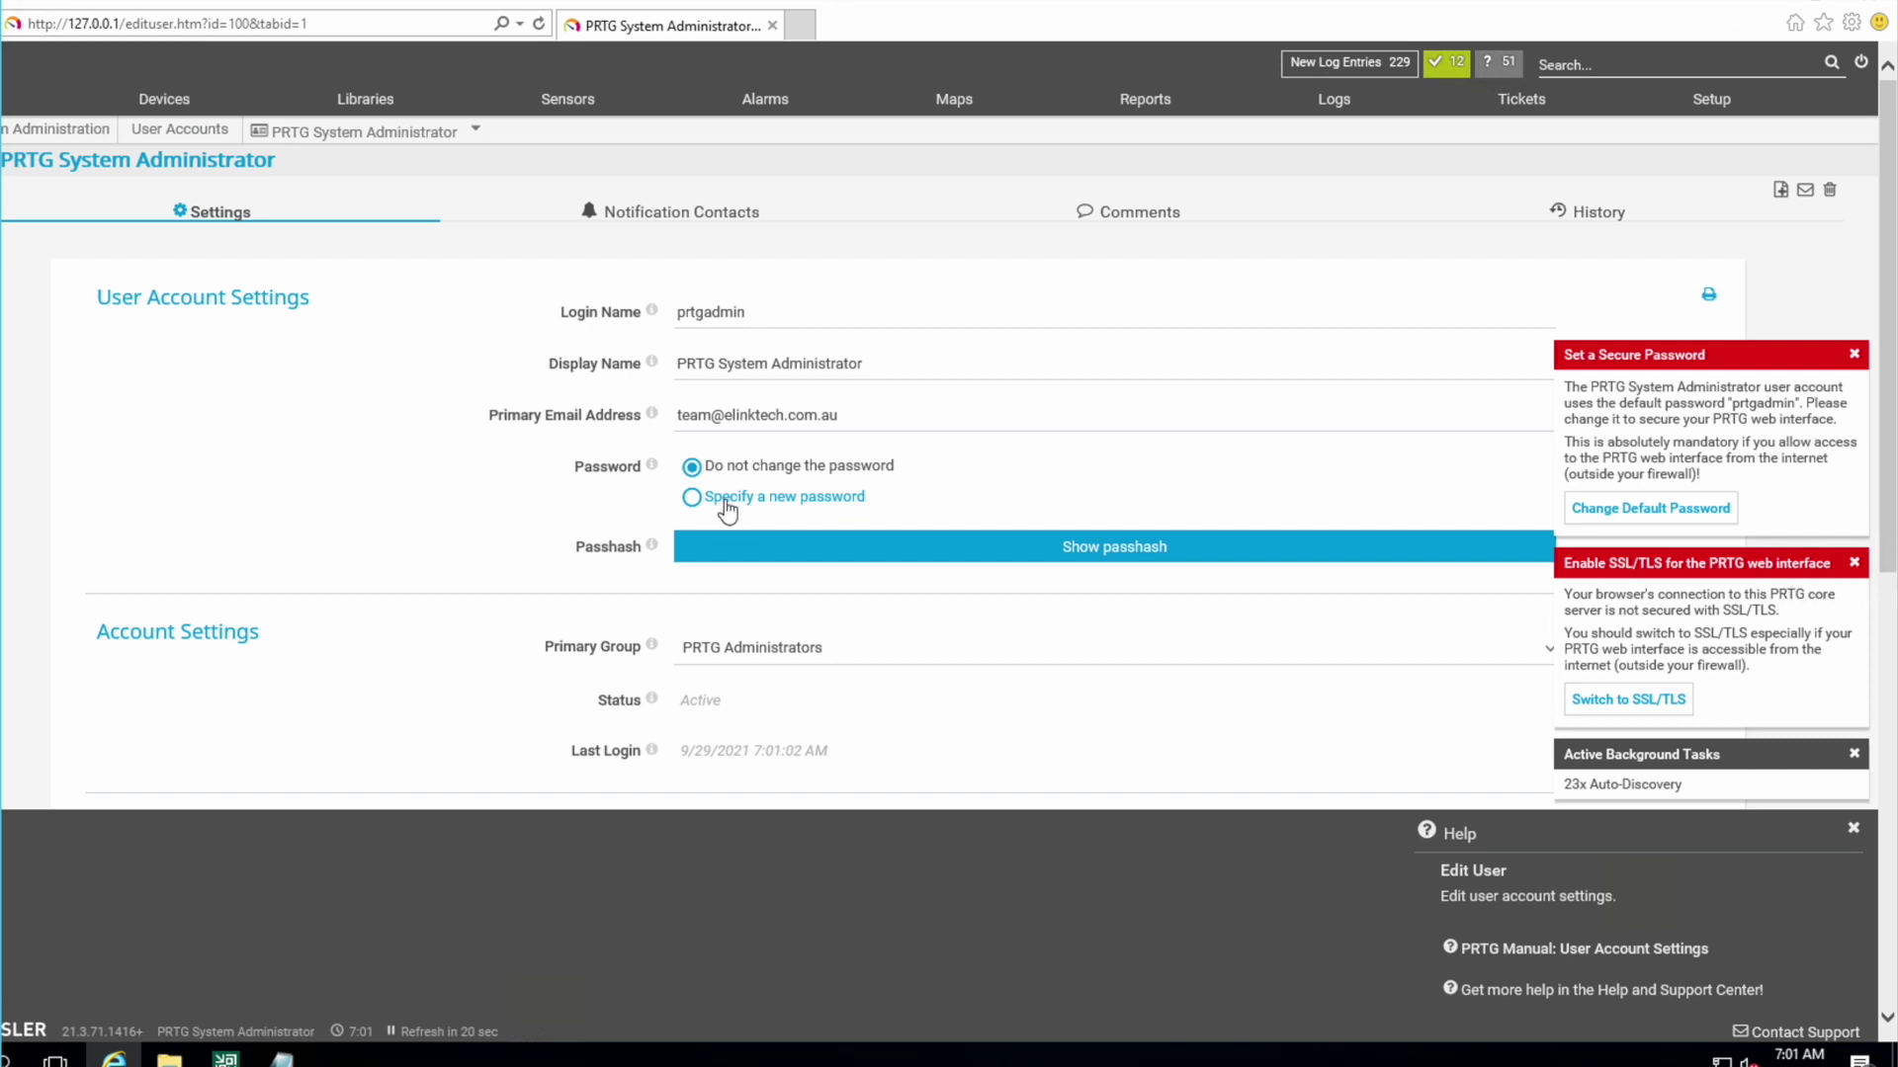
Choose to specify a new password and fill in the old, new and confirmation passwords
{"action": "left_click", "coordinate": [735, 503]}
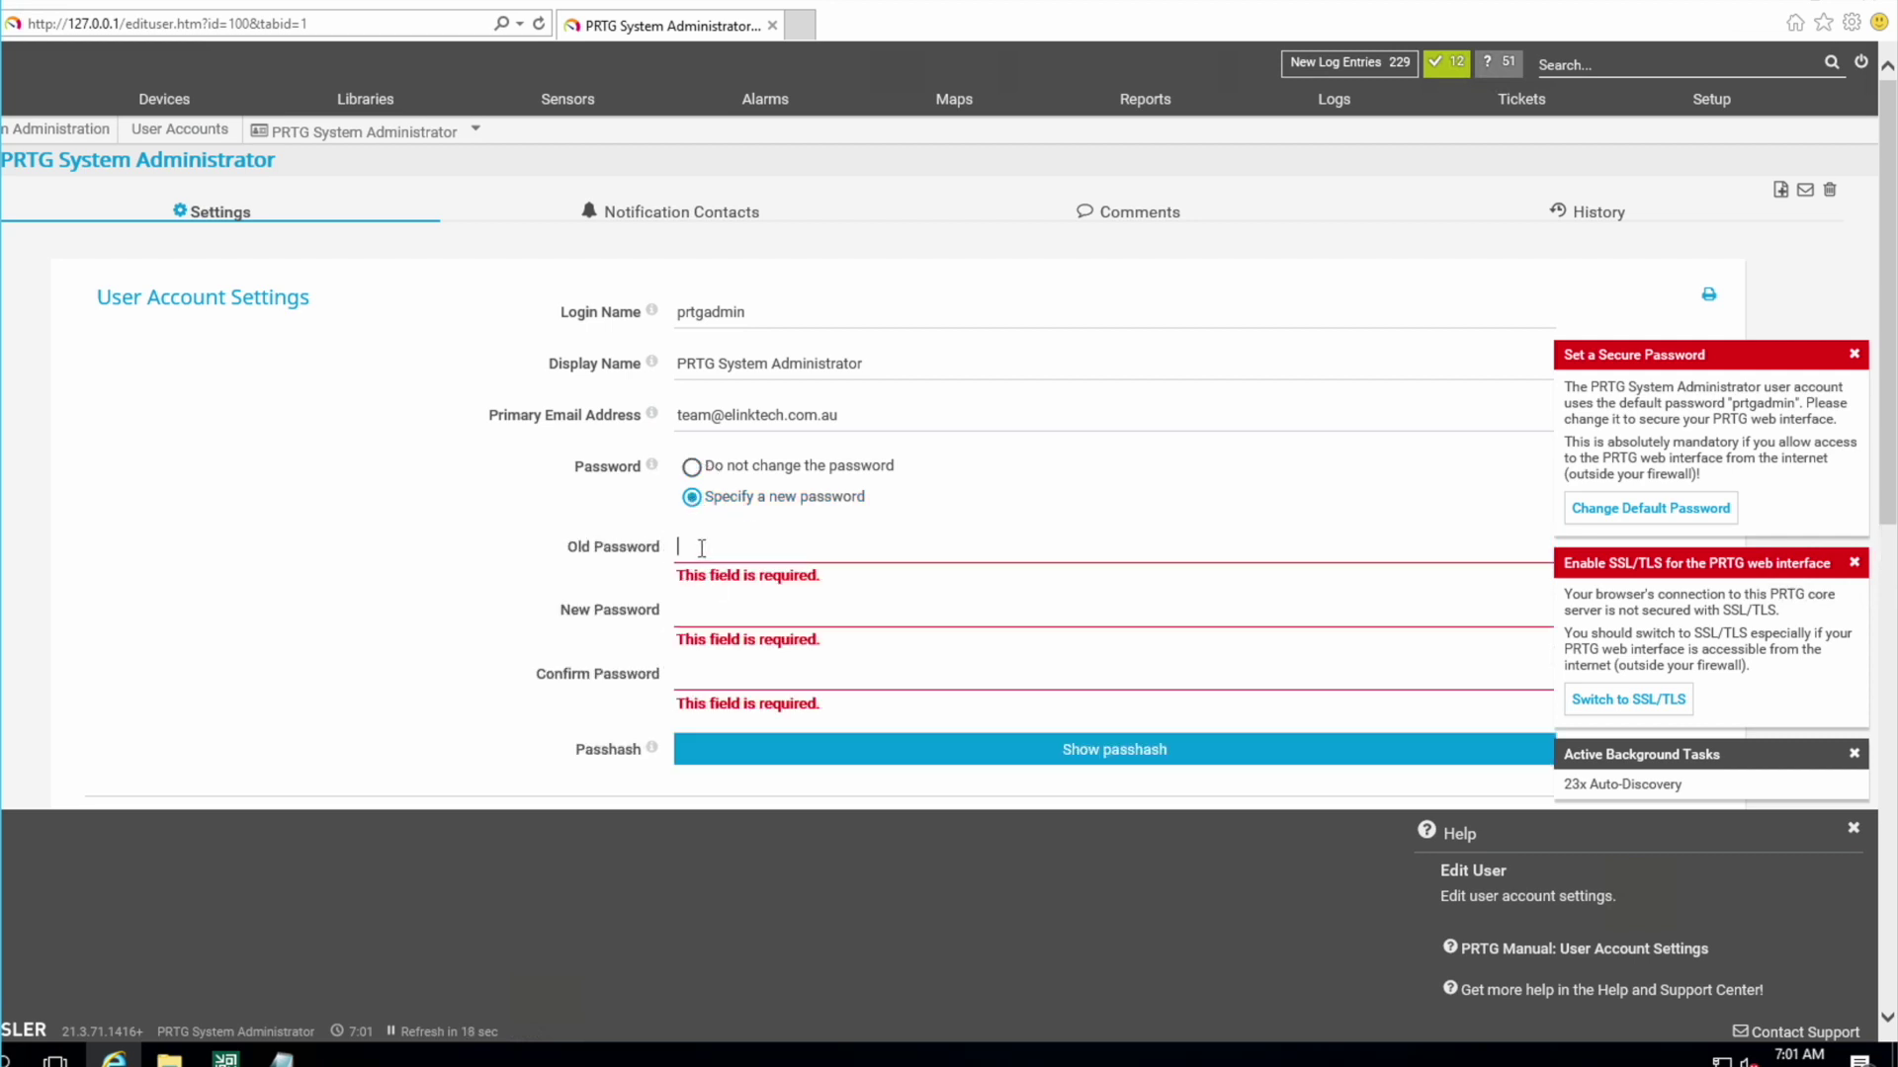
{"action": "left_click", "coordinate": [701, 548]}
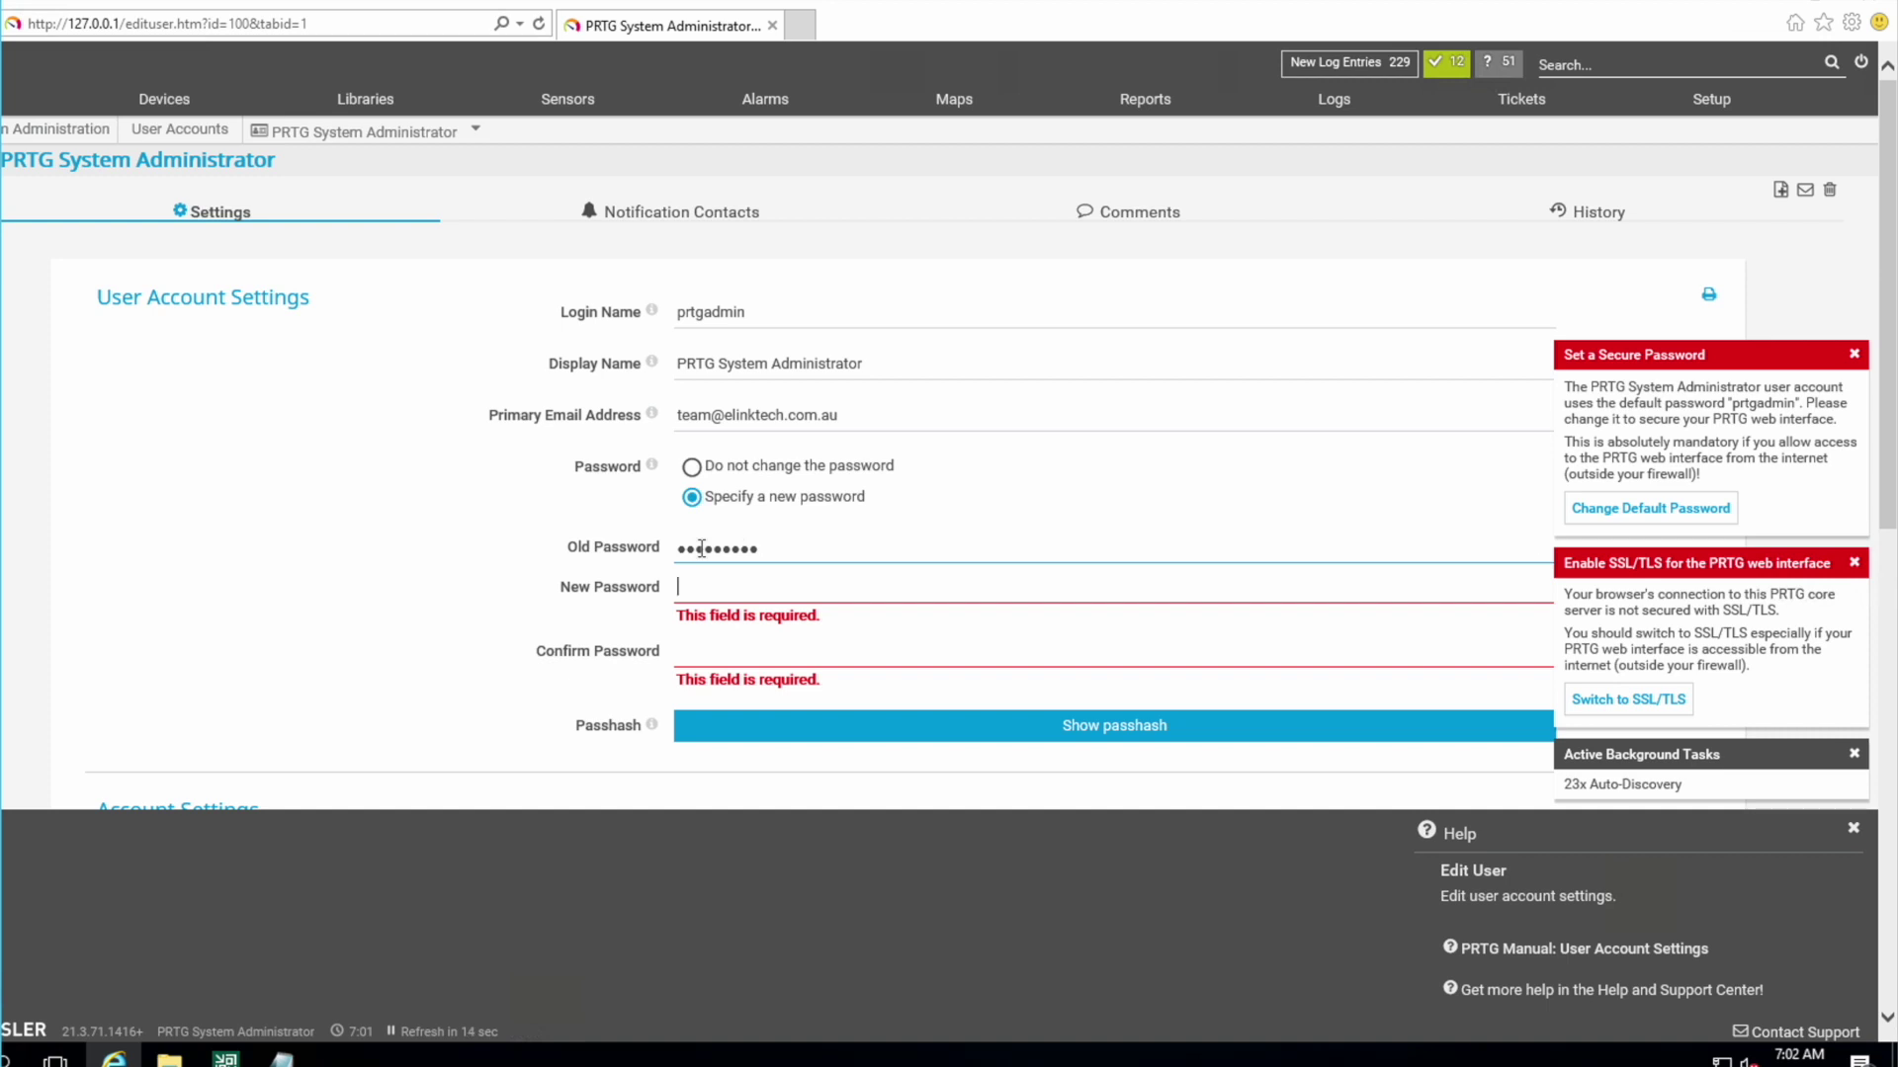
{"action": "key", "text": "Tab"}
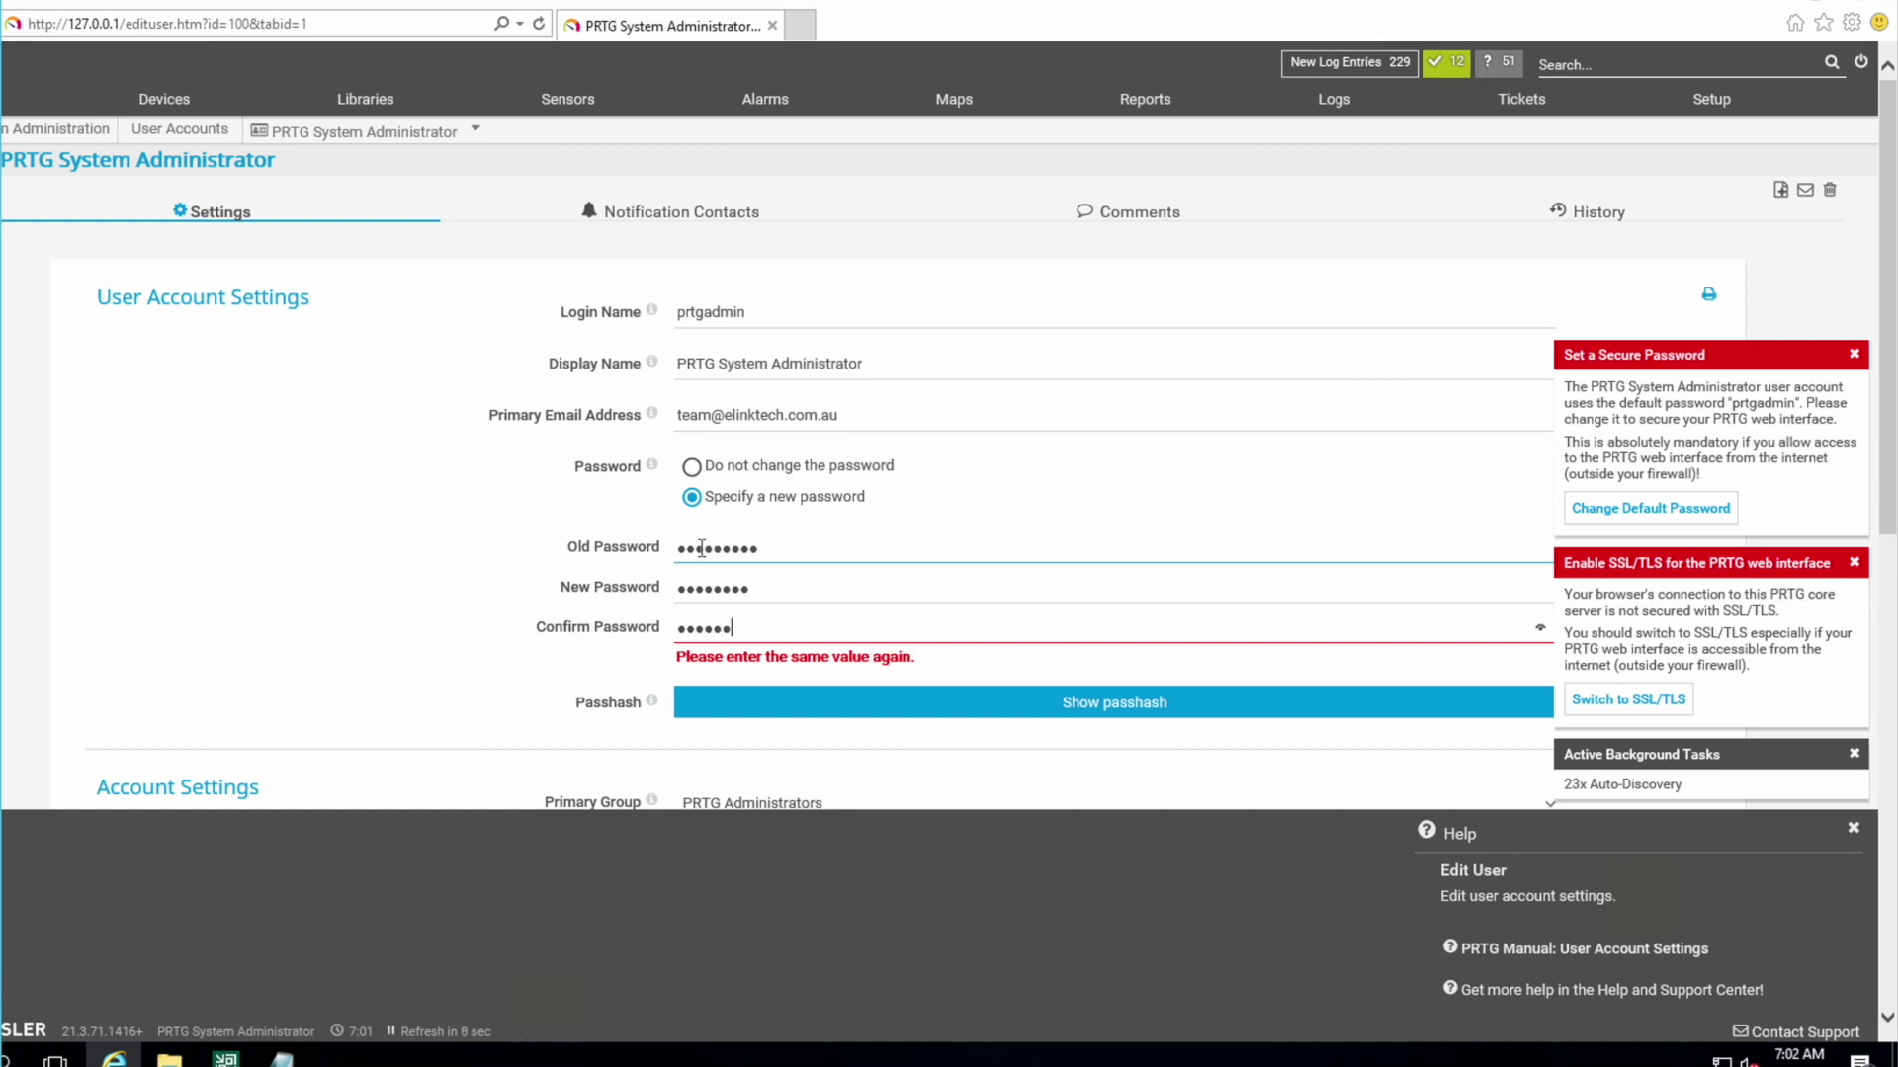
{"action": "scroll", "coordinate": [763, 549], "scroll_direction": "down", "scroll_amount": 1}
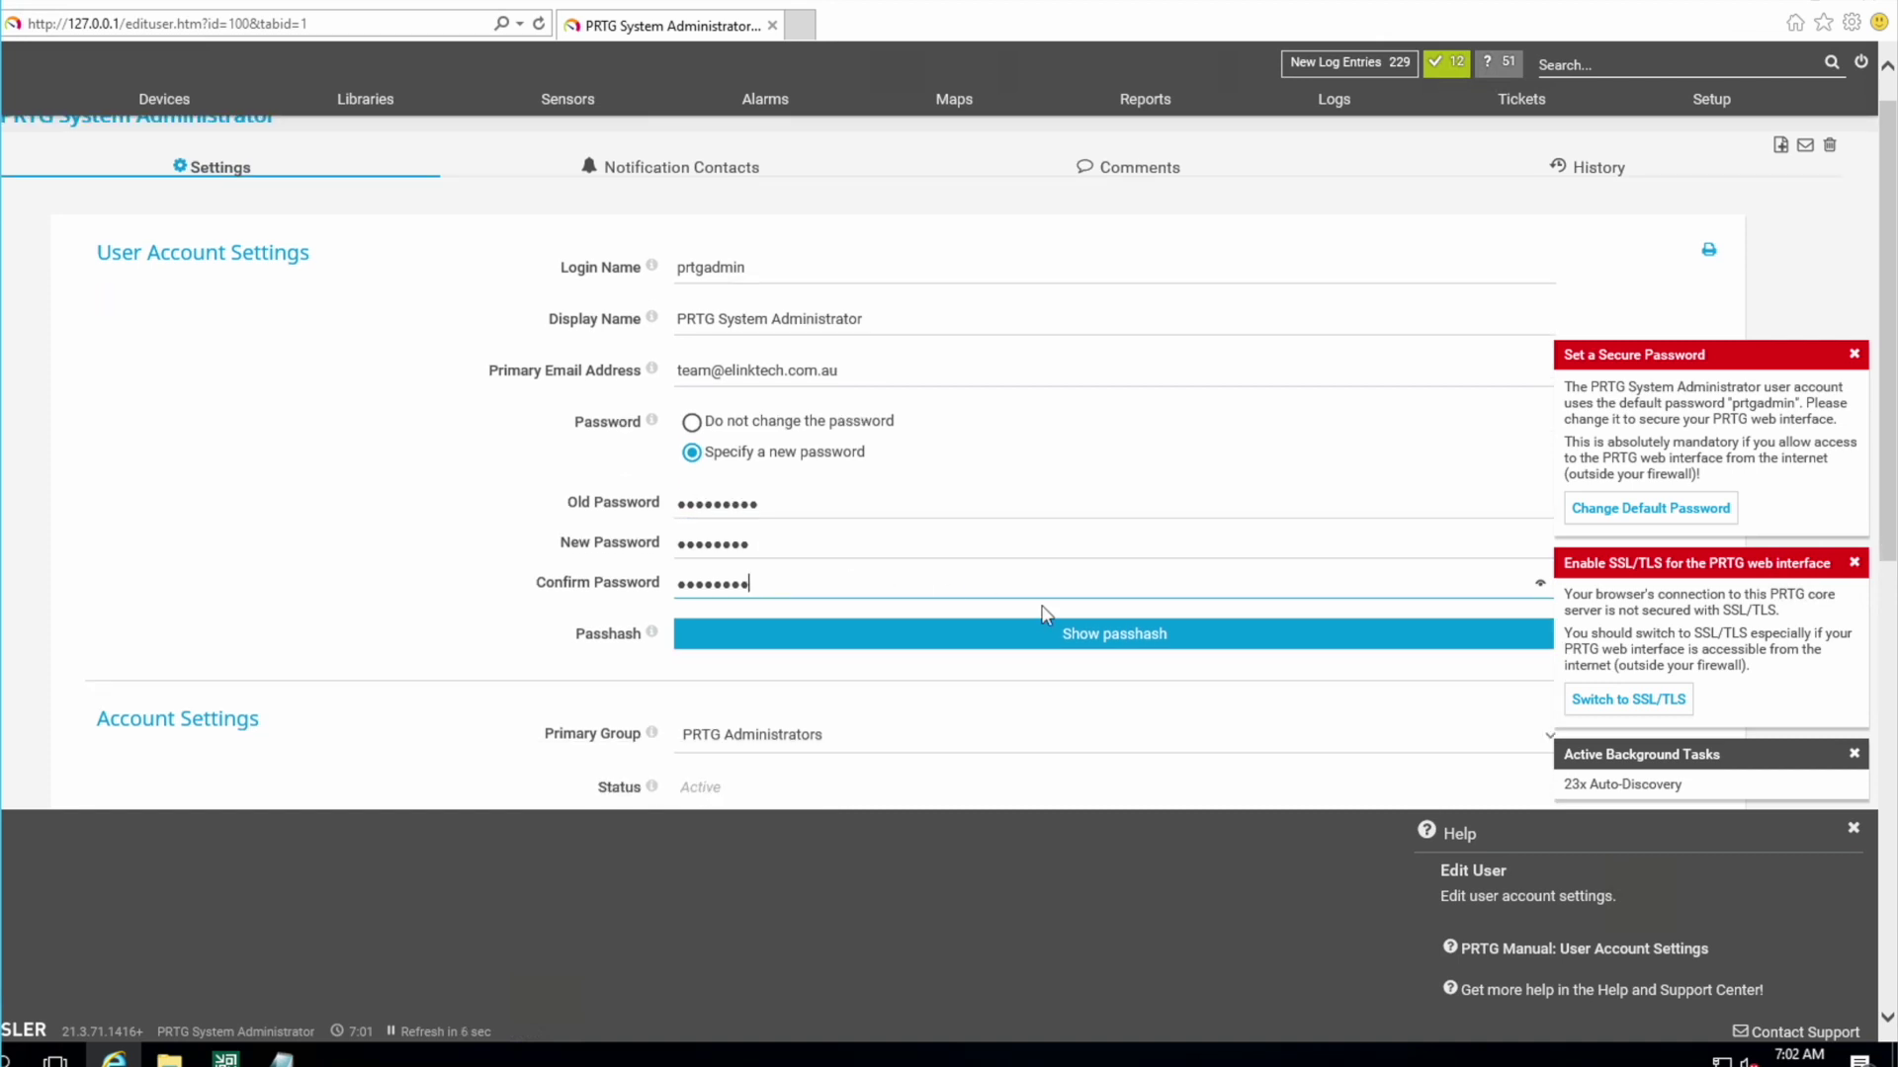
Show the account's passhash, dismiss the secure-password and SSL/TLS notices, and save the new password
{"action": "left_click", "coordinate": [1059, 635]}
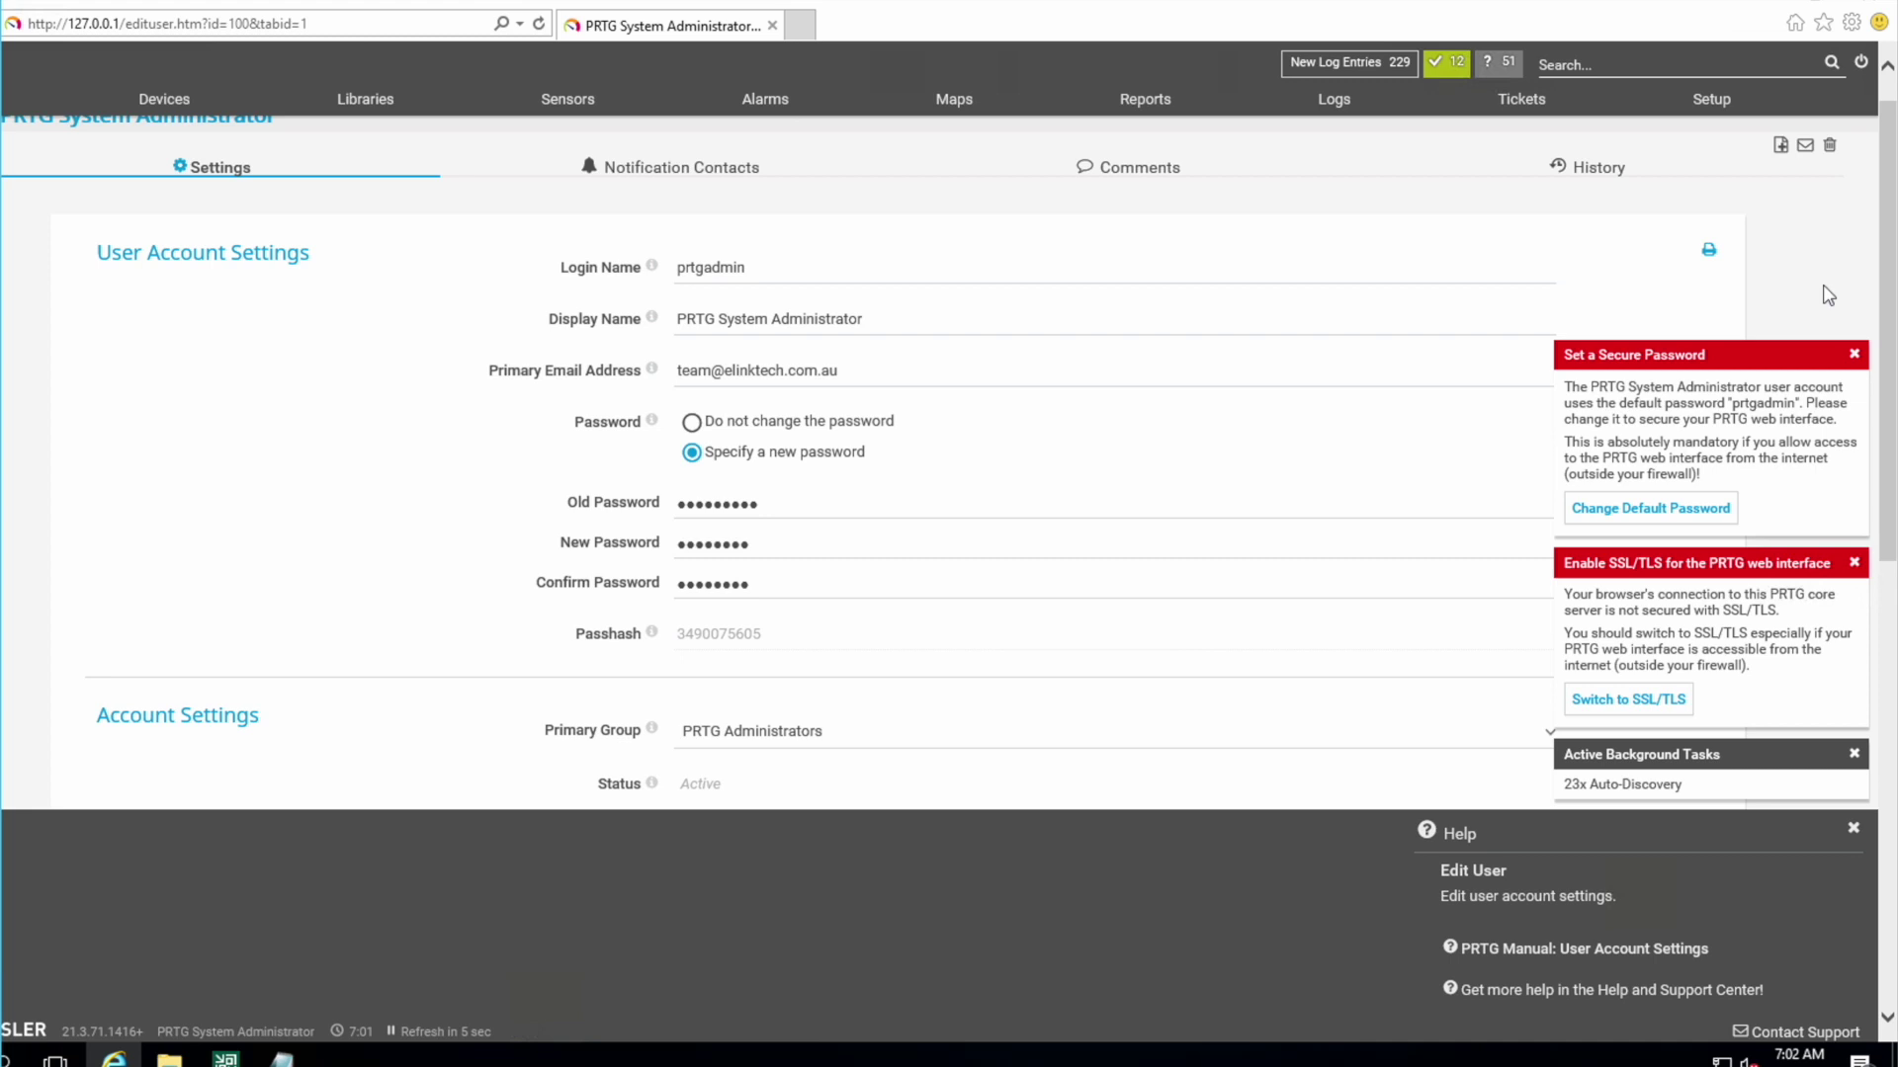
{"action": "left_click", "coordinate": [1856, 355]}
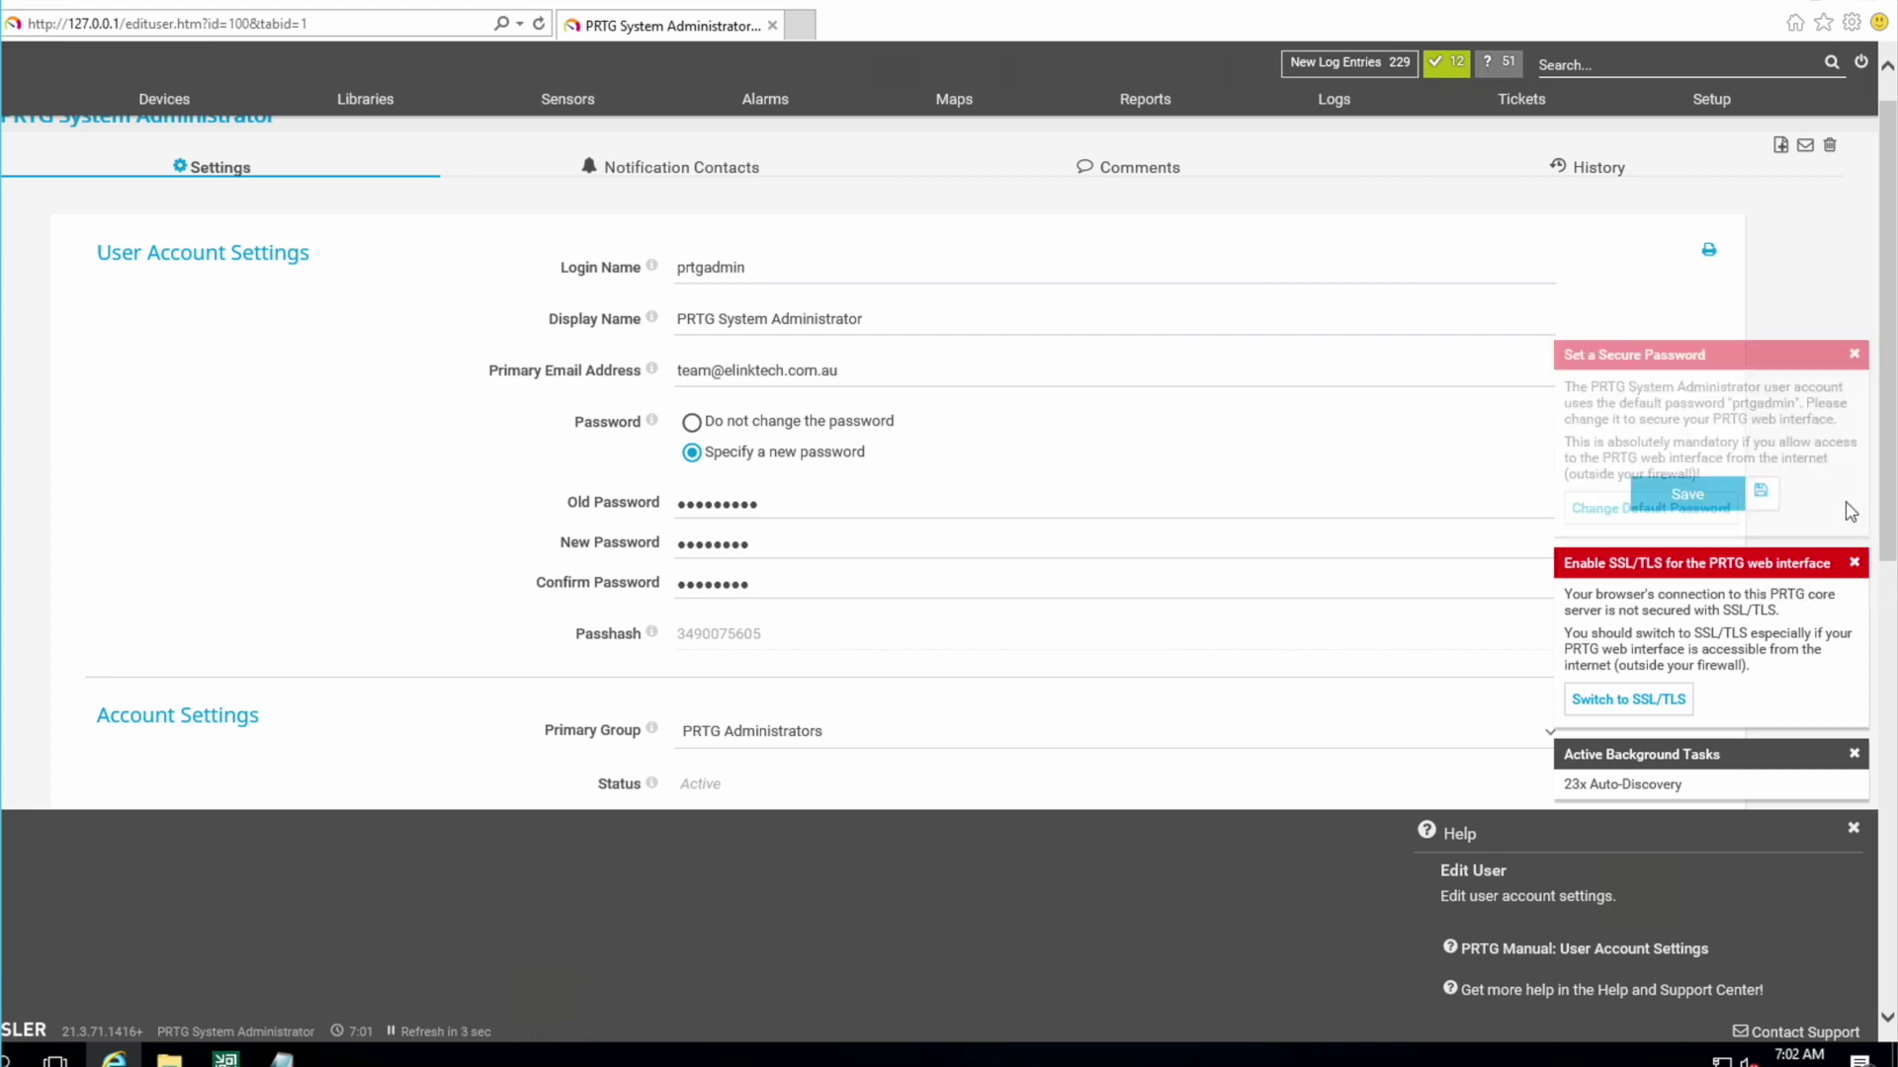
{"action": "left_click", "coordinate": [1855, 565]}
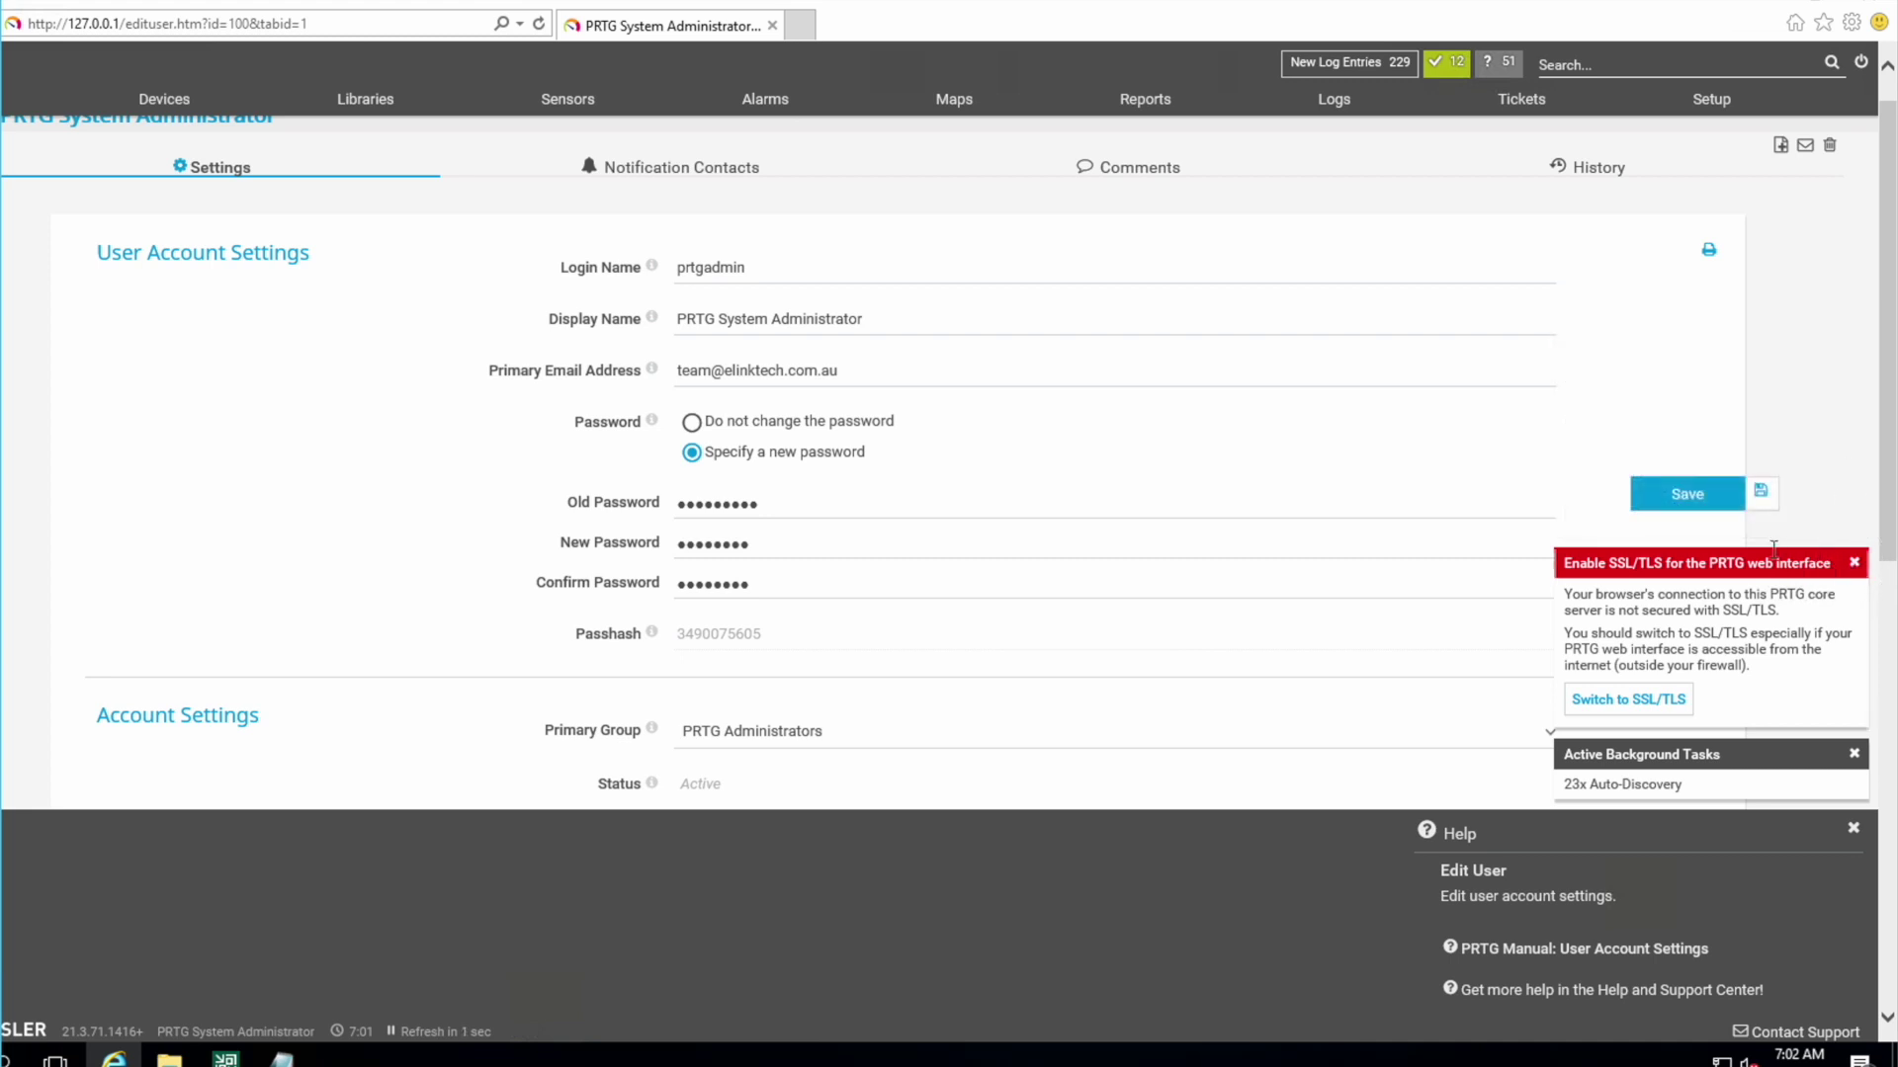
{"action": "left_click", "coordinate": [1707, 506]}
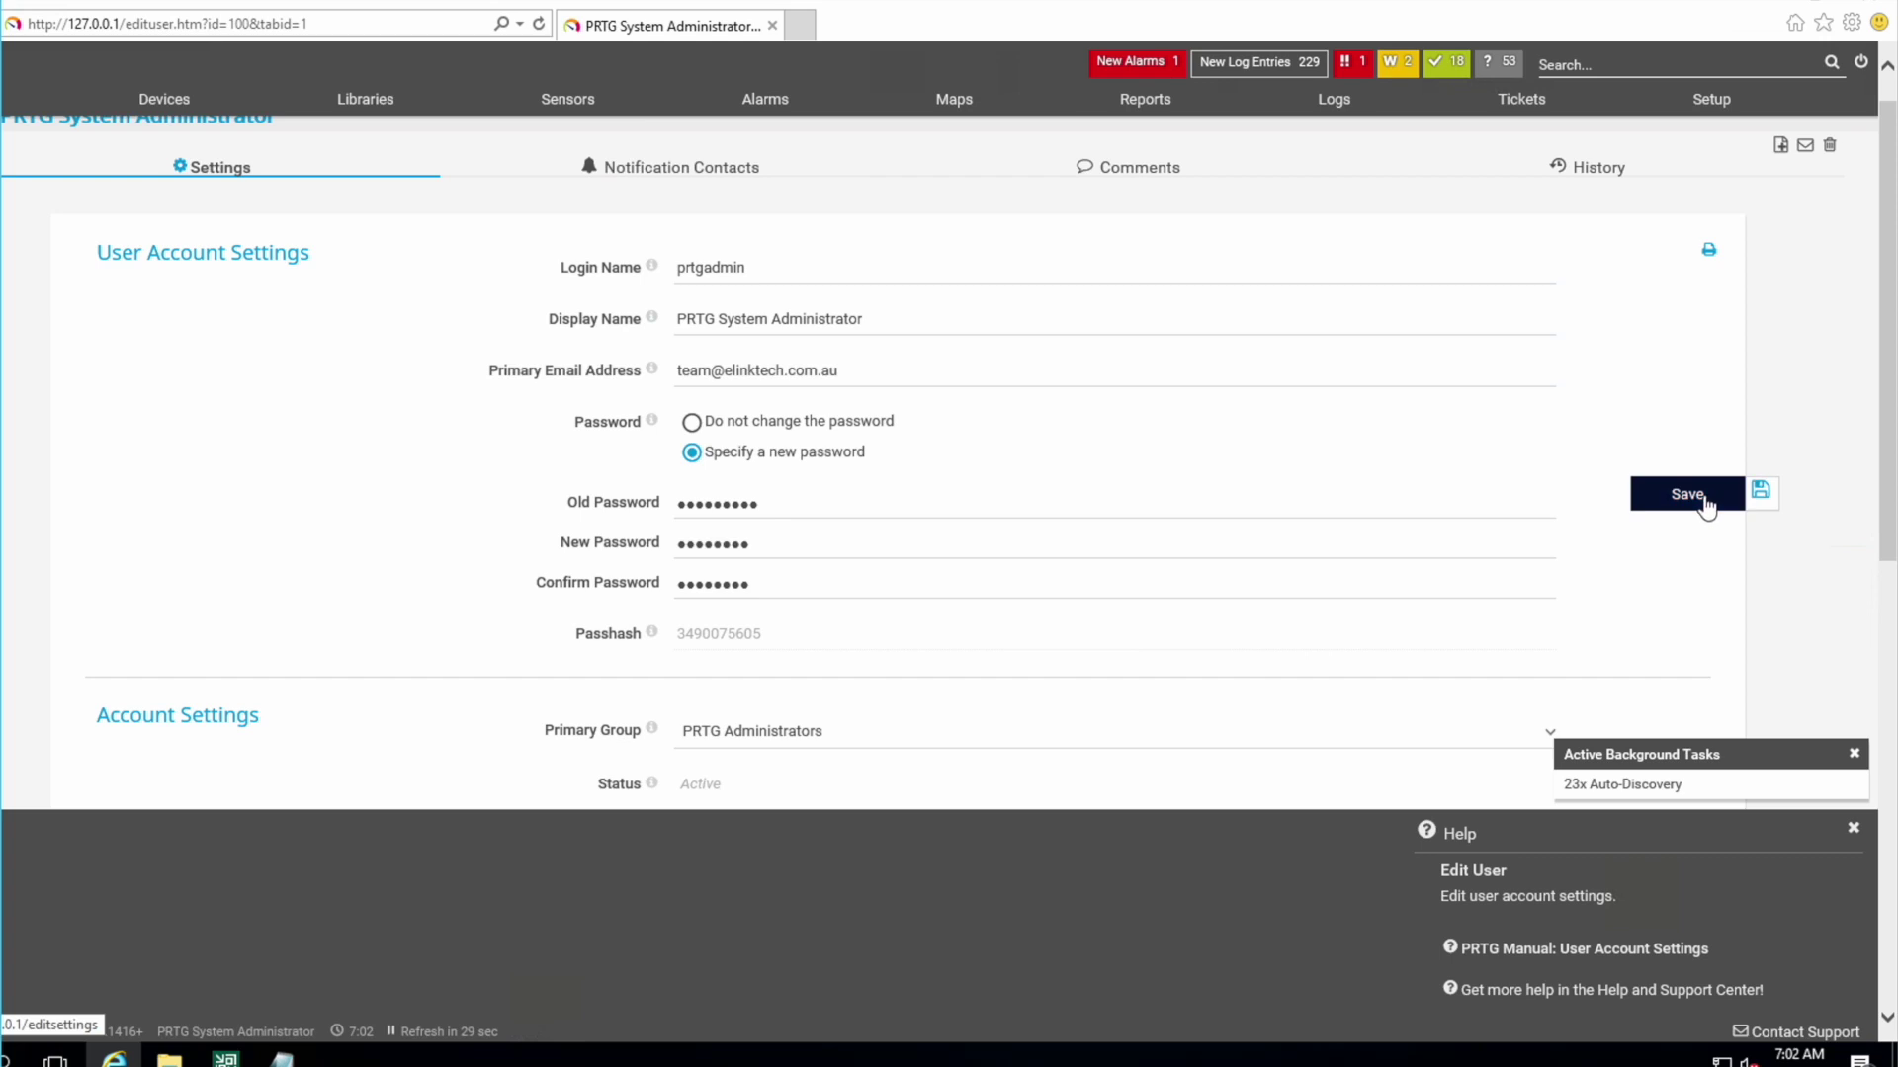
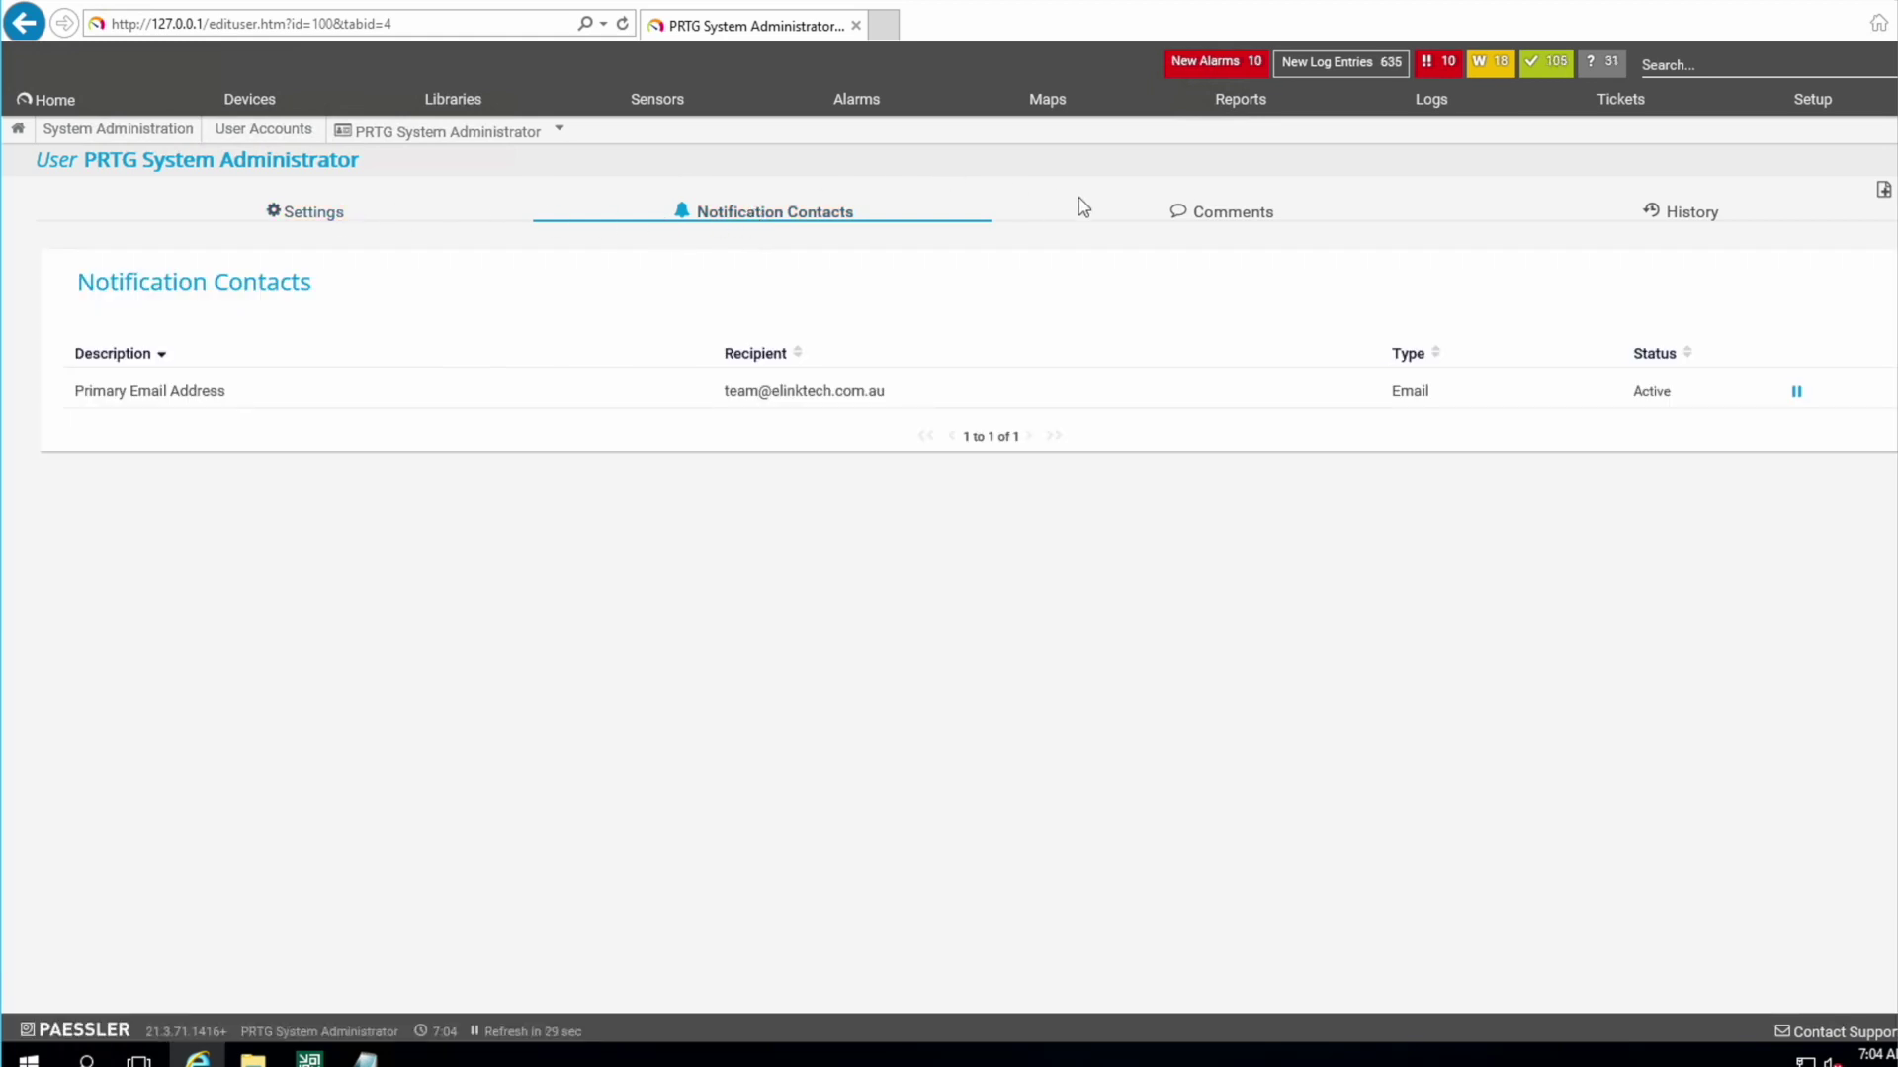
Review the PRTG System Administrator user's comments and edit history, then return to its settings
{"action": "left_click", "coordinate": [1219, 219]}
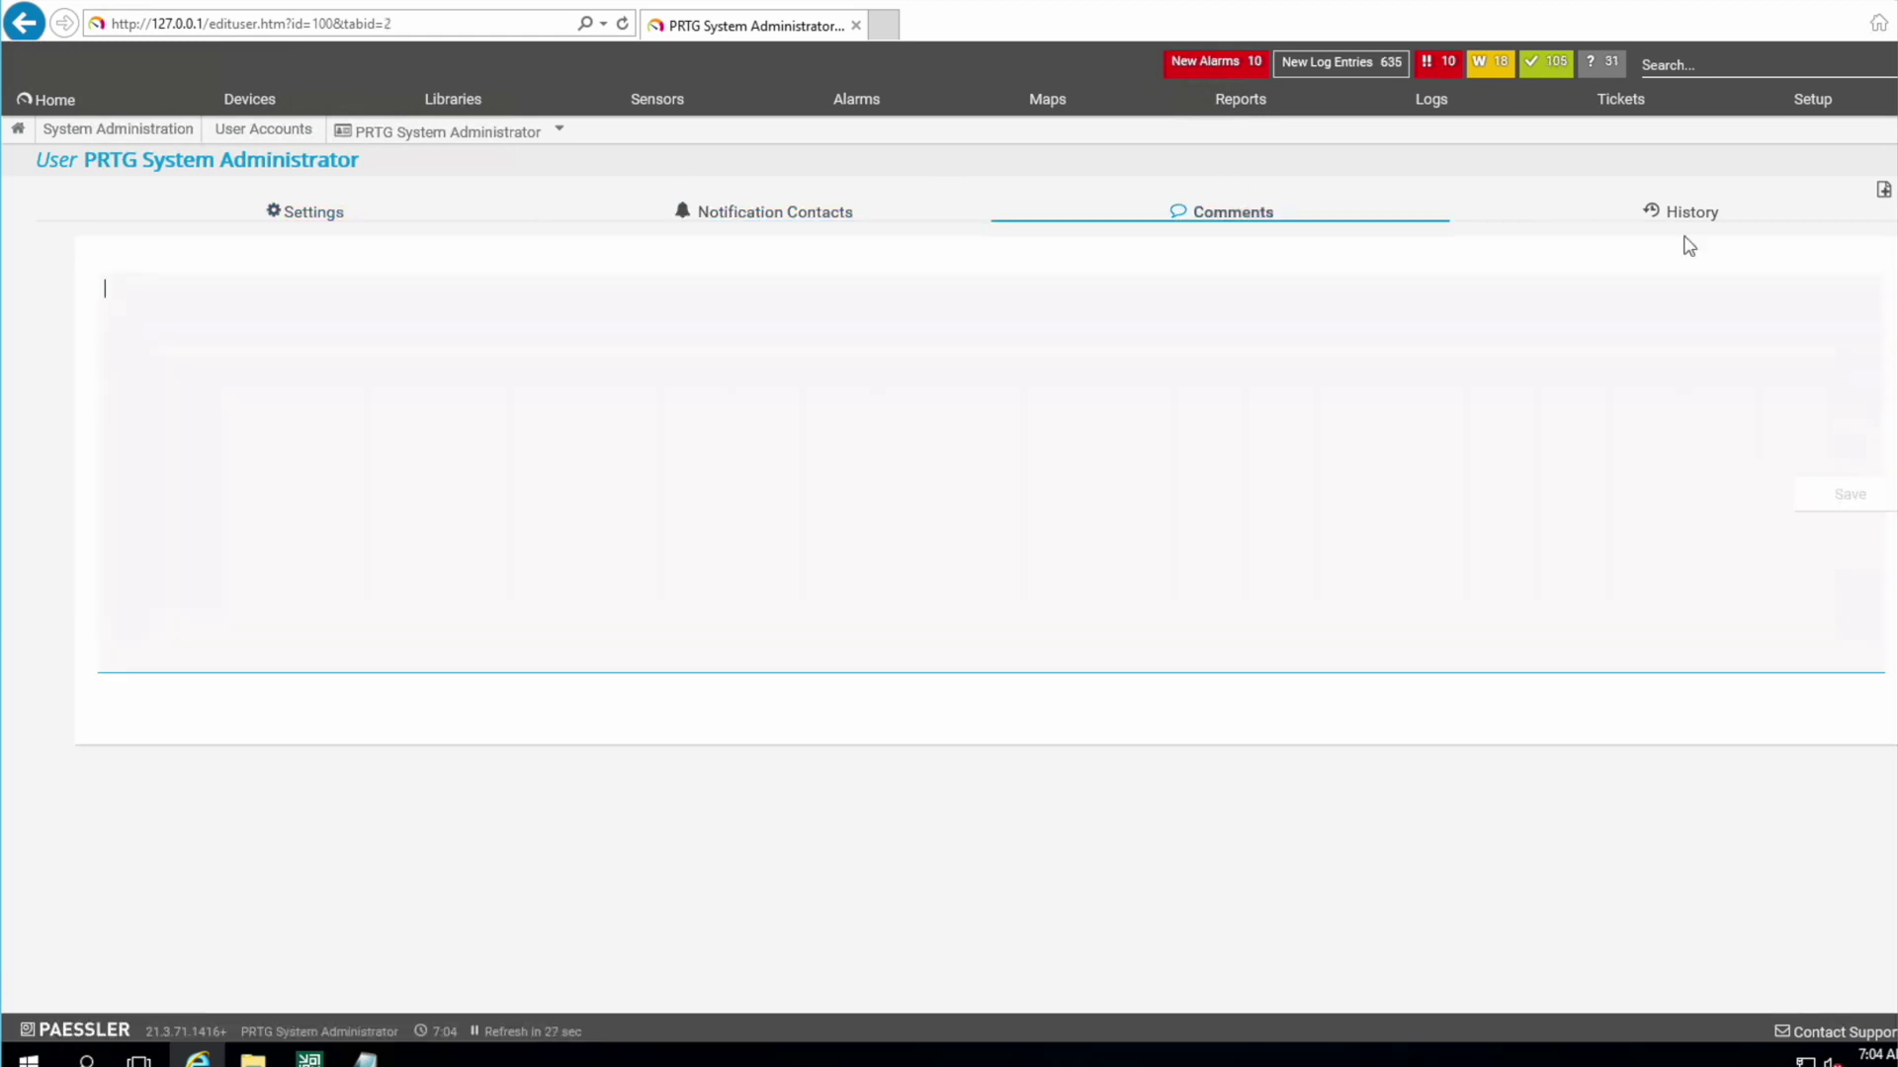
{"action": "left_click", "coordinate": [1706, 219]}
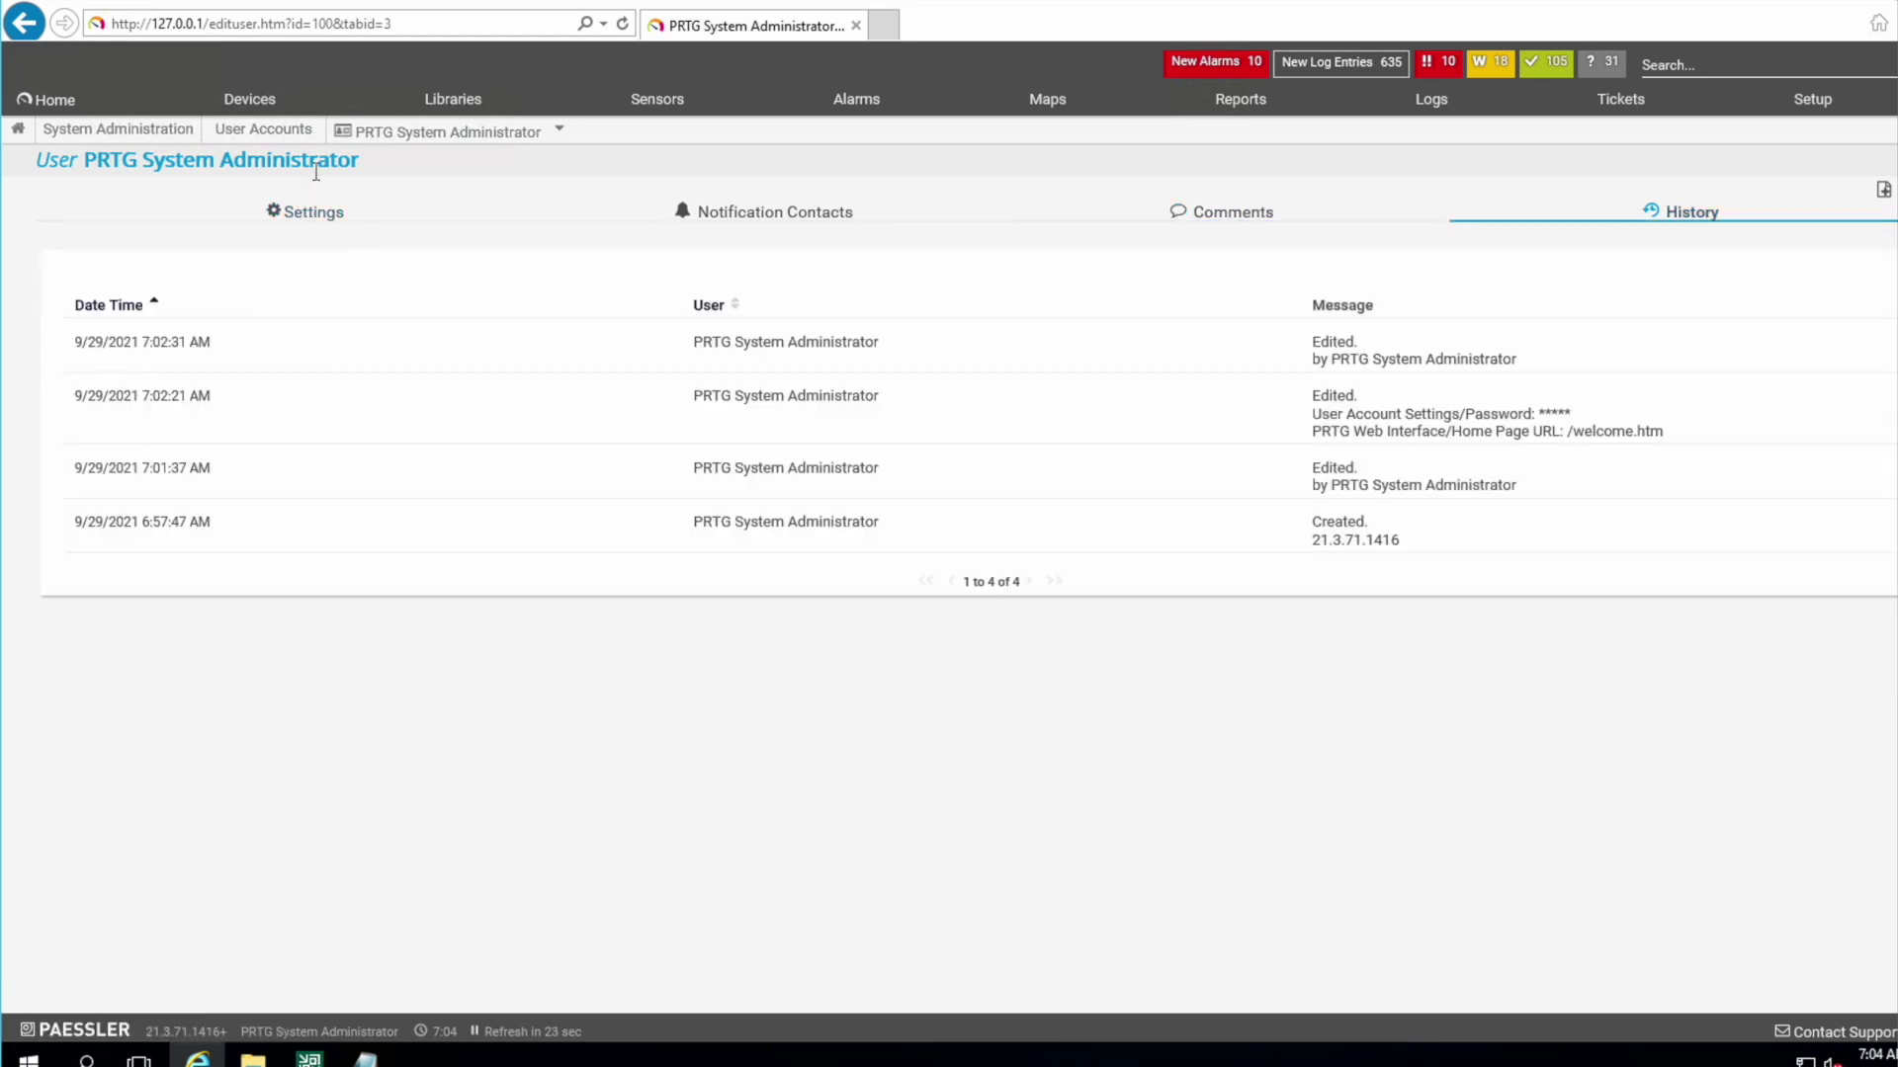
{"action": "left_click", "coordinate": [317, 219]}
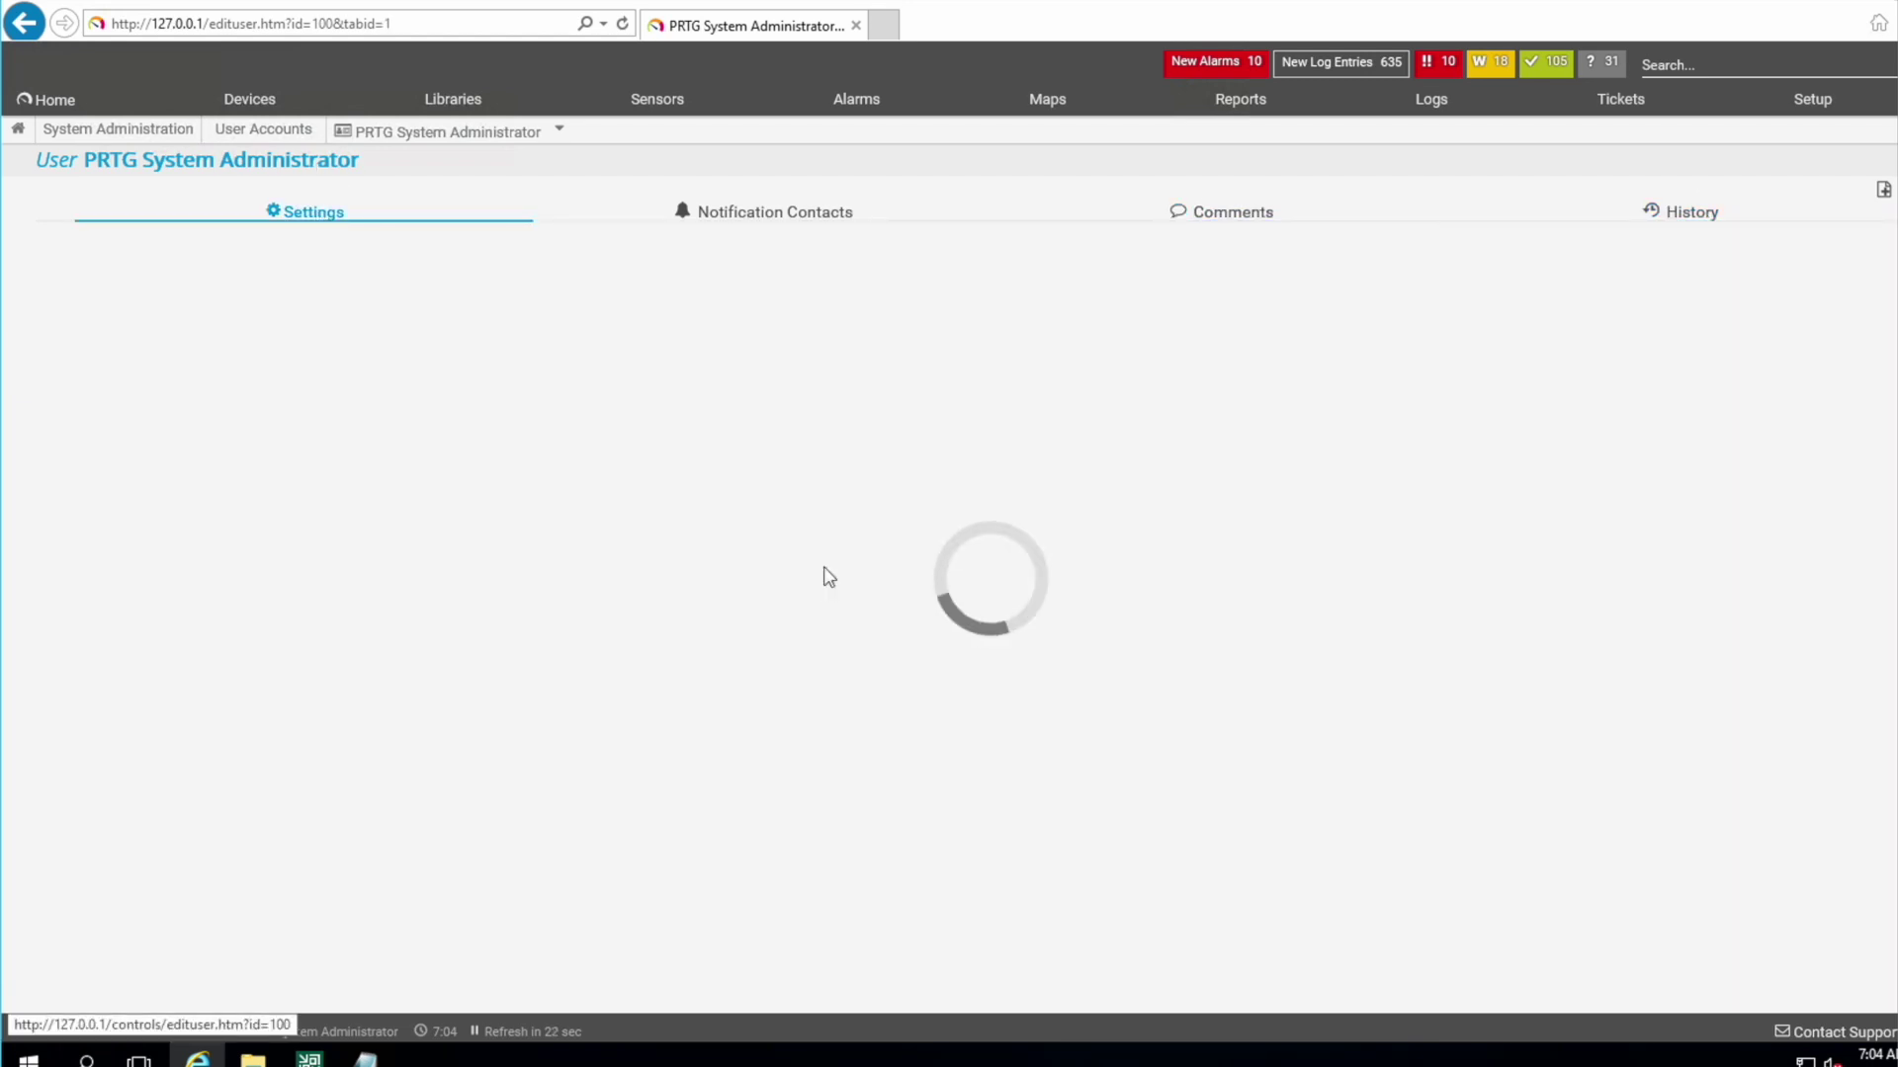
Scroll through the user's account settings and go to the Setup overview
{"action": "scroll", "coordinate": [828, 576], "scroll_direction": "down", "scroll_amount": 1}
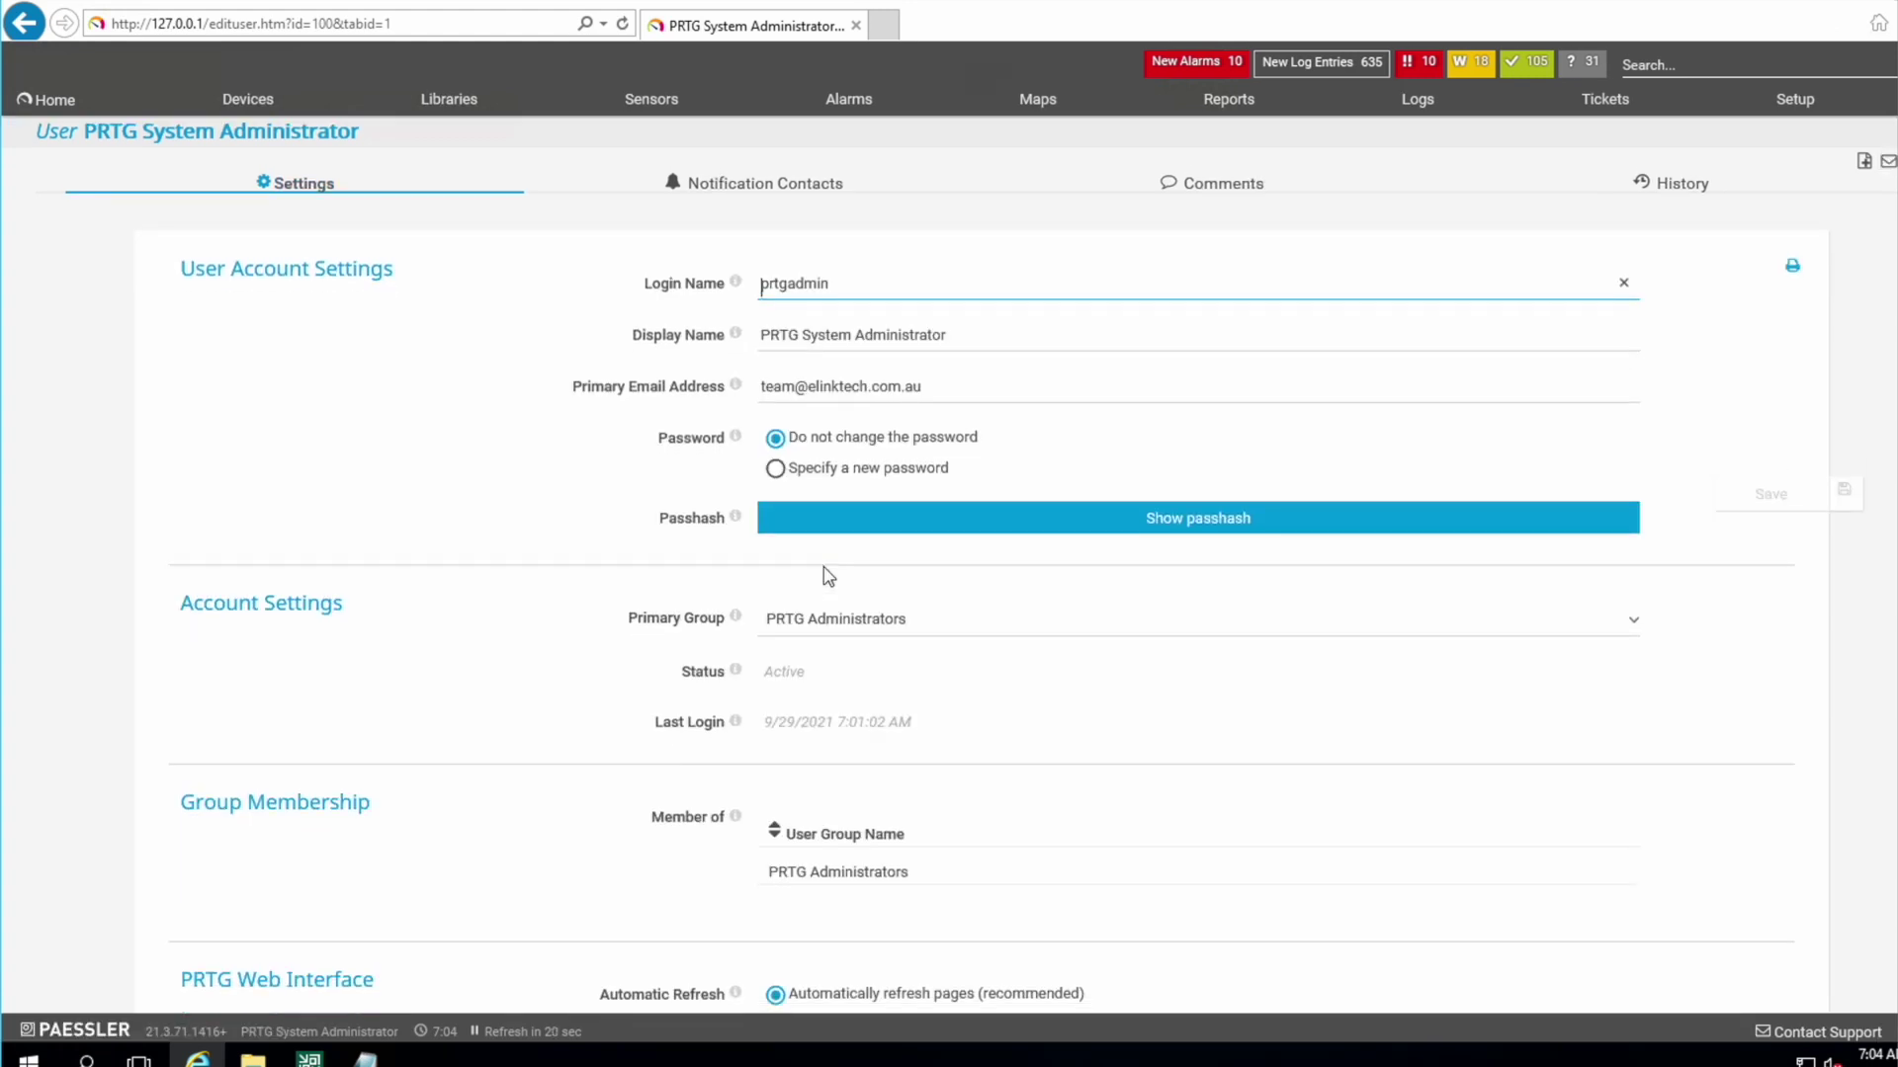
{"action": "scroll", "coordinate": [803, 605], "scroll_direction": "down", "scroll_amount": 2}
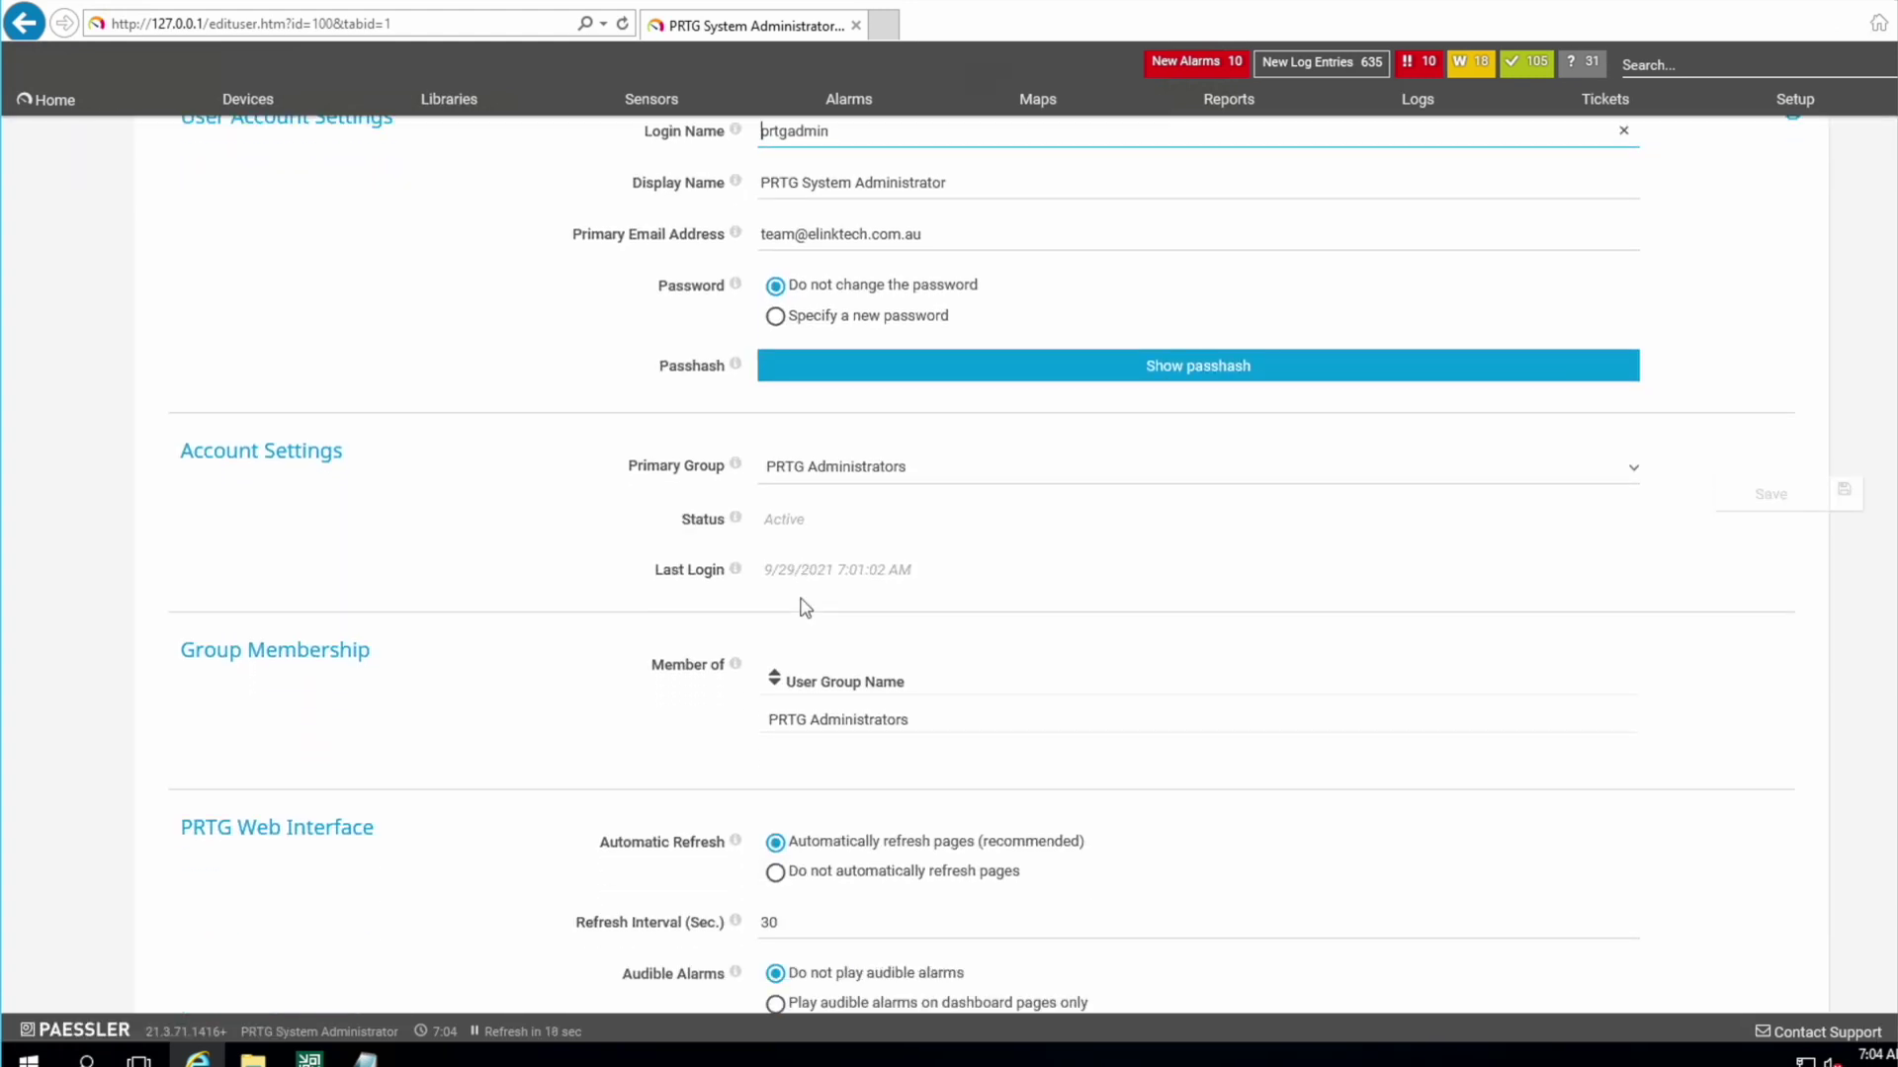
{"action": "scroll", "coordinate": [814, 660], "scroll_direction": "down", "scroll_amount": 3}
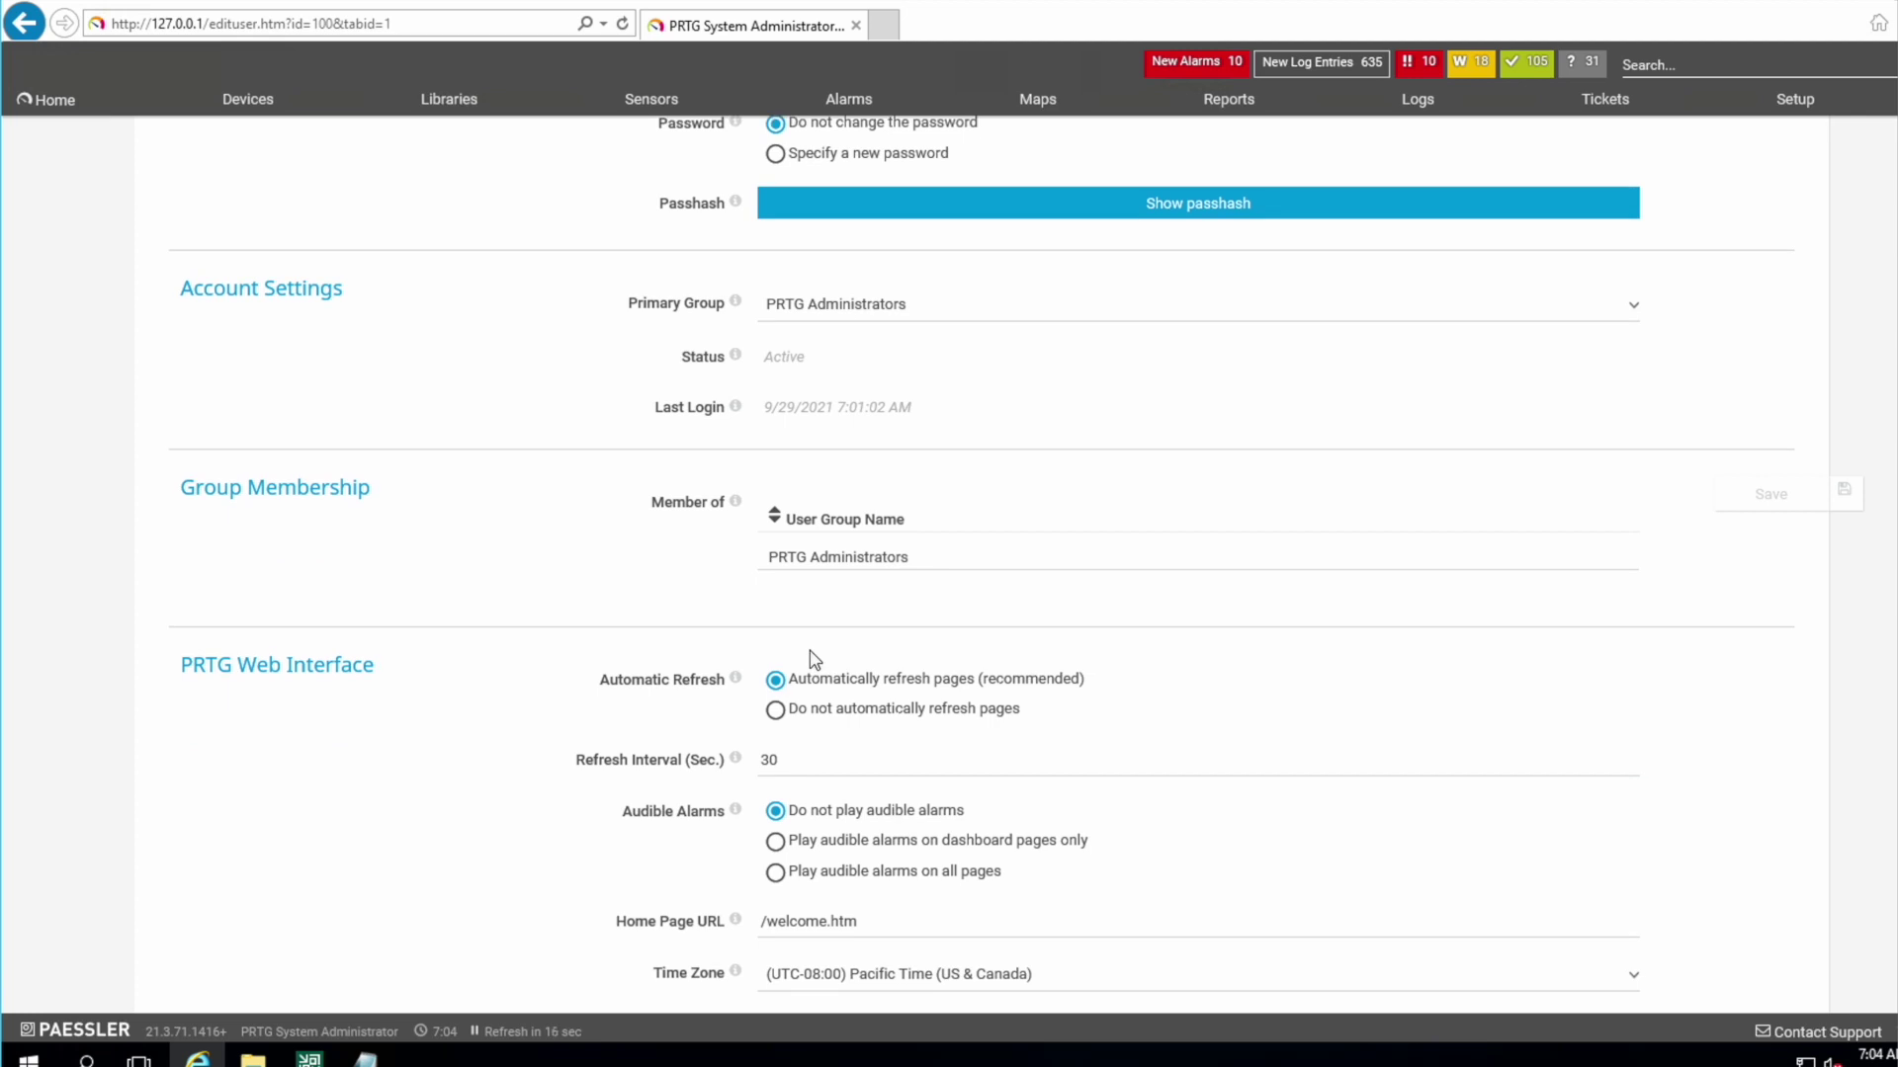
{"action": "scroll", "coordinate": [813, 659], "scroll_direction": "down", "scroll_amount": 1}
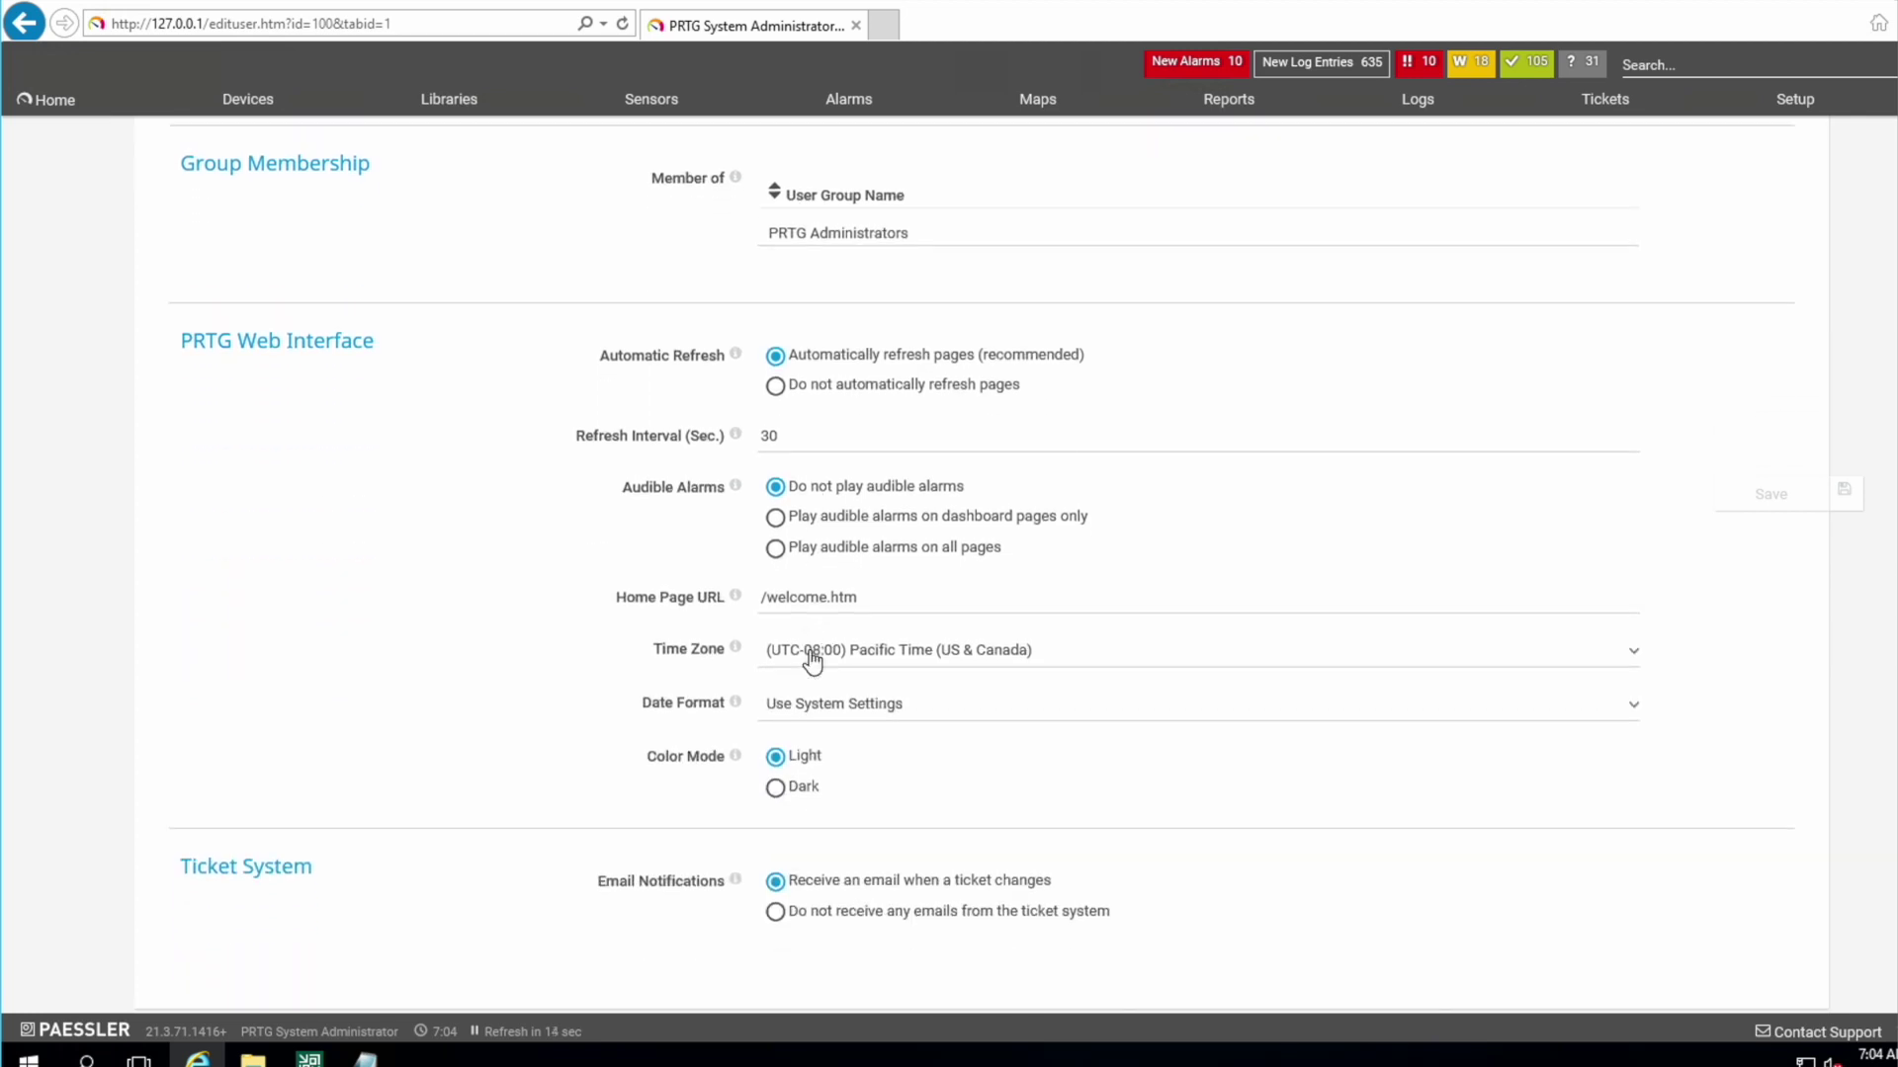
{"action": "scroll", "coordinate": [812, 660], "scroll_direction": "up", "scroll_amount": 7}
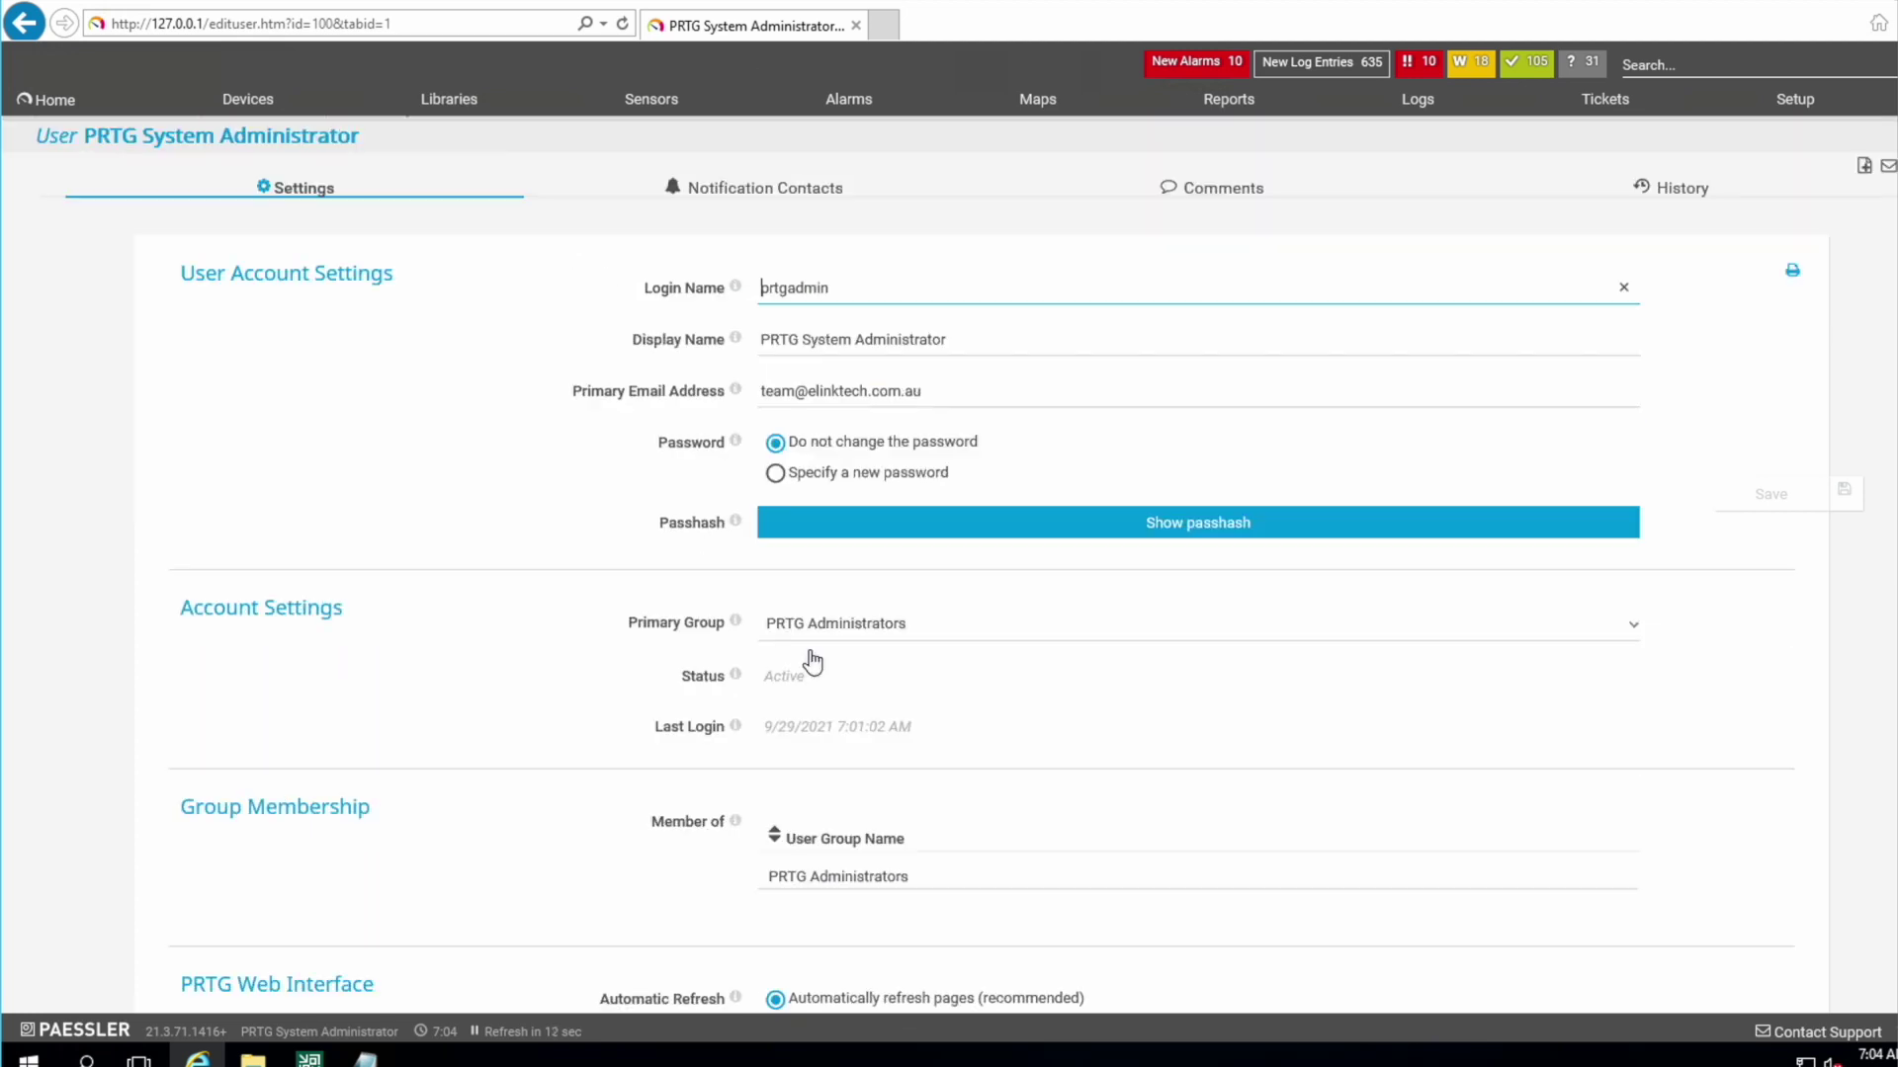
{"action": "left_click", "coordinate": [1807, 99]}
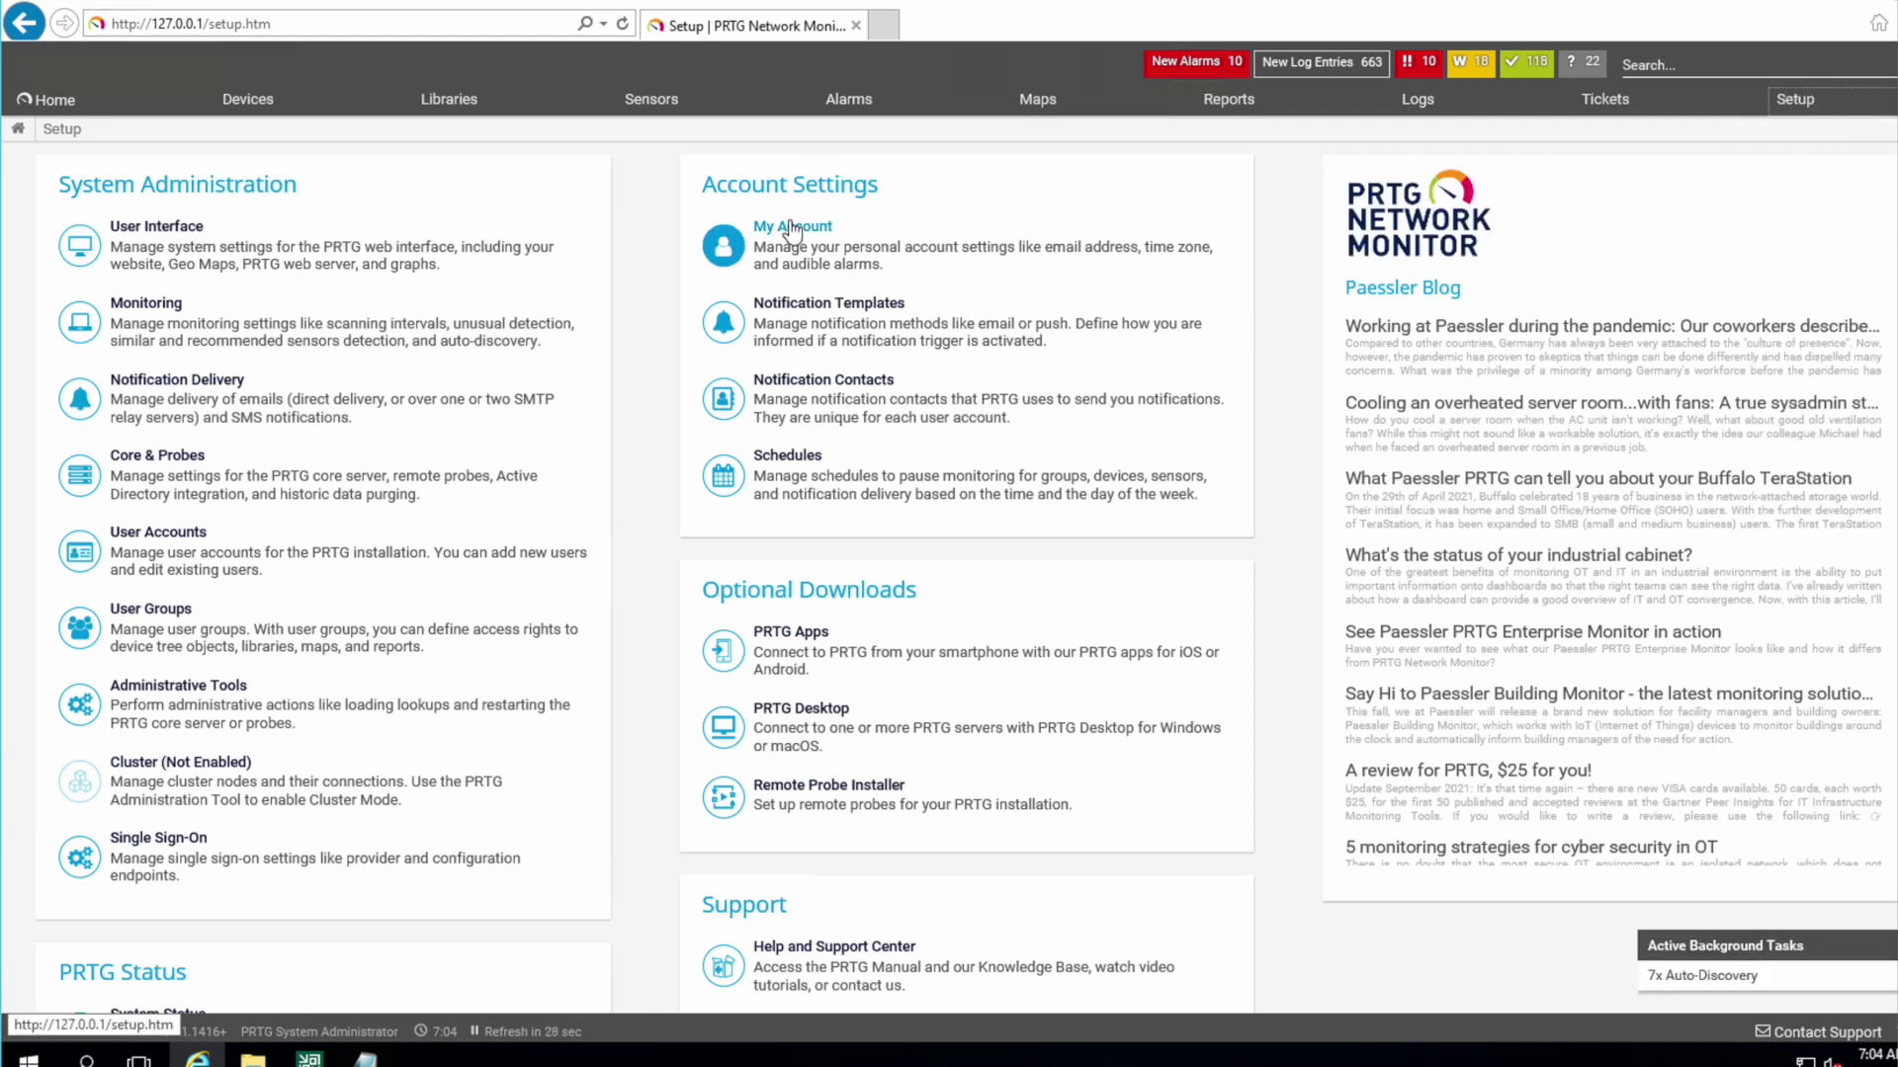
Open My Account, choose to specify a new password, and review settings such as refresh interval
{"action": "left_click", "coordinate": [792, 229]}
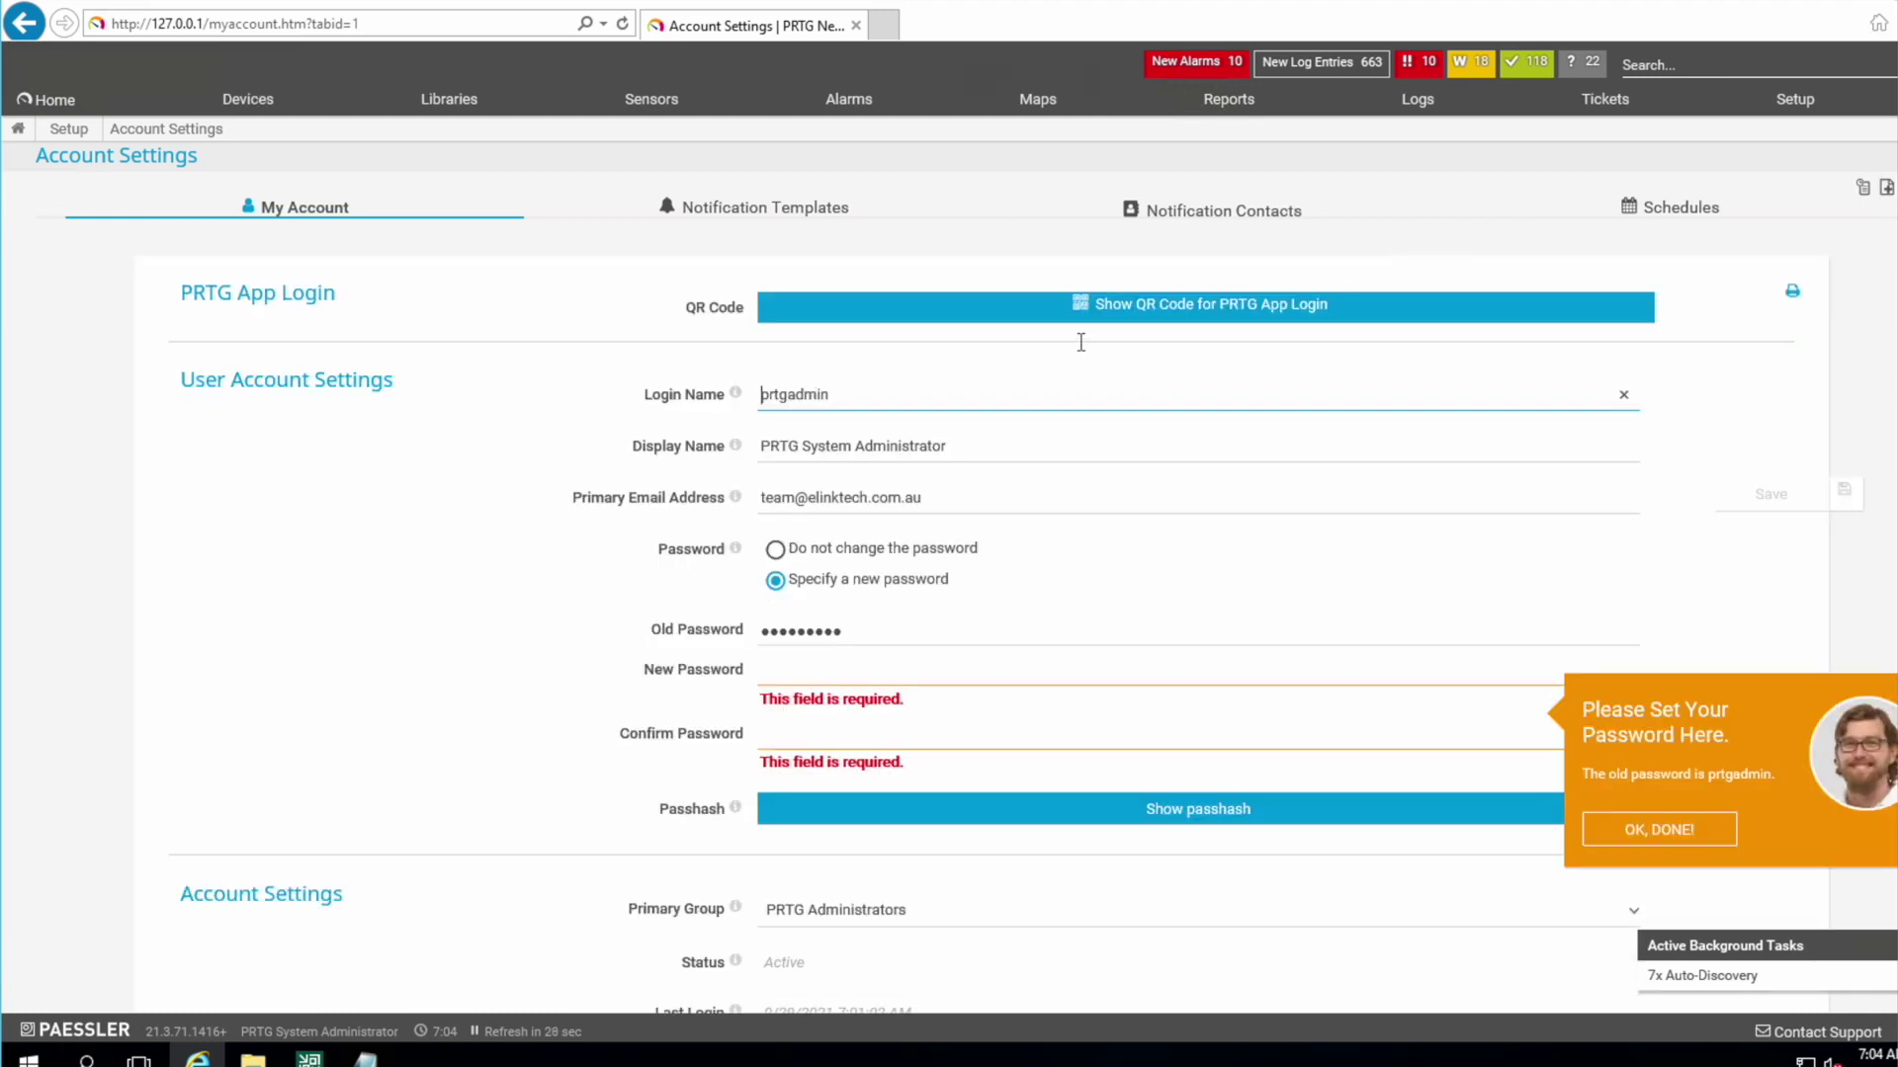
{"action": "left_click", "coordinate": [1611, 828]}
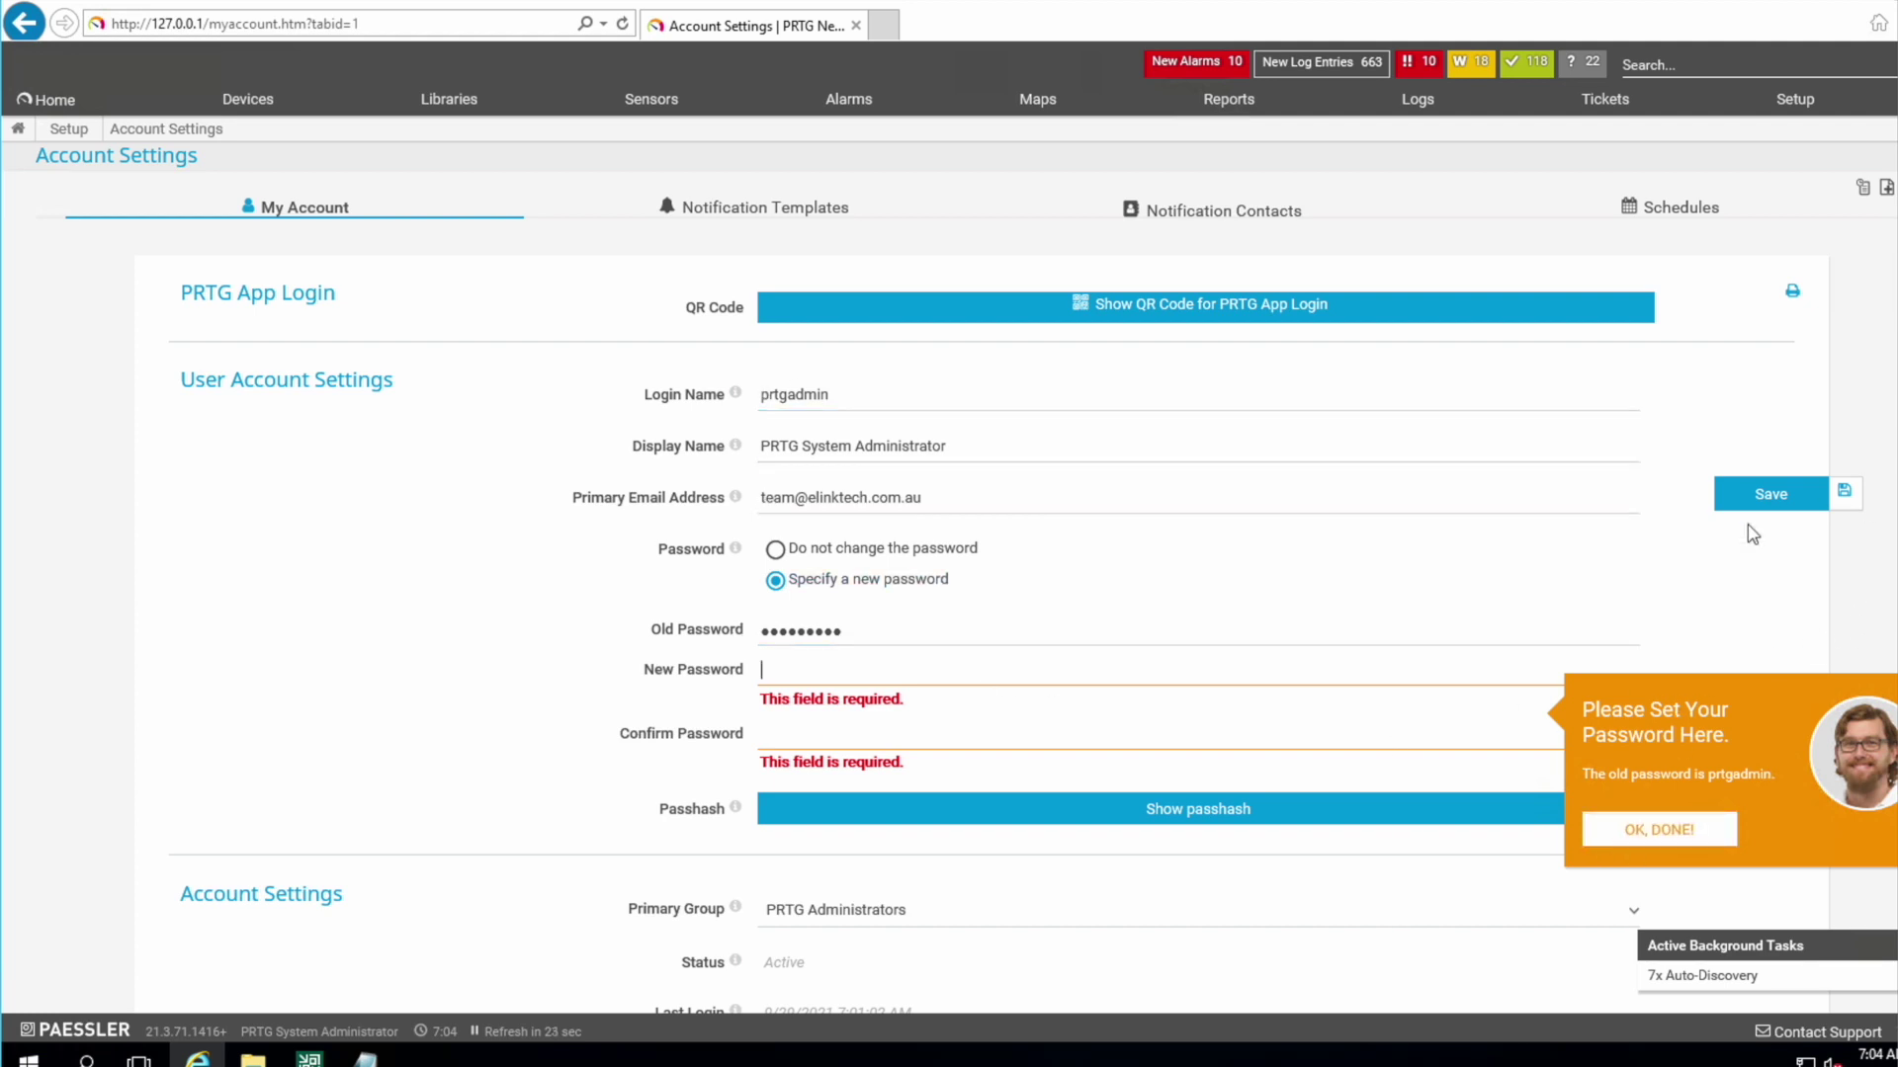
{"action": "scroll", "coordinate": [1088, 931], "scroll_direction": "down", "scroll_amount": 2}
{"action": "scroll", "coordinate": [1089, 931], "scroll_direction": "down", "scroll_amount": 6}
{"action": "scroll", "coordinate": [1088, 932], "scroll_direction": "up", "scroll_amount": 8}
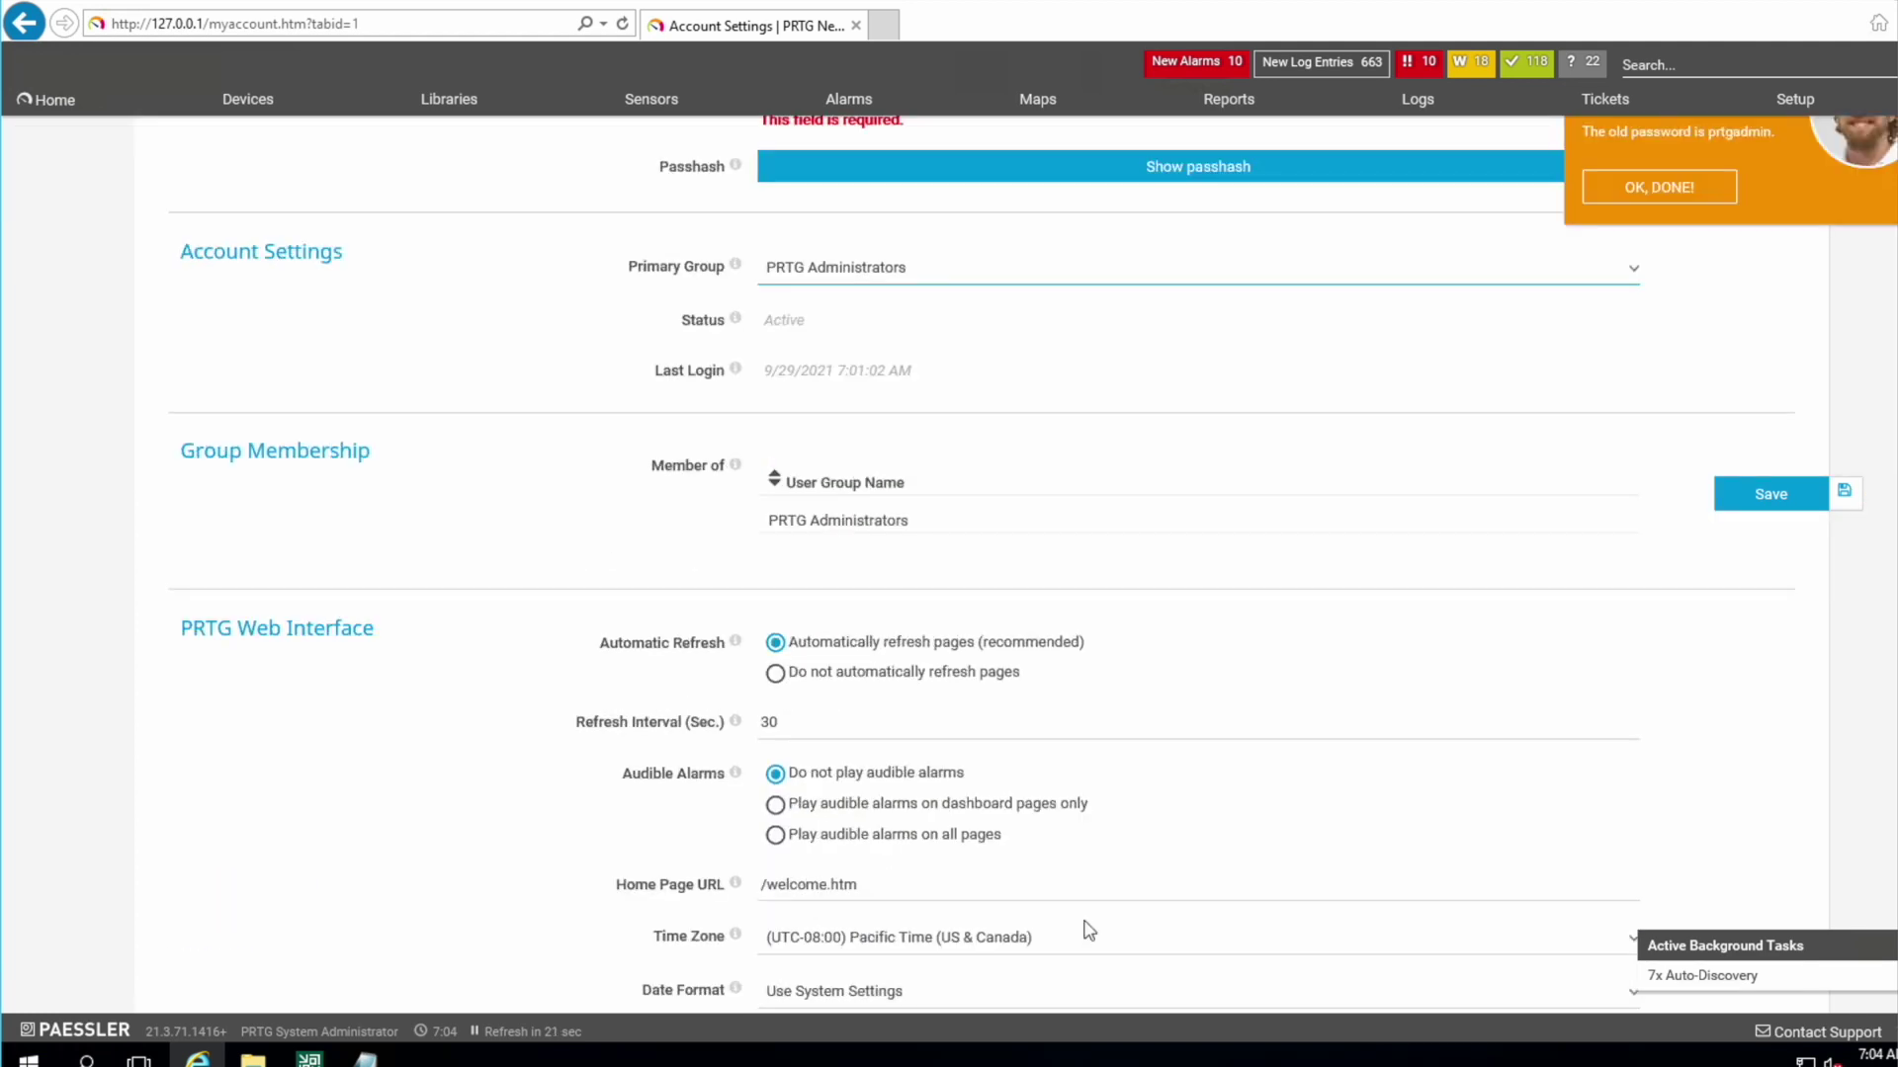
{"action": "scroll", "coordinate": [1088, 932], "scroll_direction": "down", "scroll_amount": 7}
{"action": "scroll", "coordinate": [1088, 931], "scroll_direction": "down", "scroll_amount": 1}
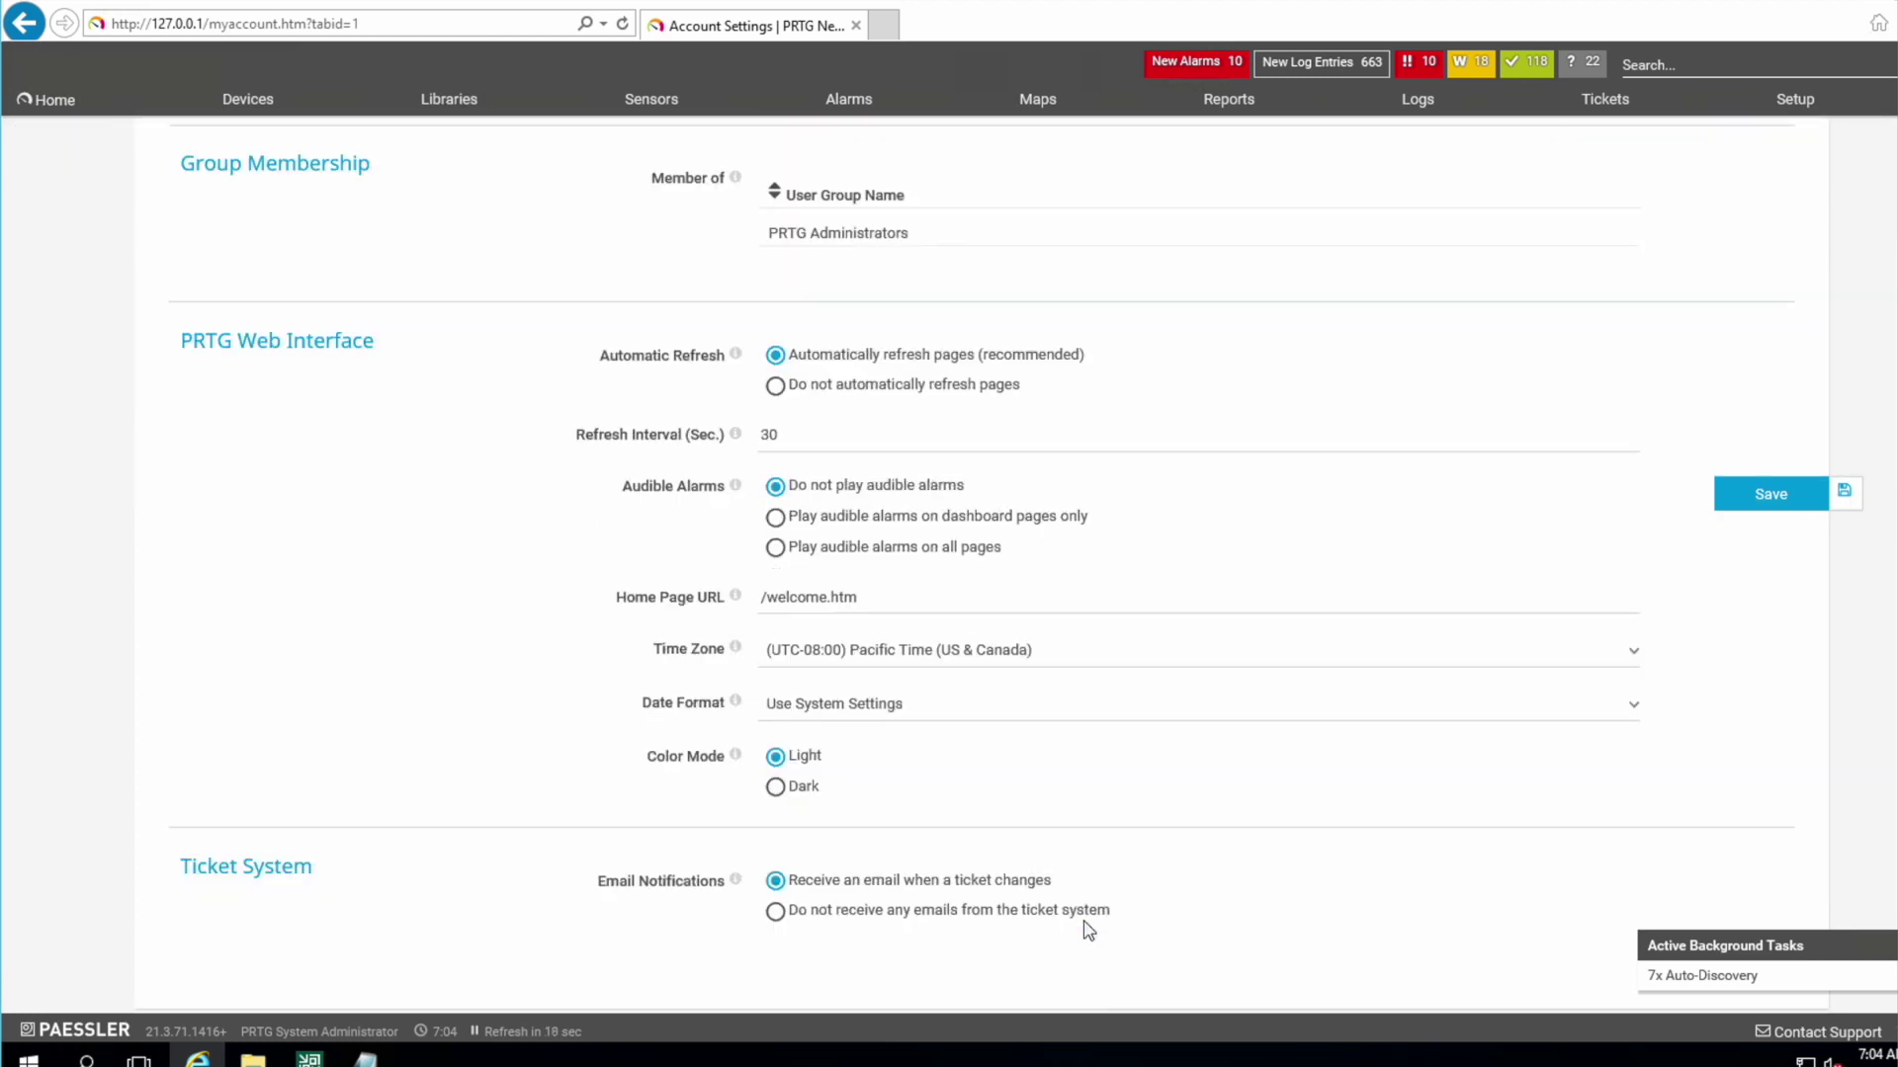
{"action": "left_click", "coordinate": [799, 443]}
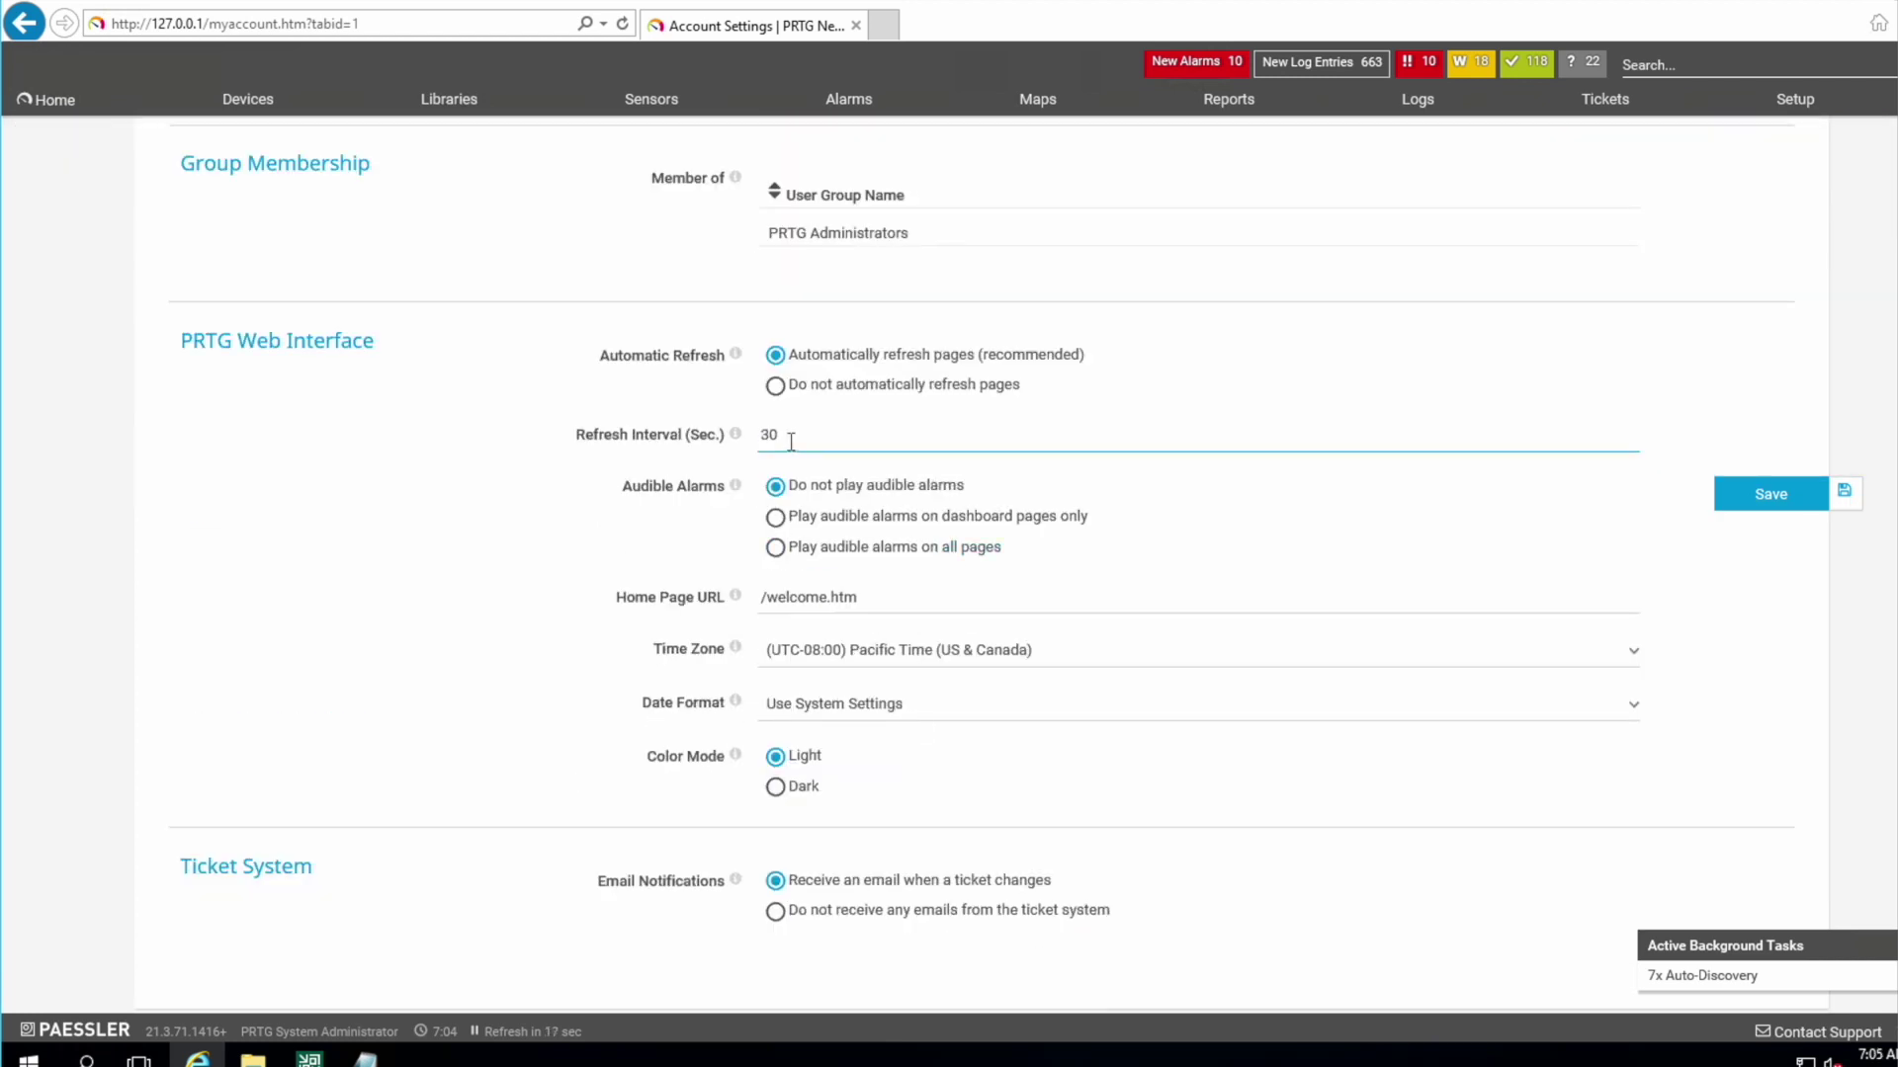
{"action": "scroll", "coordinate": [824, 593], "scroll_direction": "up", "scroll_amount": 8}
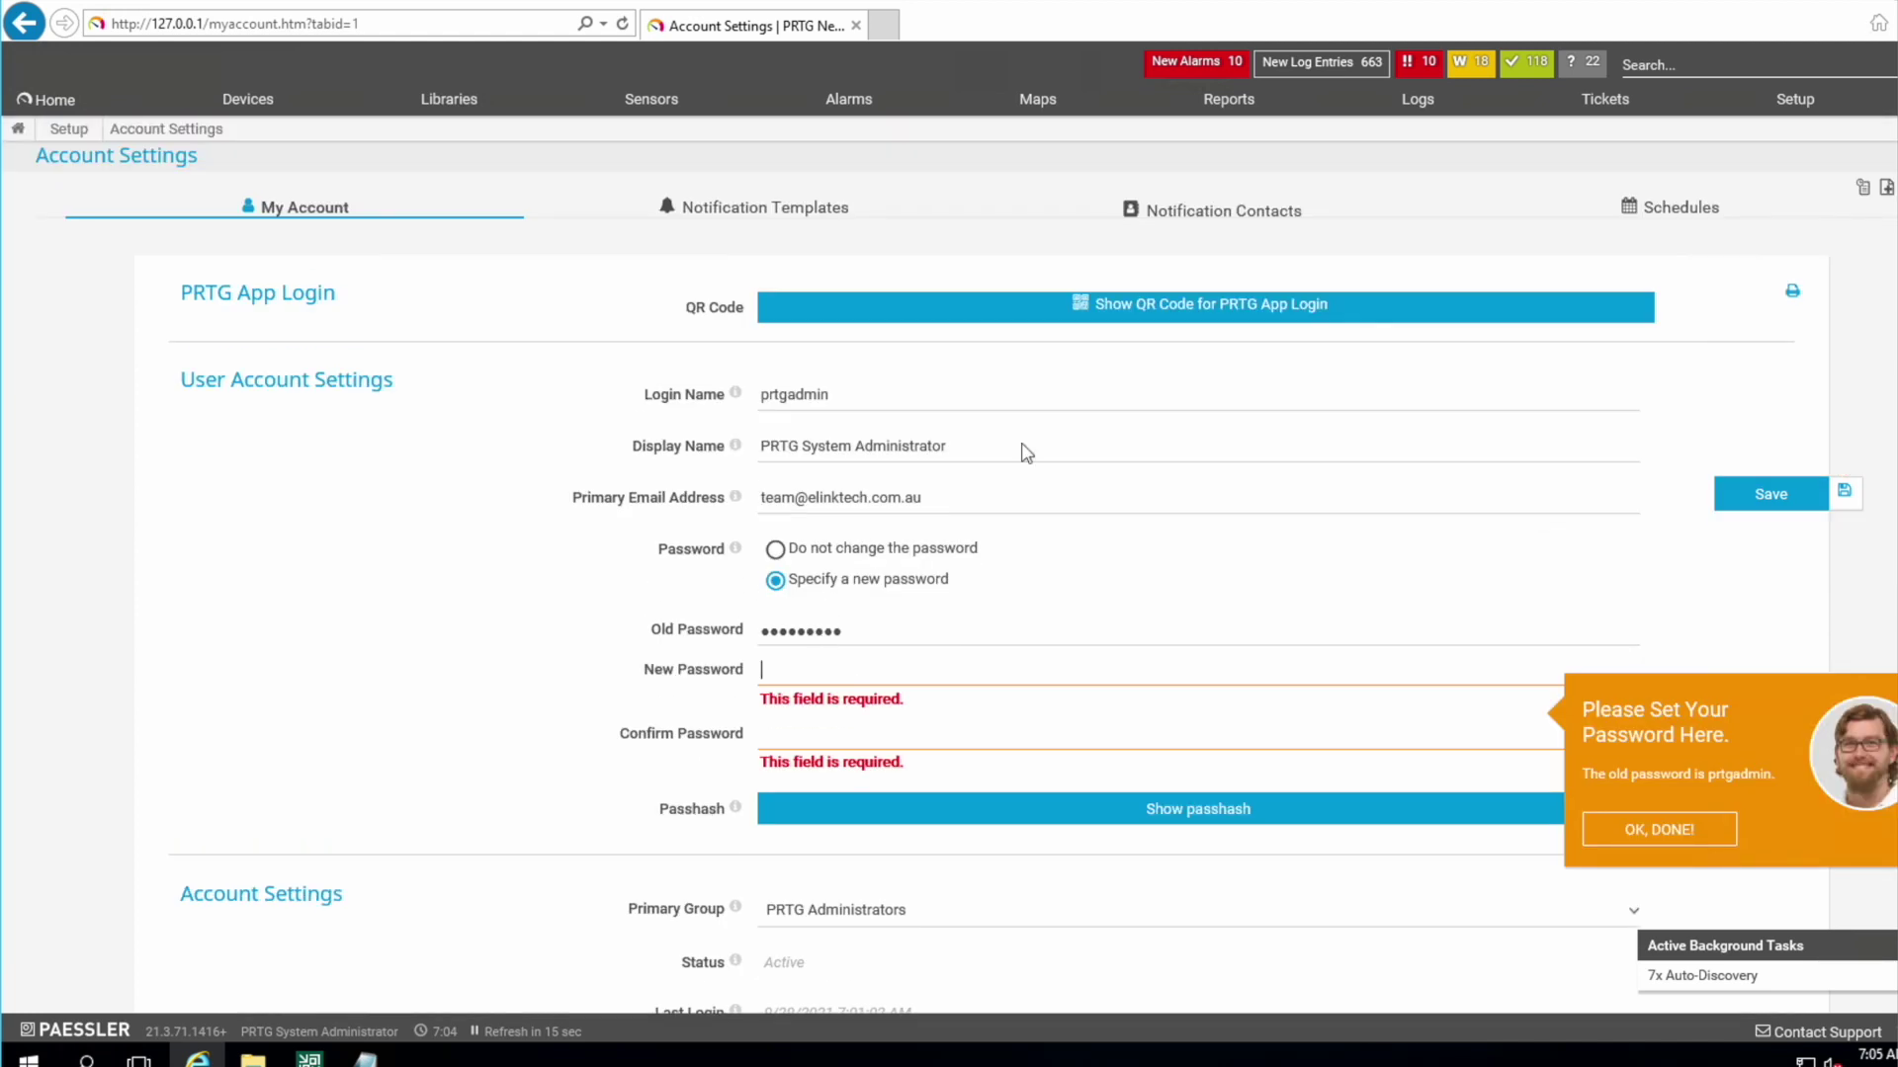
{"action": "left_click", "coordinate": [1793, 101]}
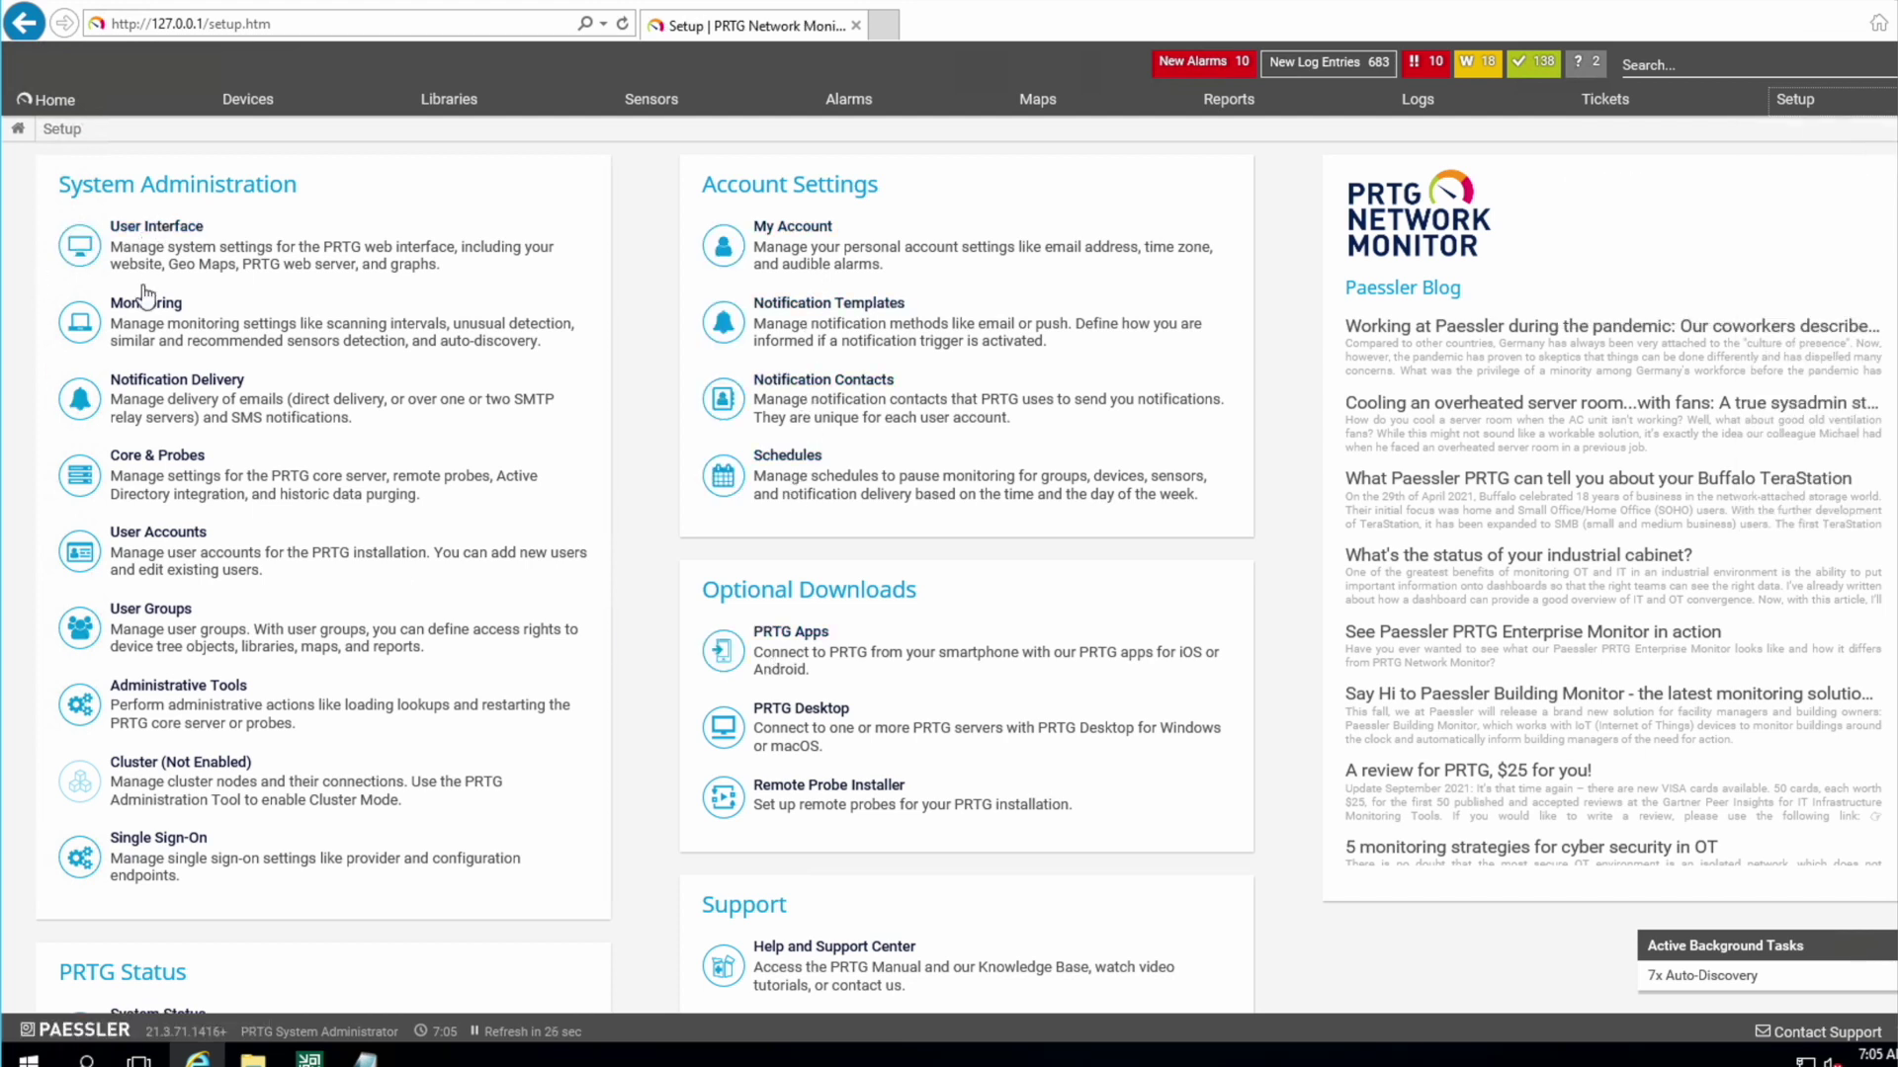
Open Notification Delivery and replace the SMTP sender email address with a new one
{"action": "left_click", "coordinate": [145, 387]}
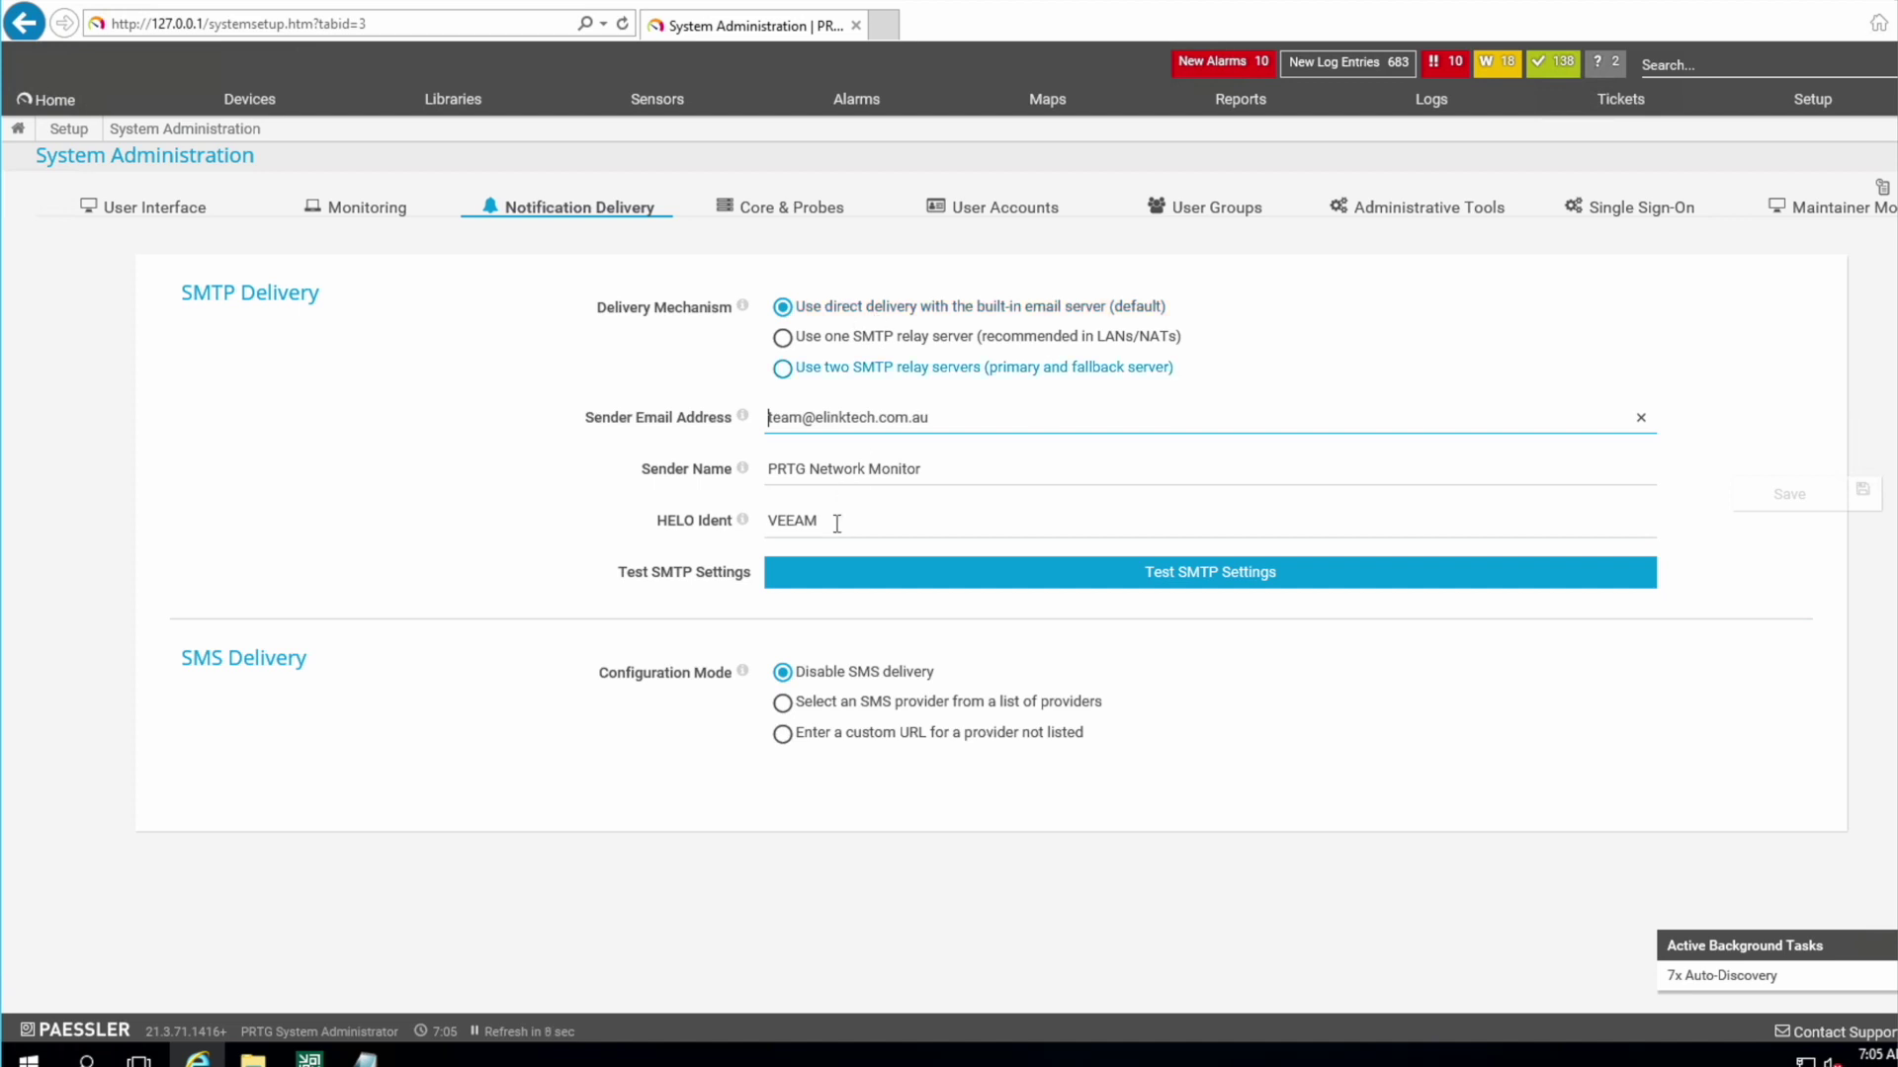
{"action": "triple_click", "coordinate": [946, 416]}
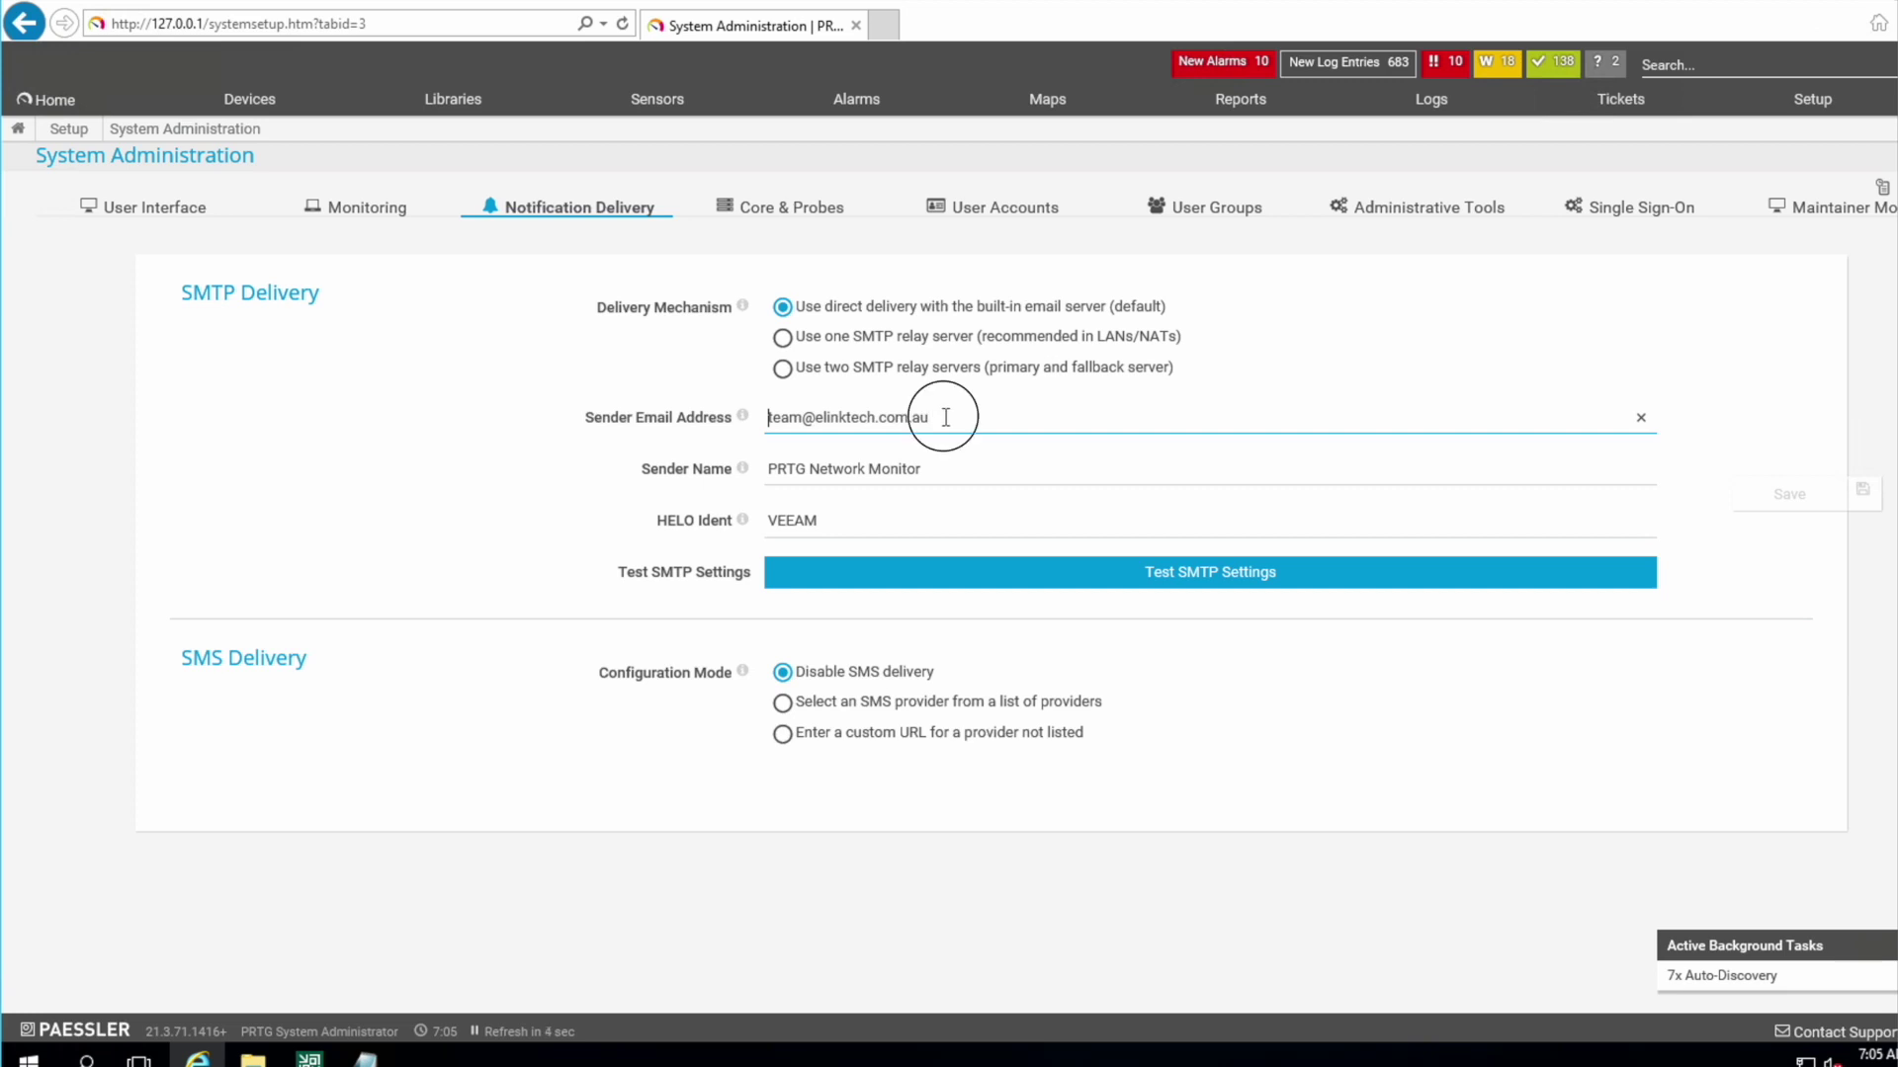
{"action": "type", "text": "admin"}
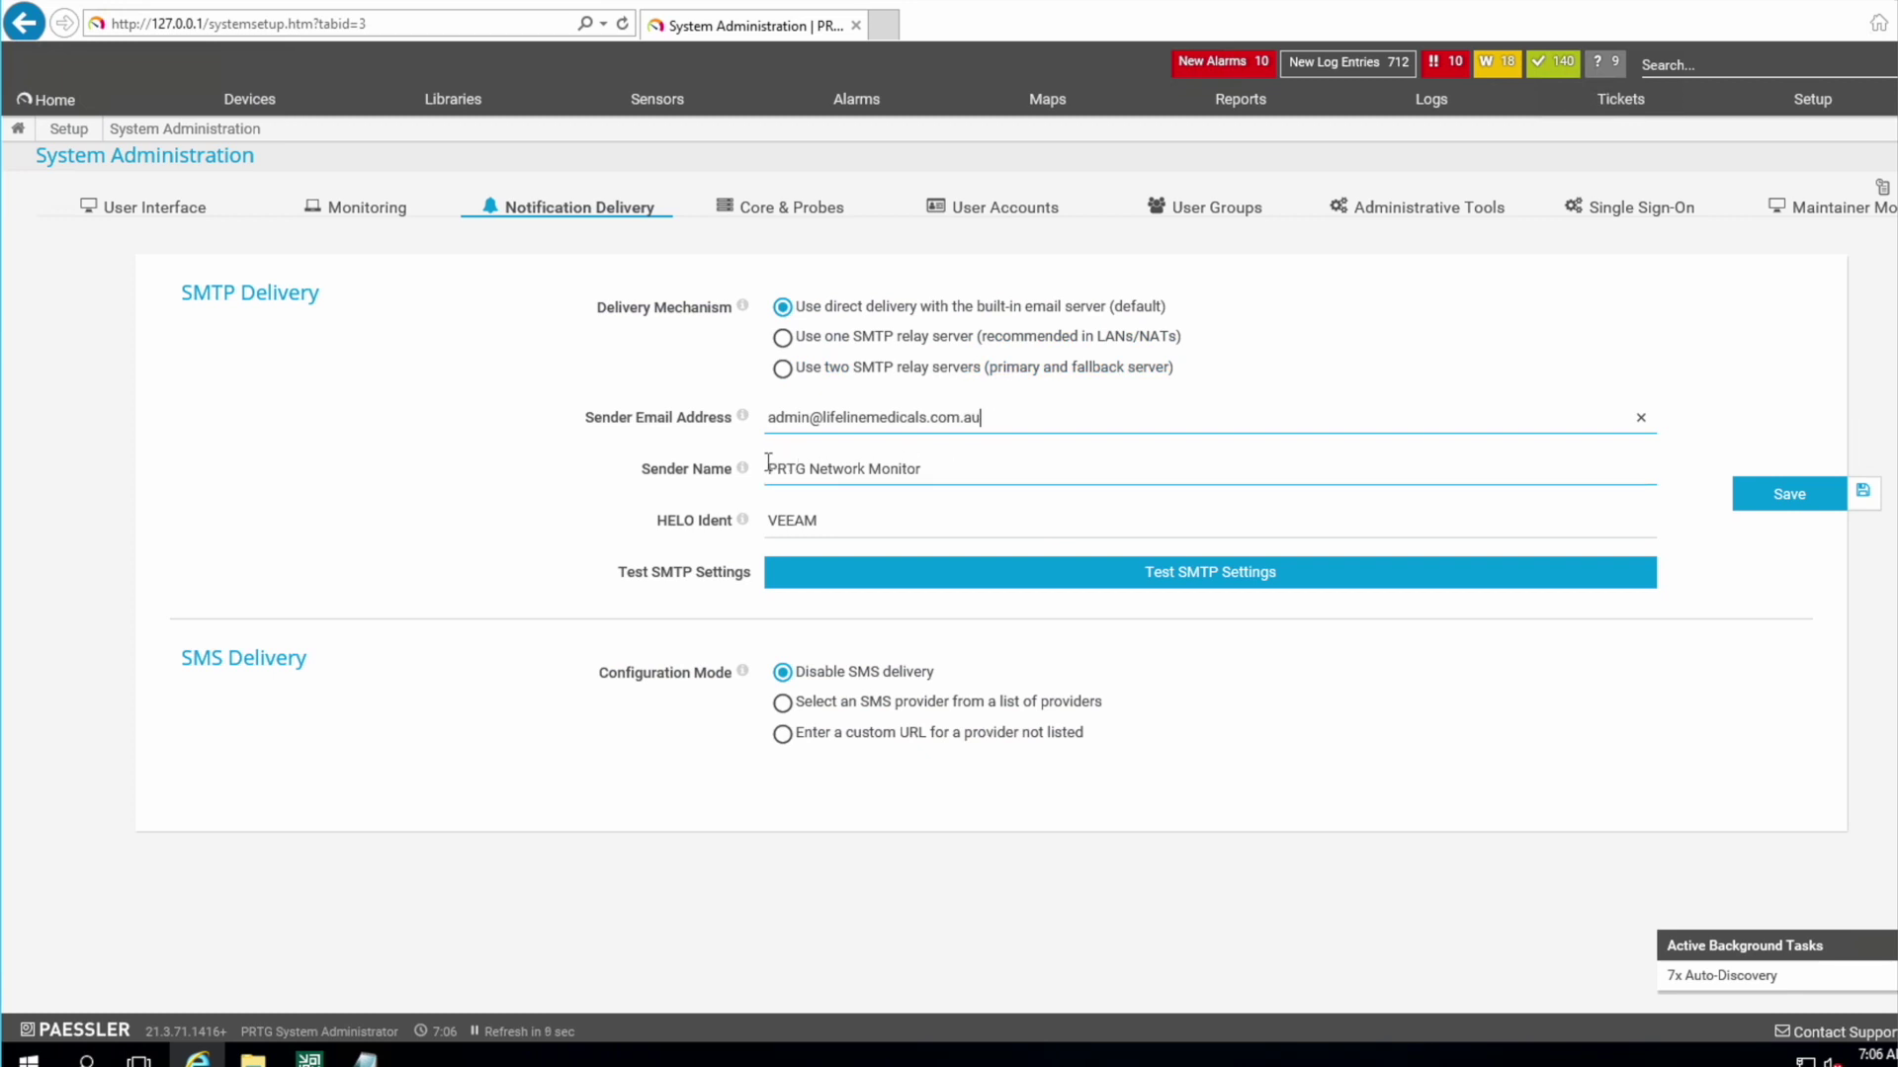
Change the SMTP sender name to 'LMC StAlban Network Monitor'
{"action": "double_click", "coordinate": [786, 468]}
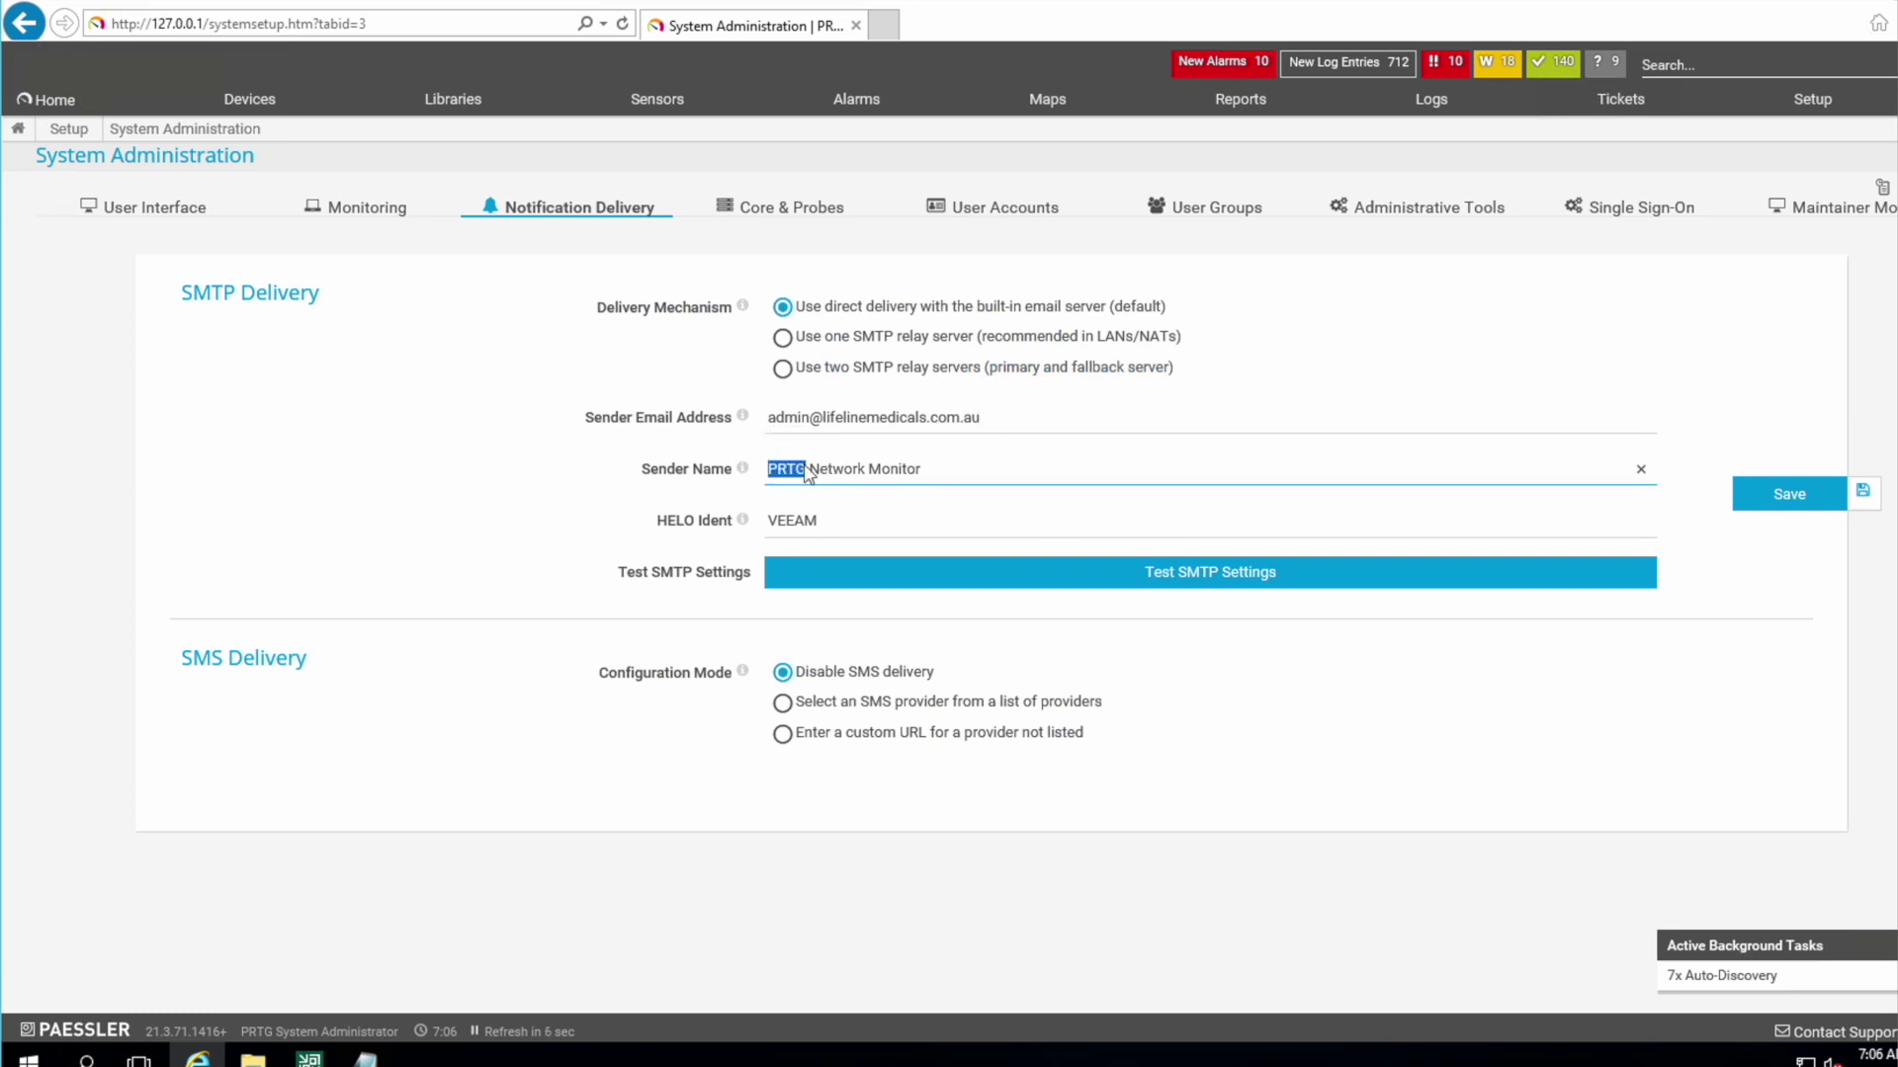
{"action": "type", "text": "LMC"}
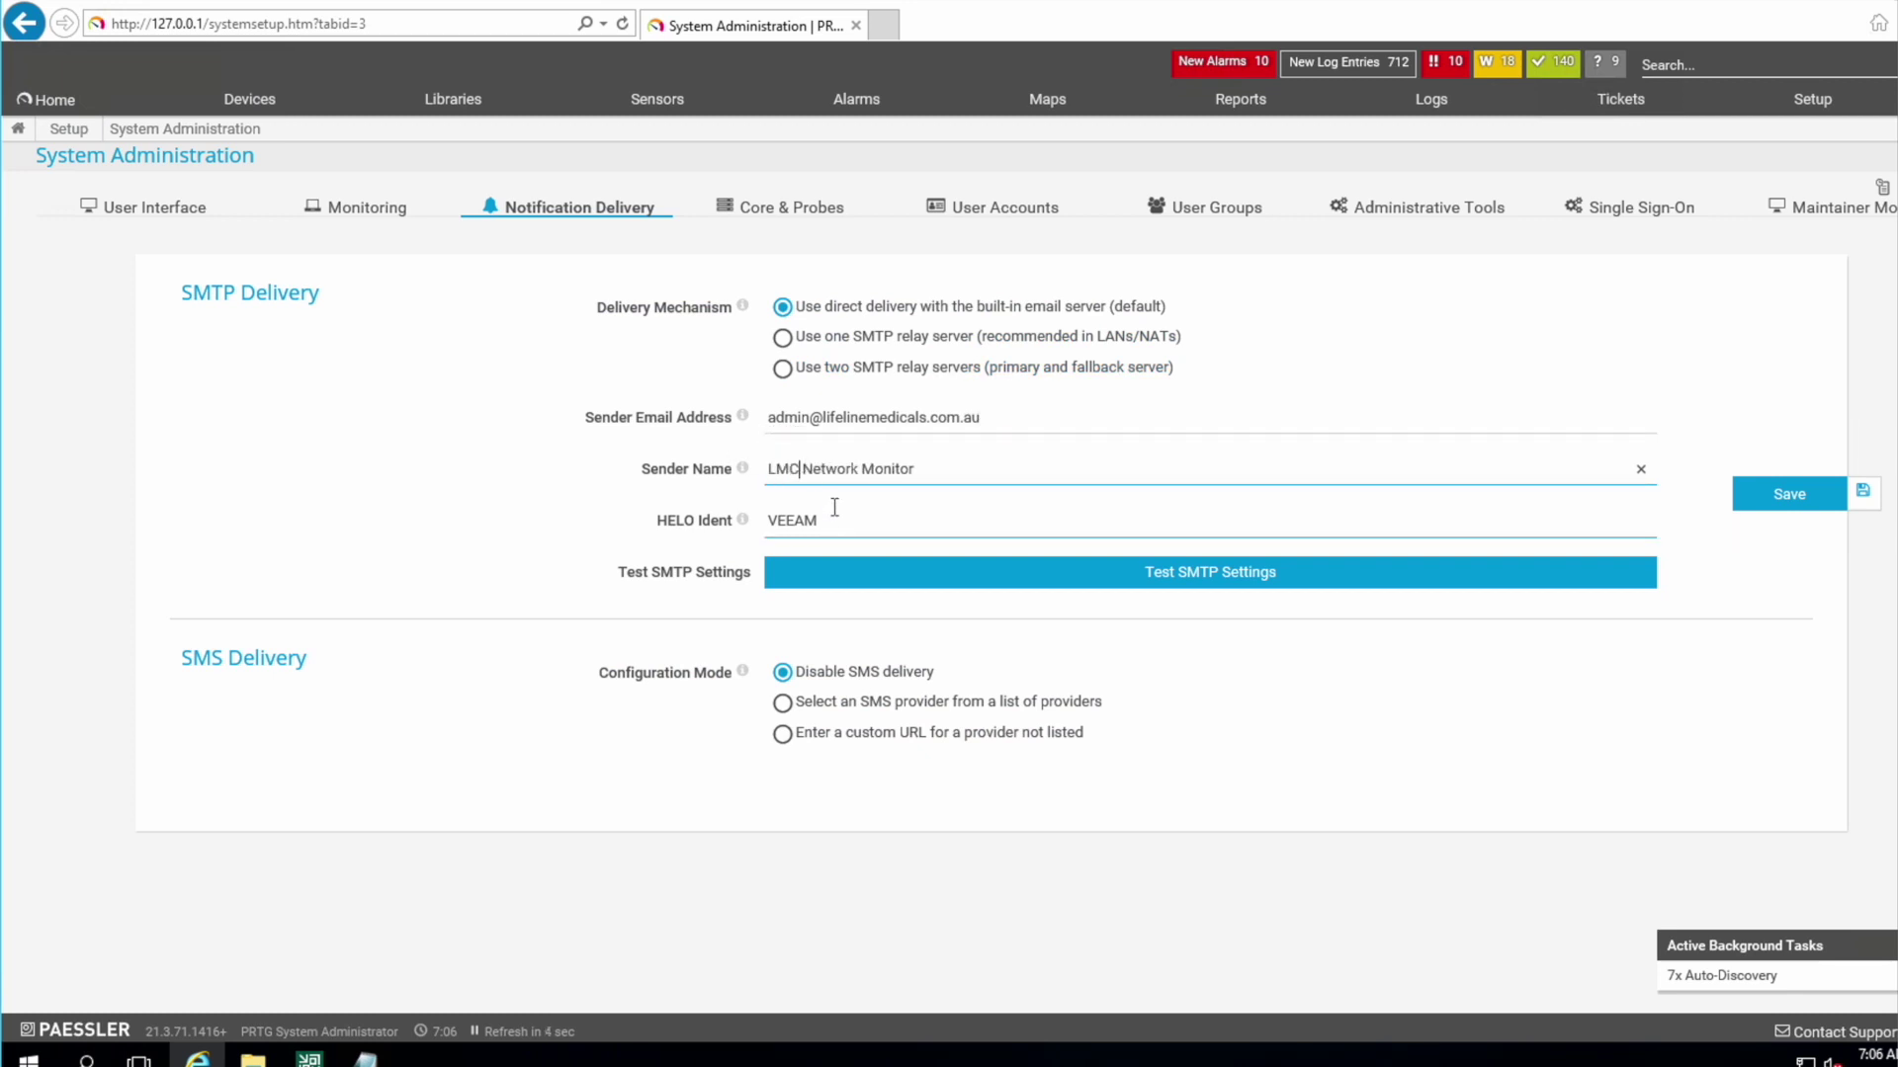
{"action": "type", "text": " Staff"}
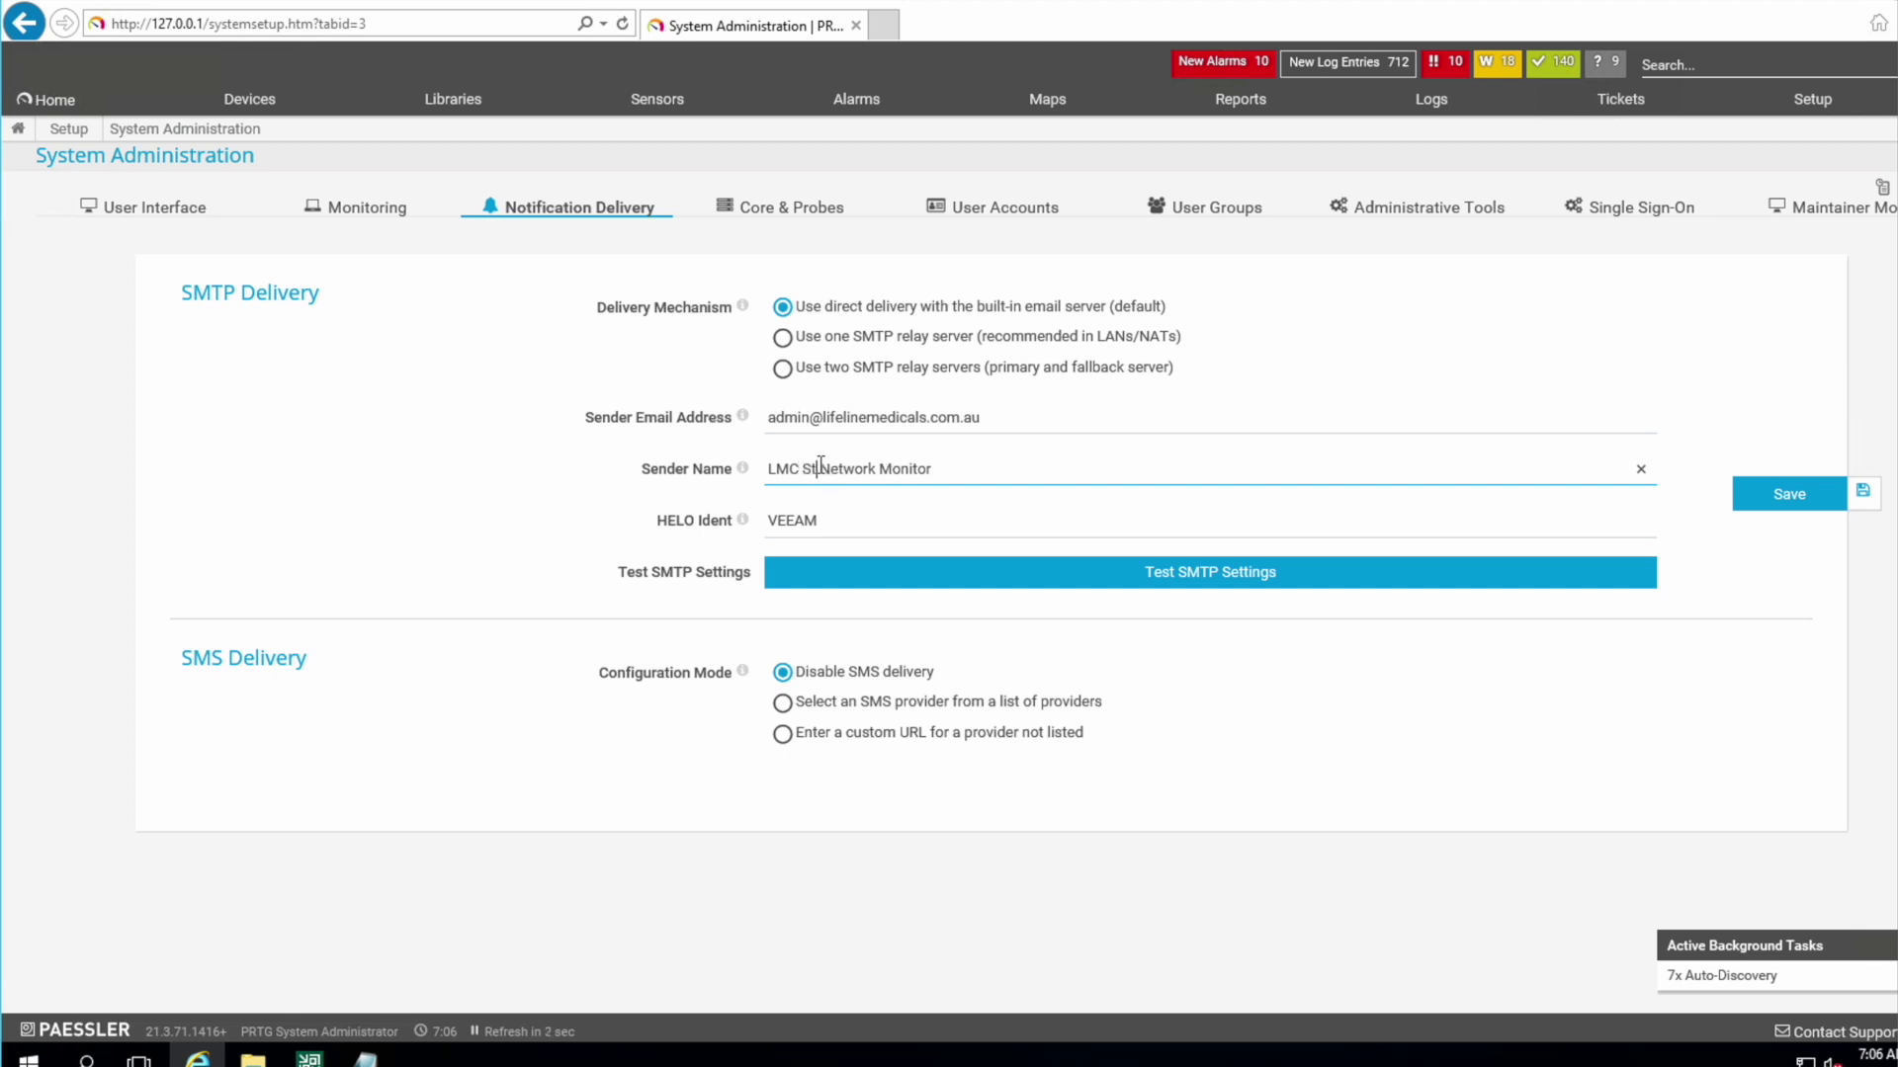
{"action": "type", "text": "ban"}
{"action": "key", "text": "BackSpace"}
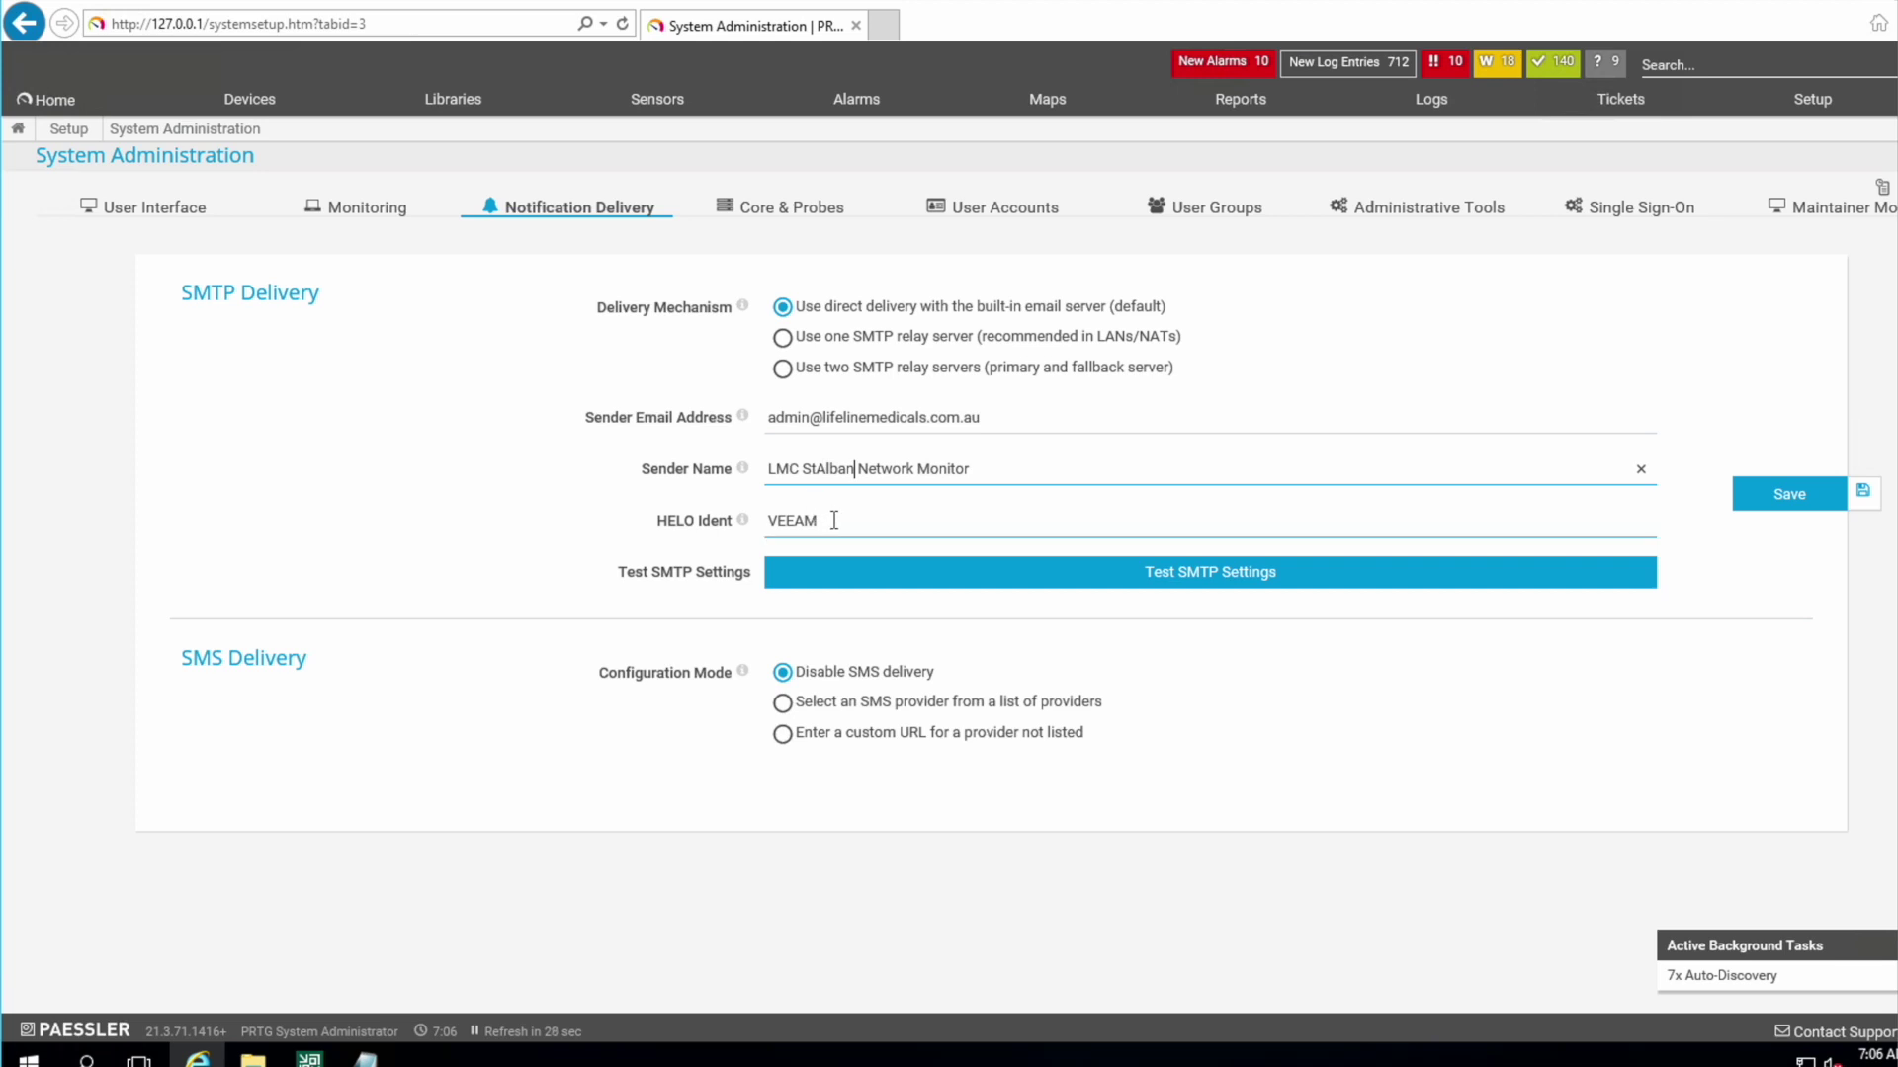
{"action": "left_click", "coordinate": [833, 522]}
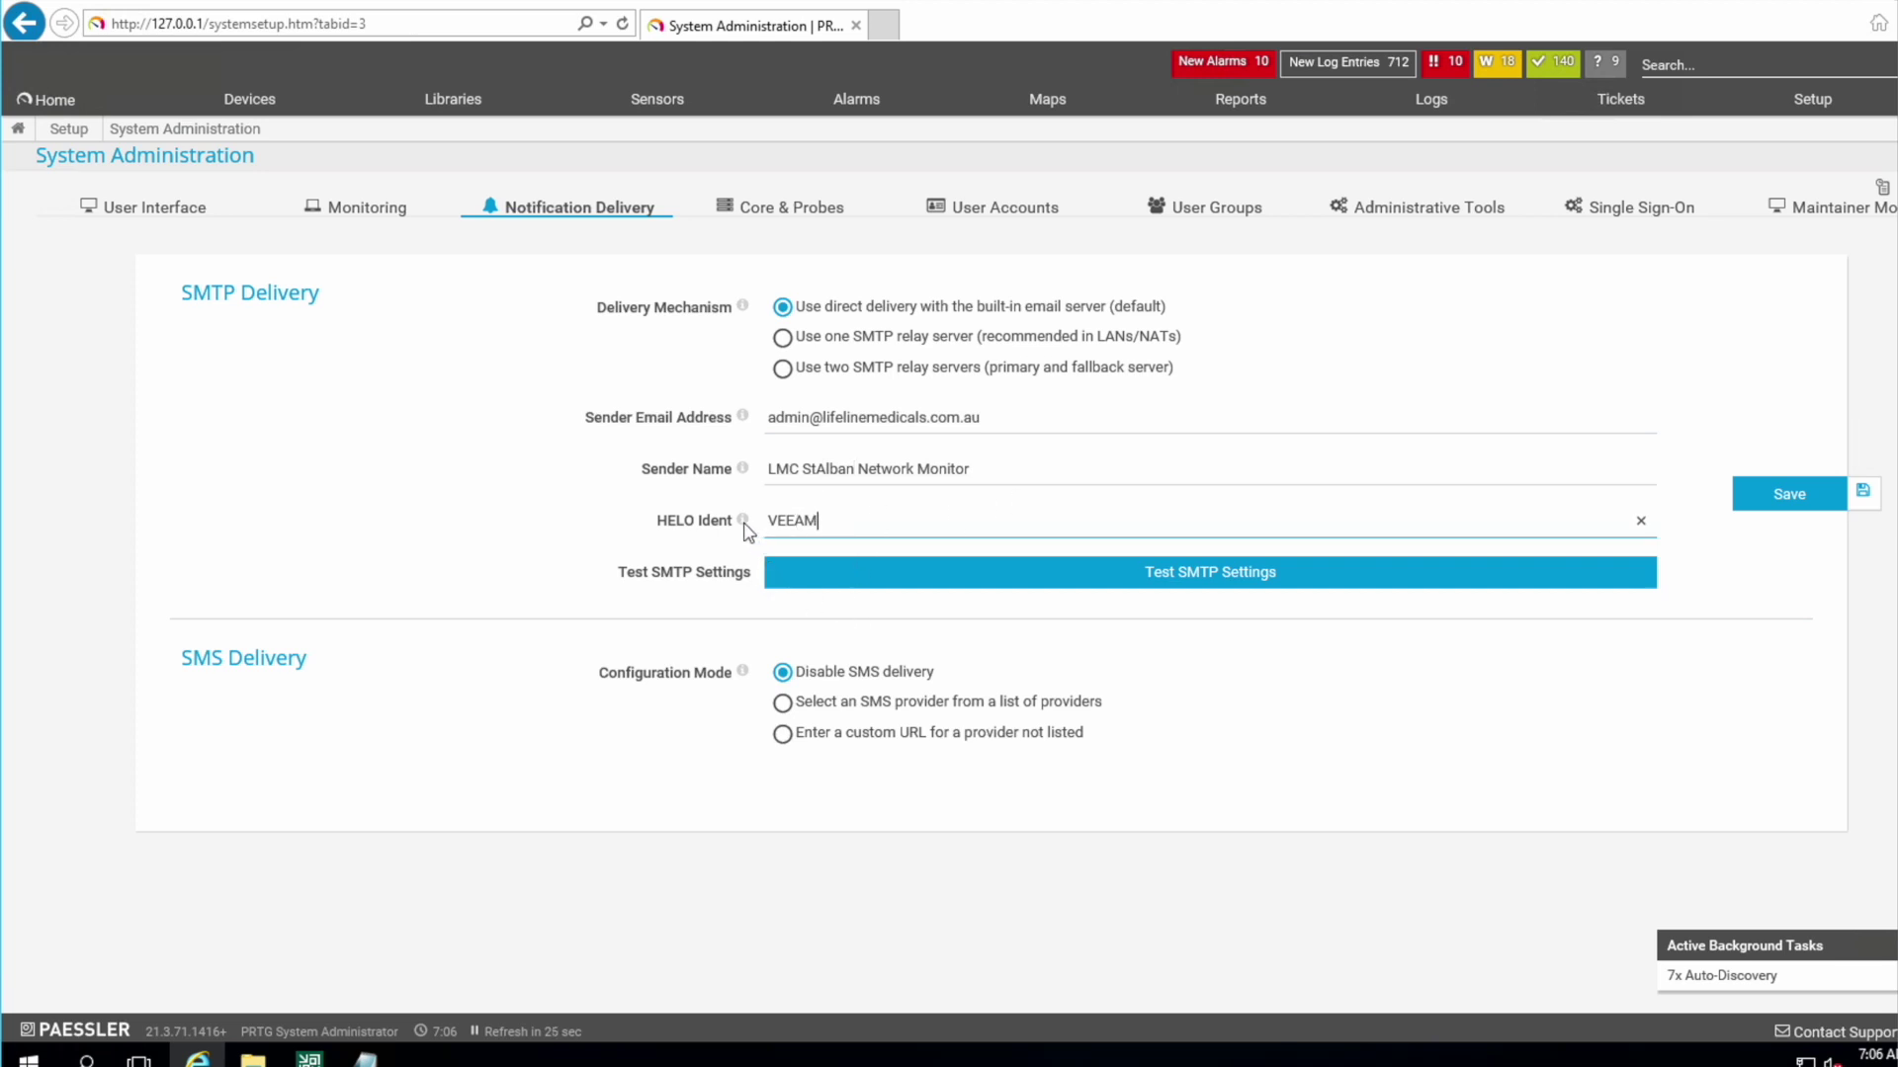
{"action": "mouse_move", "coordinate": [746, 527]}
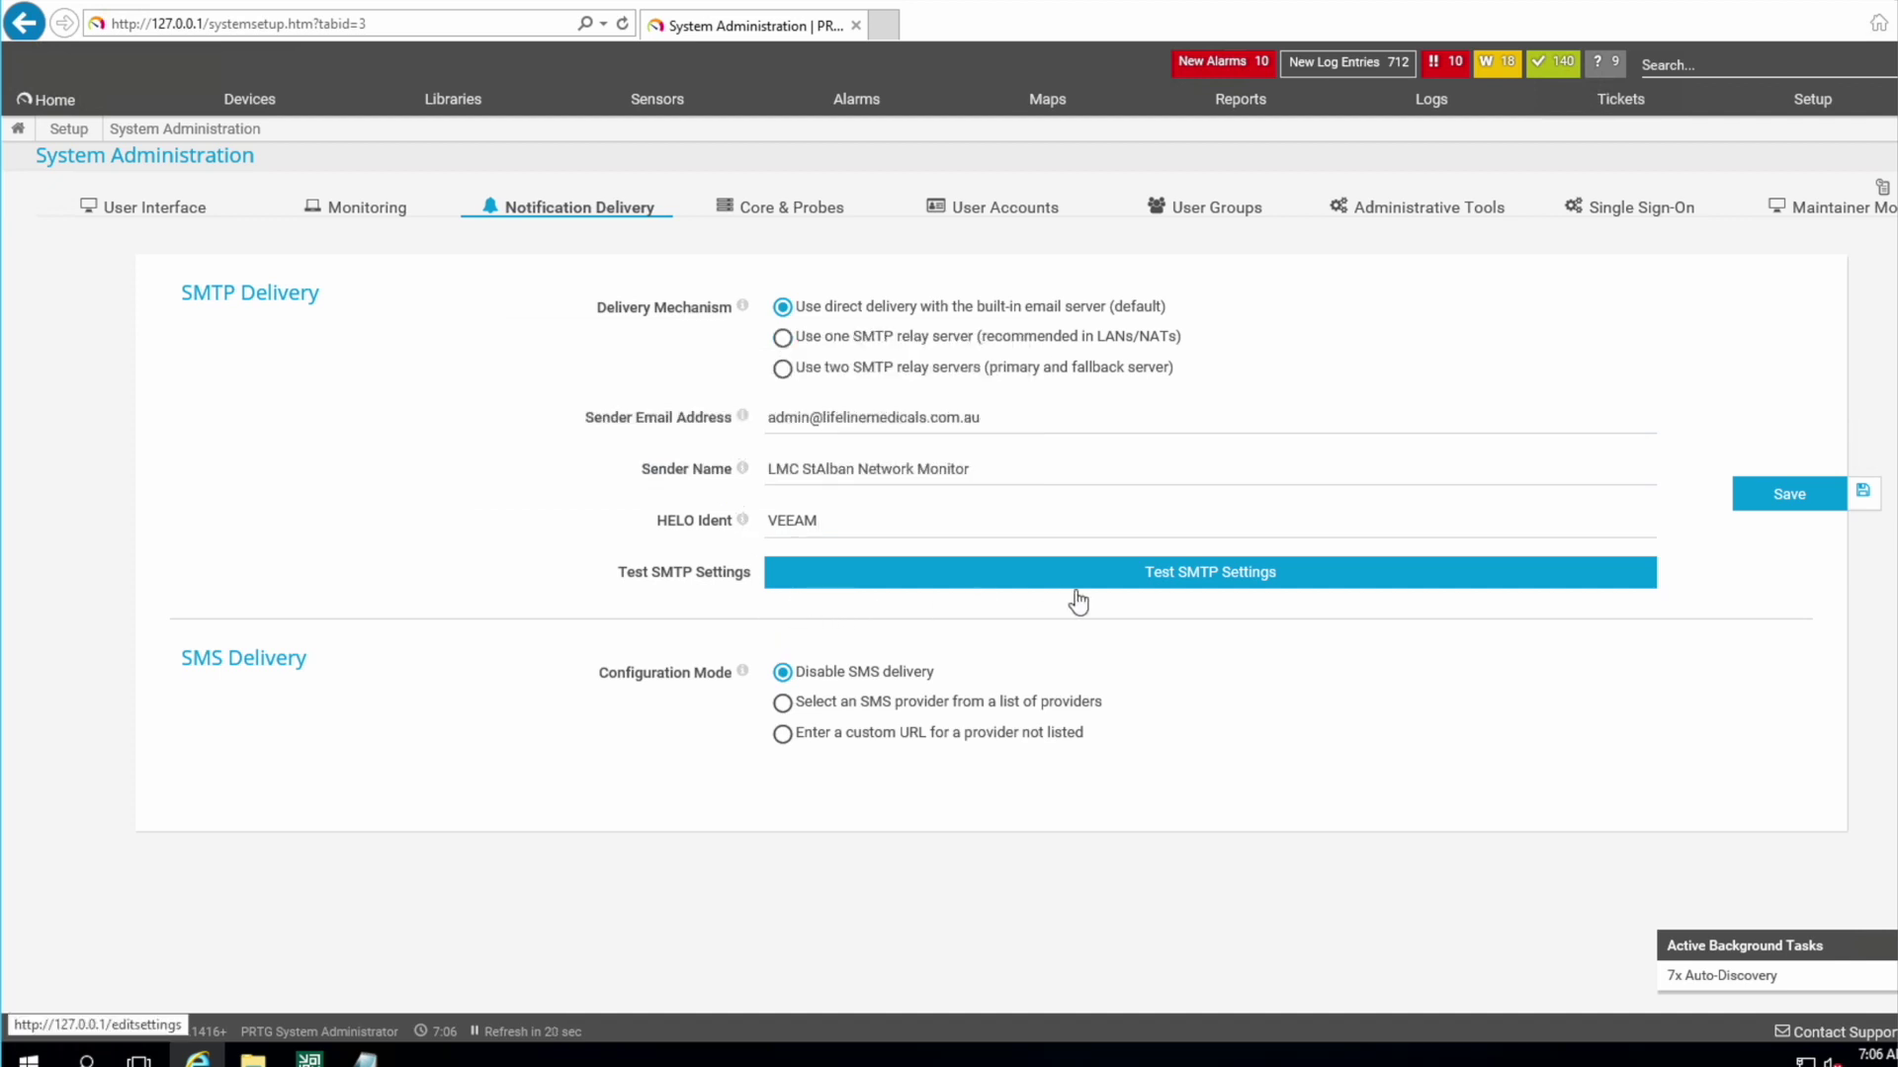
Send an SMTP test email to the recipient's email address and acknowledge the confirmation
{"action": "left_click", "coordinate": [1167, 582]}
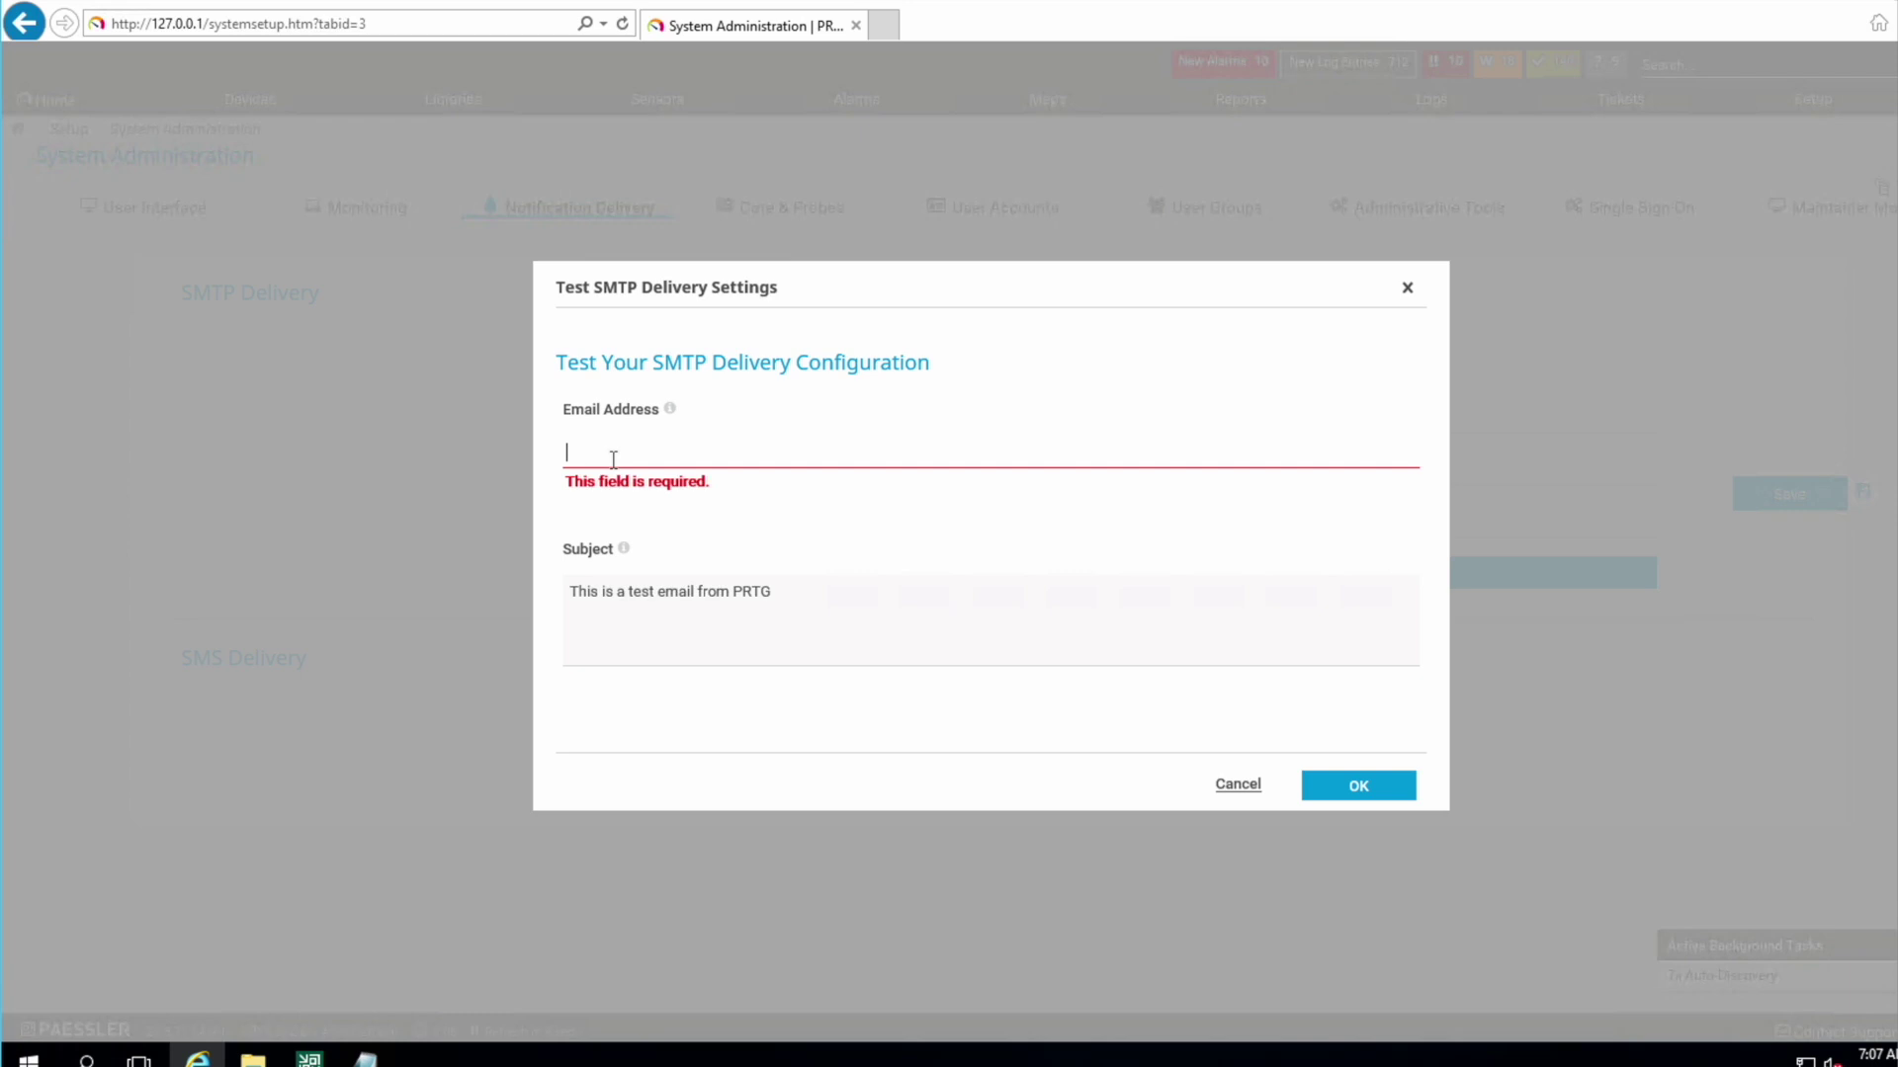
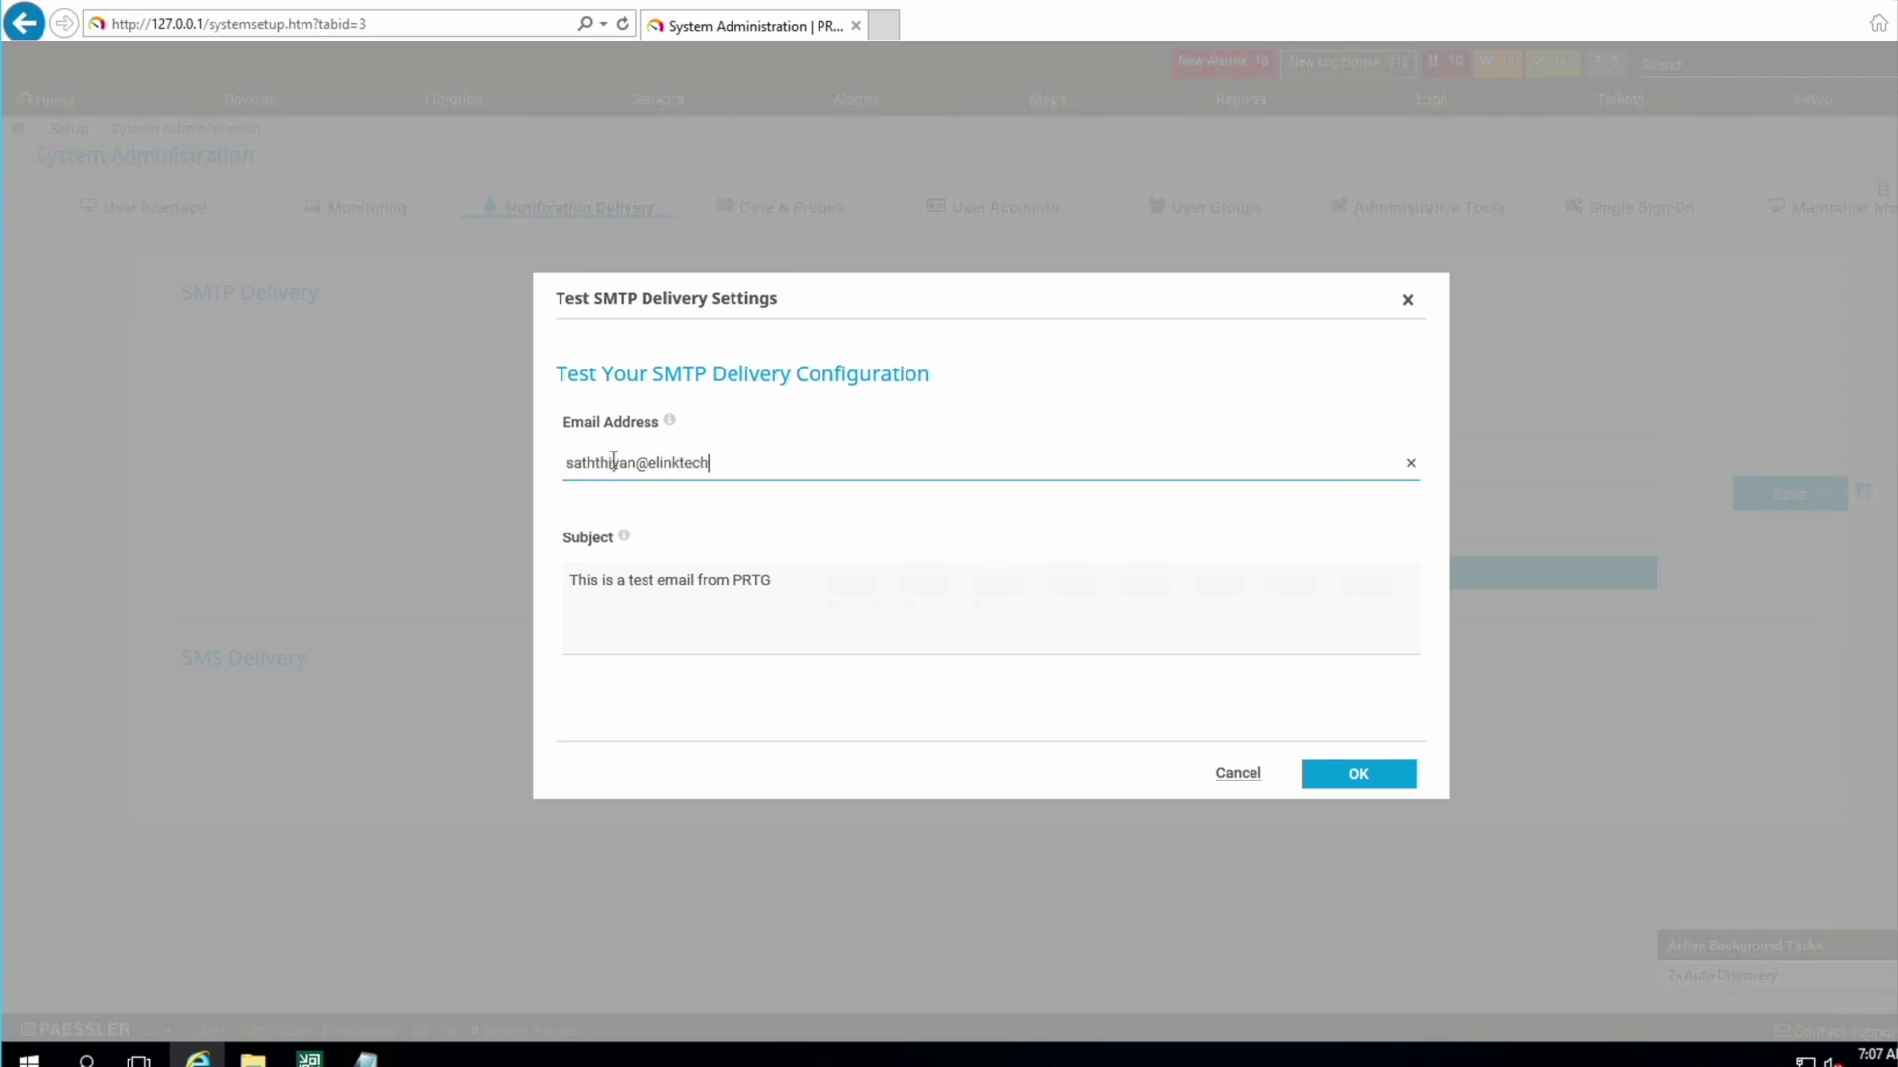
{"action": "key", "text": "Tab"}
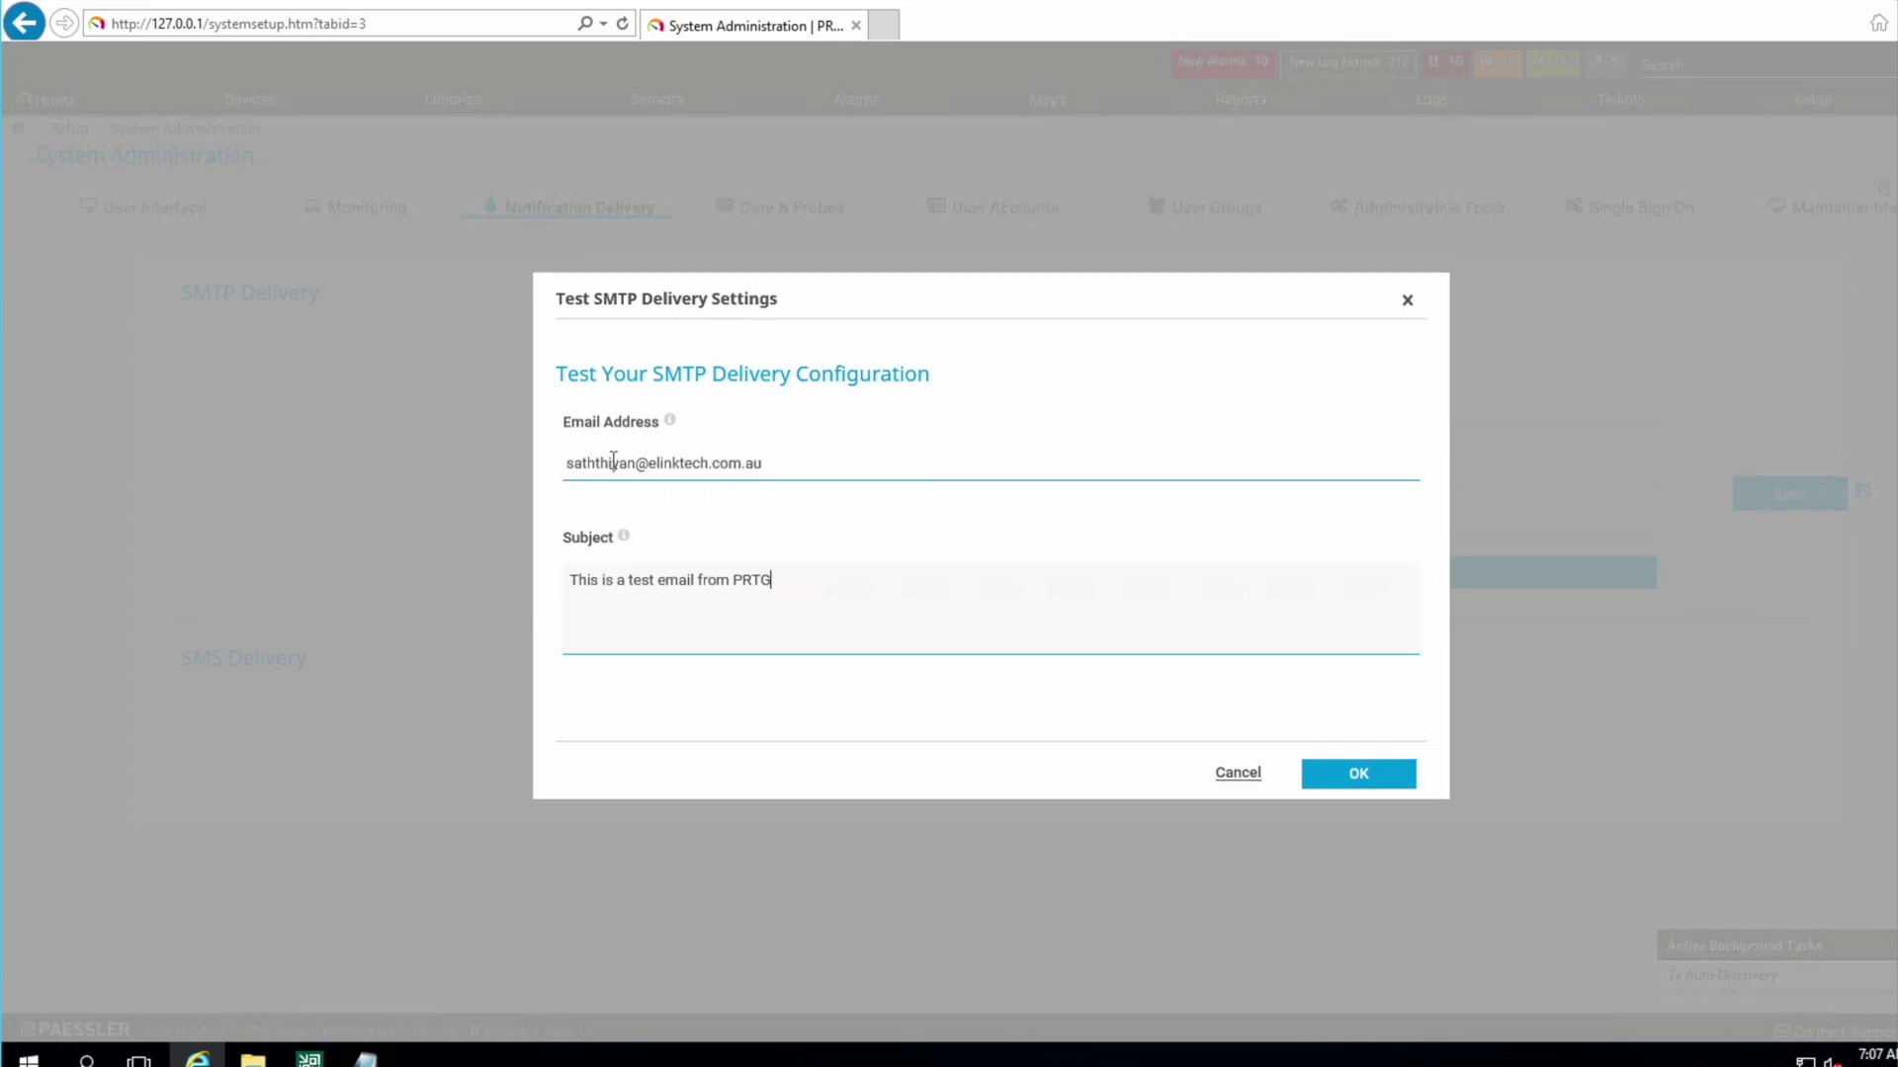
{"action": "left_click", "coordinate": [1372, 780]}
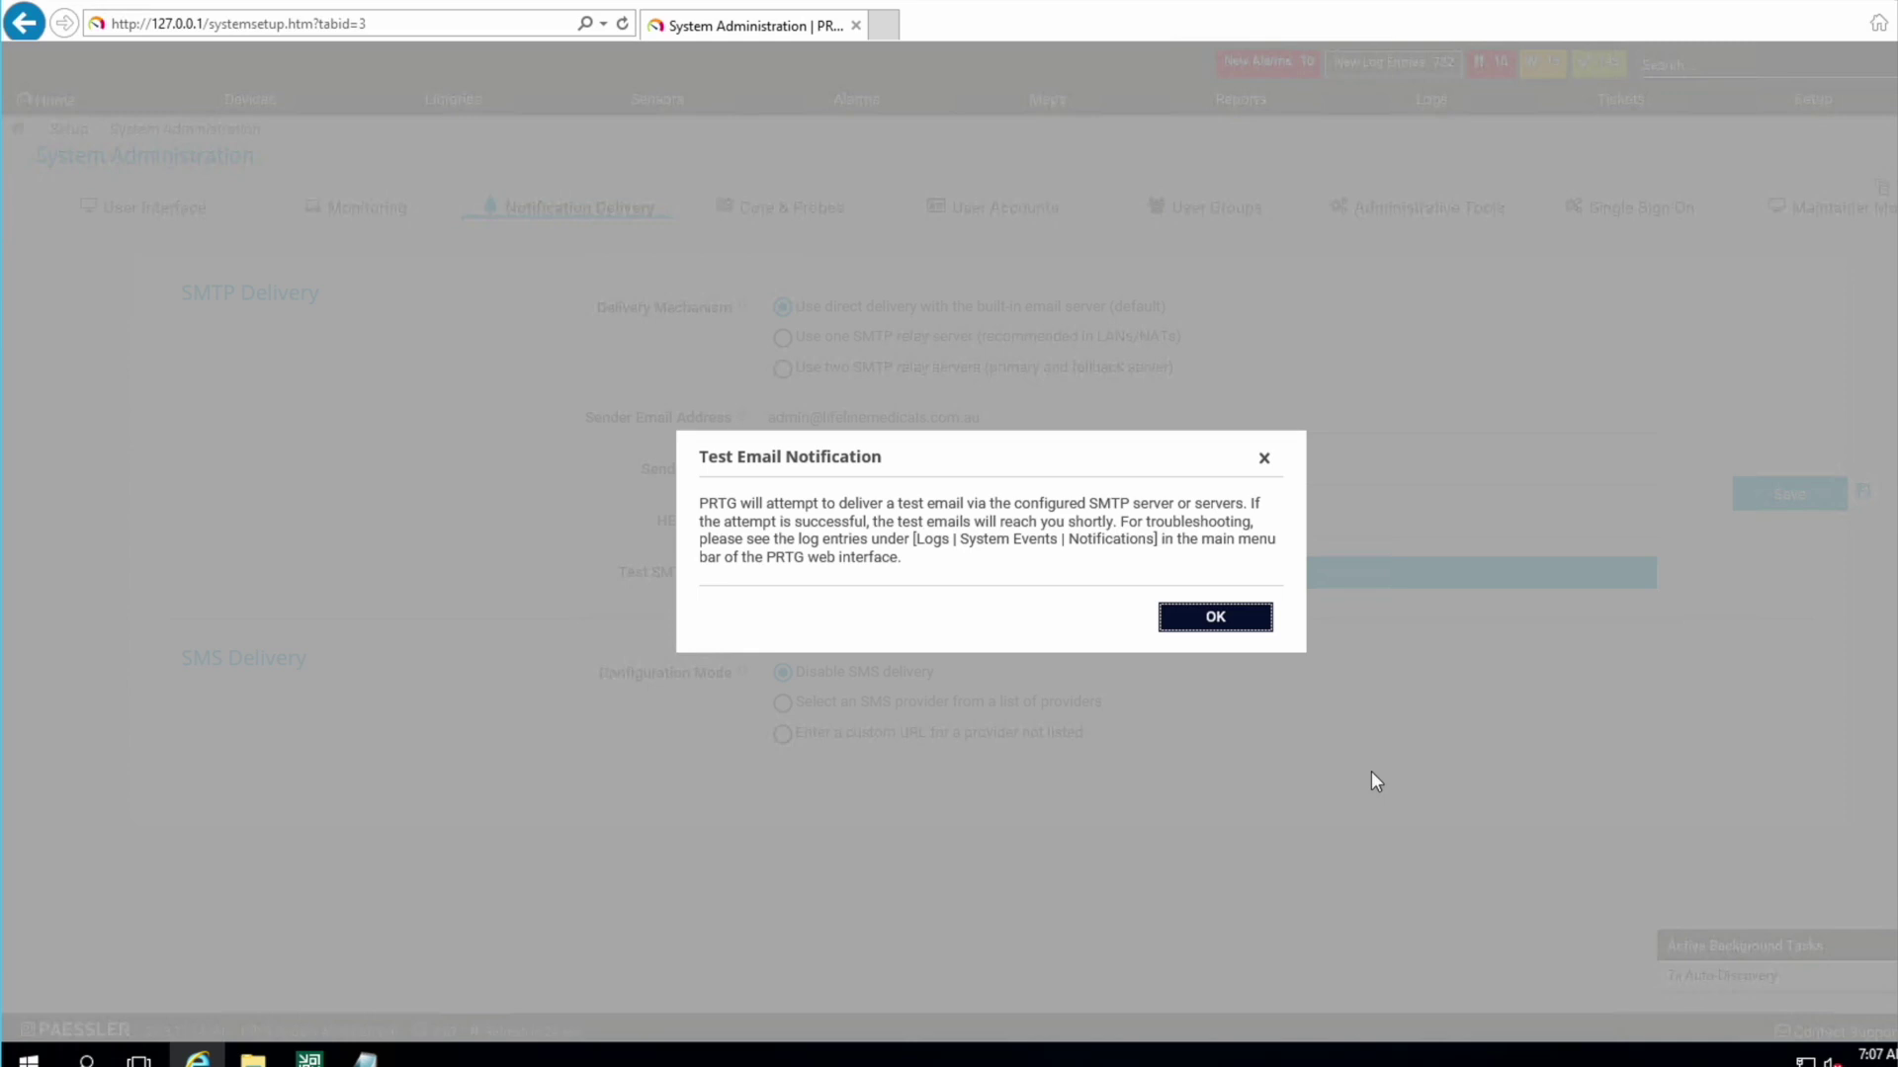
{"action": "left_click", "coordinate": [1217, 618]}
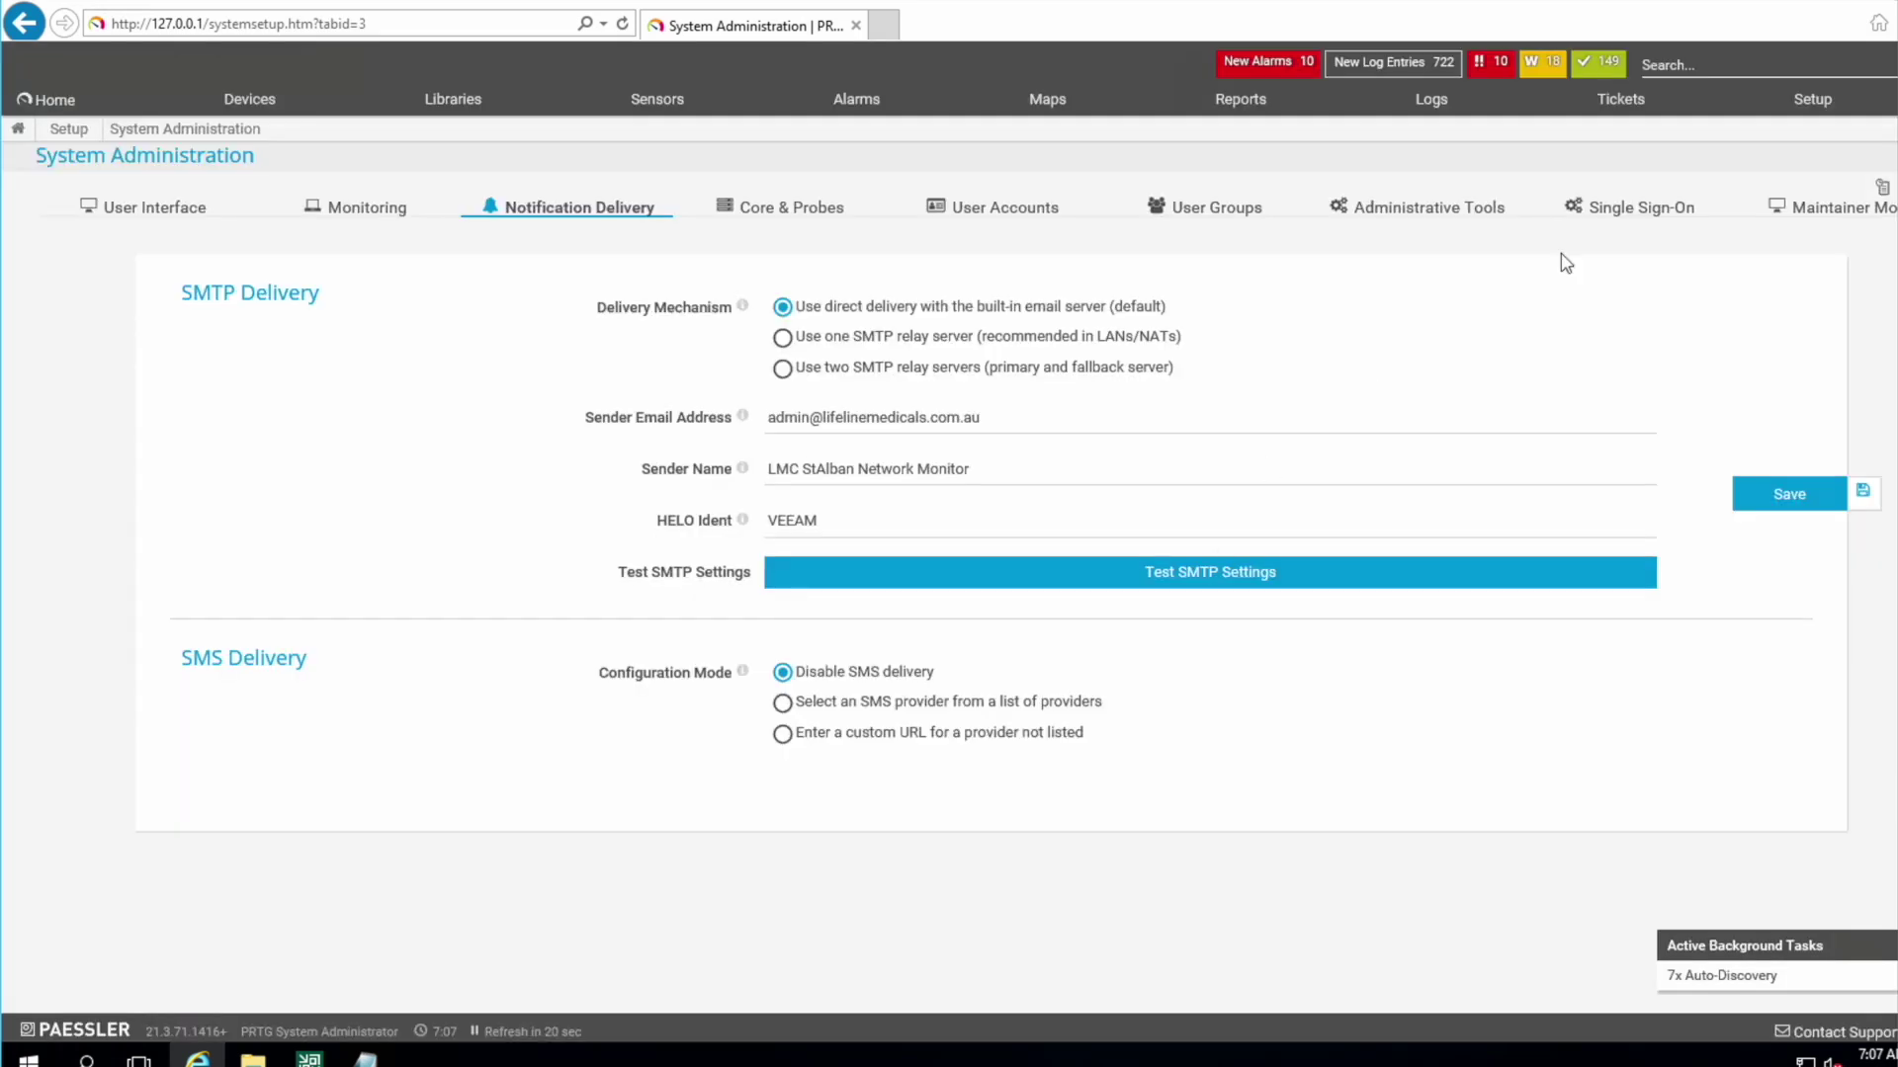
Open the Log Entries list from Setup and check the newest notification email entry
{"action": "left_click", "coordinate": [1828, 102]}
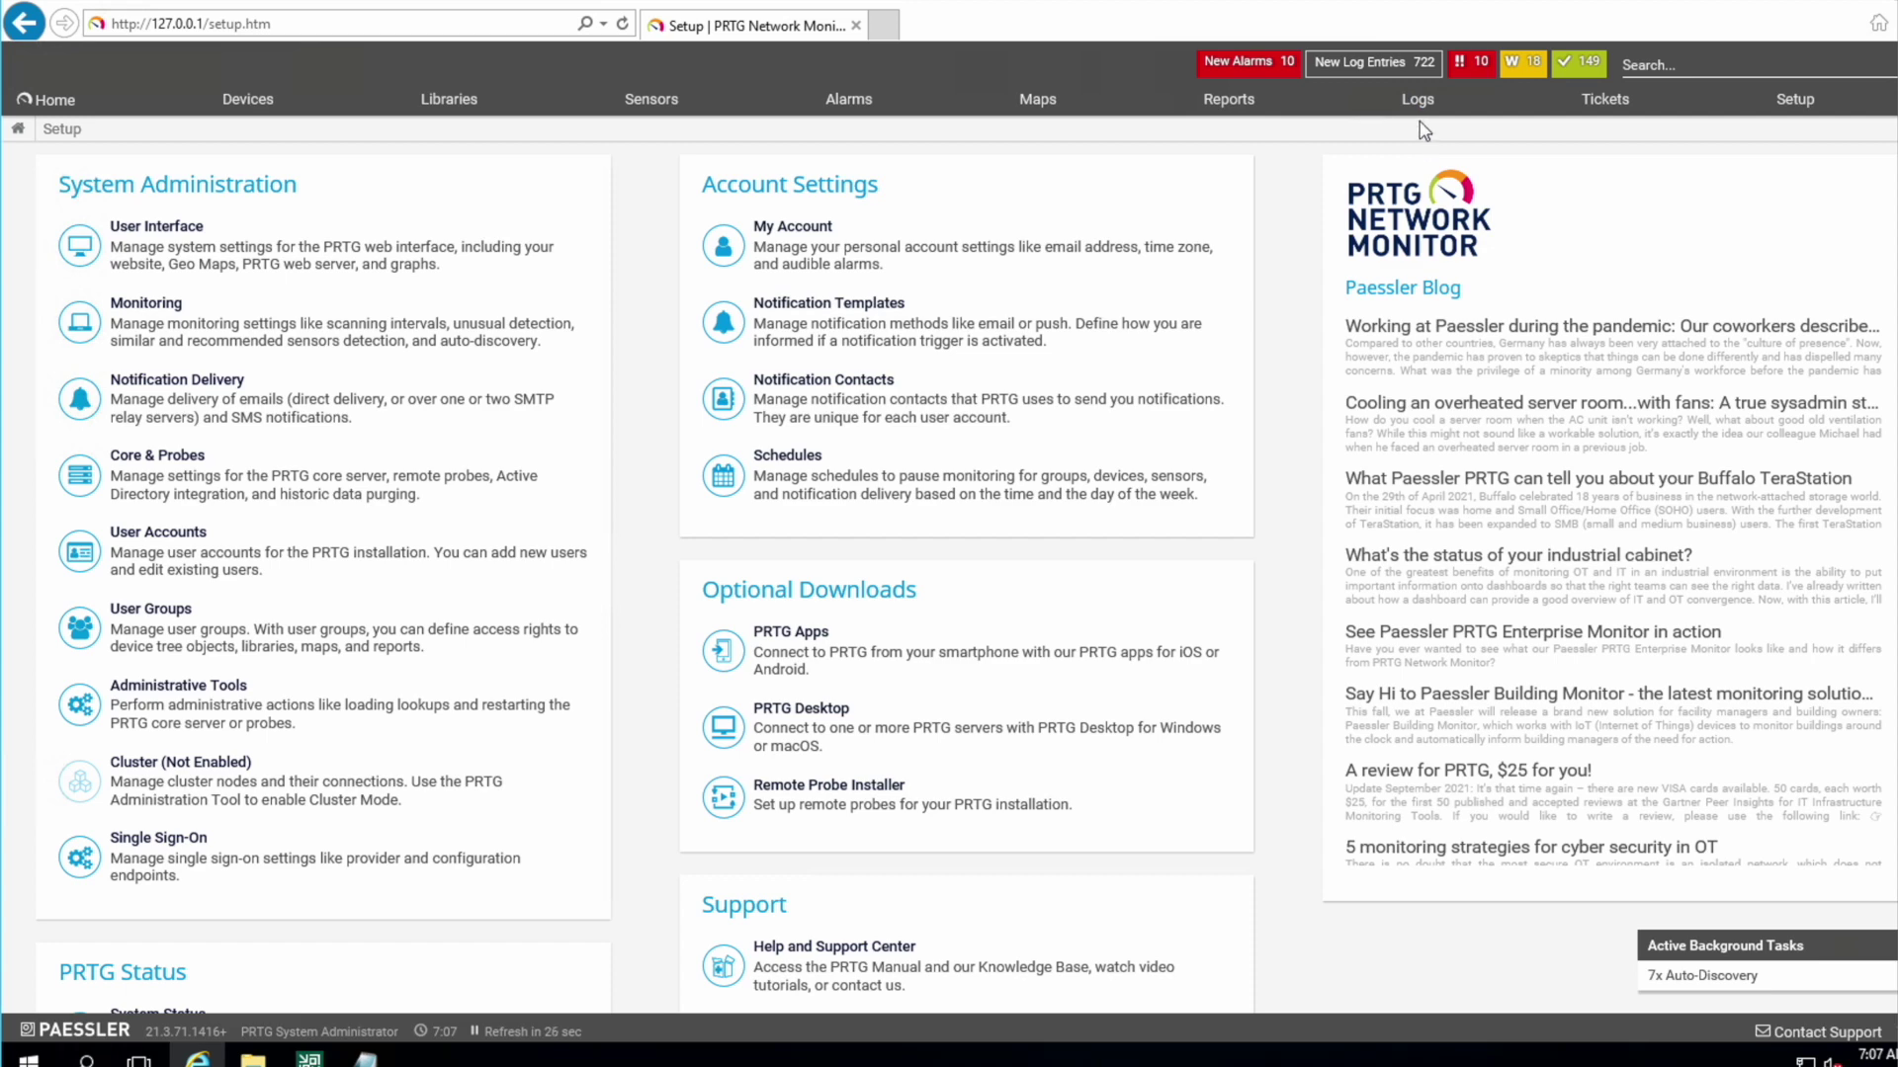
{"action": "left_click", "coordinate": [1417, 99]}
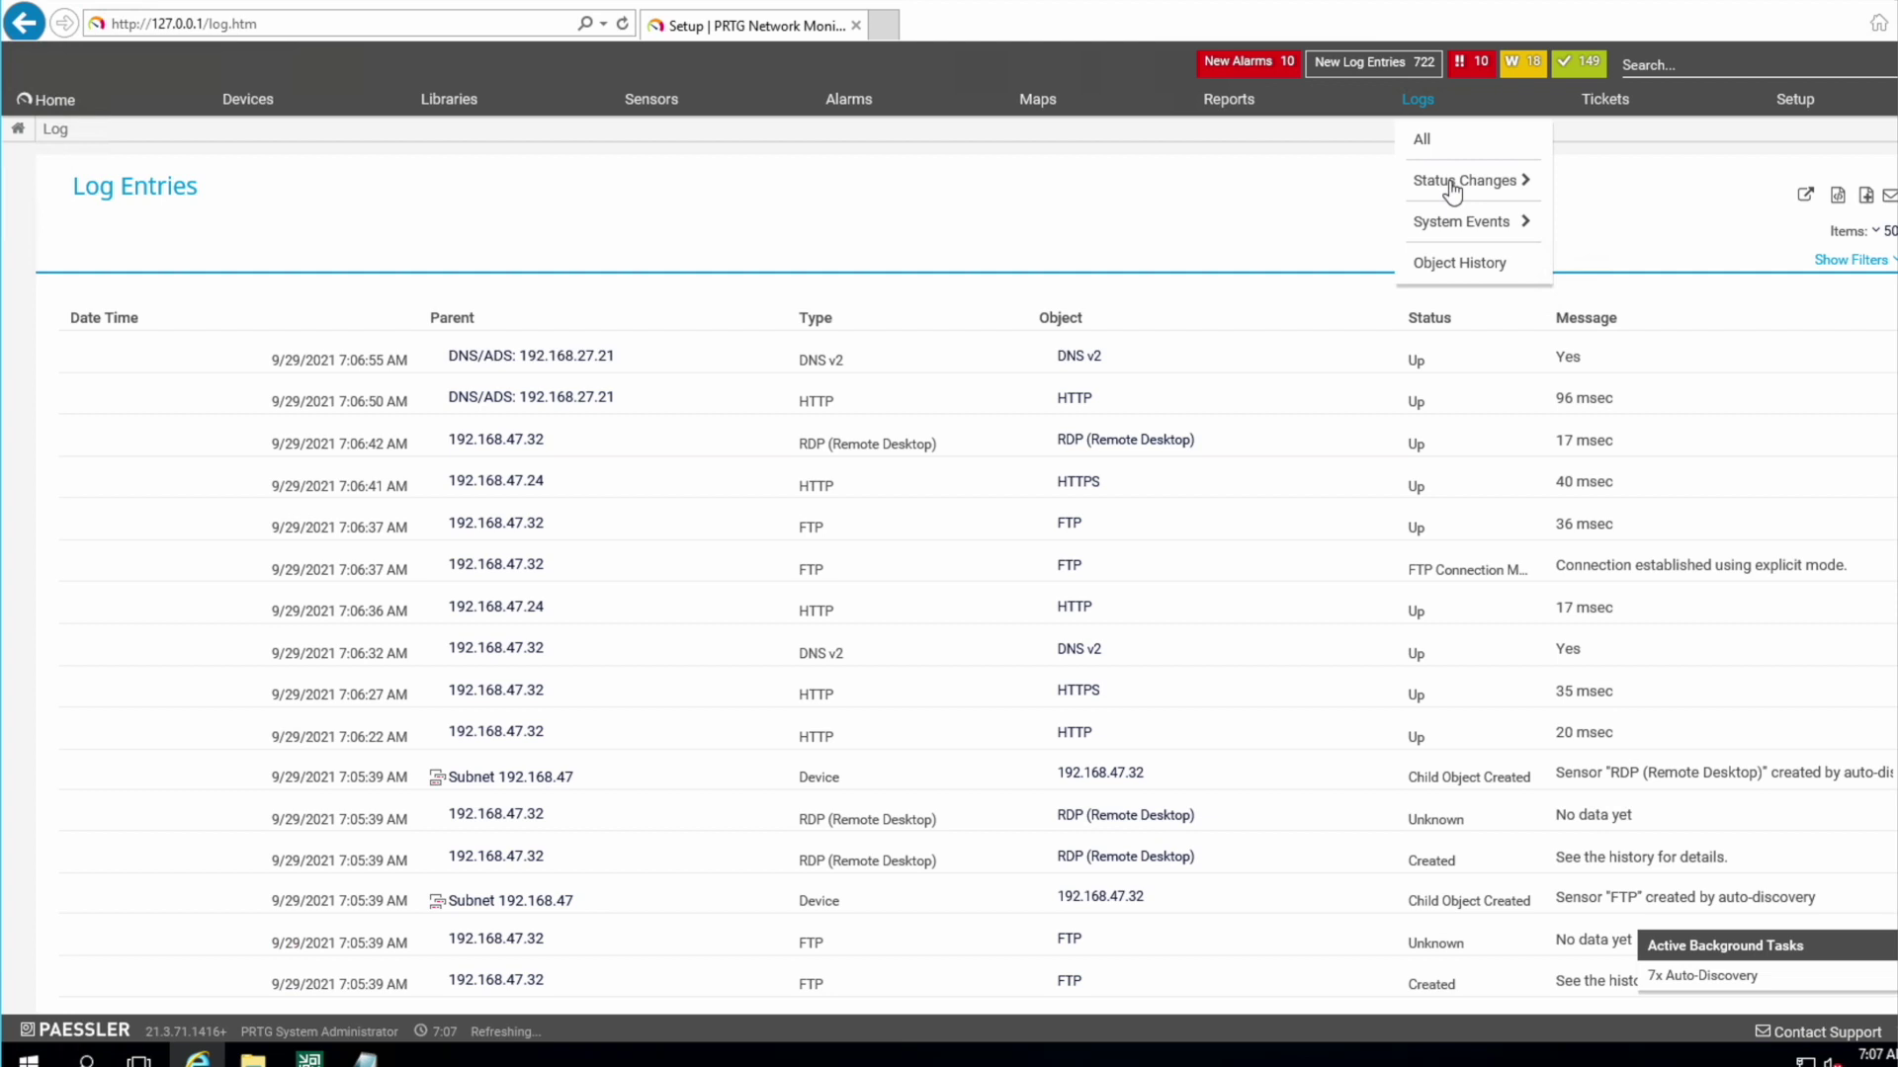
{"action": "mouse_move", "coordinate": [1443, 178]}
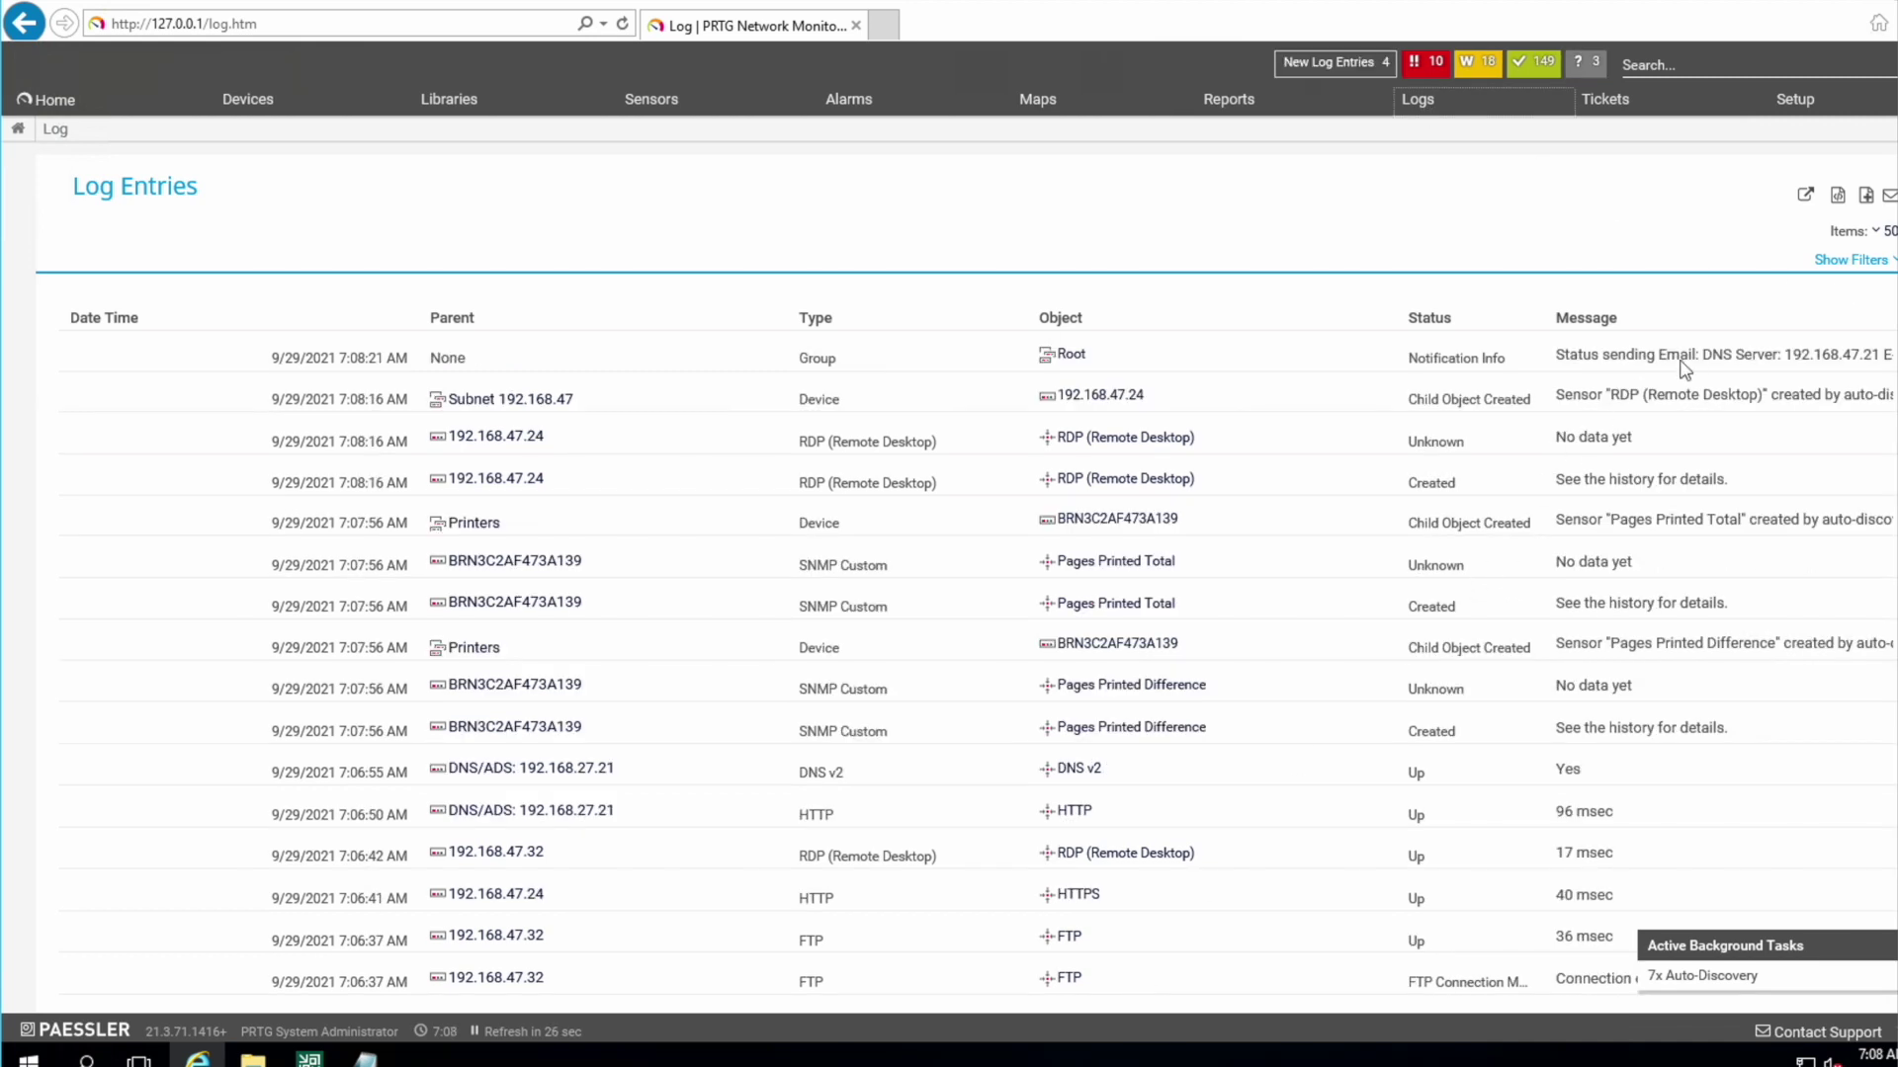
{"action": "mouse_move", "coordinate": [1562, 361]}
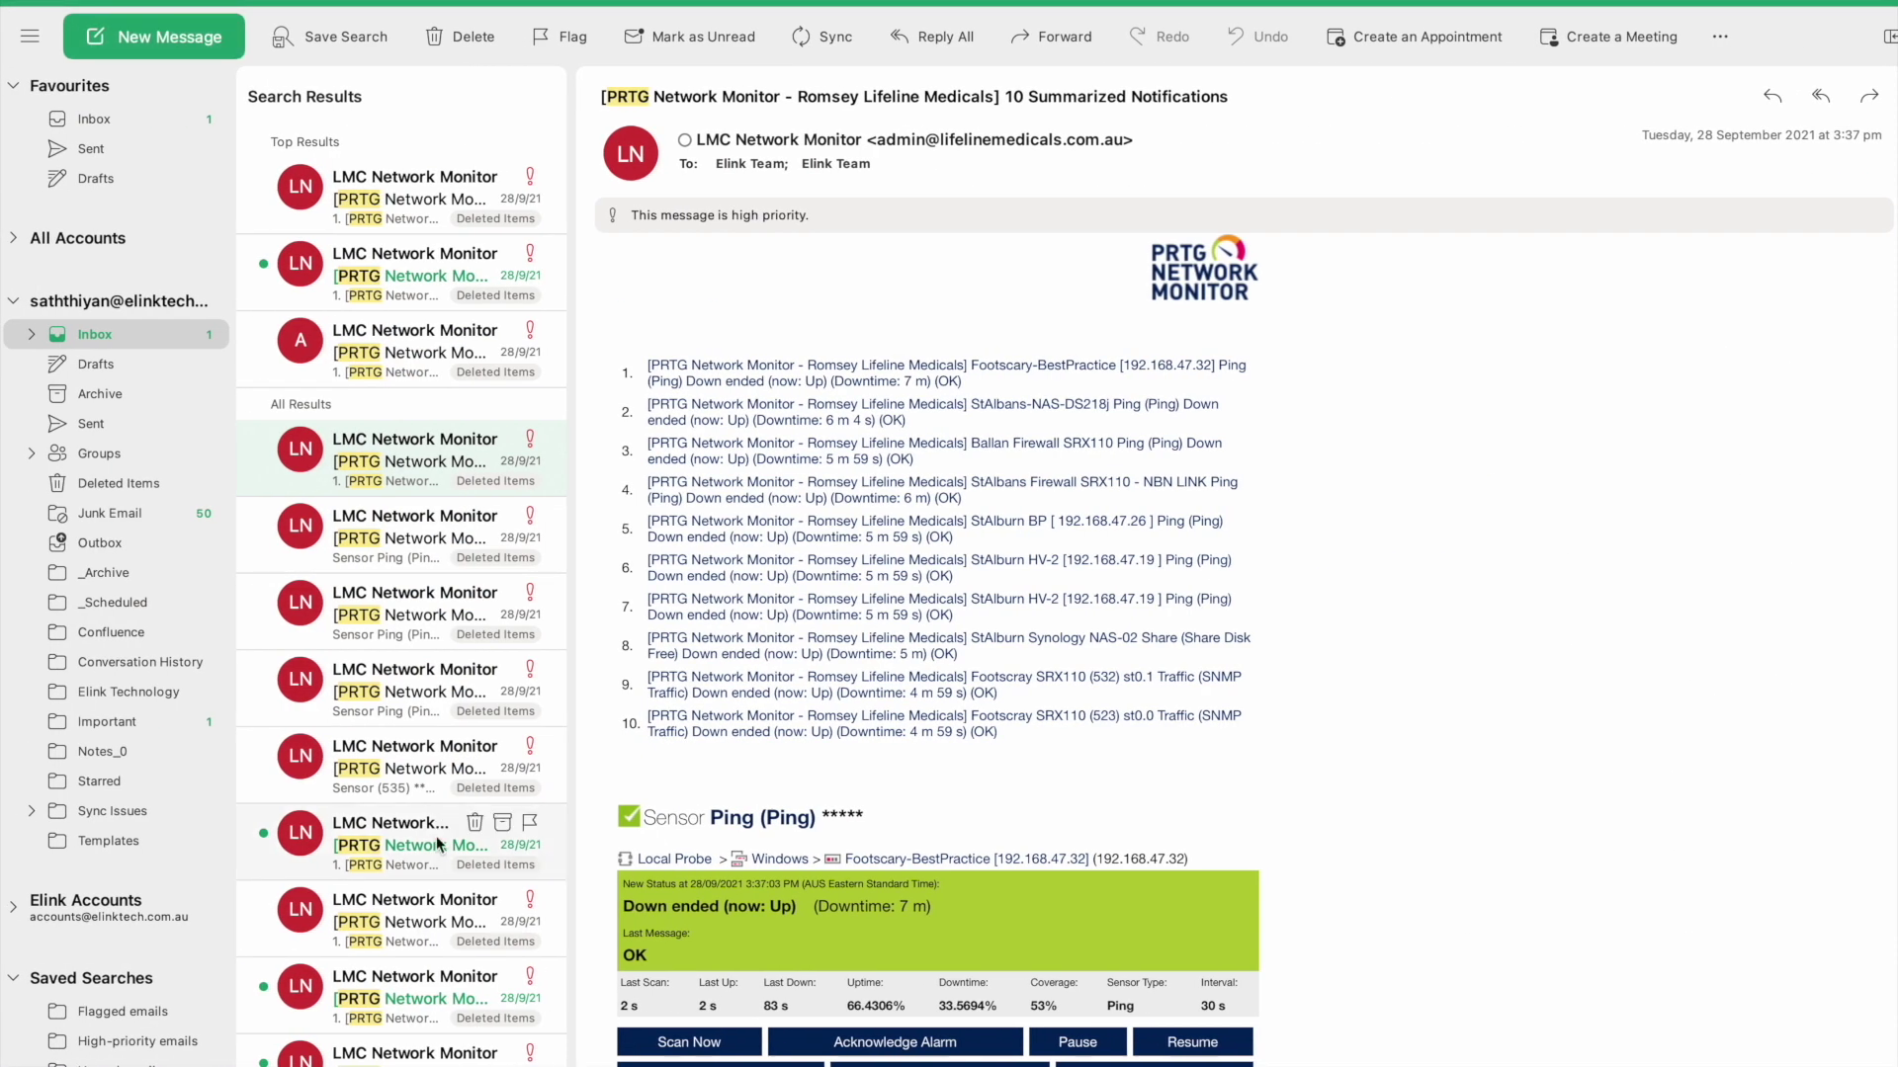
Read the 'This is a test email from PRTG' message in the Outlook Inbox
{"action": "left_click", "coordinate": [114, 326]}
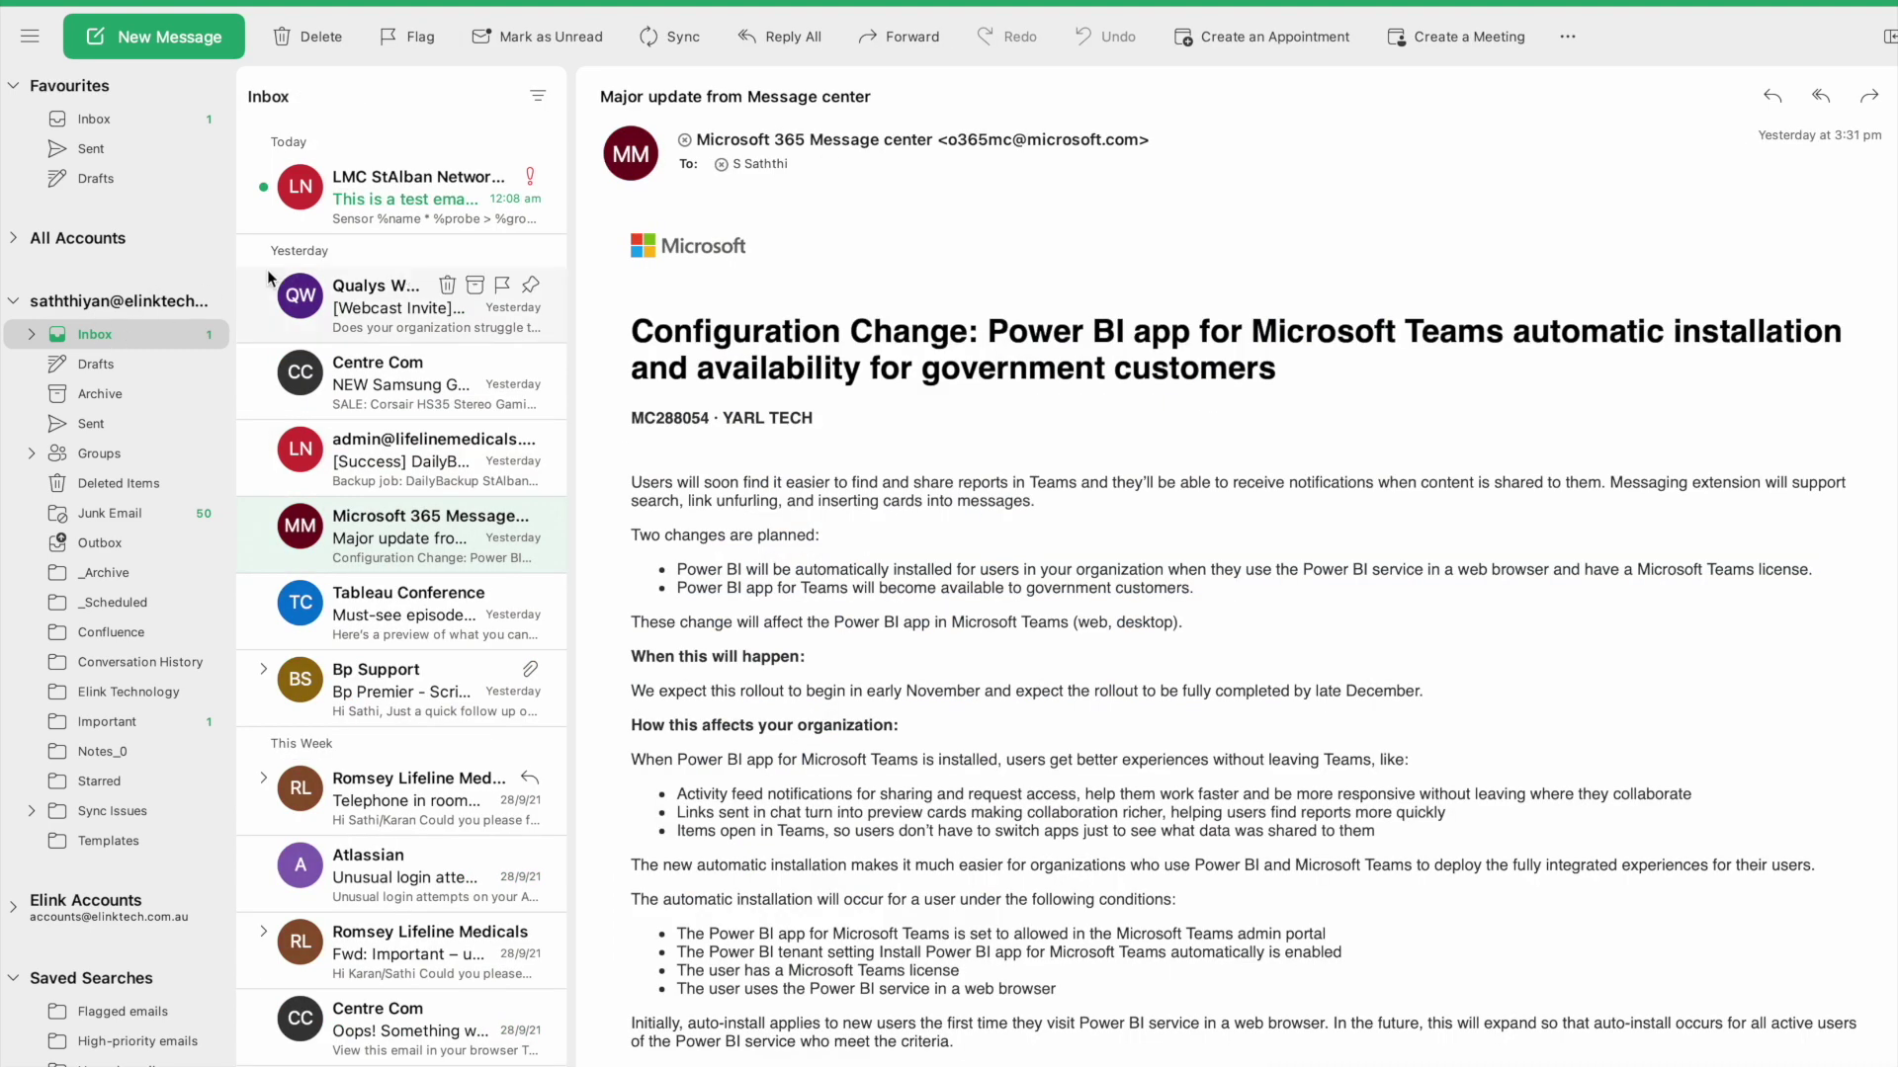
{"action": "left_click", "coordinate": [376, 211]}
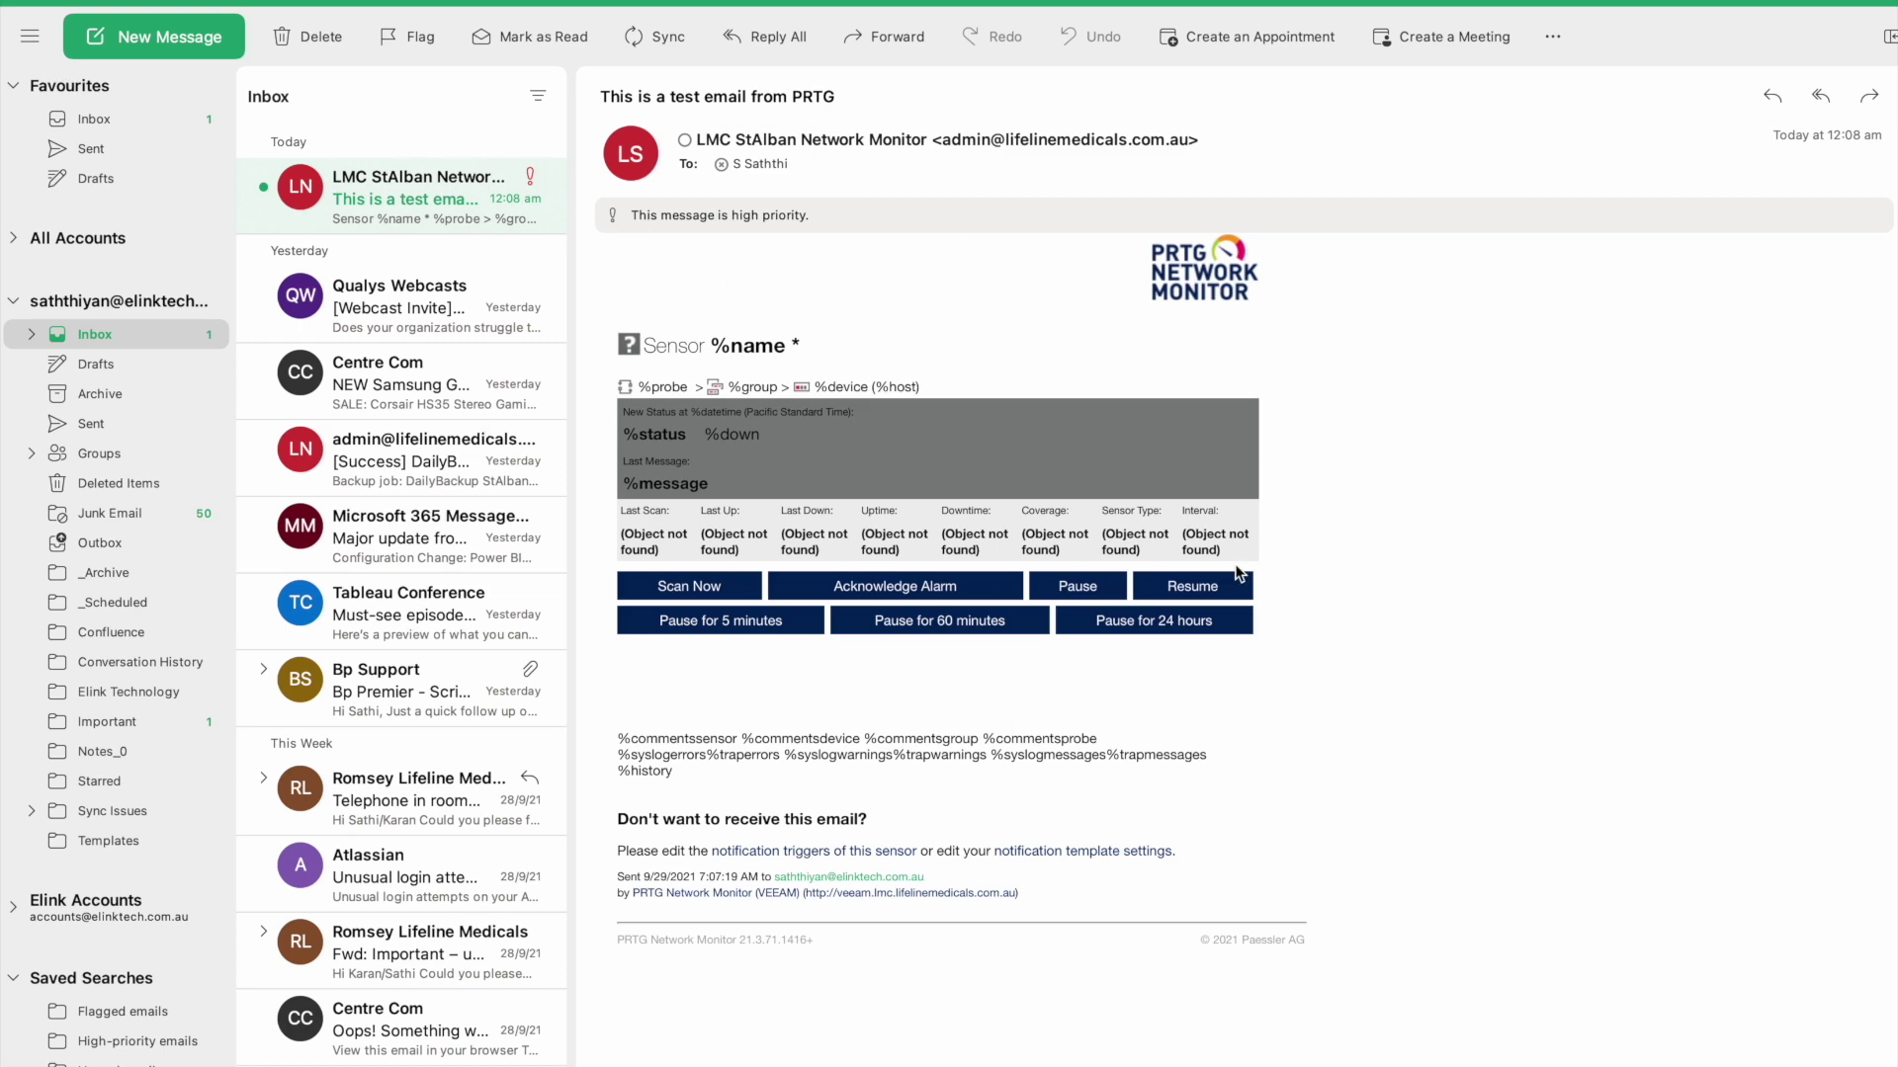
{"action": "mouse_move", "coordinate": [531, 441]}
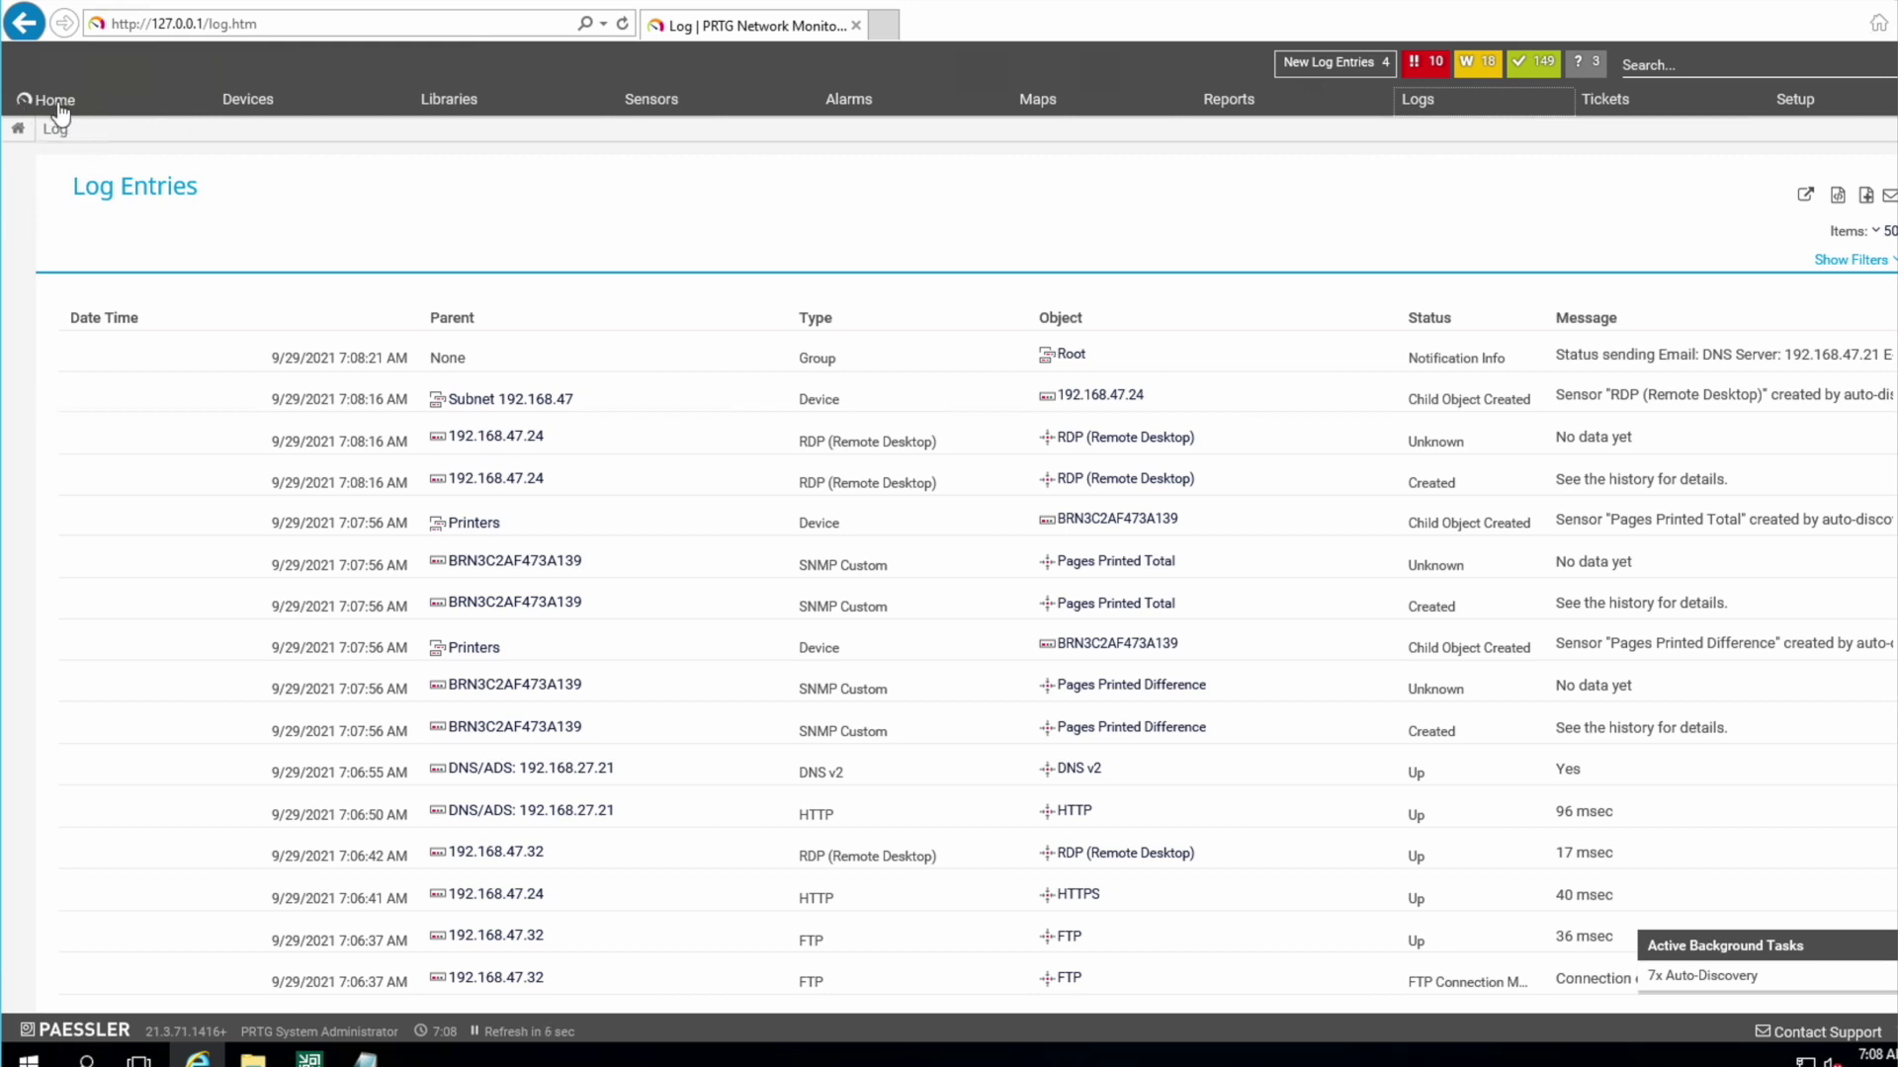
Open the Welcome to PRTG page, then the list of all devices
{"action": "mouse_move", "coordinate": [59, 112]}
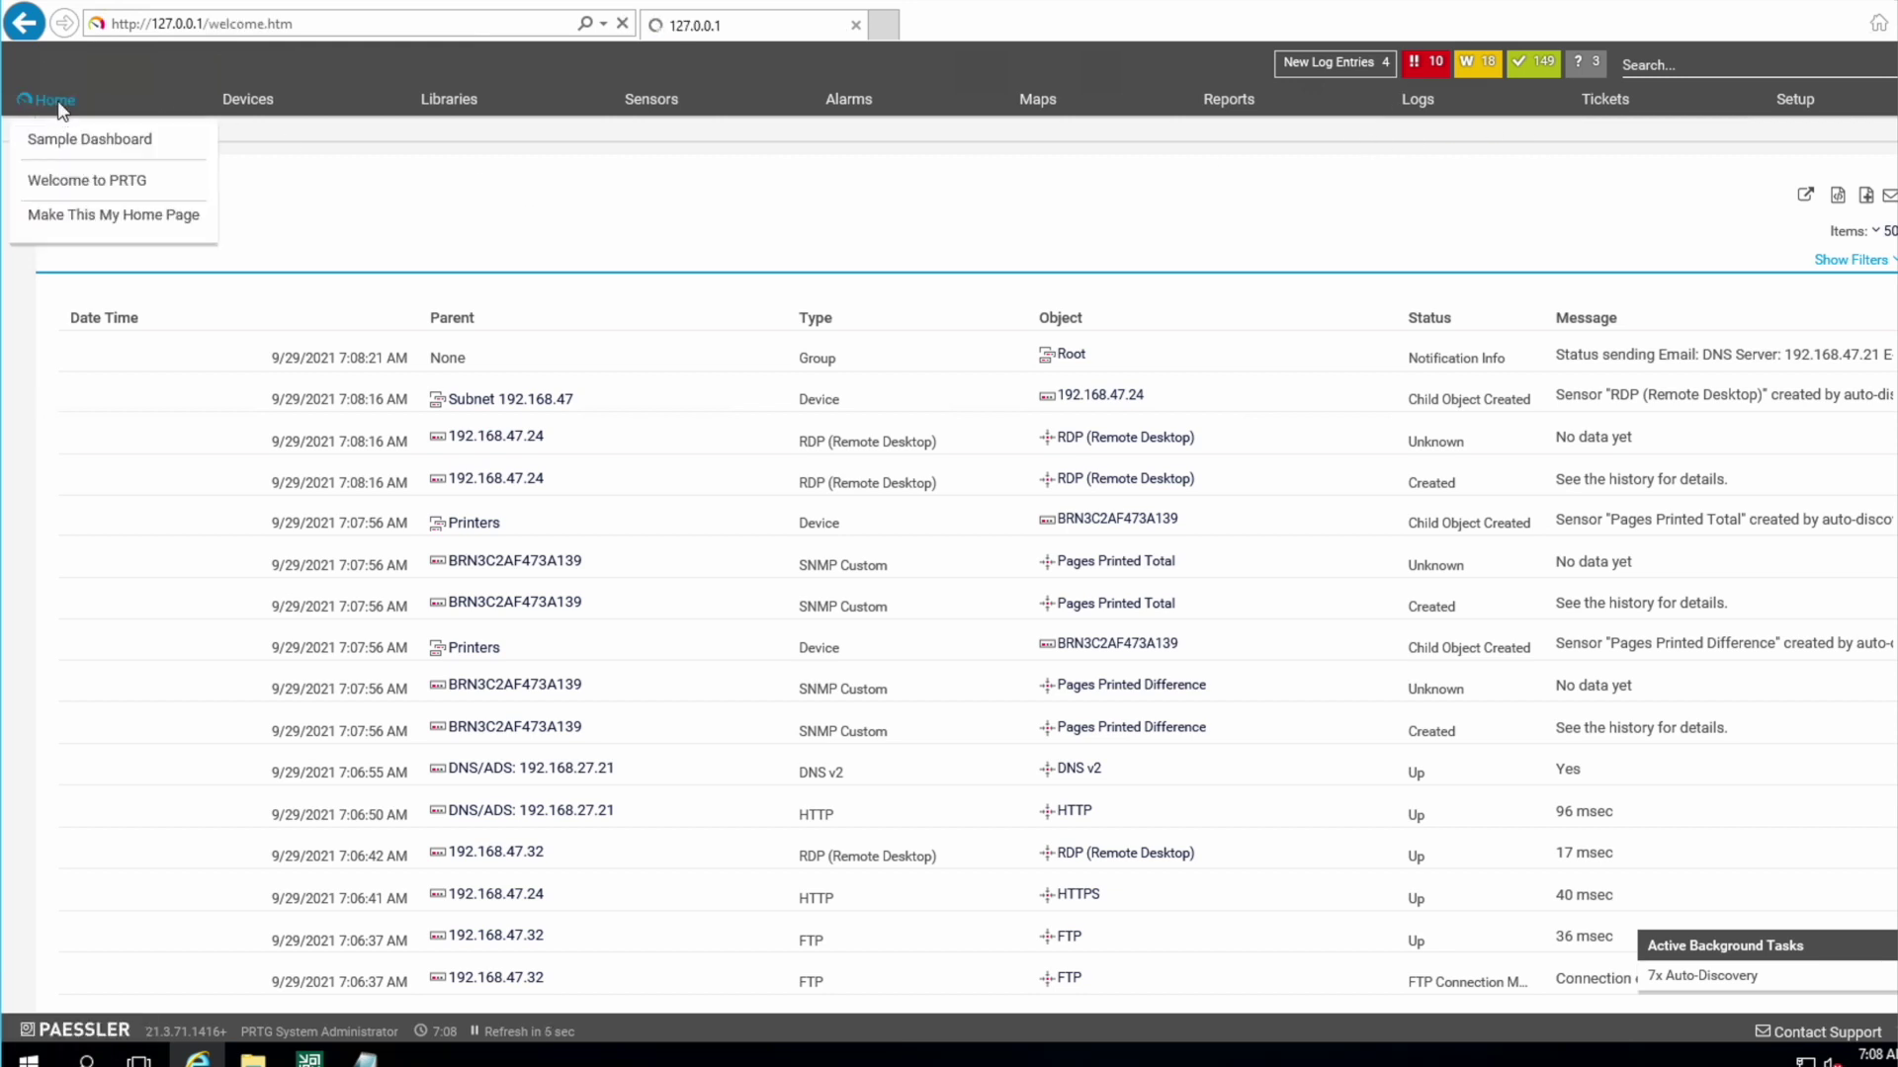
{"action": "left_click", "coordinate": [107, 186]}
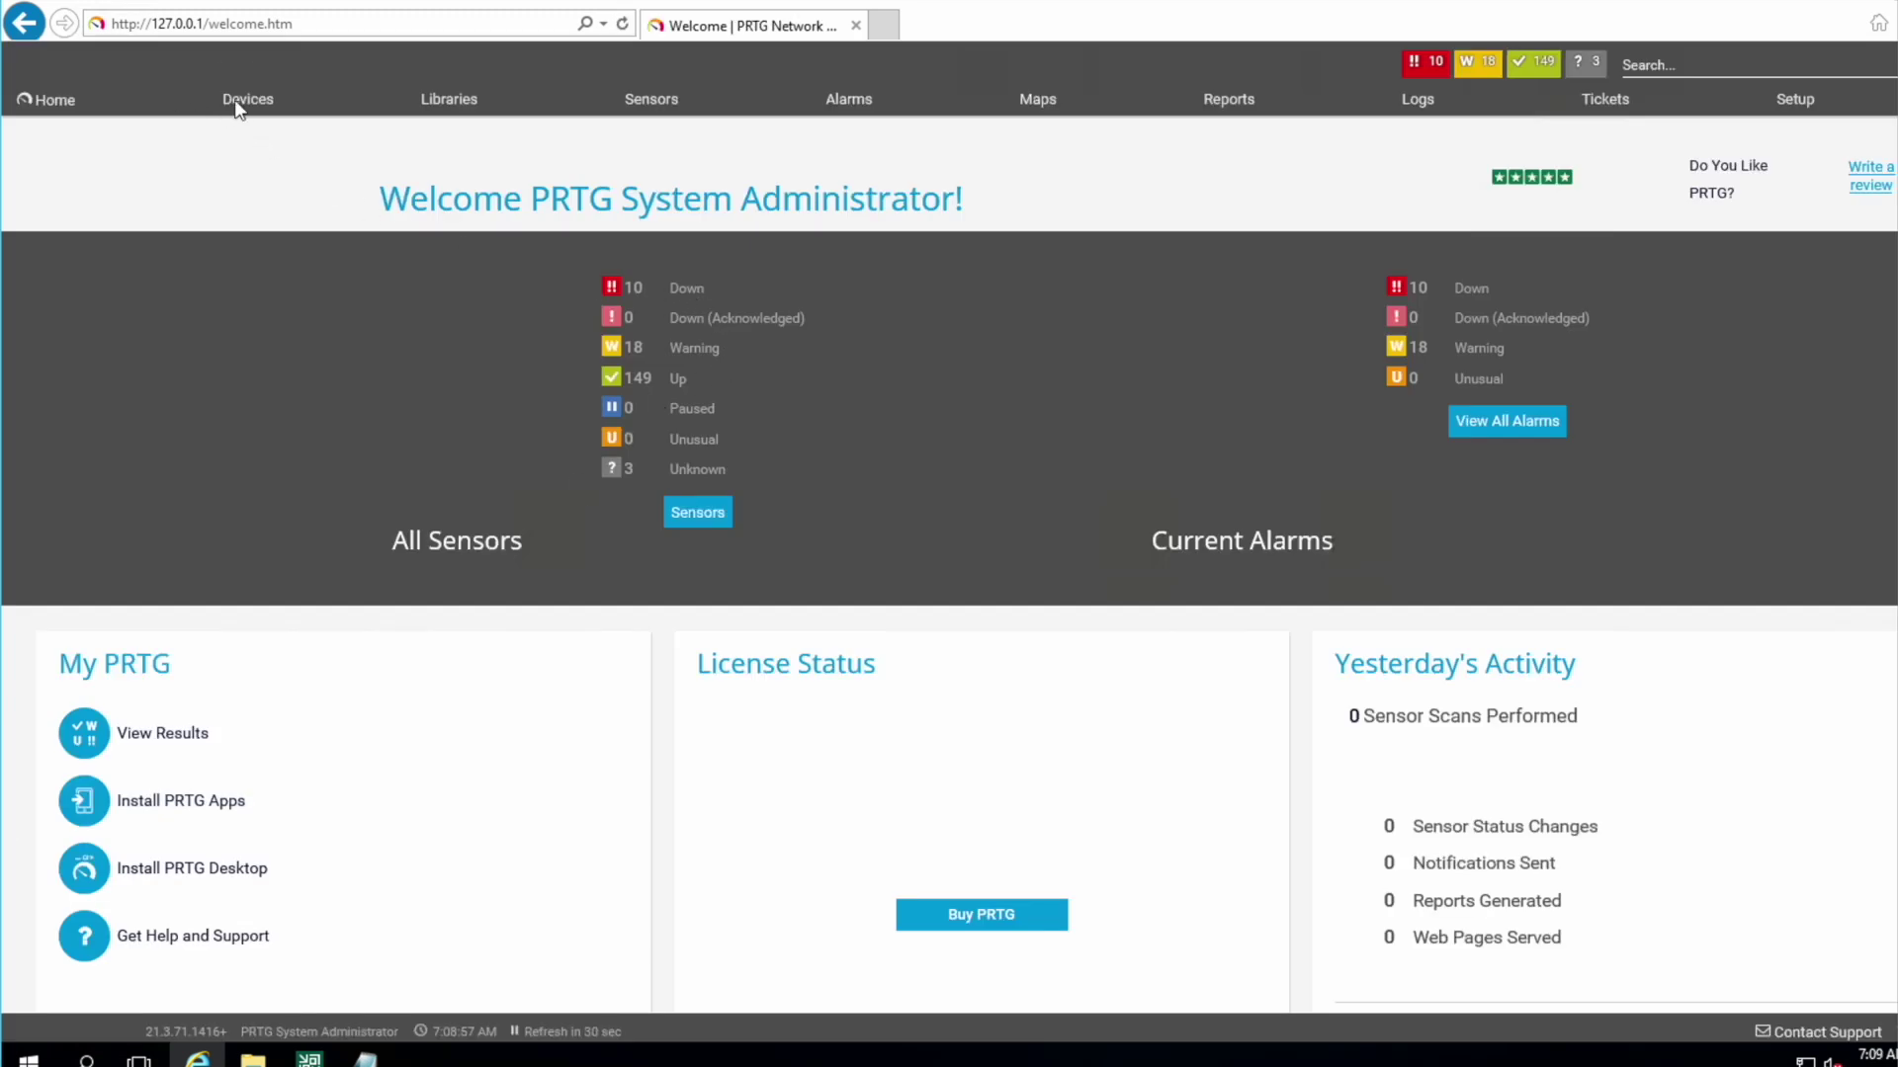
{"action": "mouse_move", "coordinate": [259, 110]}
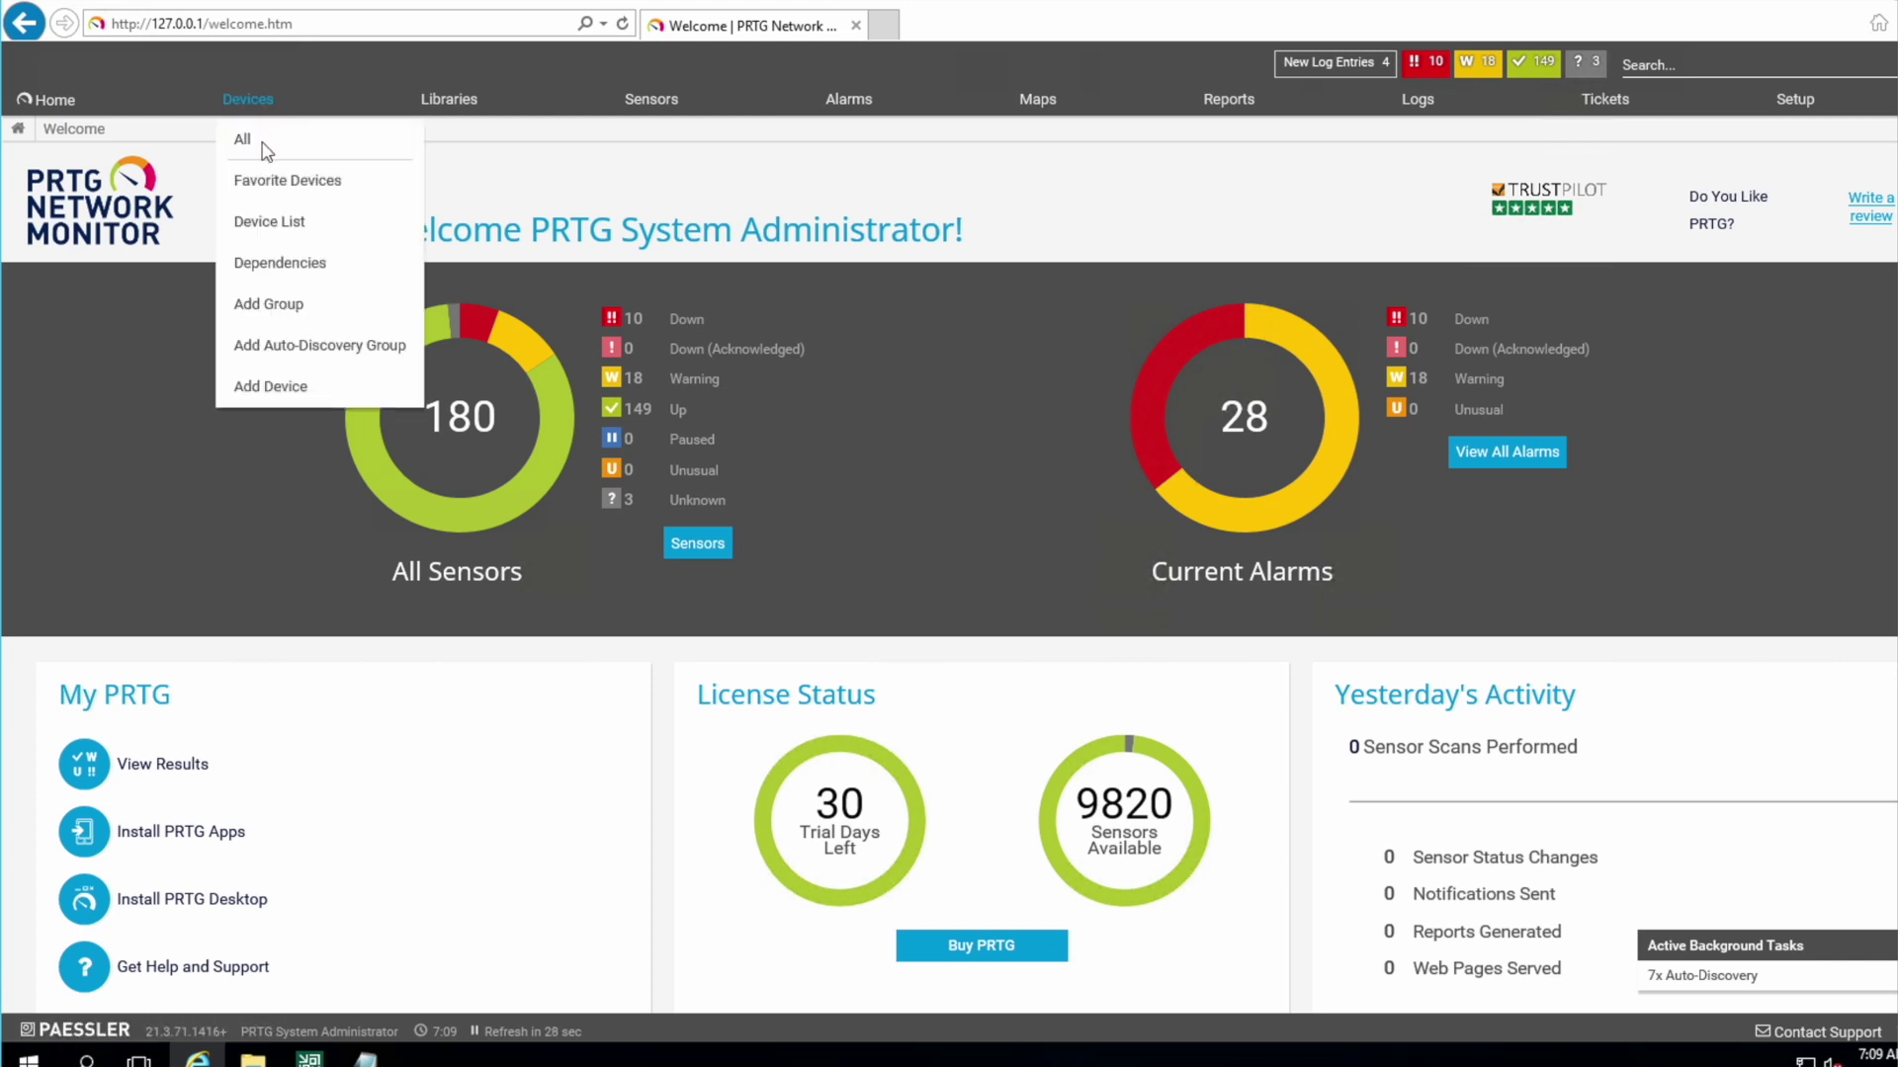
{"action": "left_click", "coordinate": [263, 152]}
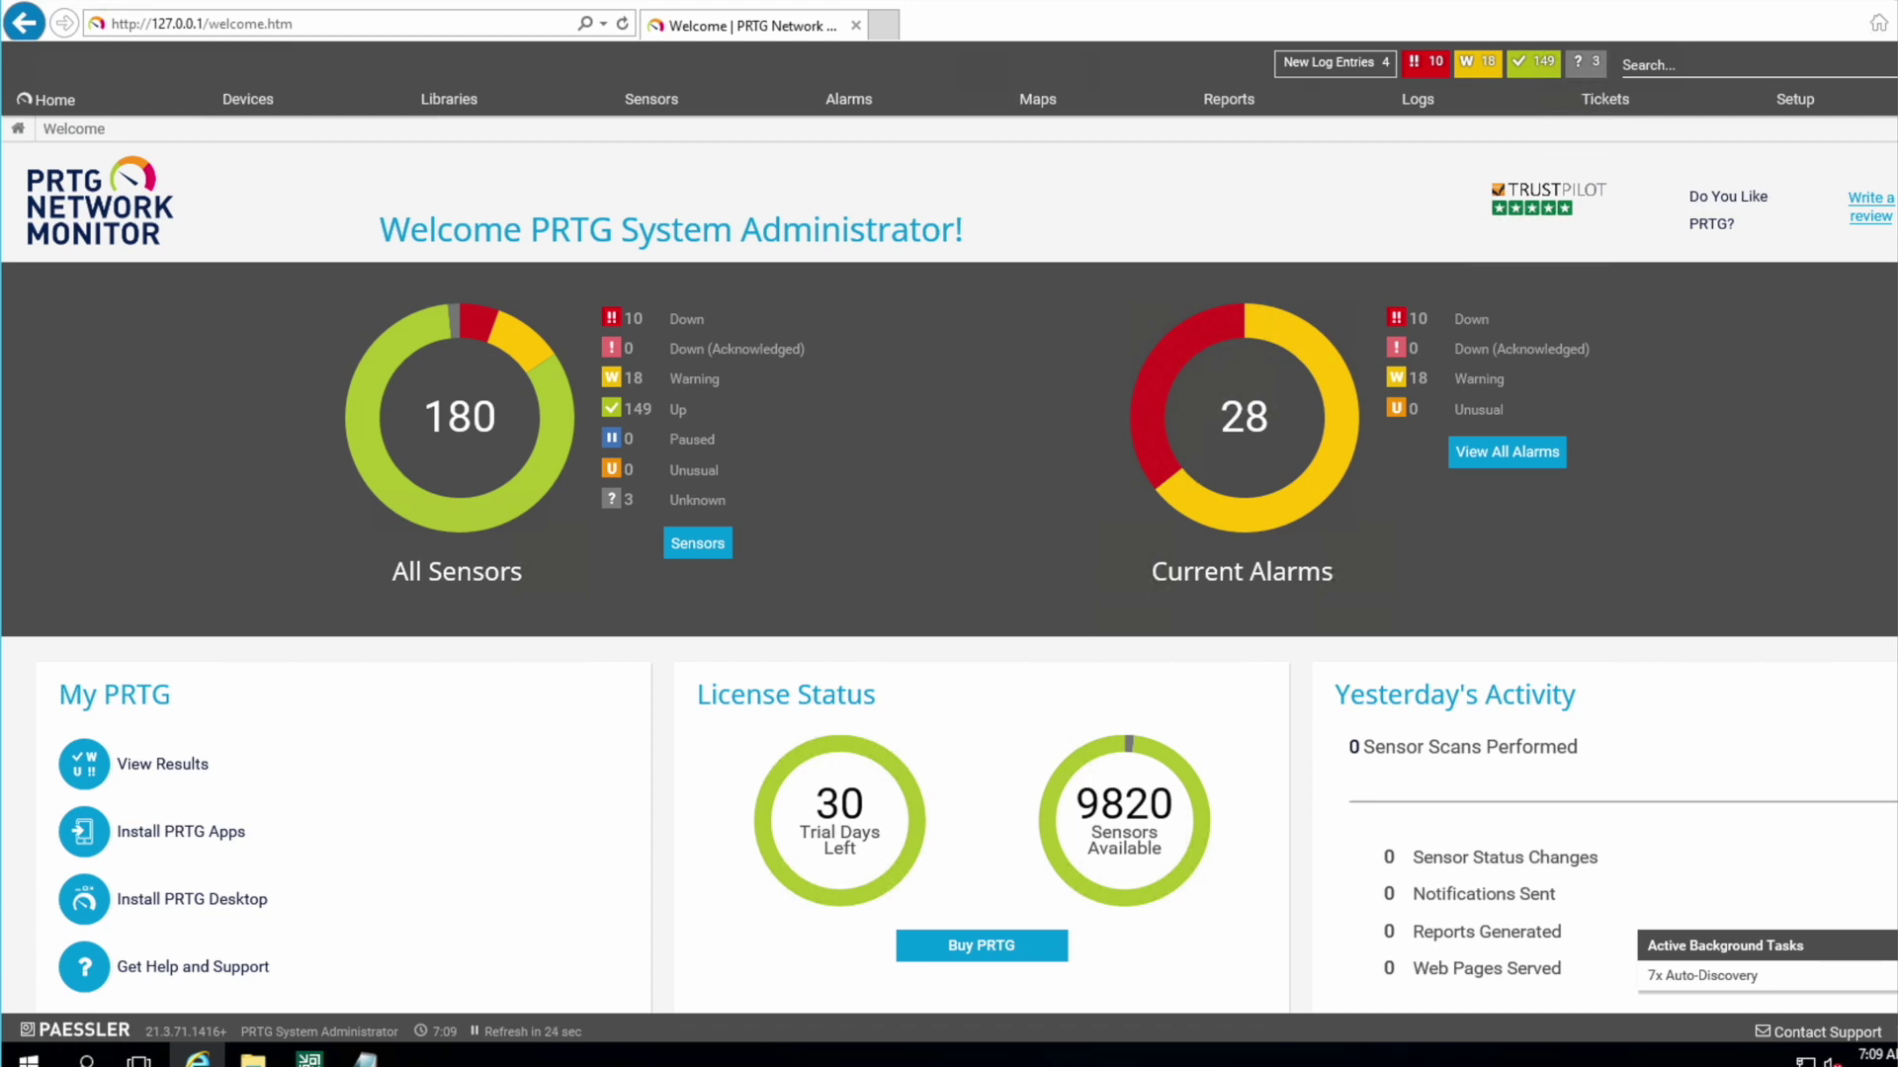
Expand the full device tree and open the Servers group holding the radiology device
{"action": "left_click", "coordinate": [240, 107]}
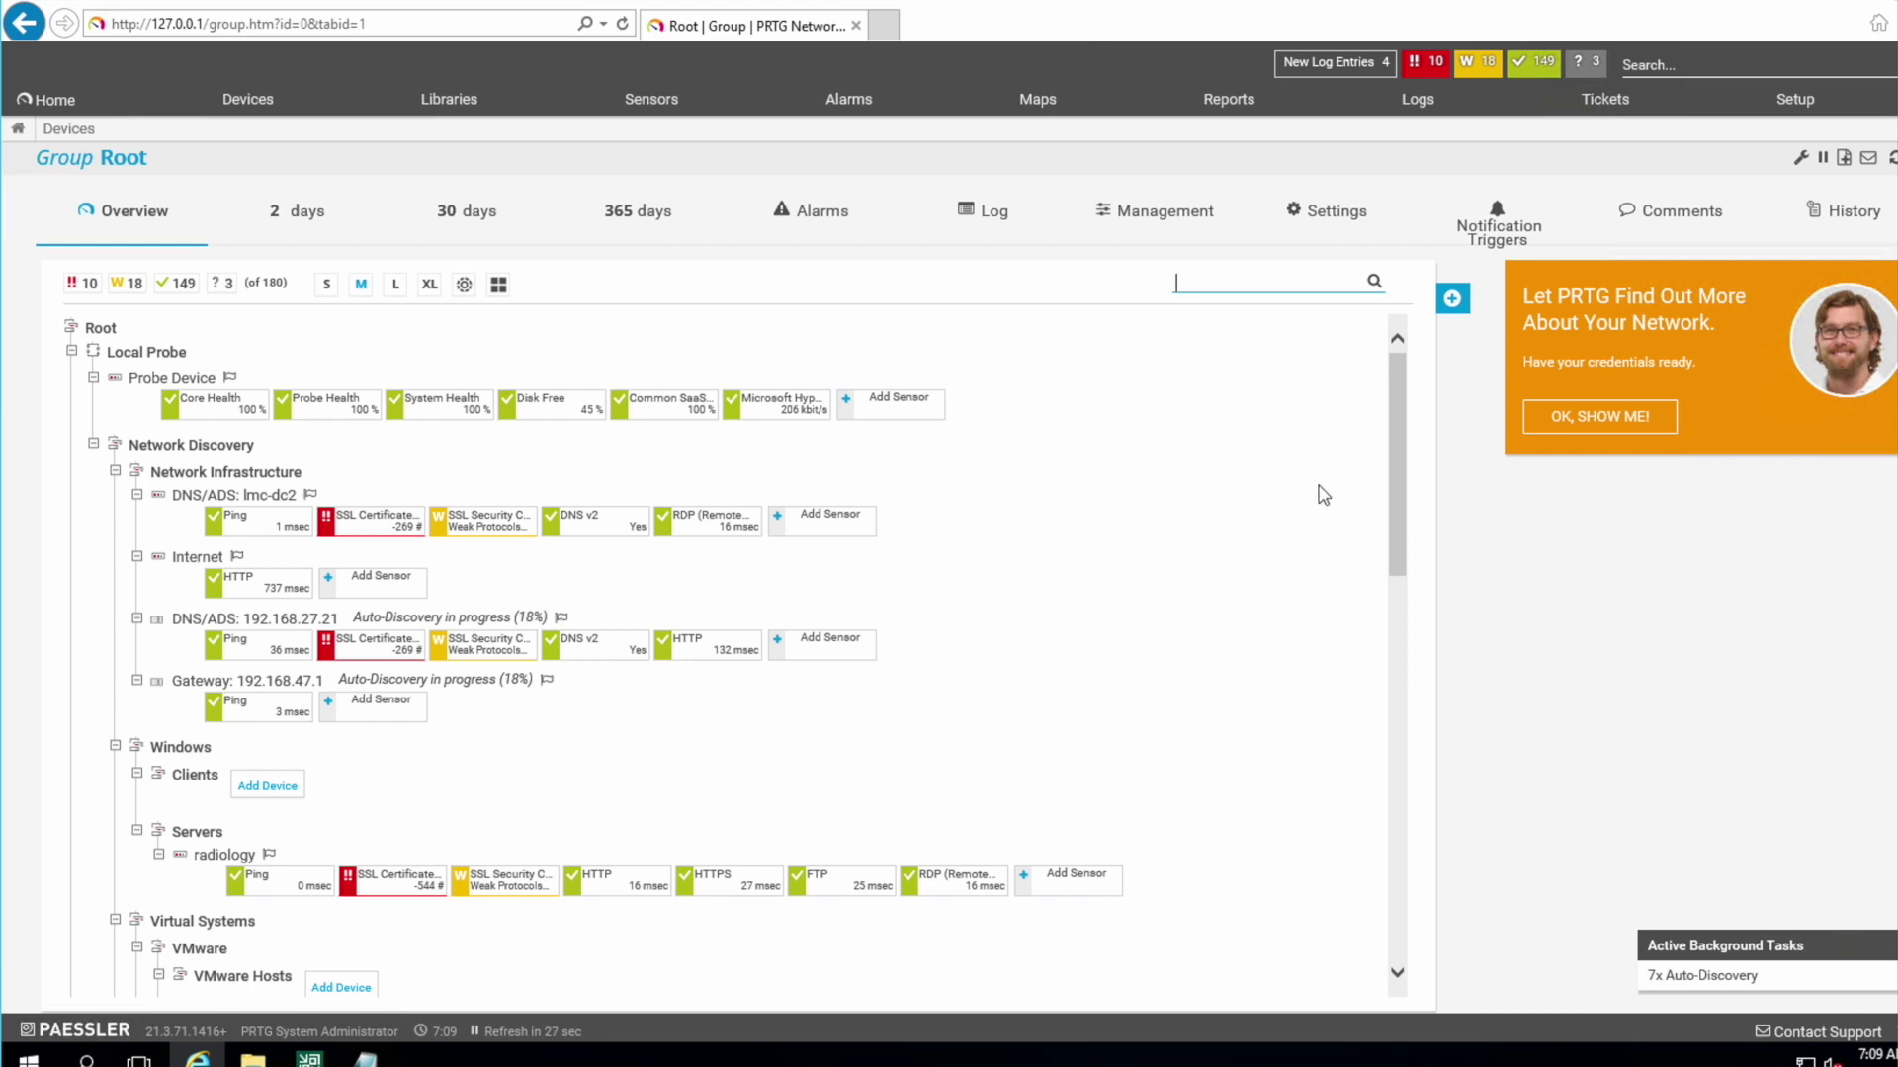
{"action": "left_click_drag", "start_coordinate": [1399, 385], "coordinate": [1377, 691]}
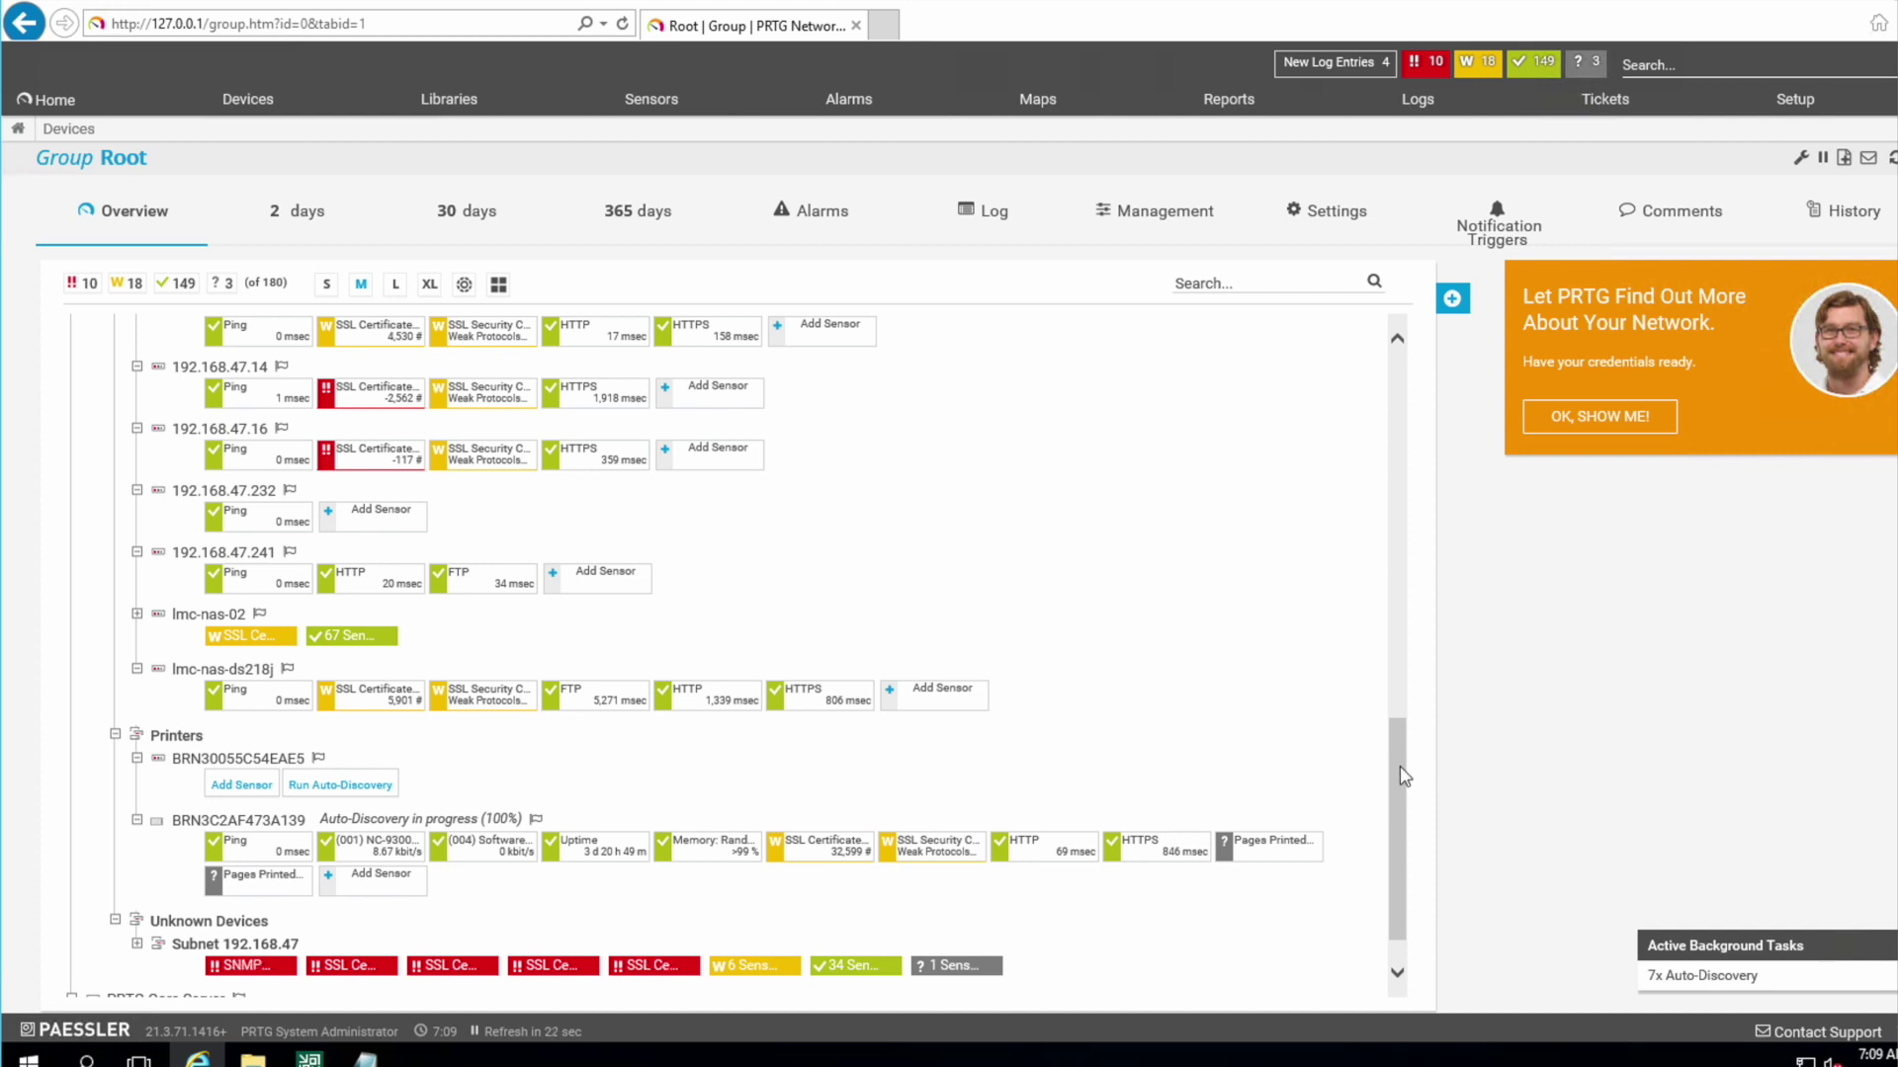
{"action": "left_click_drag", "start_coordinate": [1398, 840], "coordinate": [1399, 358]}
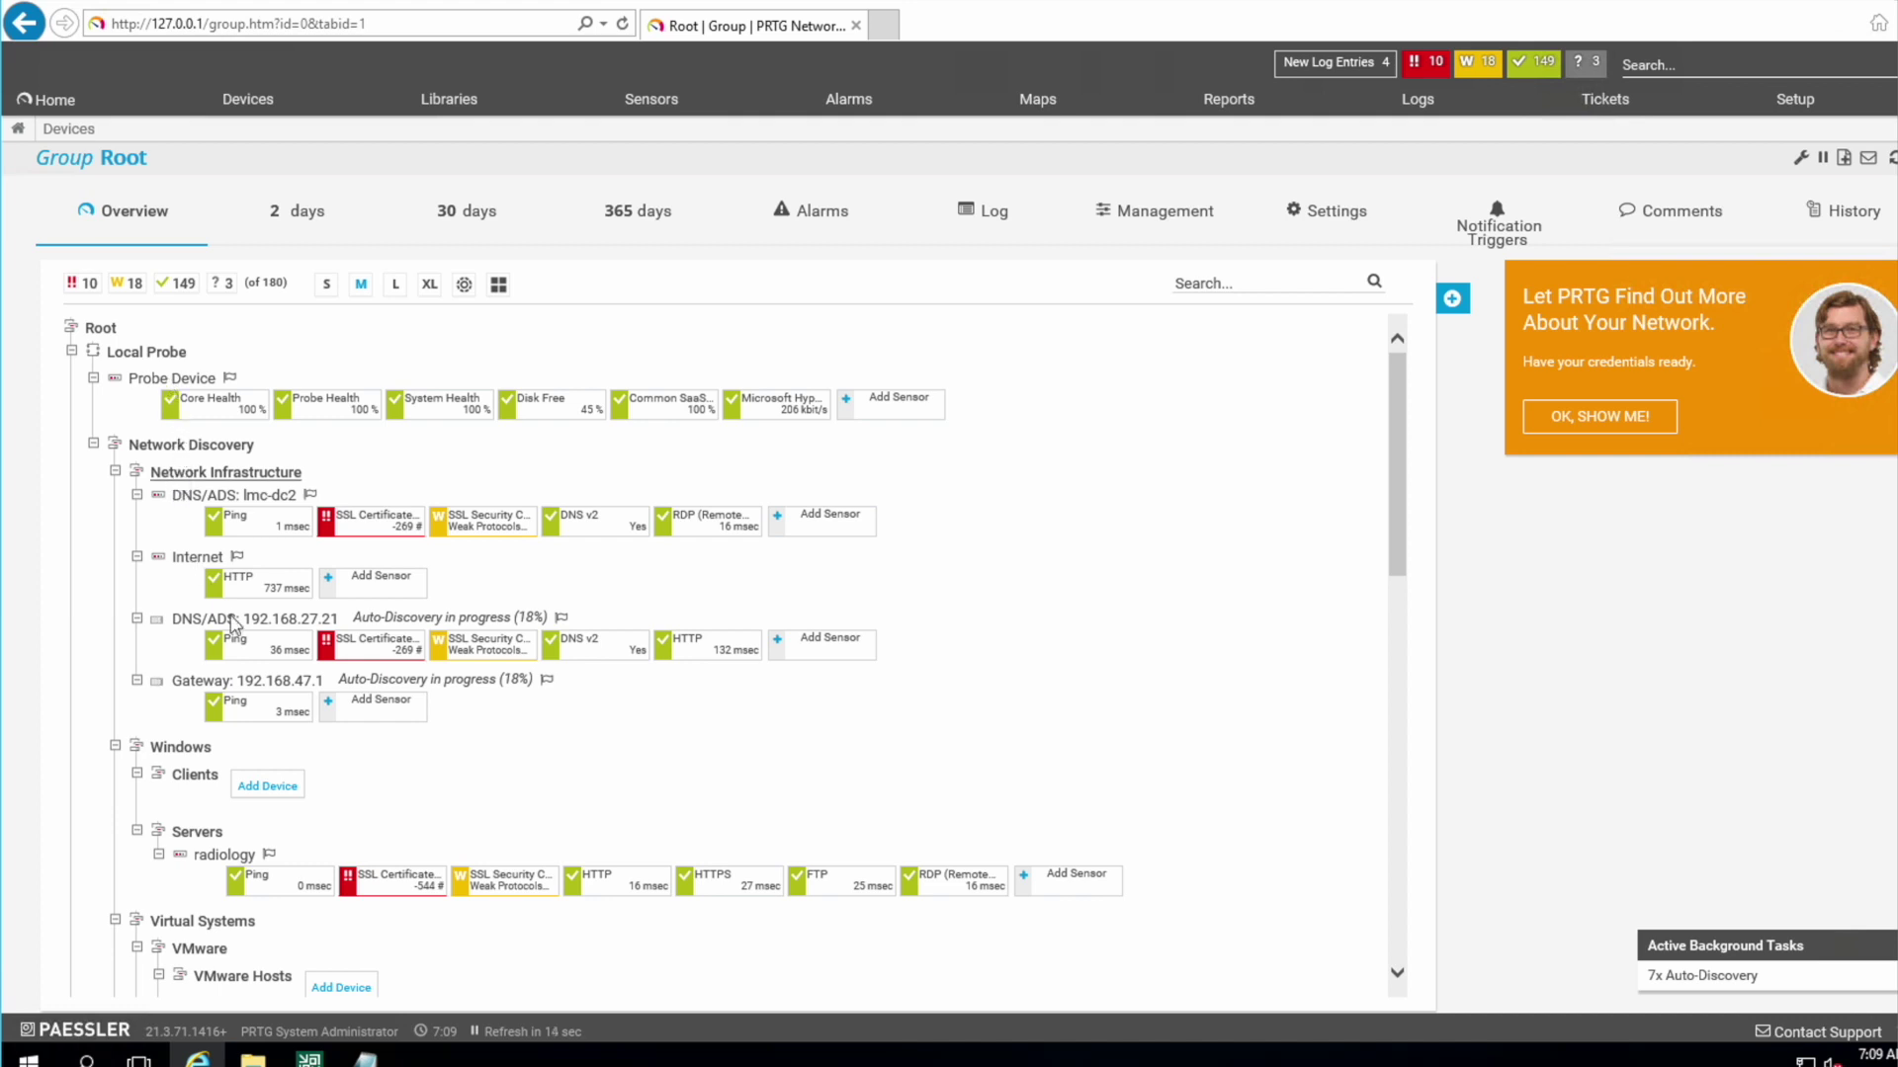
{"action": "scroll", "coordinate": [203, 783], "scroll_direction": "down", "scroll_amount": 1}
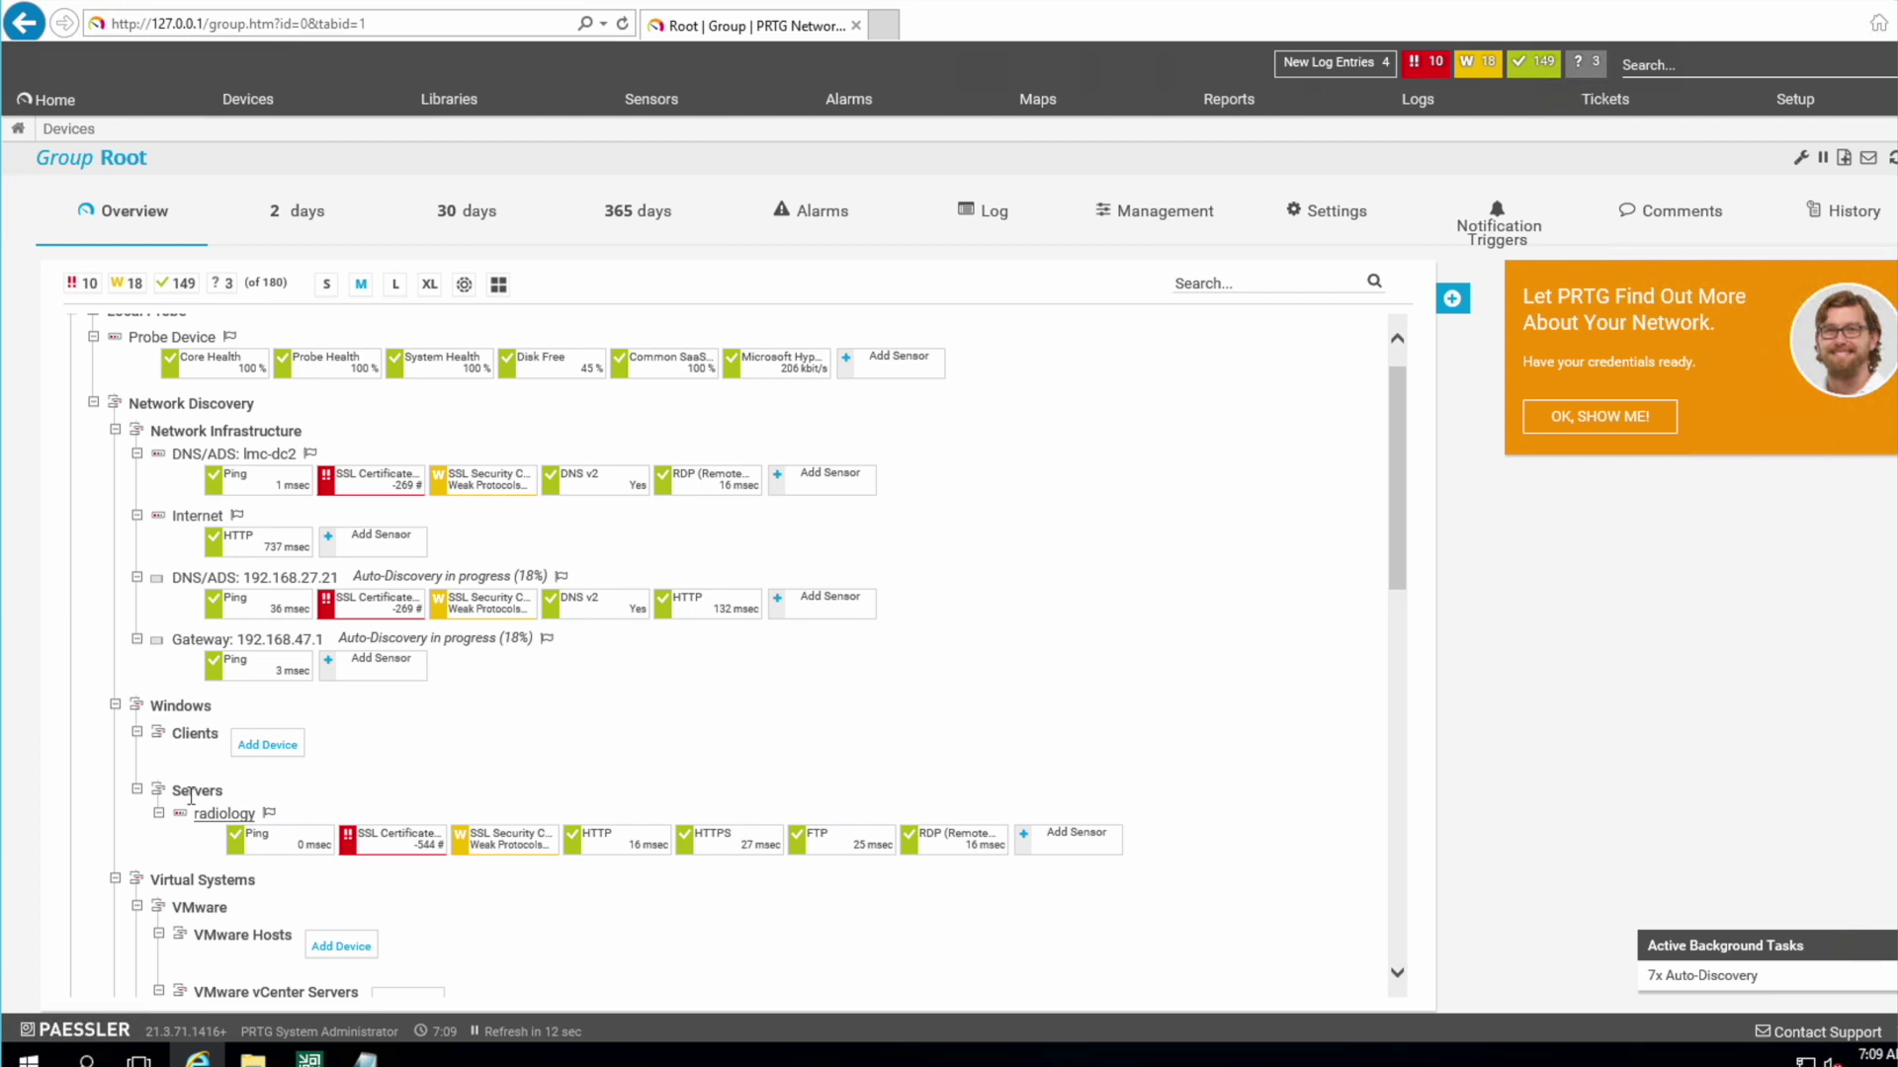
{"action": "left_click", "coordinate": [194, 792]}
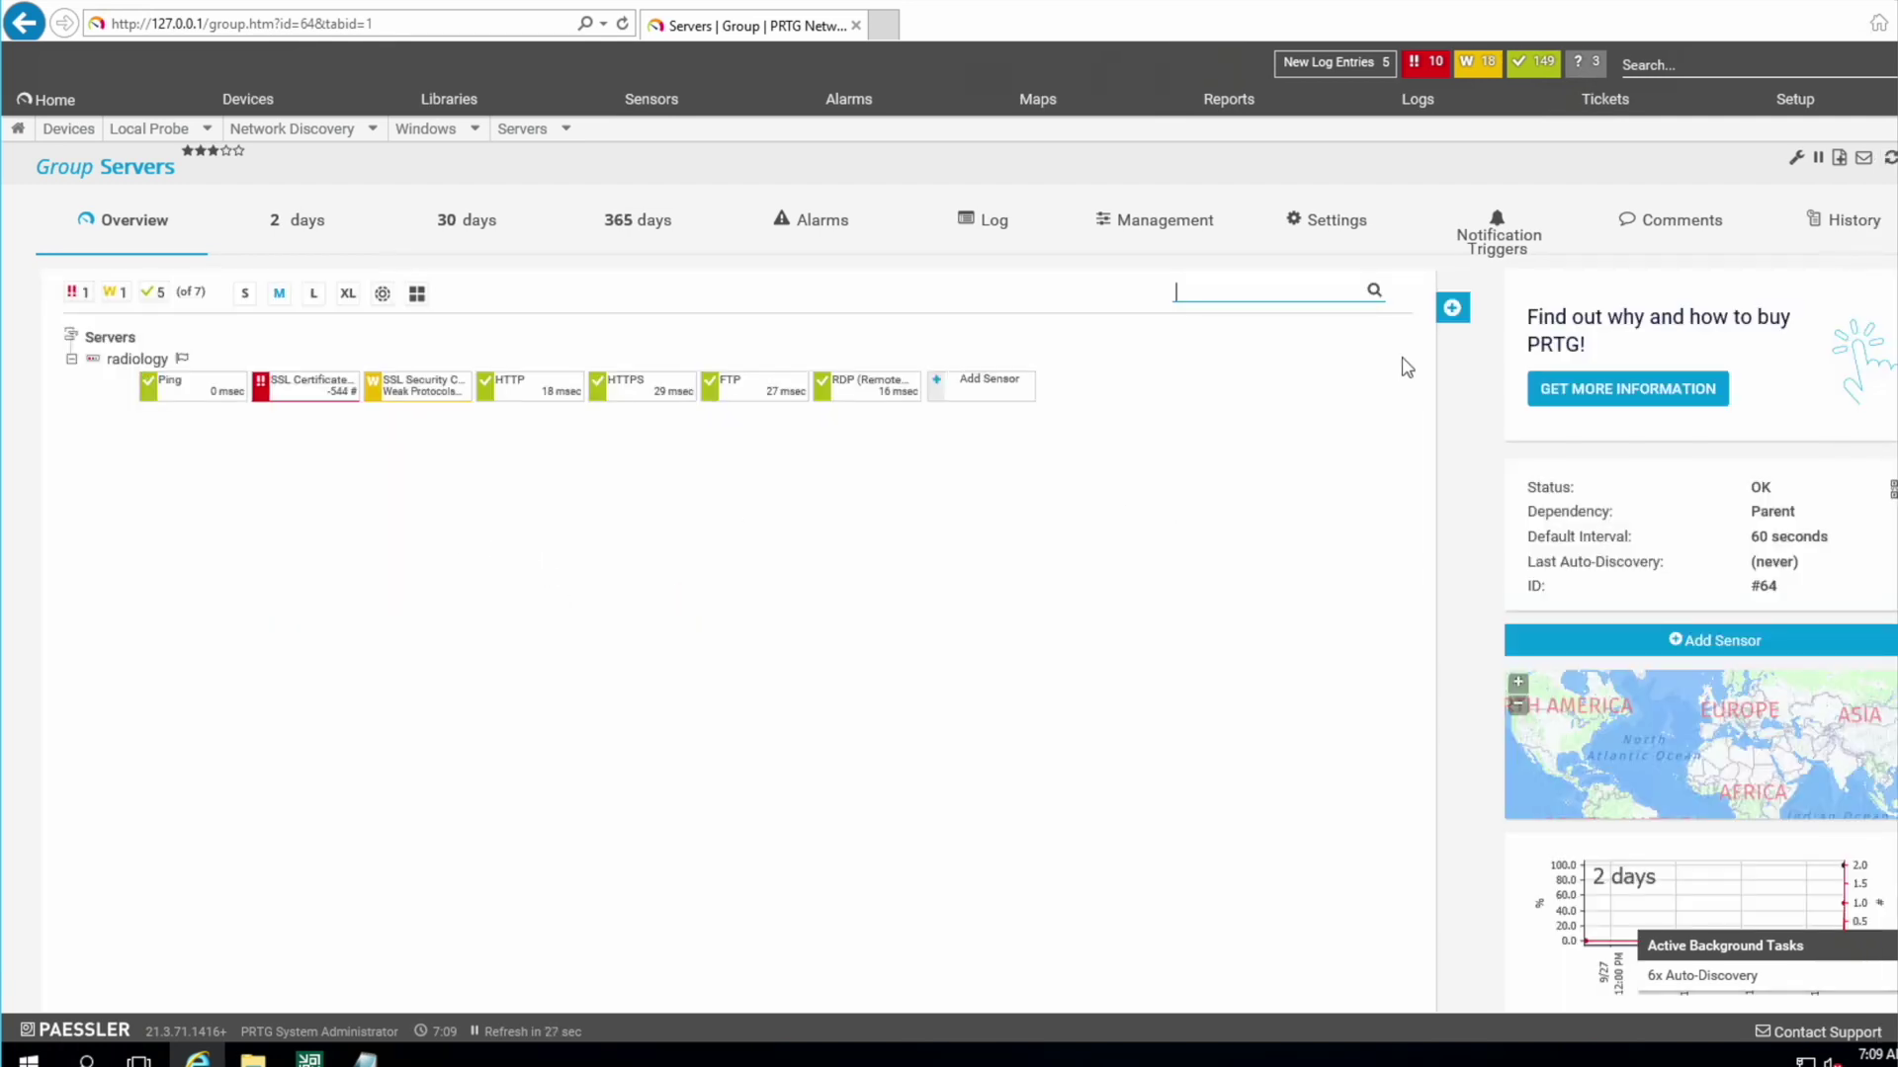
{"action": "left_click", "coordinate": [1452, 308]}
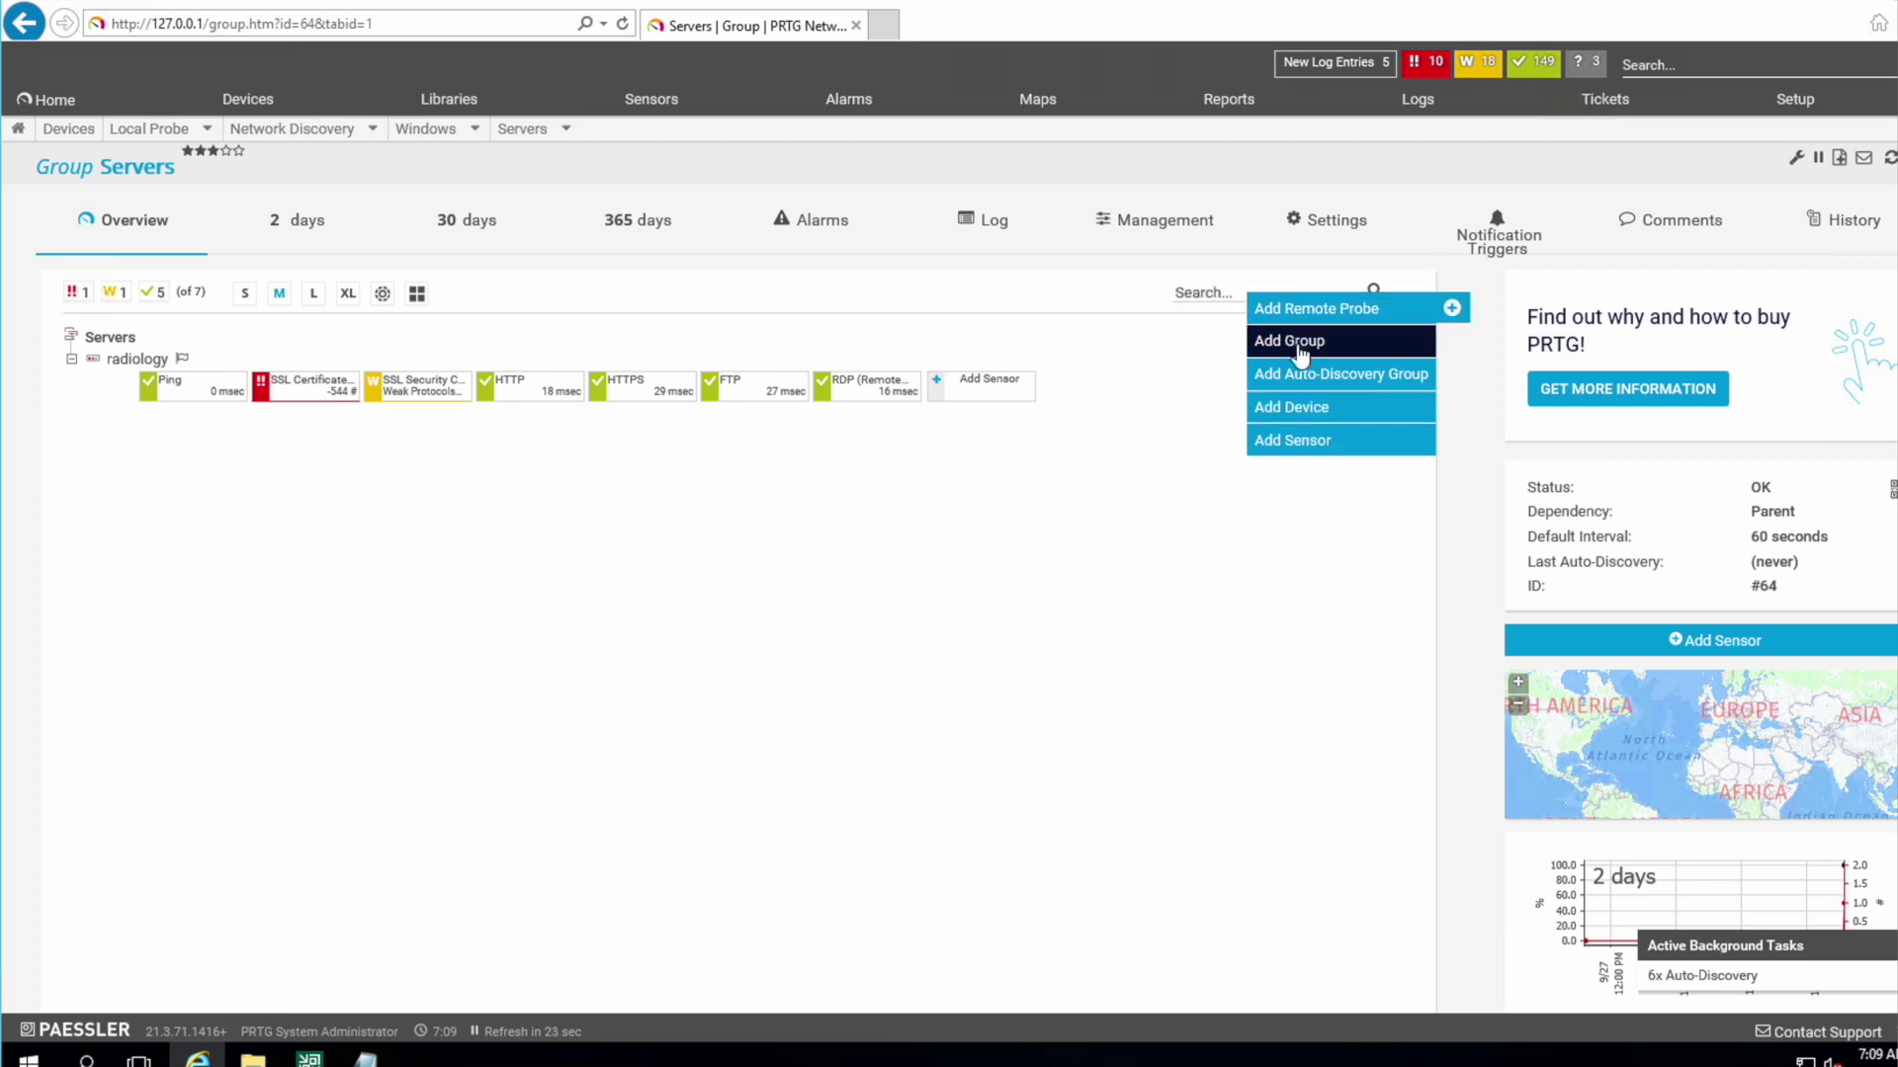
Start a new device and choose Servers as its parent group
{"action": "left_click", "coordinate": [1296, 407]}
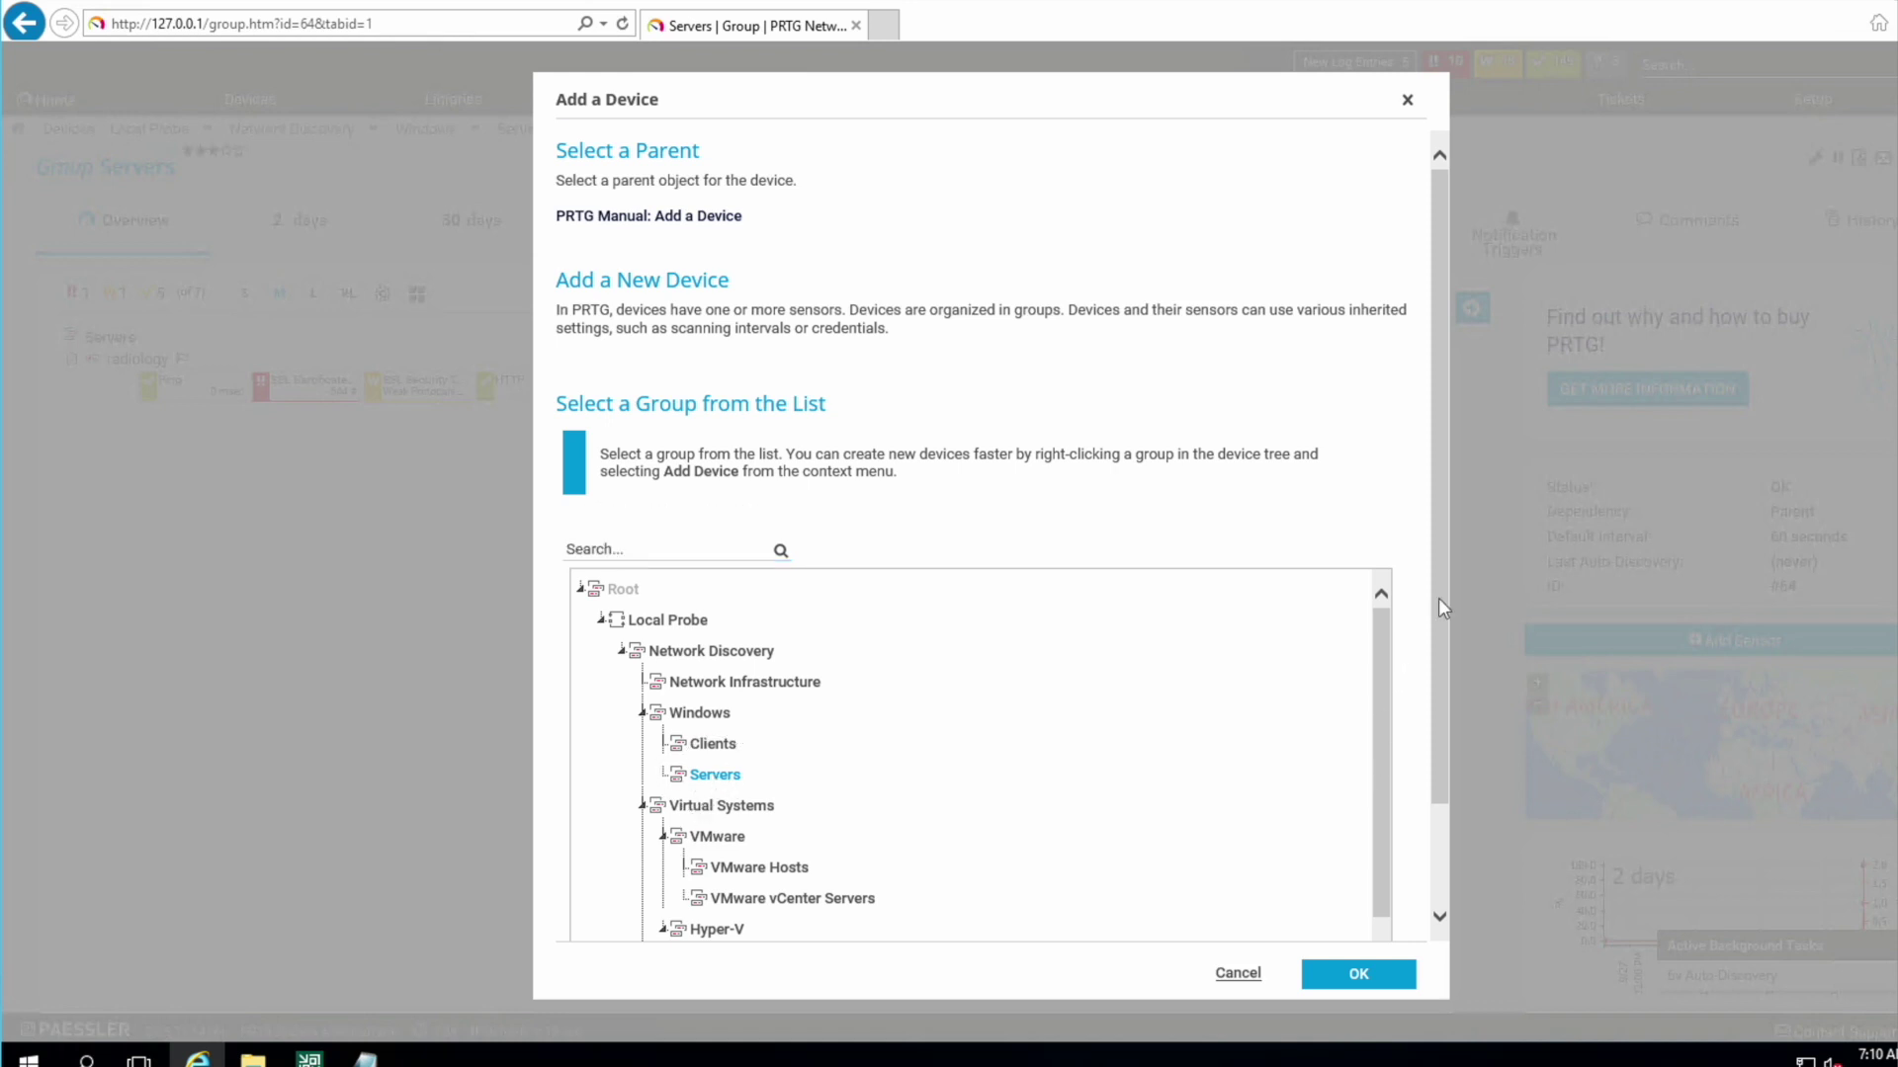
{"action": "left_click_drag", "start_coordinate": [1438, 747], "coordinate": [1438, 826]}
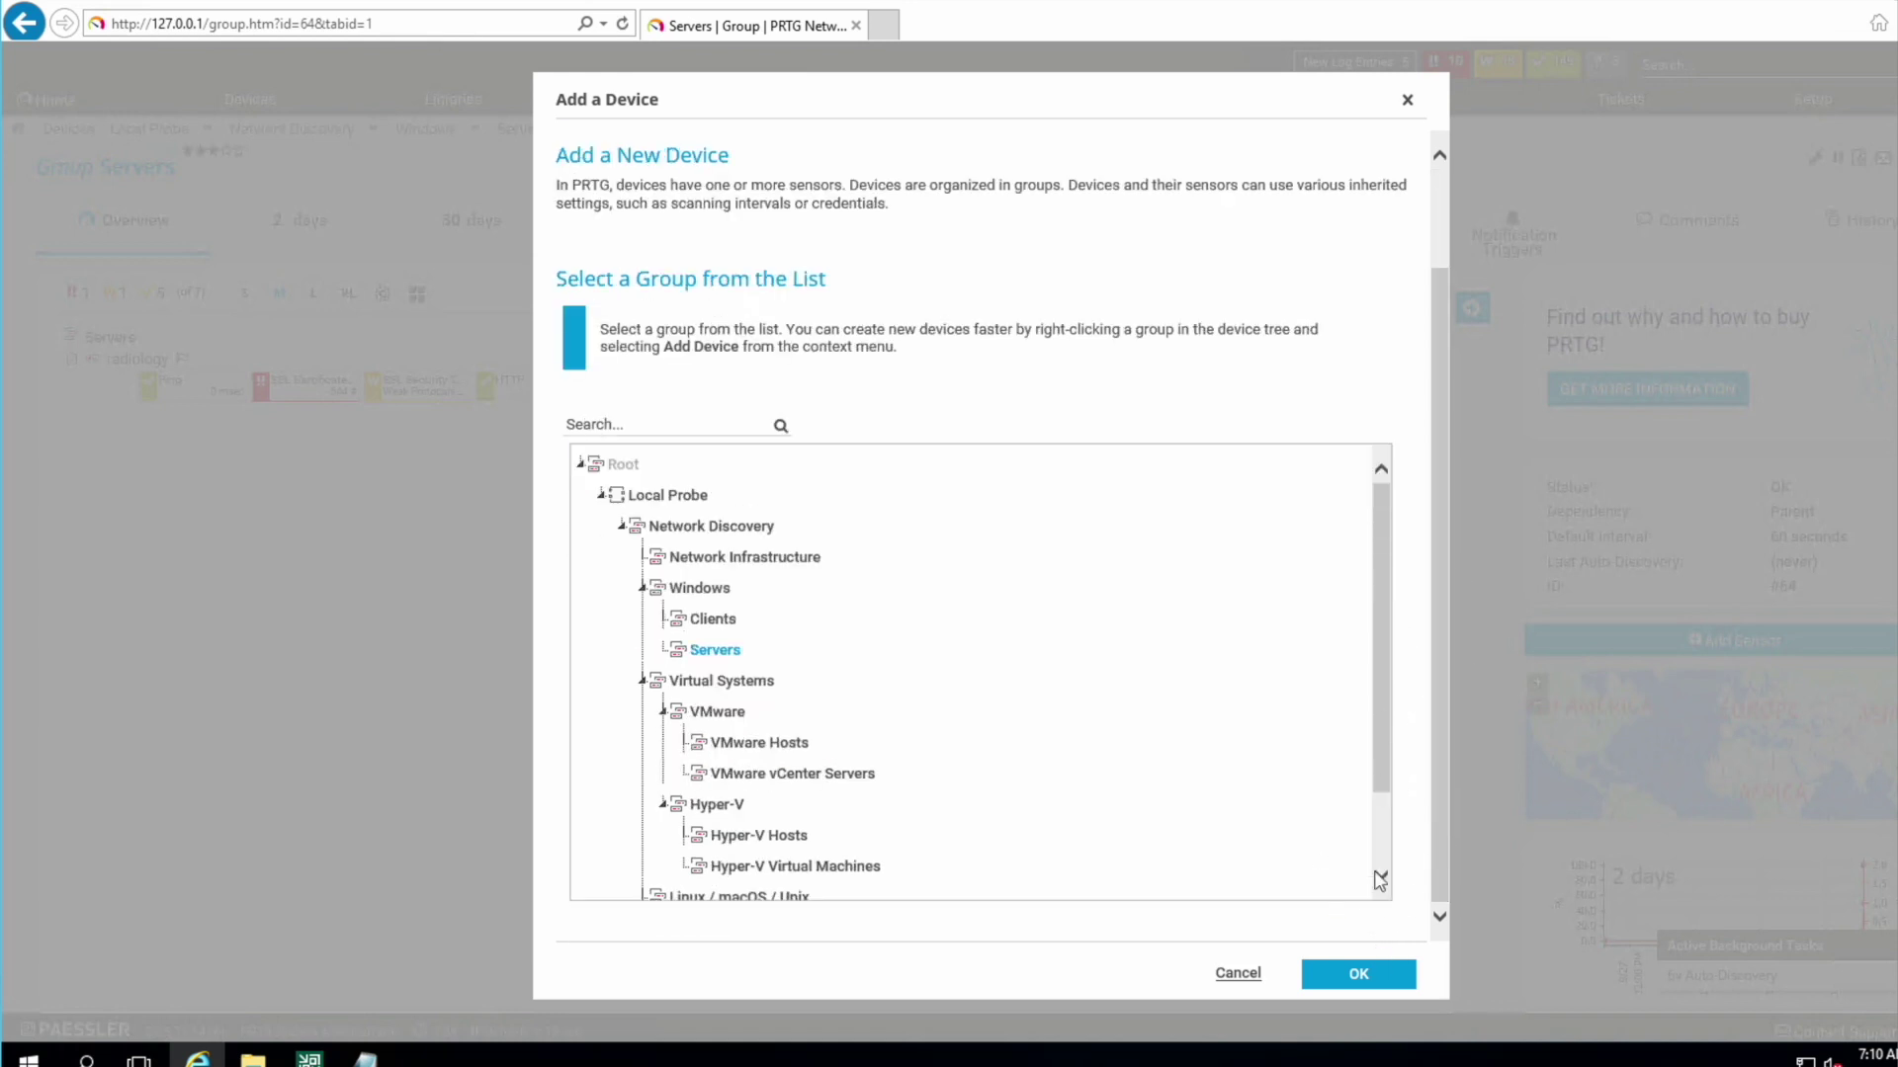
{"action": "left_click", "coordinate": [1360, 974]}
{"action": "double_click", "coordinate": [689, 591]}
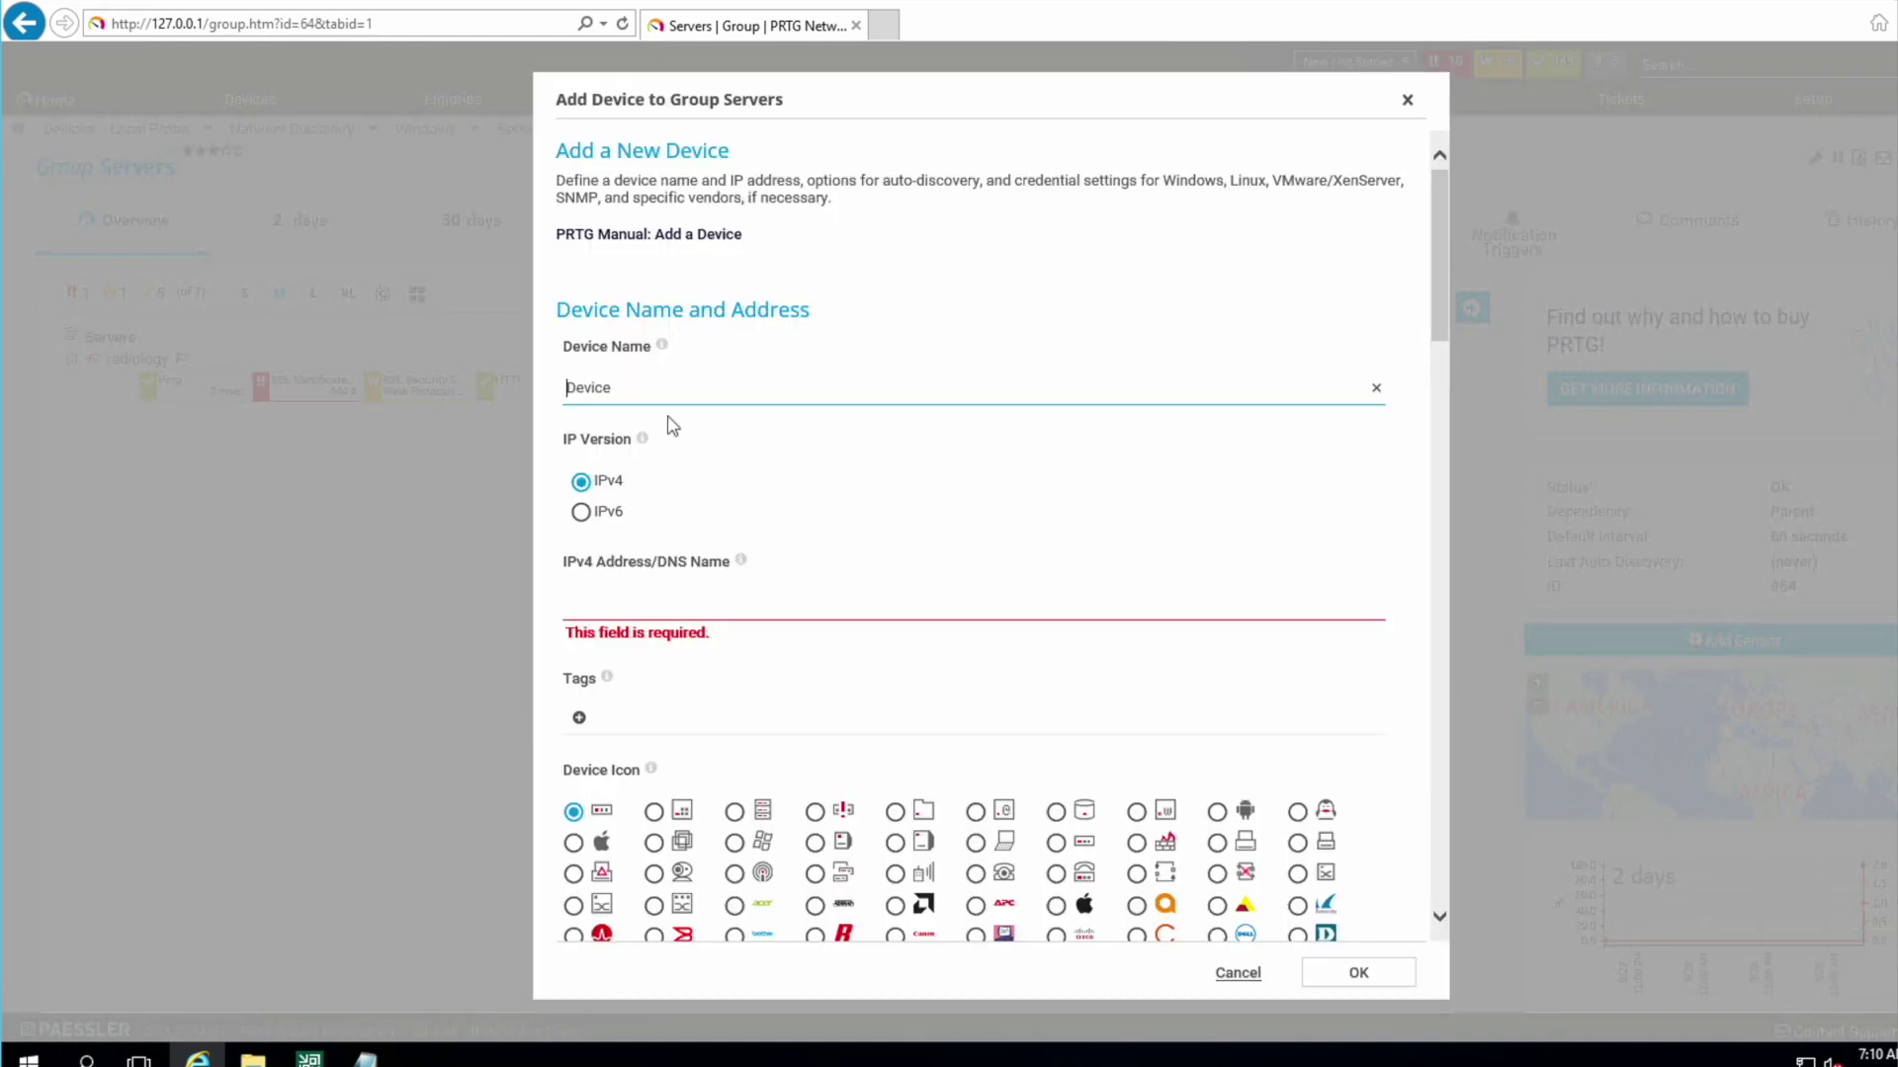
Replace the default device name with StAlban_HV3
{"action": "left_click", "coordinate": [613, 387]}
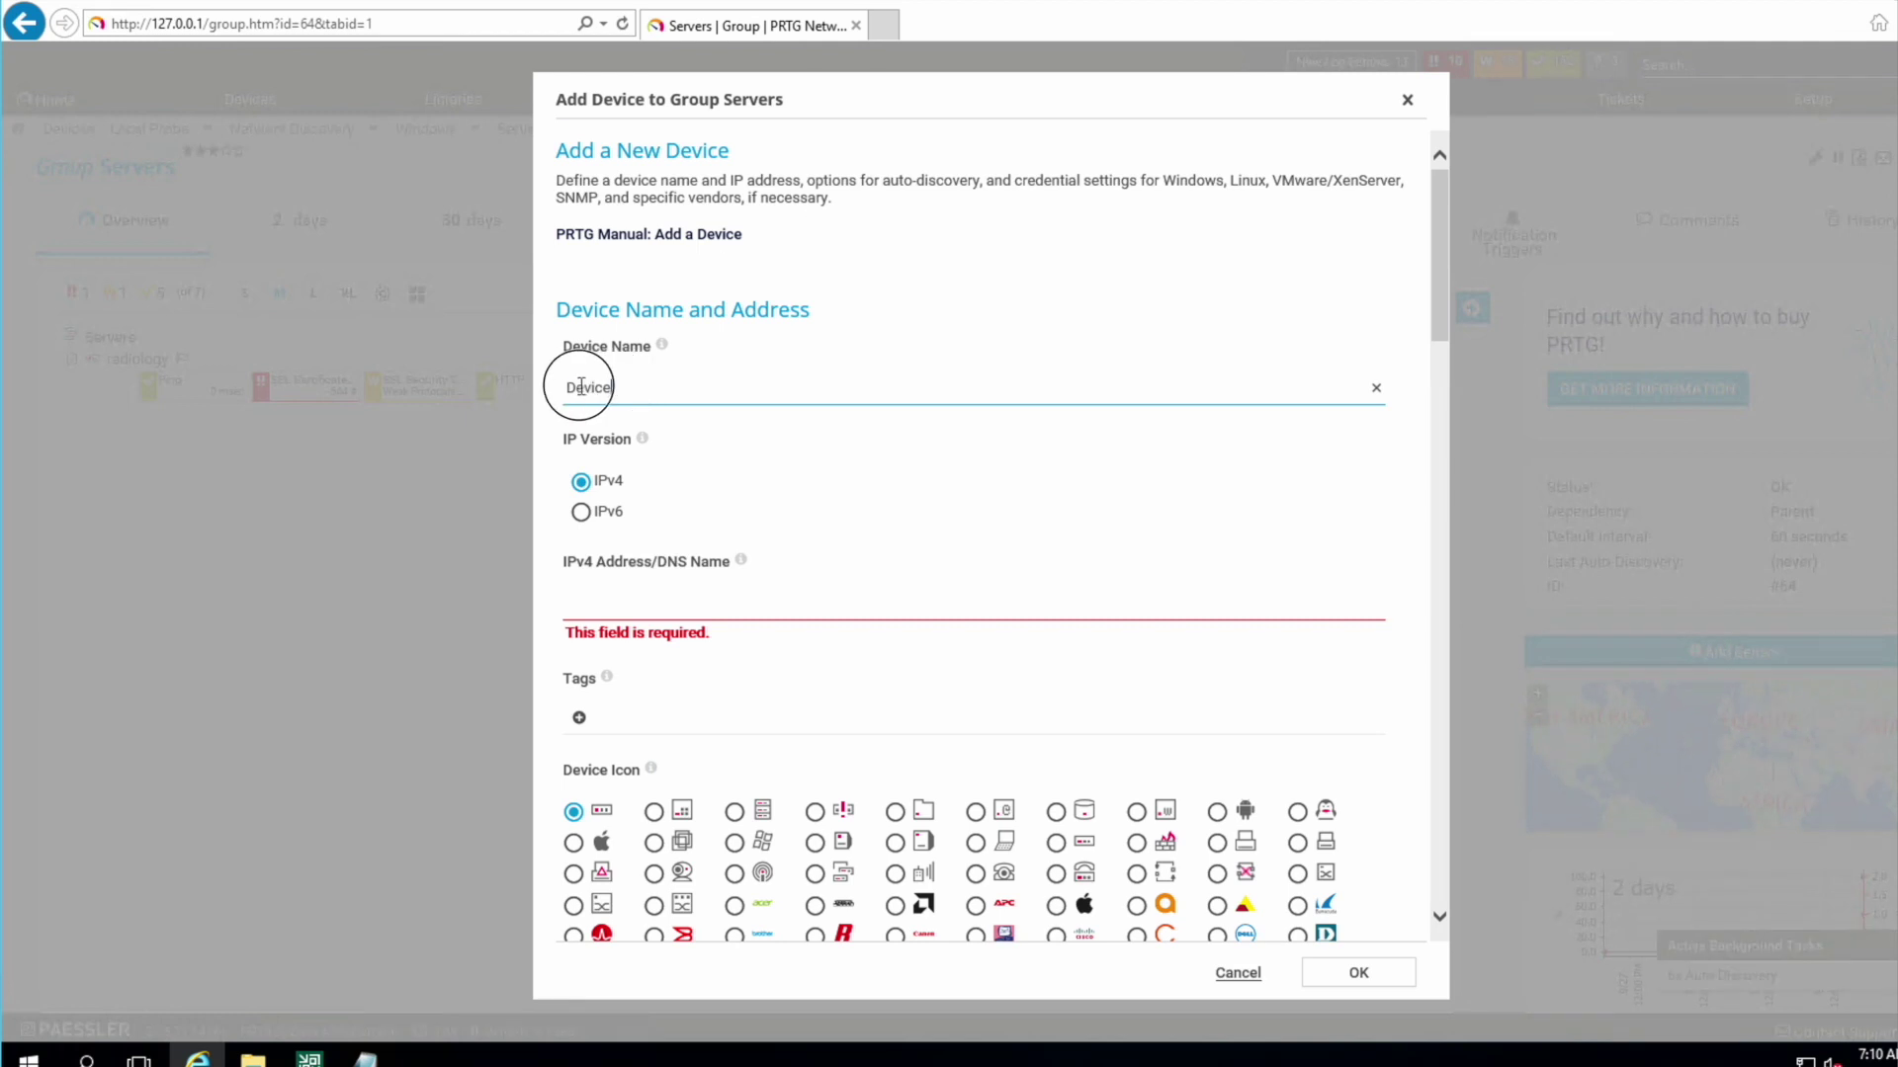
{"action": "double_click", "coordinate": [571, 394]}
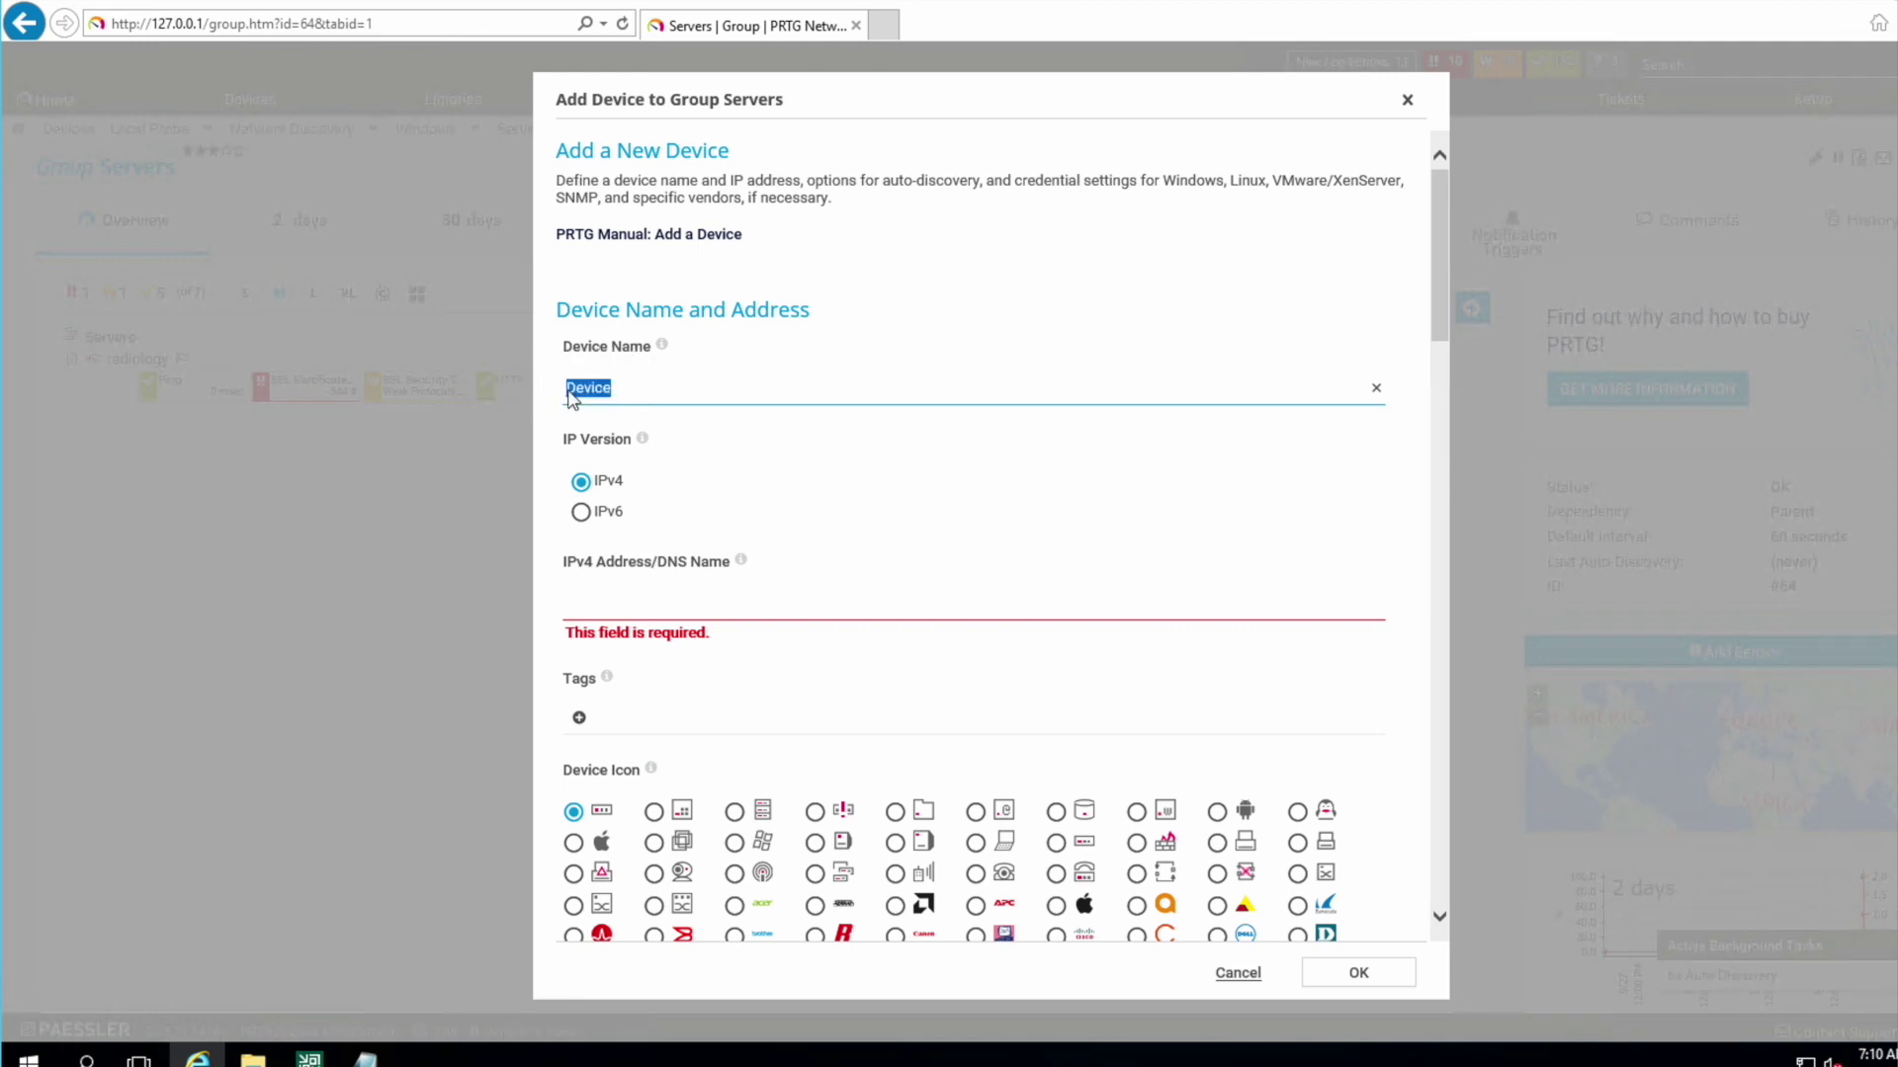
{"action": "type", "text": "S"}
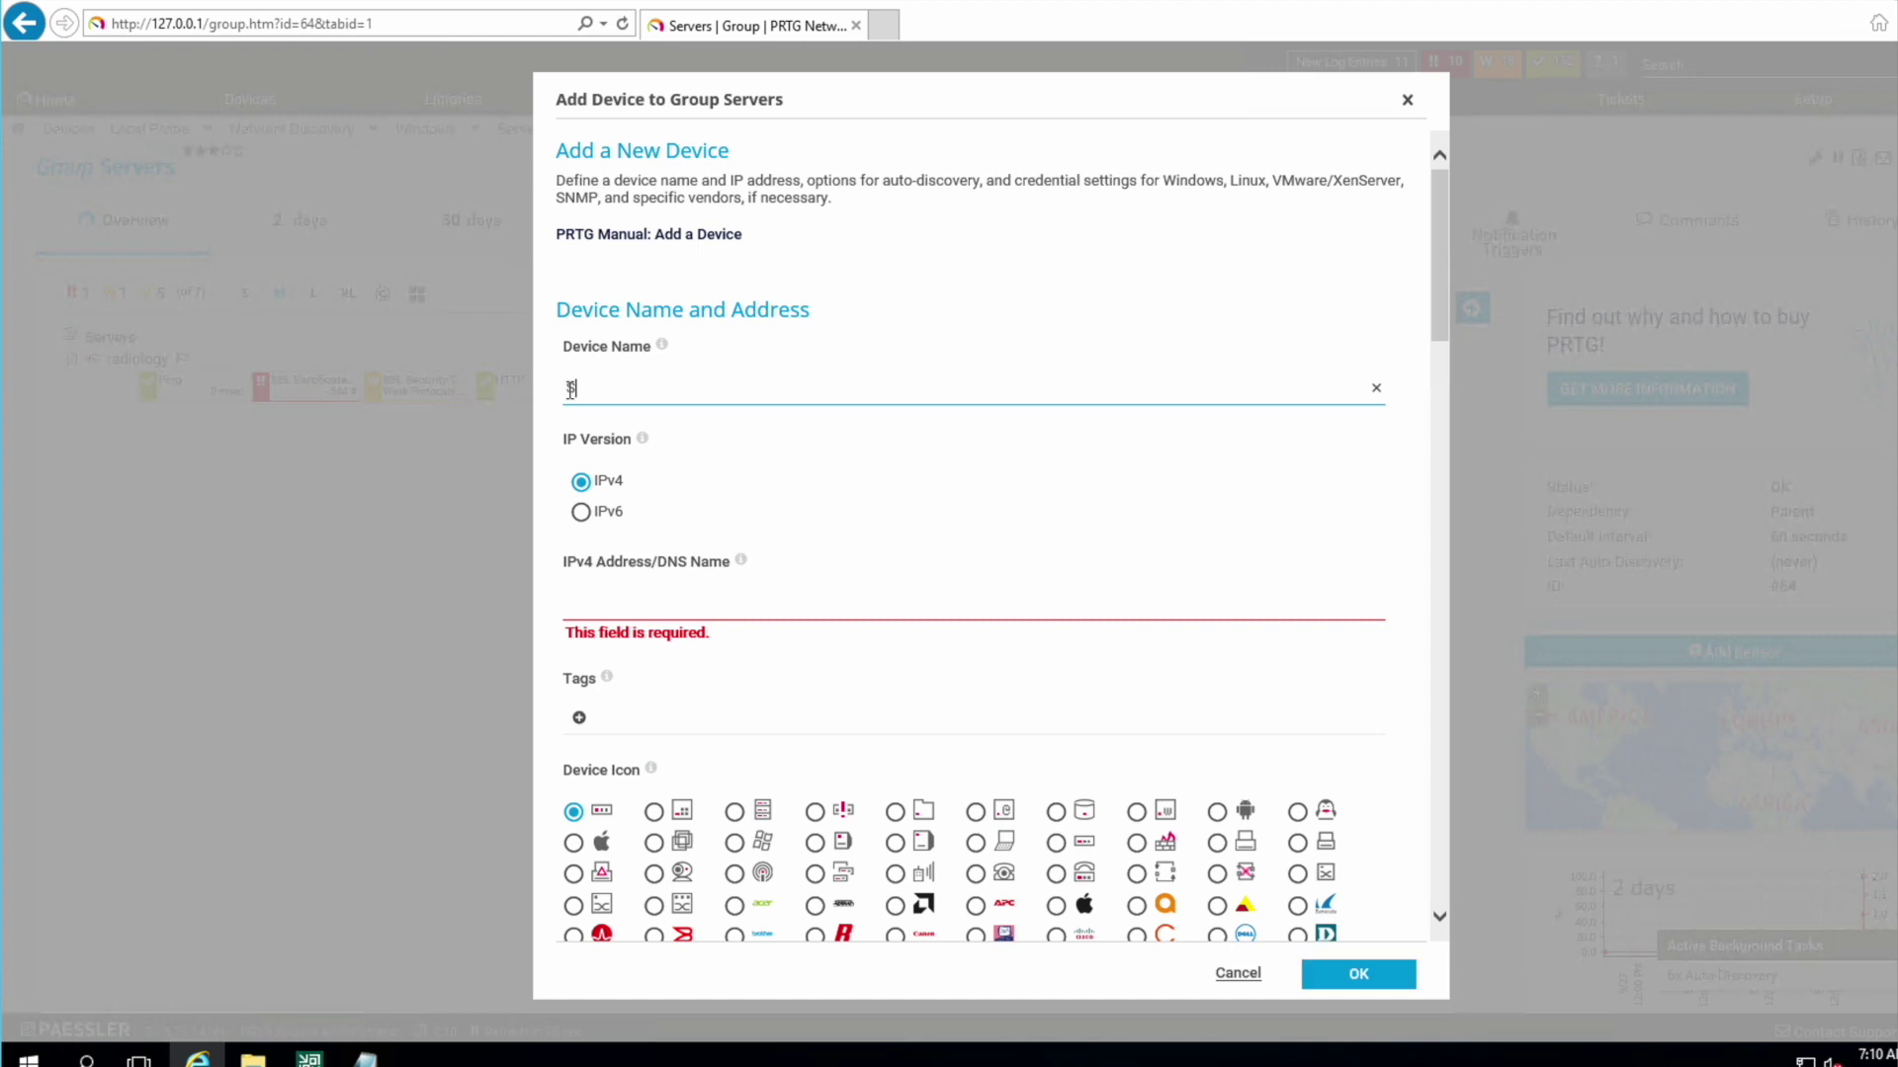
{"action": "type", "text": "tA"}
{"action": "key", "text": "BackSpace"}
{"action": "type", "text": "Alban Hv"}
{"action": "key", "text": "BackSpace"}
{"action": "type", "text": "V"}
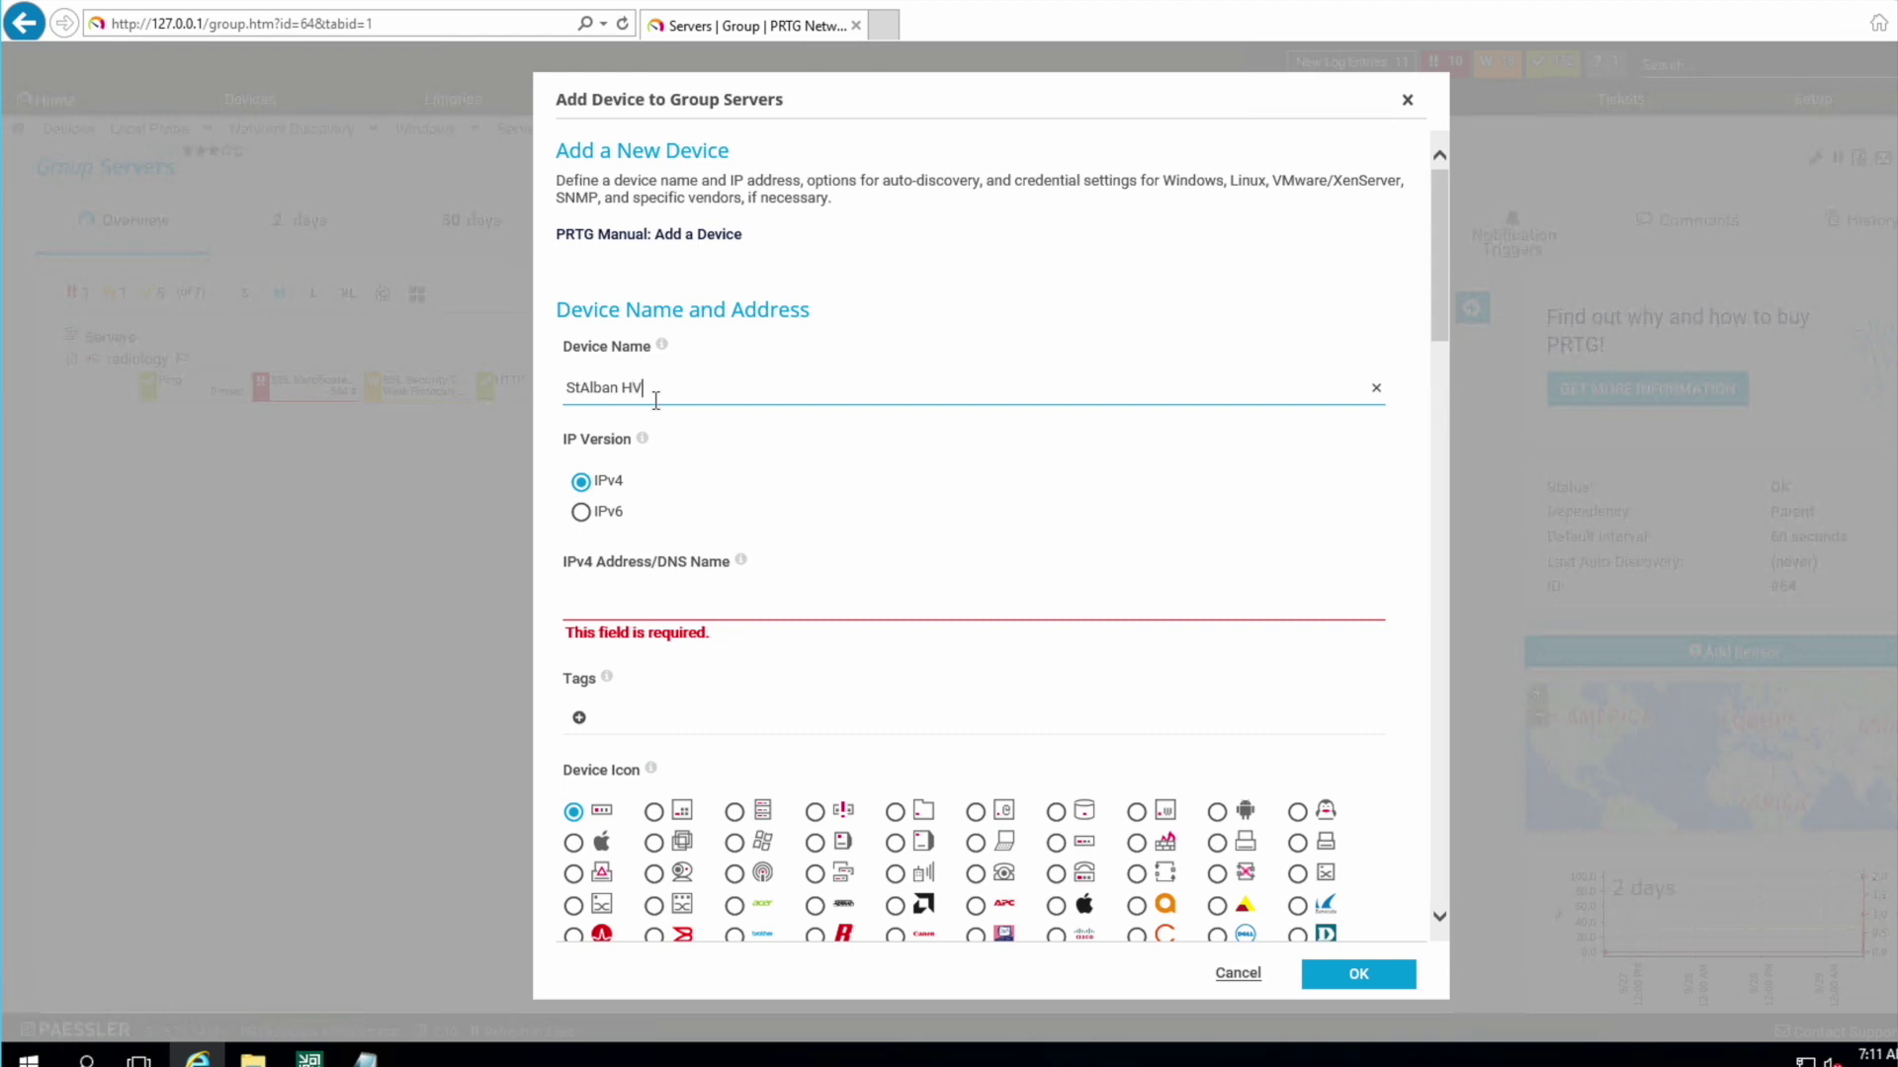
{"action": "type", "text": "3"}
{"action": "key", "text": "BackSpace"}
{"action": "type", "text": "_HV3"}
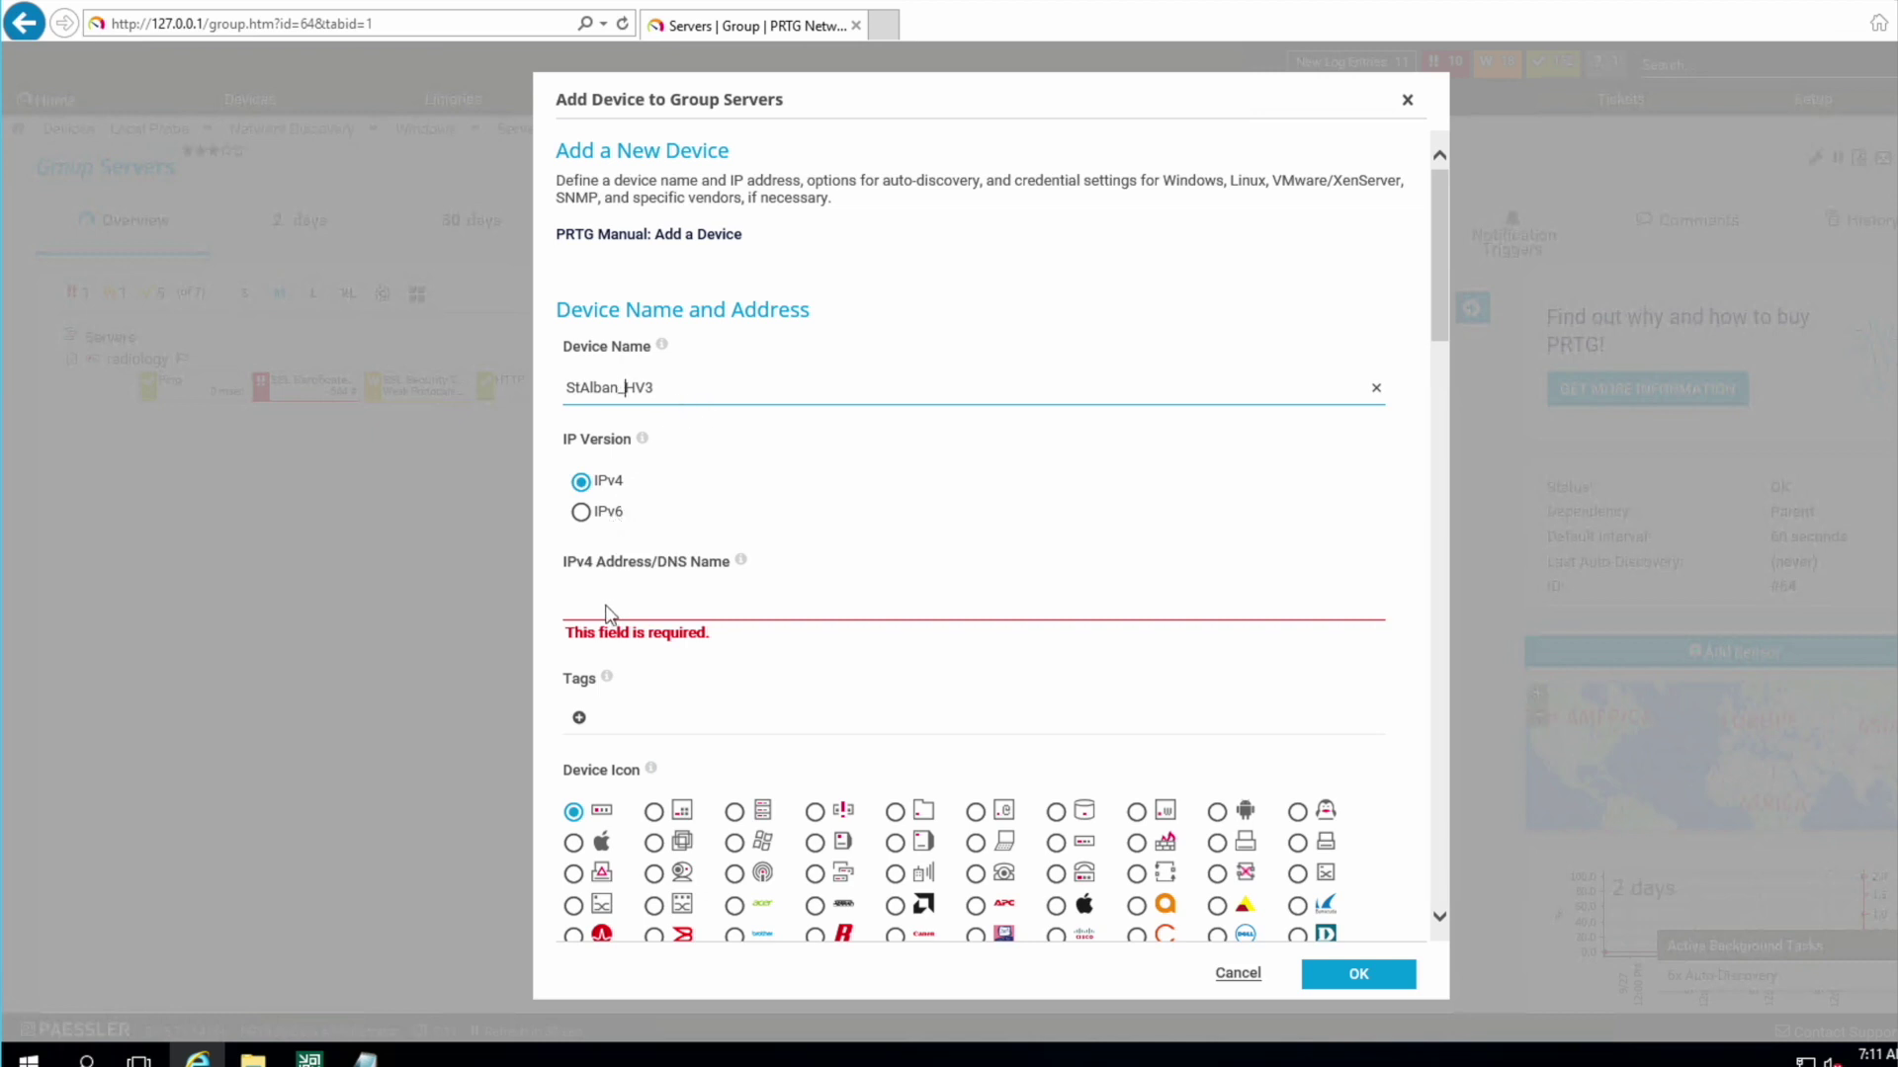
Paste 192.168.47.20 into the IPv4 Address/DNS Name field
{"action": "left_click", "coordinate": [604, 605]}
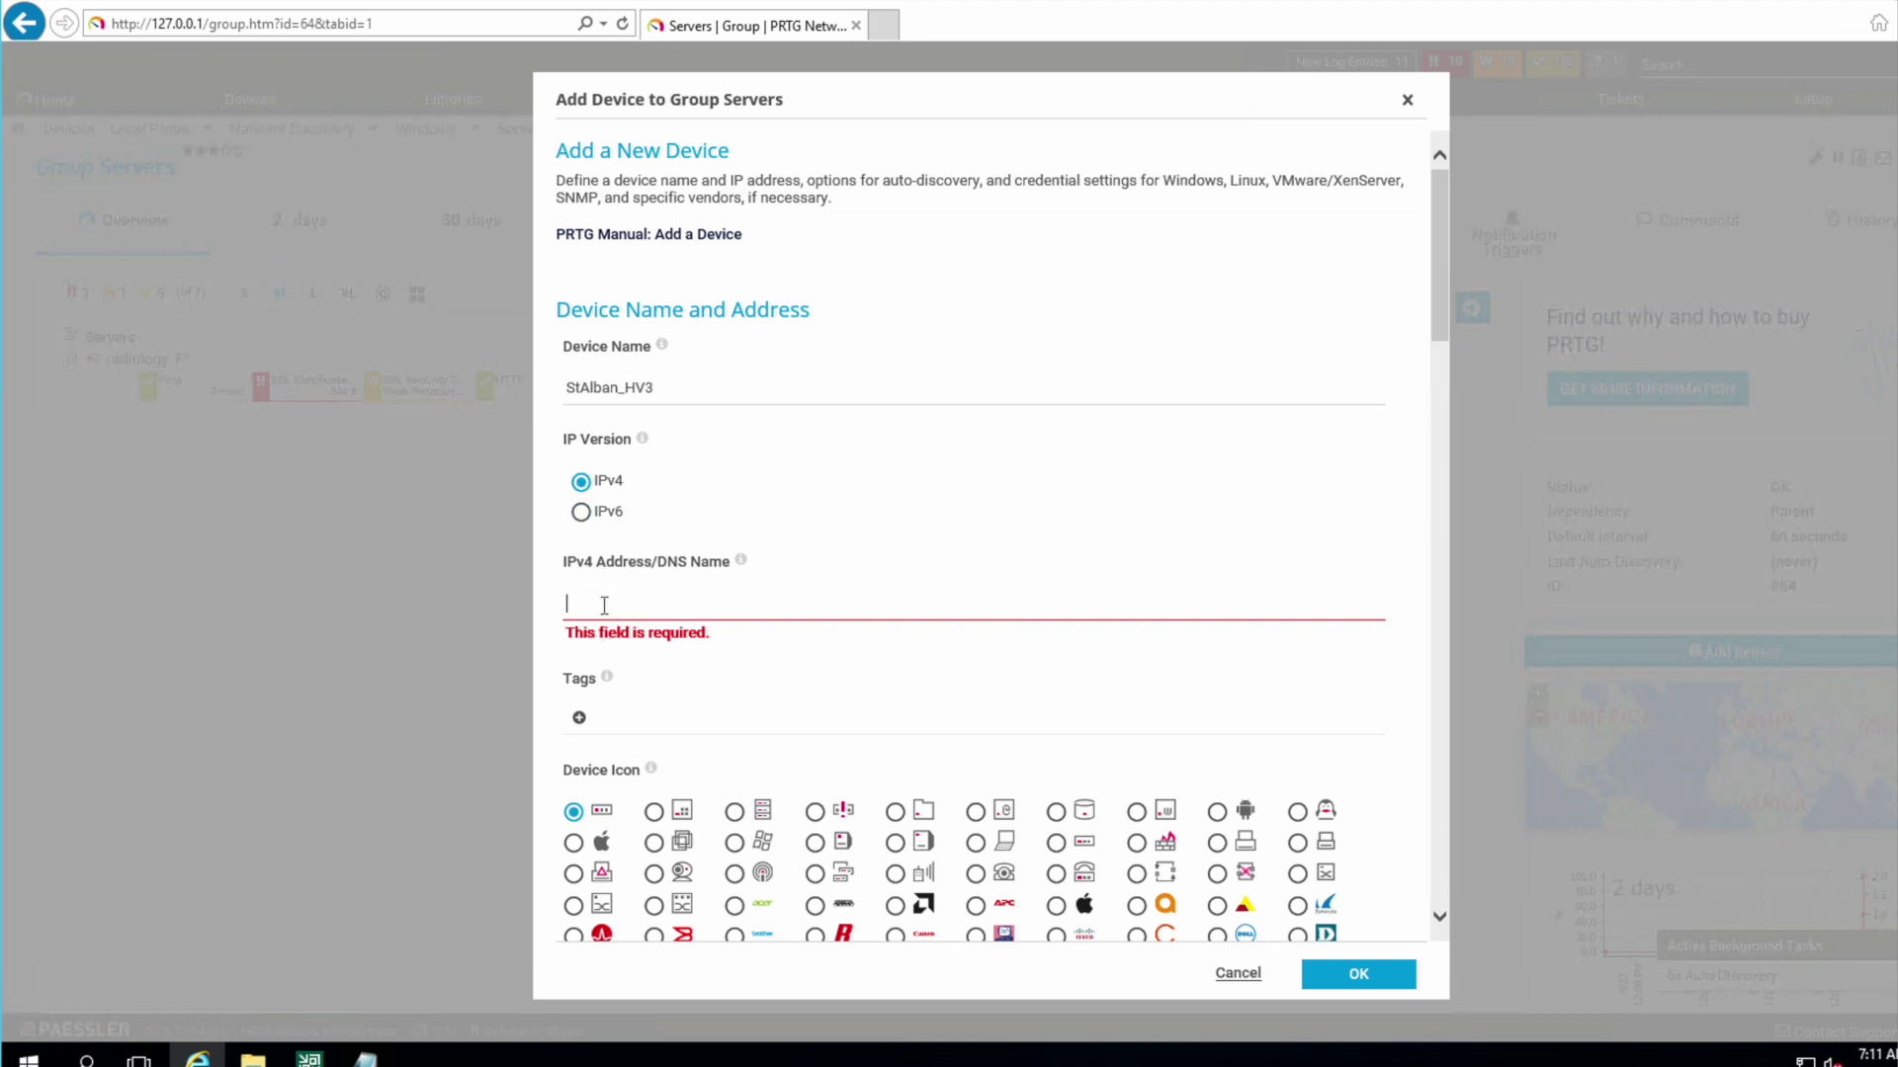
{"action": "type", "text": "192.168.47.20"}
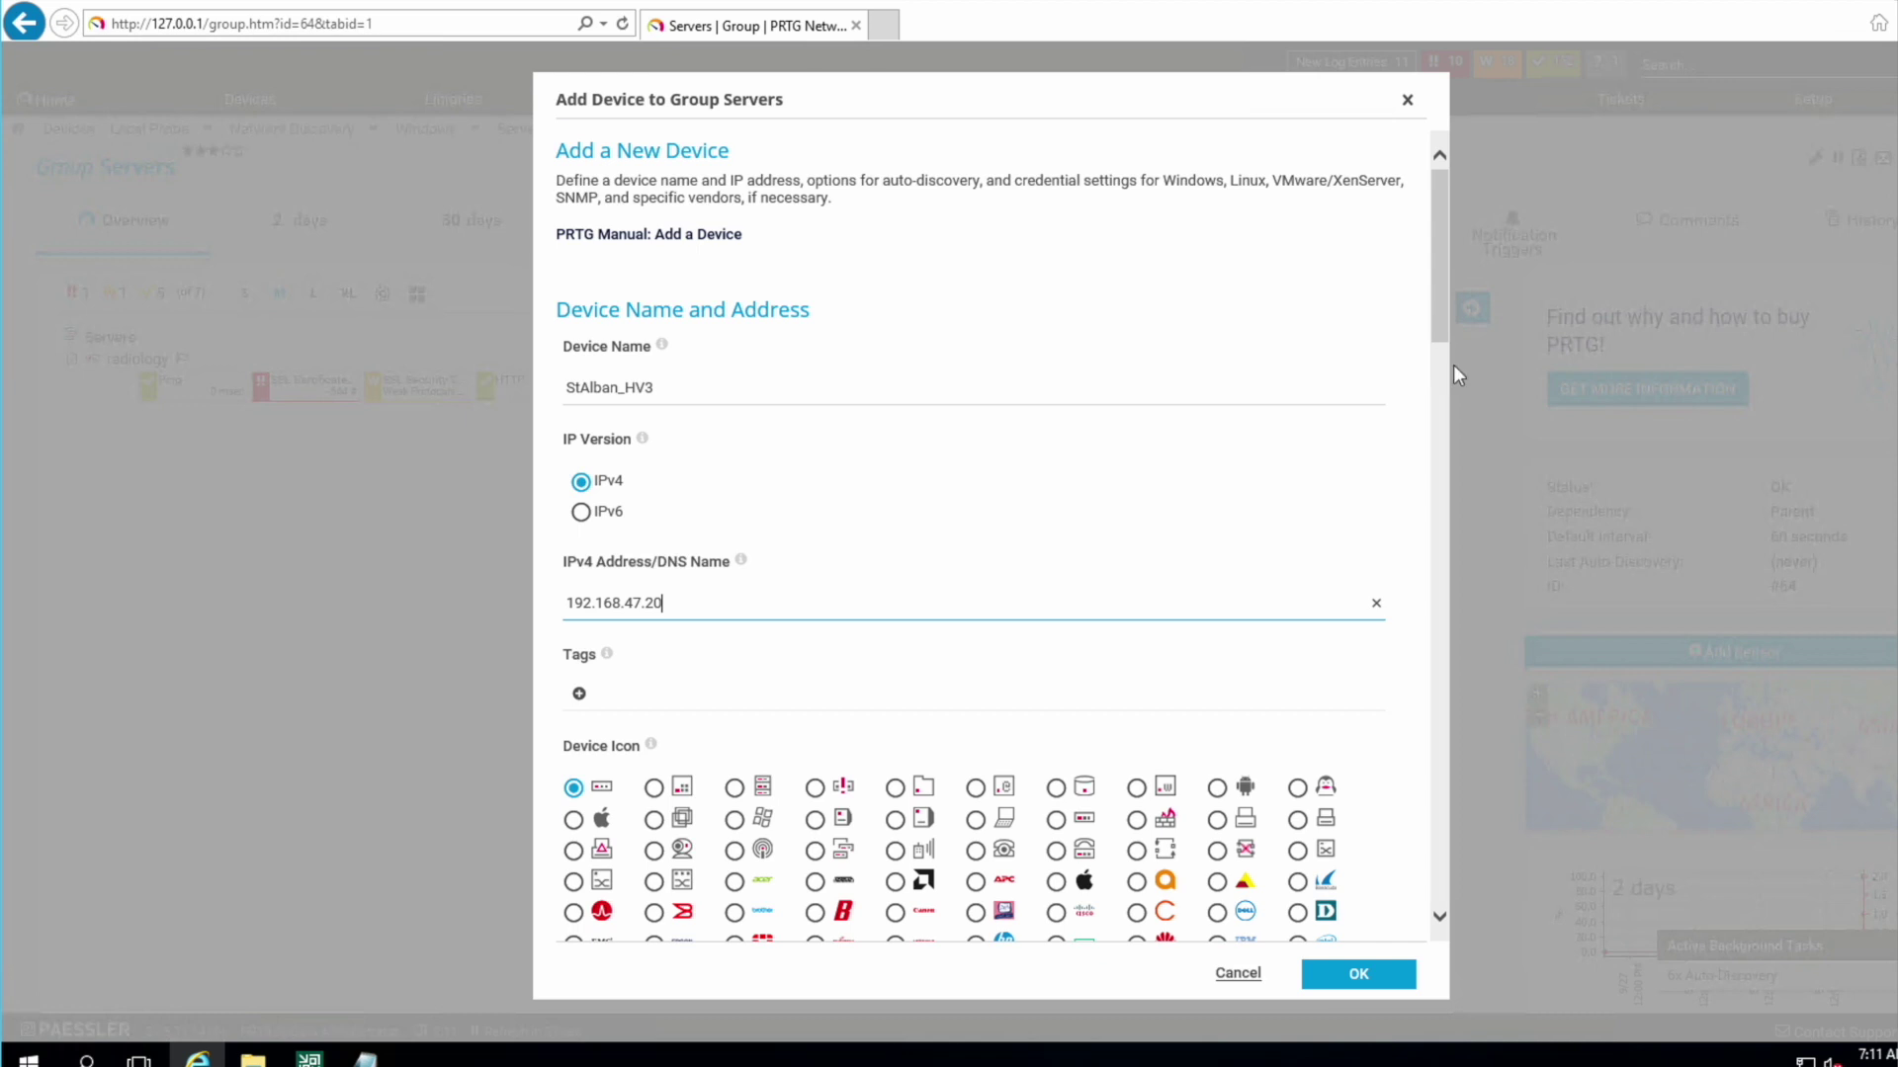
{"action": "scroll", "coordinate": [1445, 395], "scroll_direction": "down", "scroll_amount": 4}
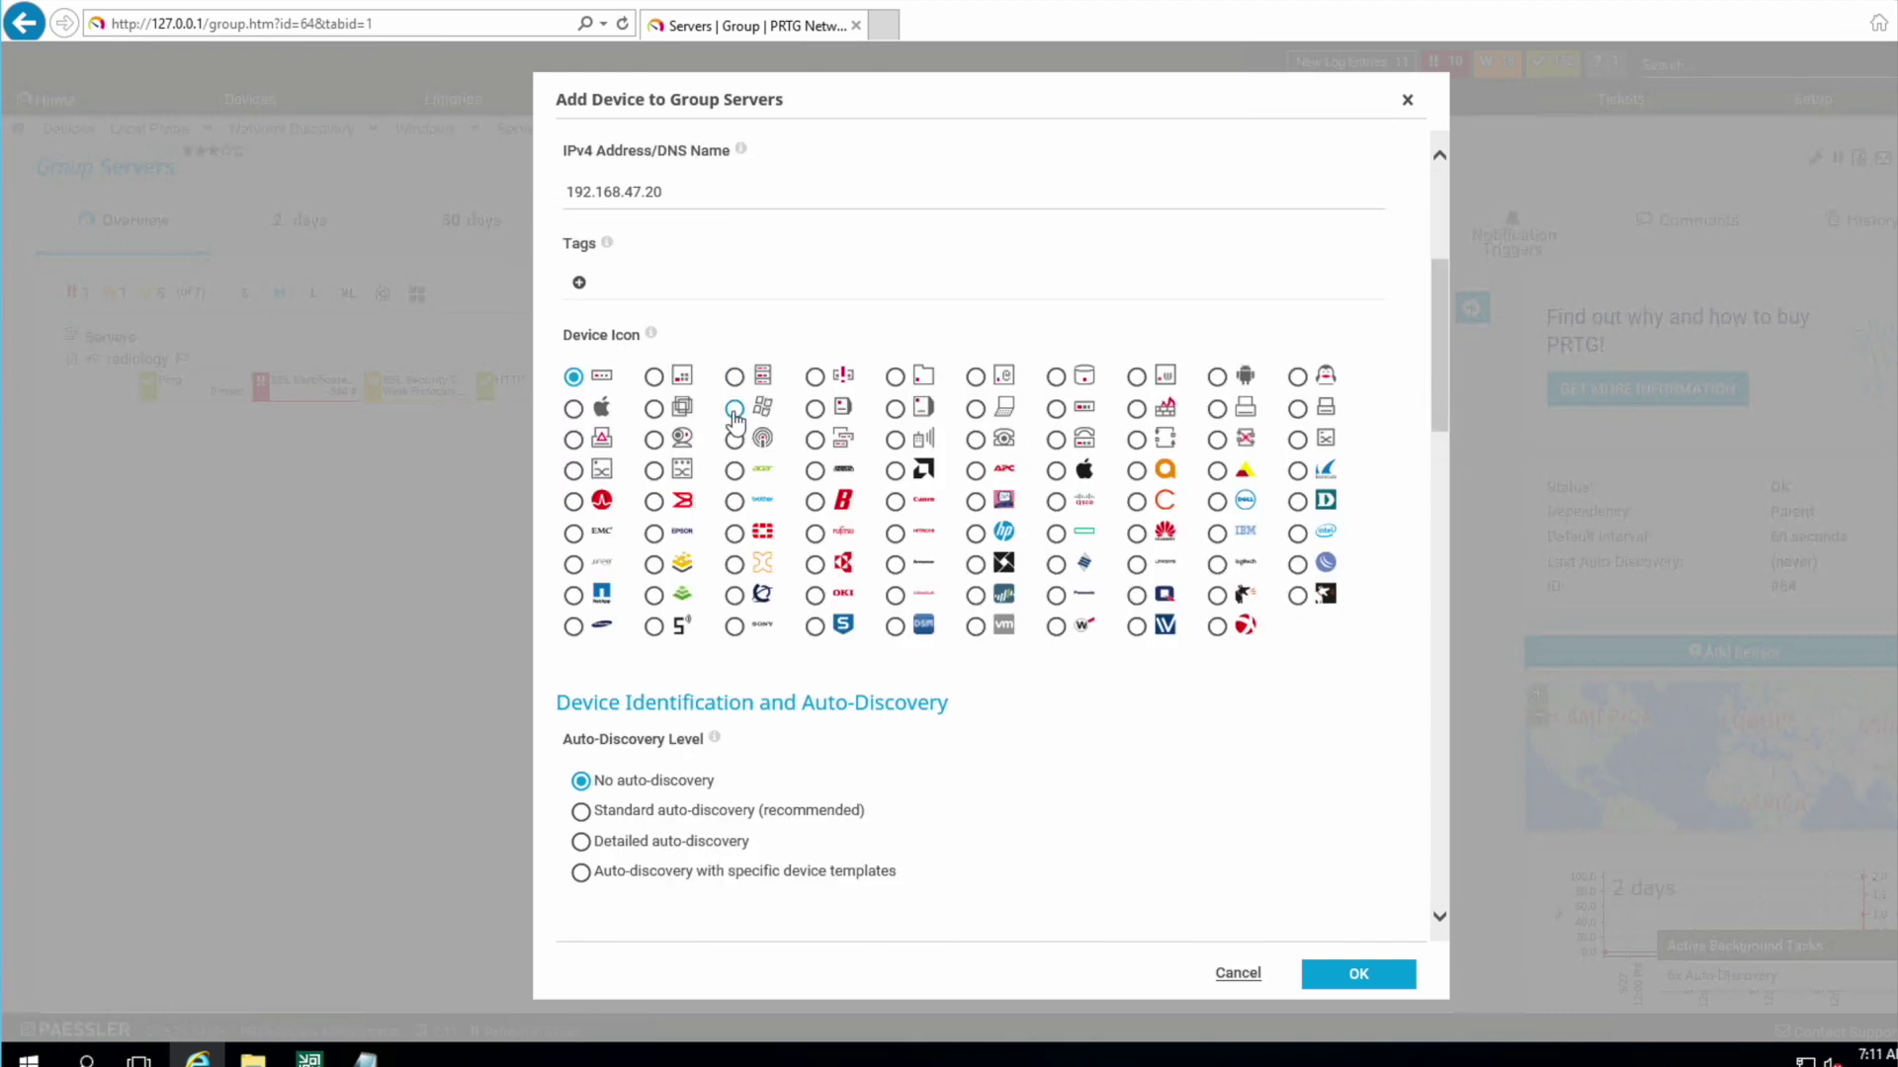
Choose the Windows device icon, keep inherited credentials, and create the StAlban_HV3 device
{"action": "key", "text": "space"}
{"action": "scroll", "coordinate": [1444, 424], "scroll_direction": "down", "scroll_amount": 5}
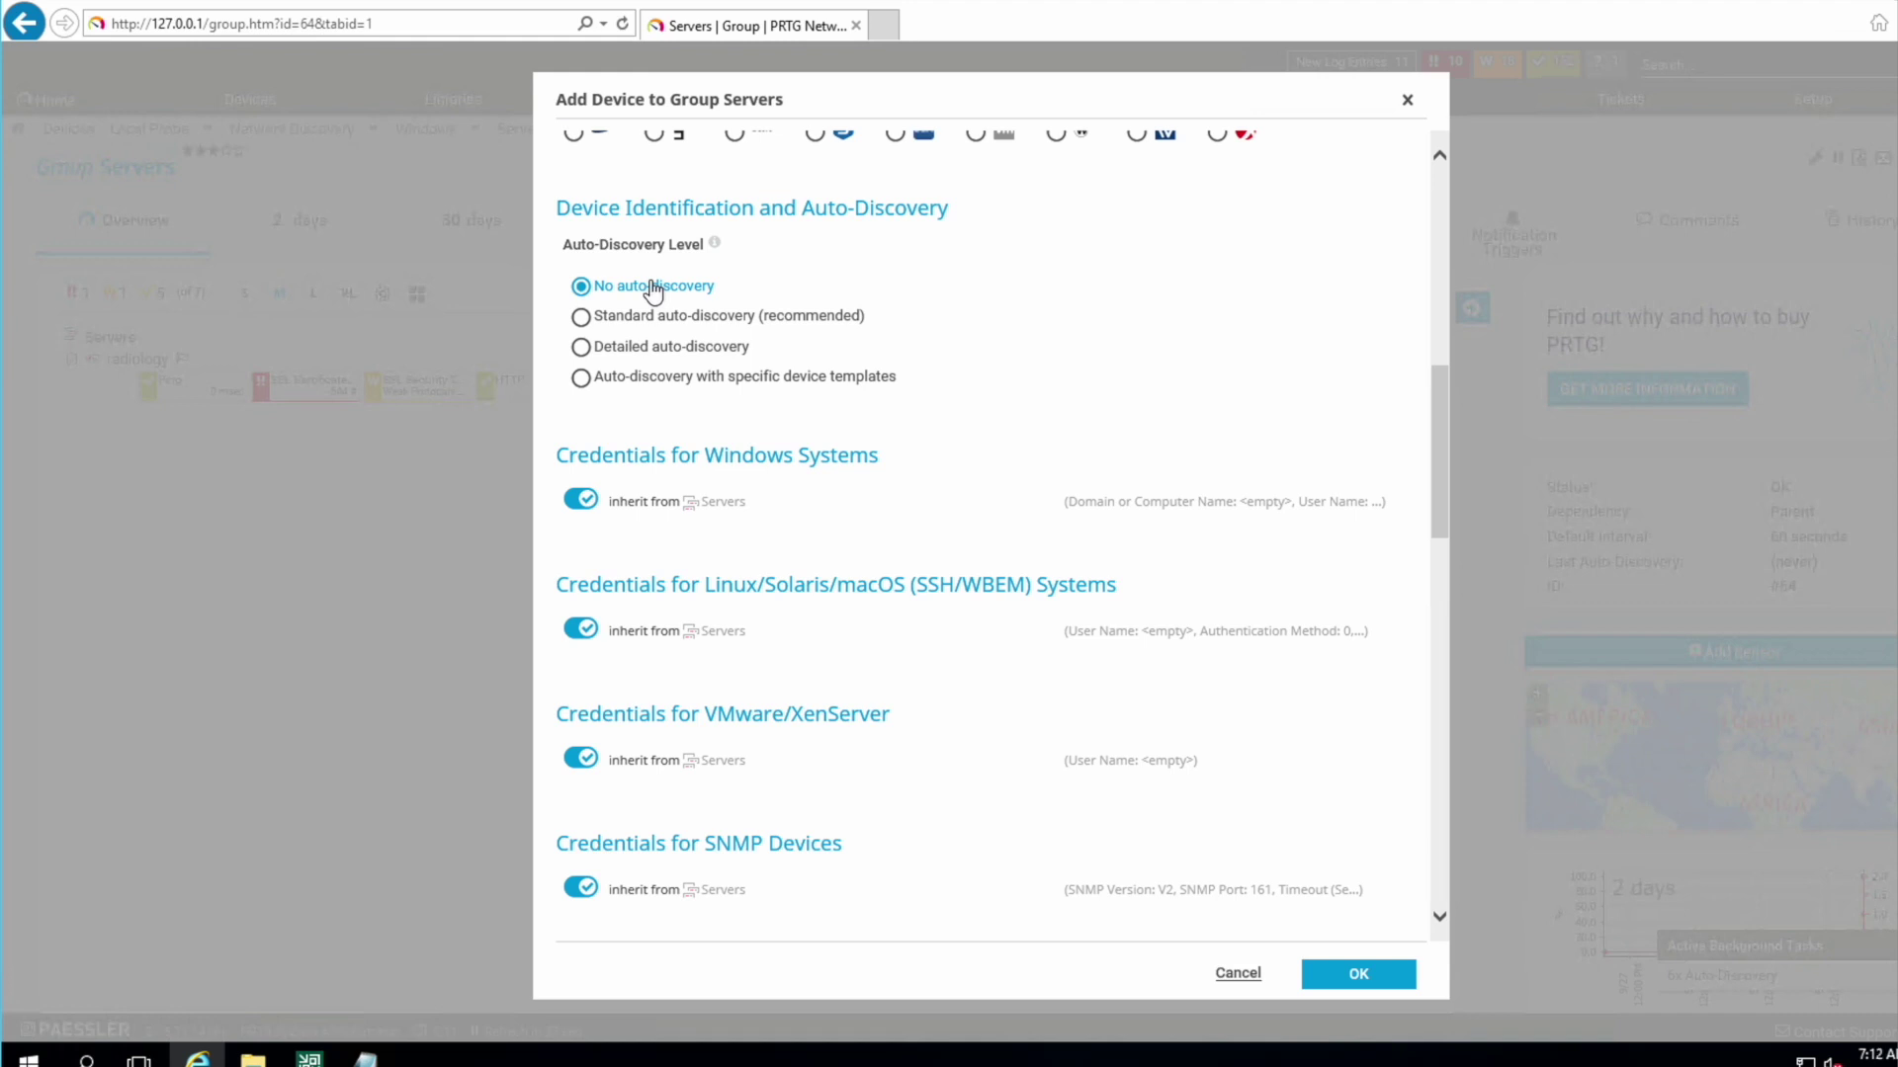
{"action": "left_click", "coordinate": [656, 506]}
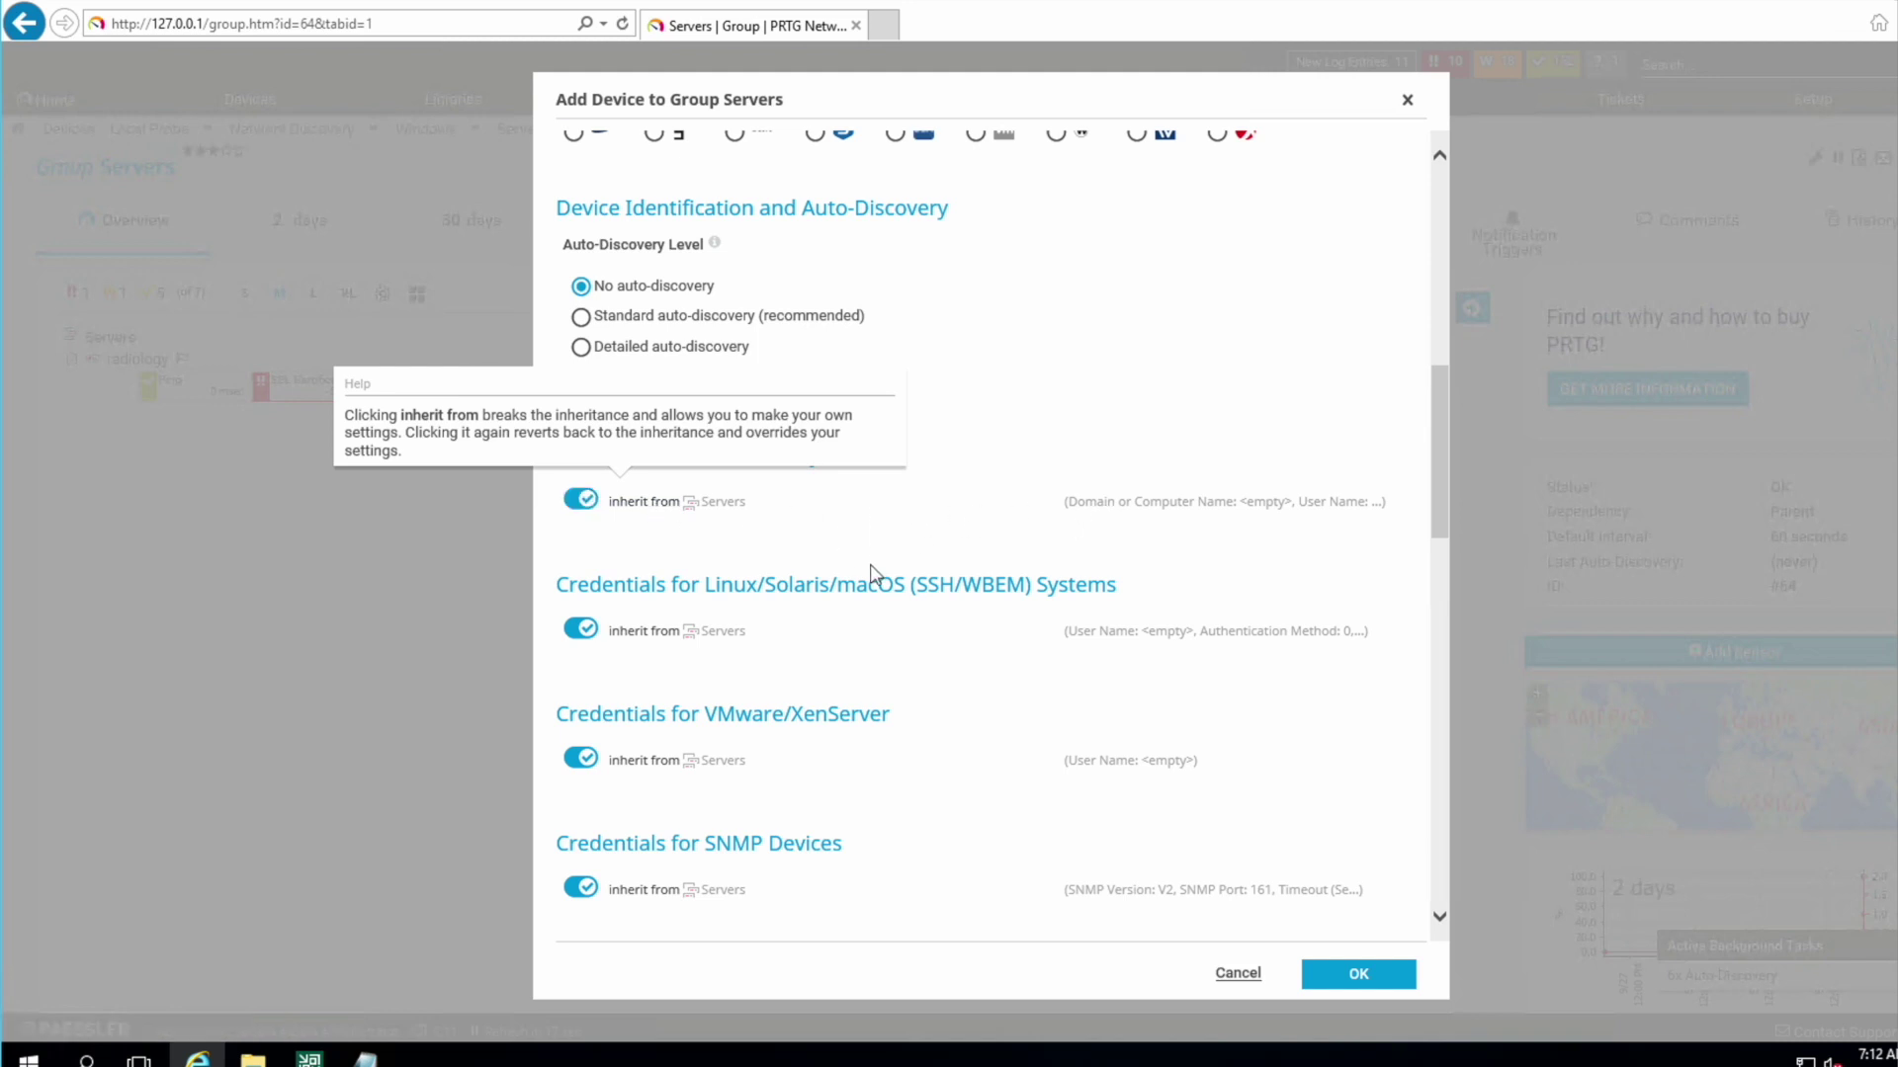
{"action": "left_click", "coordinate": [695, 460]}
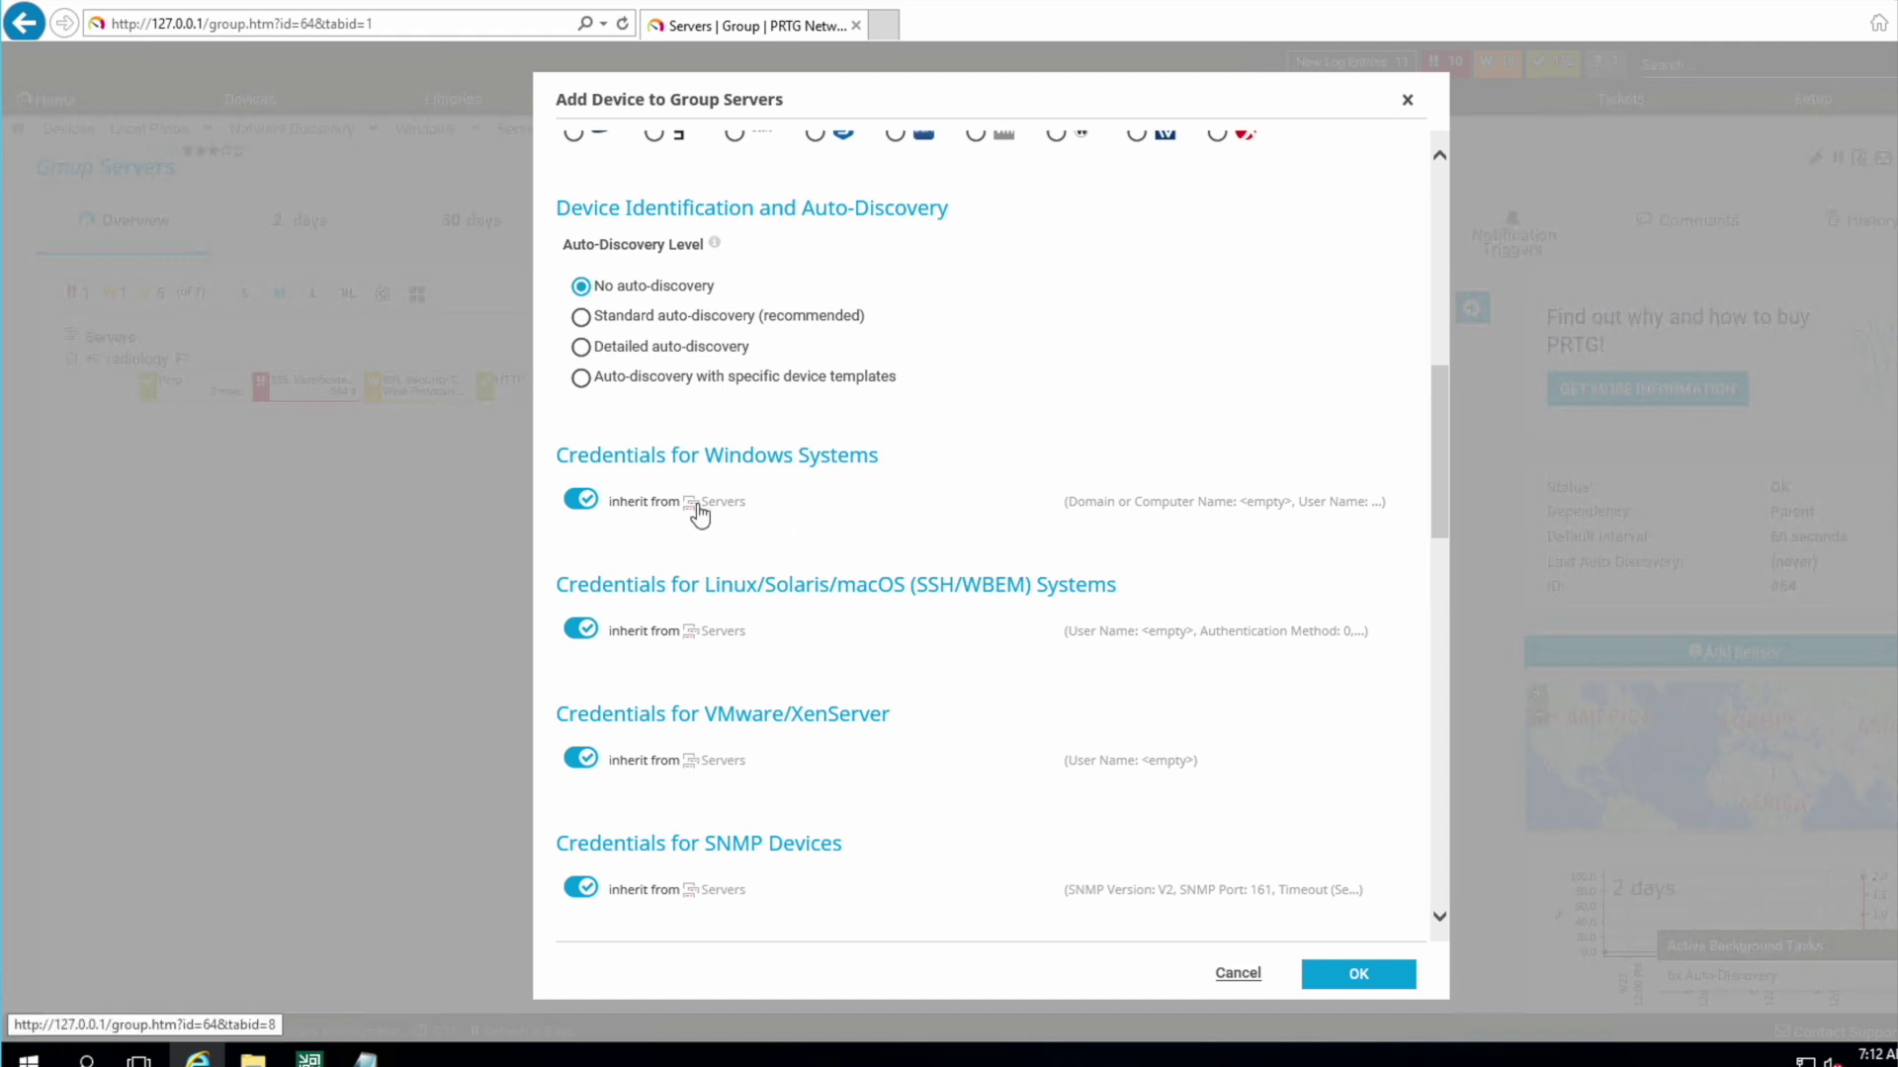
{"action": "scroll", "coordinate": [1144, 882], "scroll_direction": "down", "scroll_amount": 10}
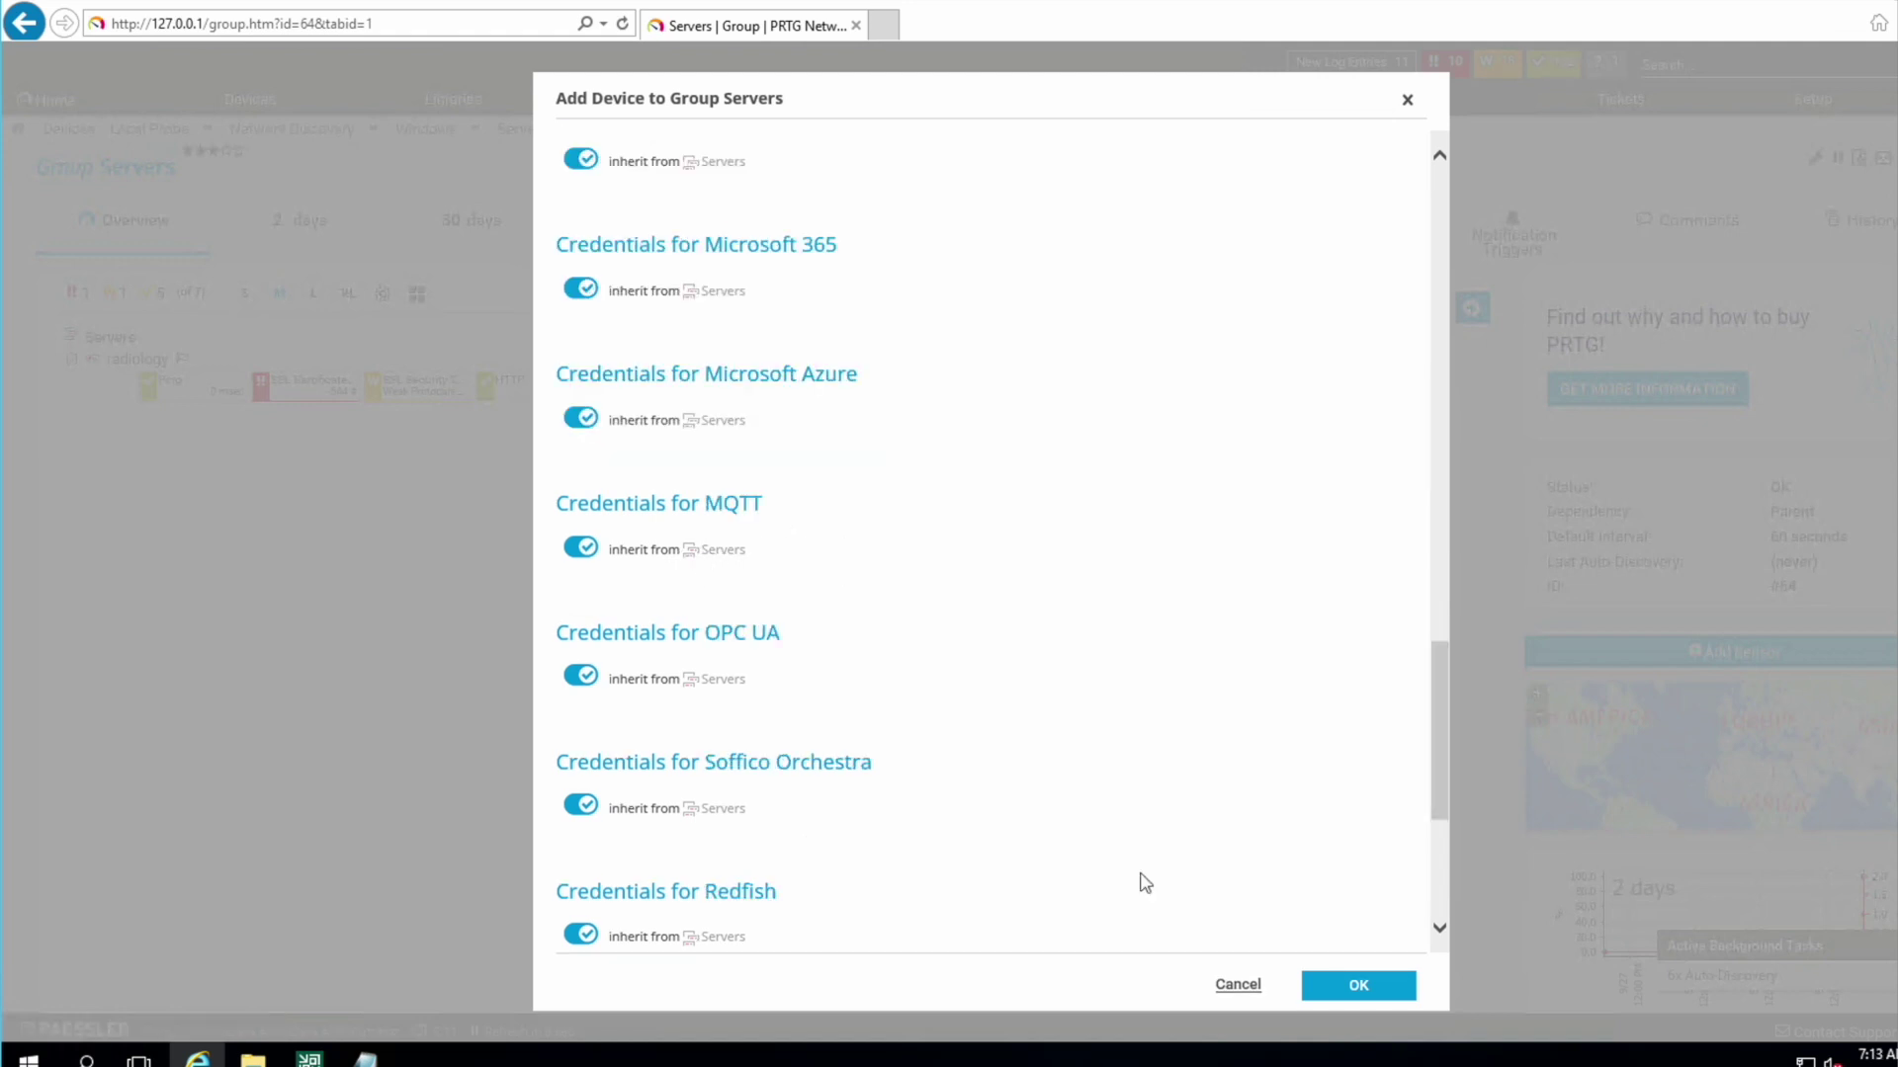
{"action": "left_click", "coordinate": [1360, 987]}
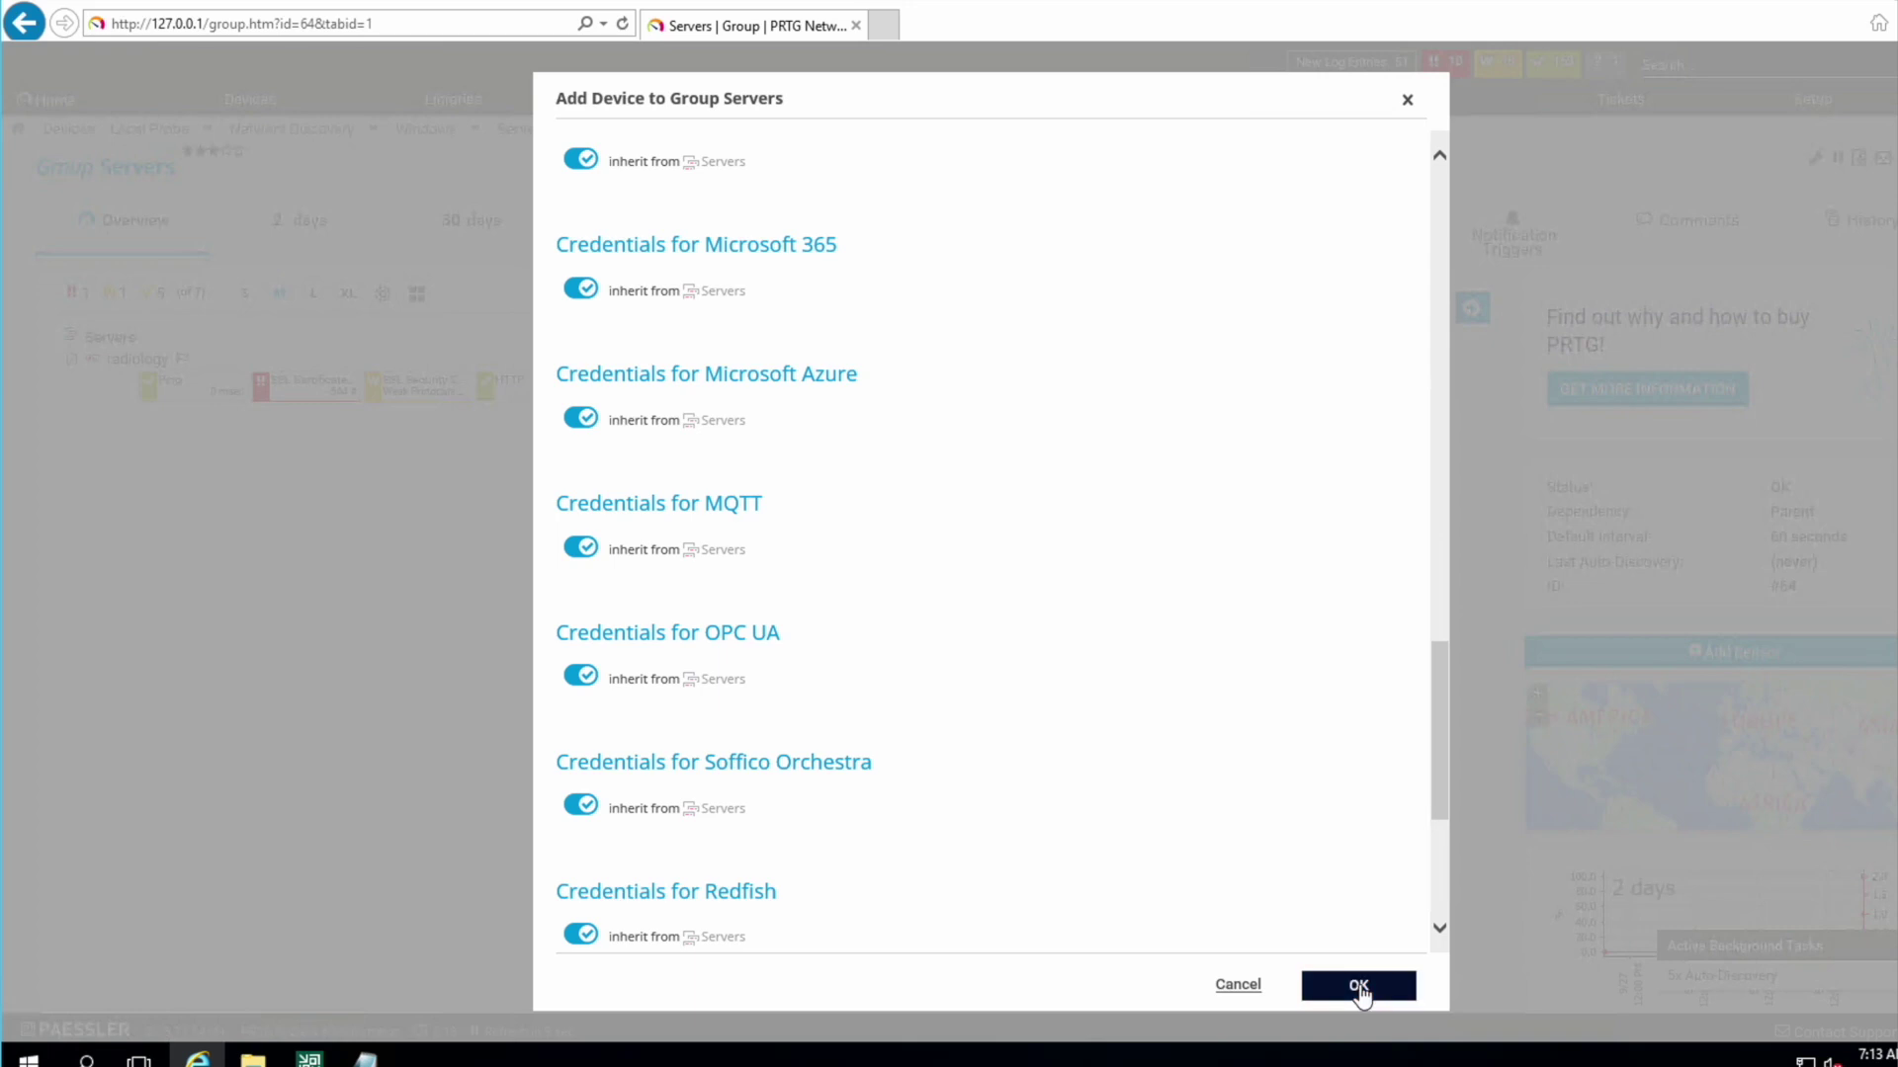
{"action": "left_click_drag", "start_coordinate": [1439, 726], "coordinate": [1439, 726]}
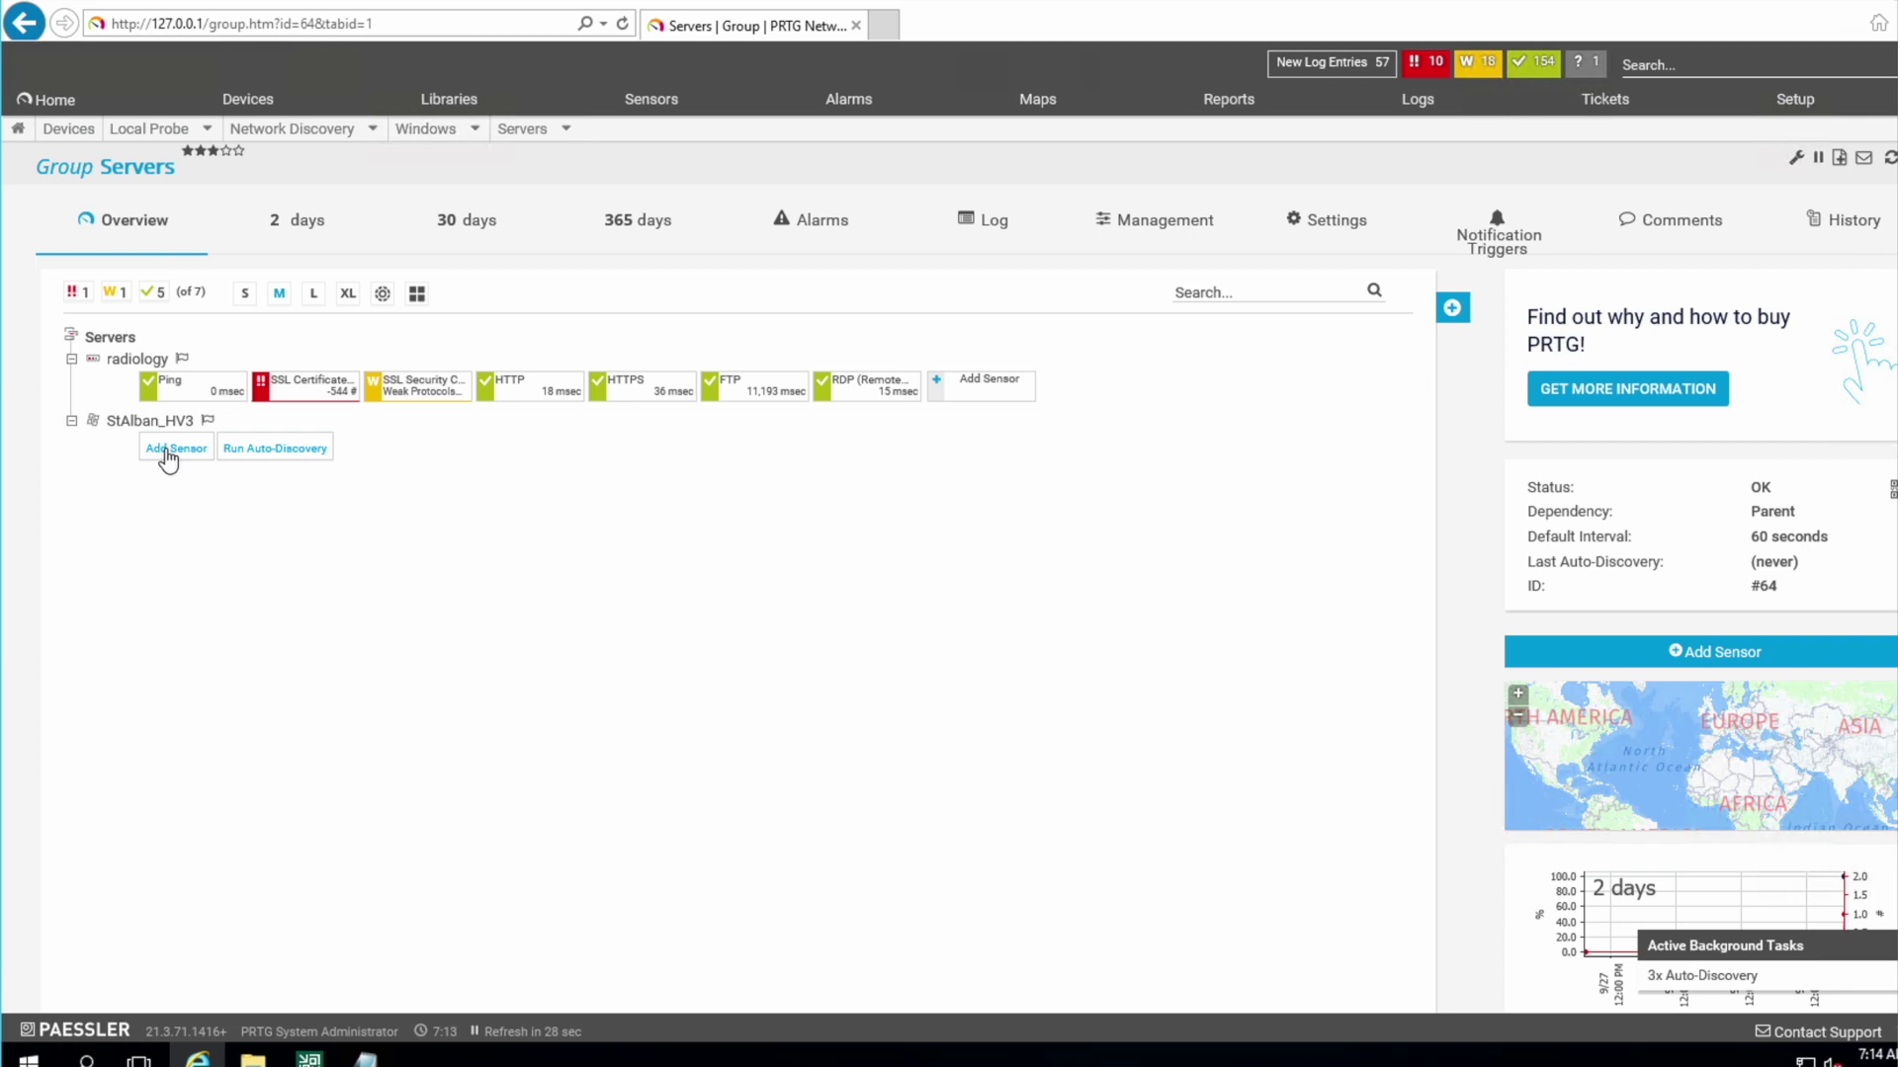
Filter StAlban_HV3's sensor types to Availability/Uptime, Windows and Ping, then choose the Ping sensor
{"action": "left_click", "coordinate": [170, 449]}
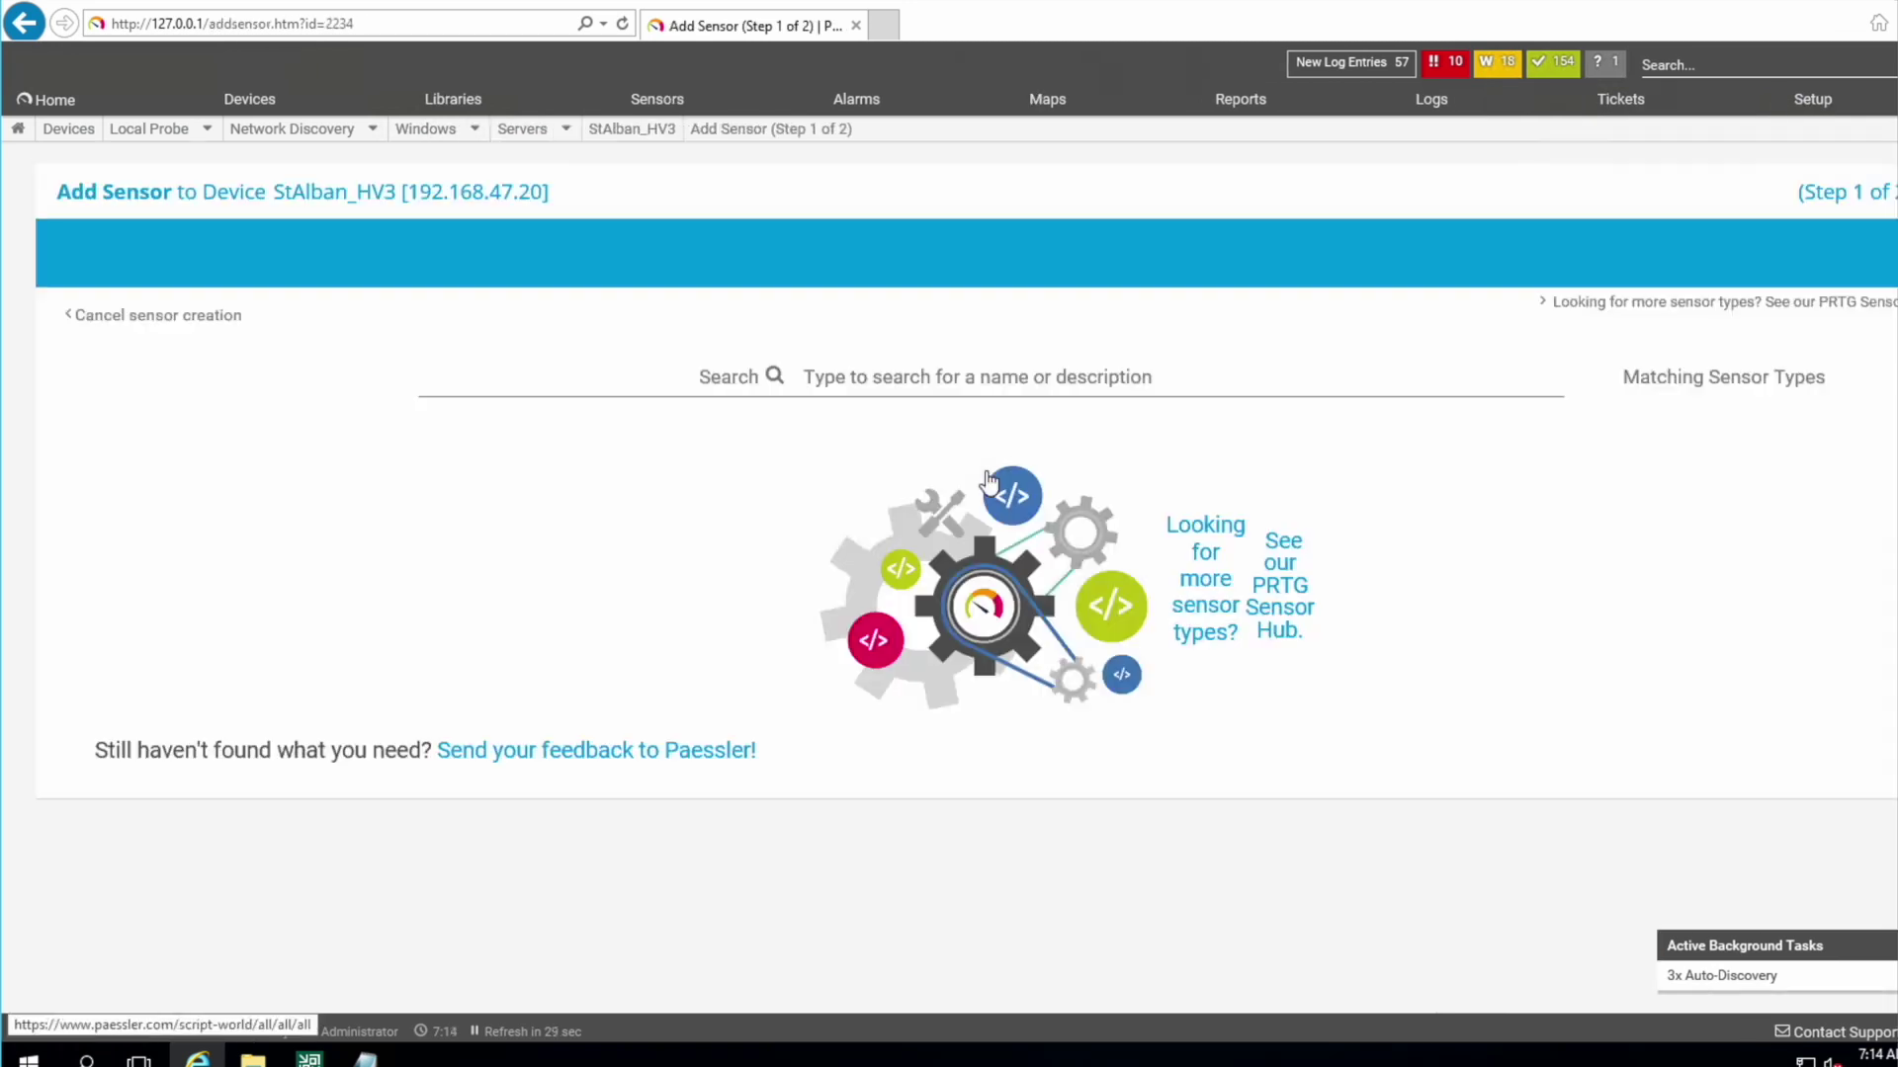
{"action": "left_click", "coordinate": [756, 380]}
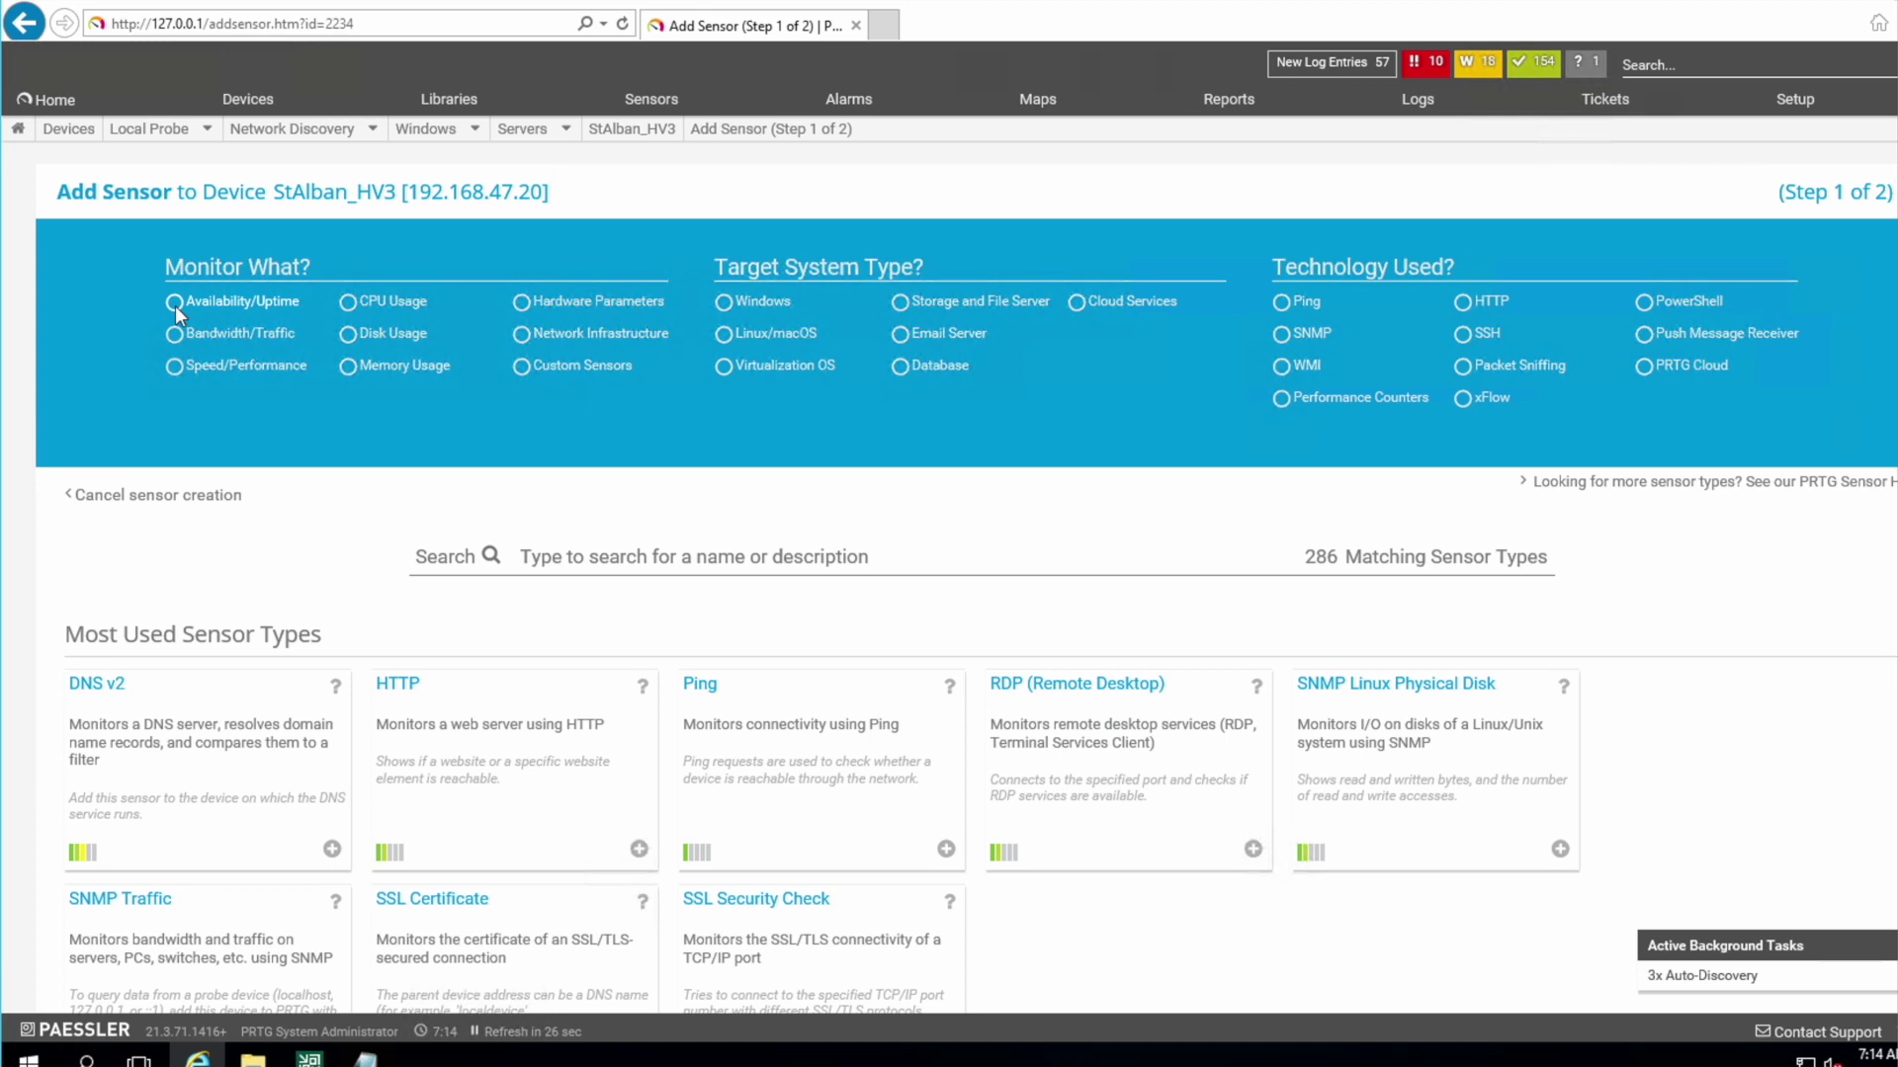
{"action": "left_click", "coordinate": [175, 304]}
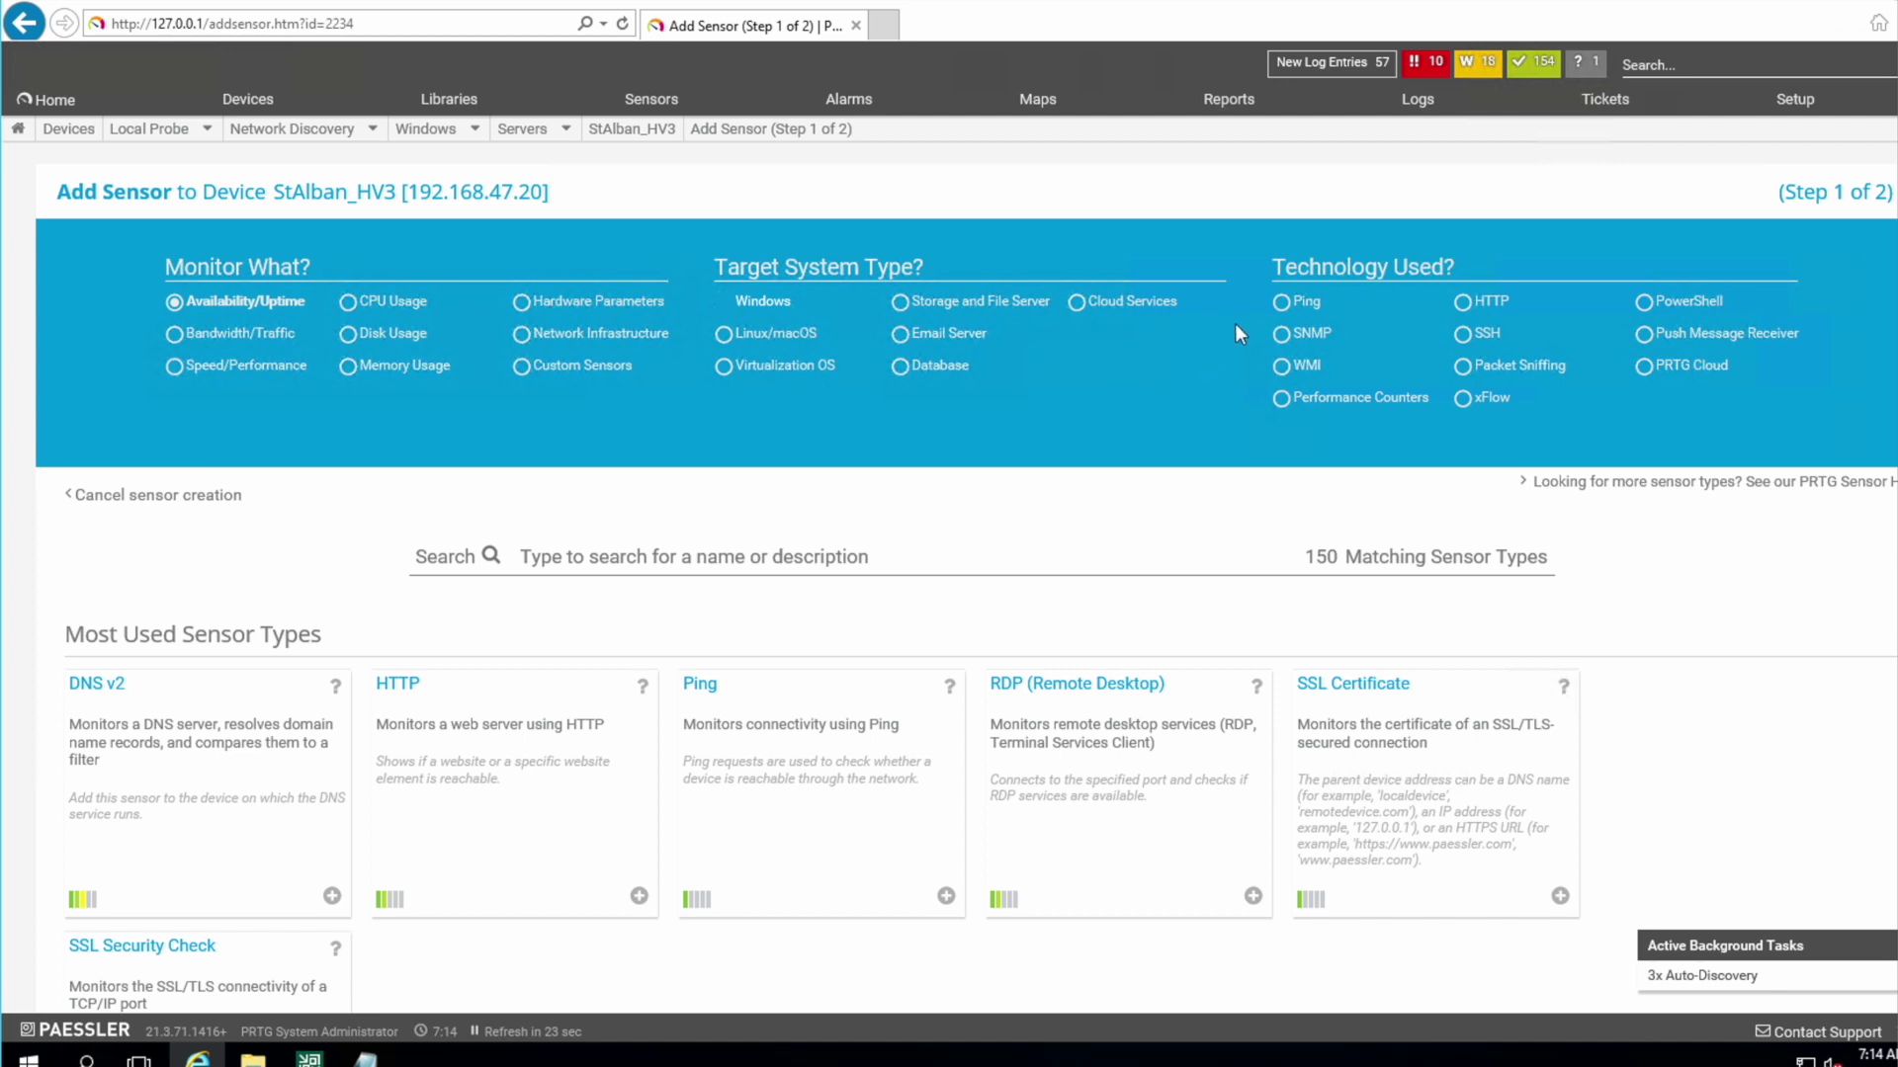
{"action": "left_click", "coordinate": [1285, 303]}
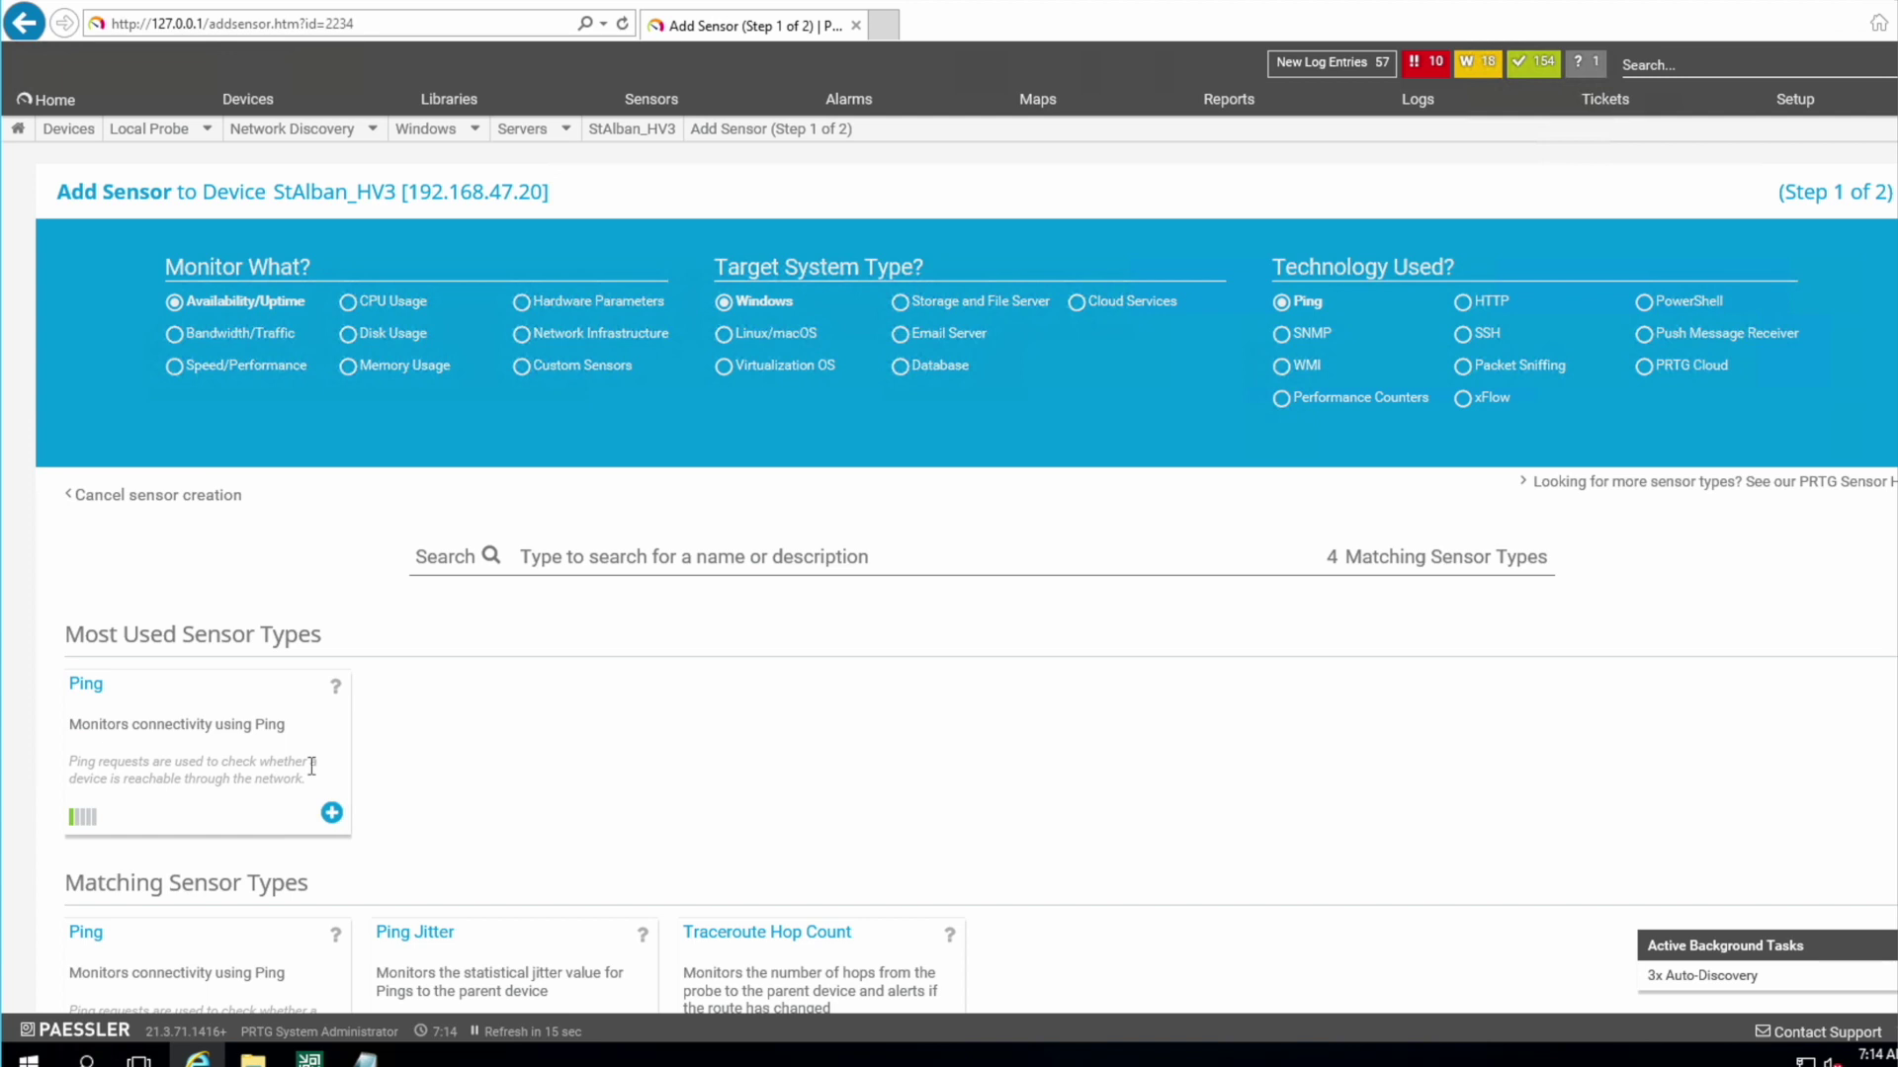
{"action": "scroll", "coordinate": [521, 767], "scroll_direction": "down", "scroll_amount": 2}
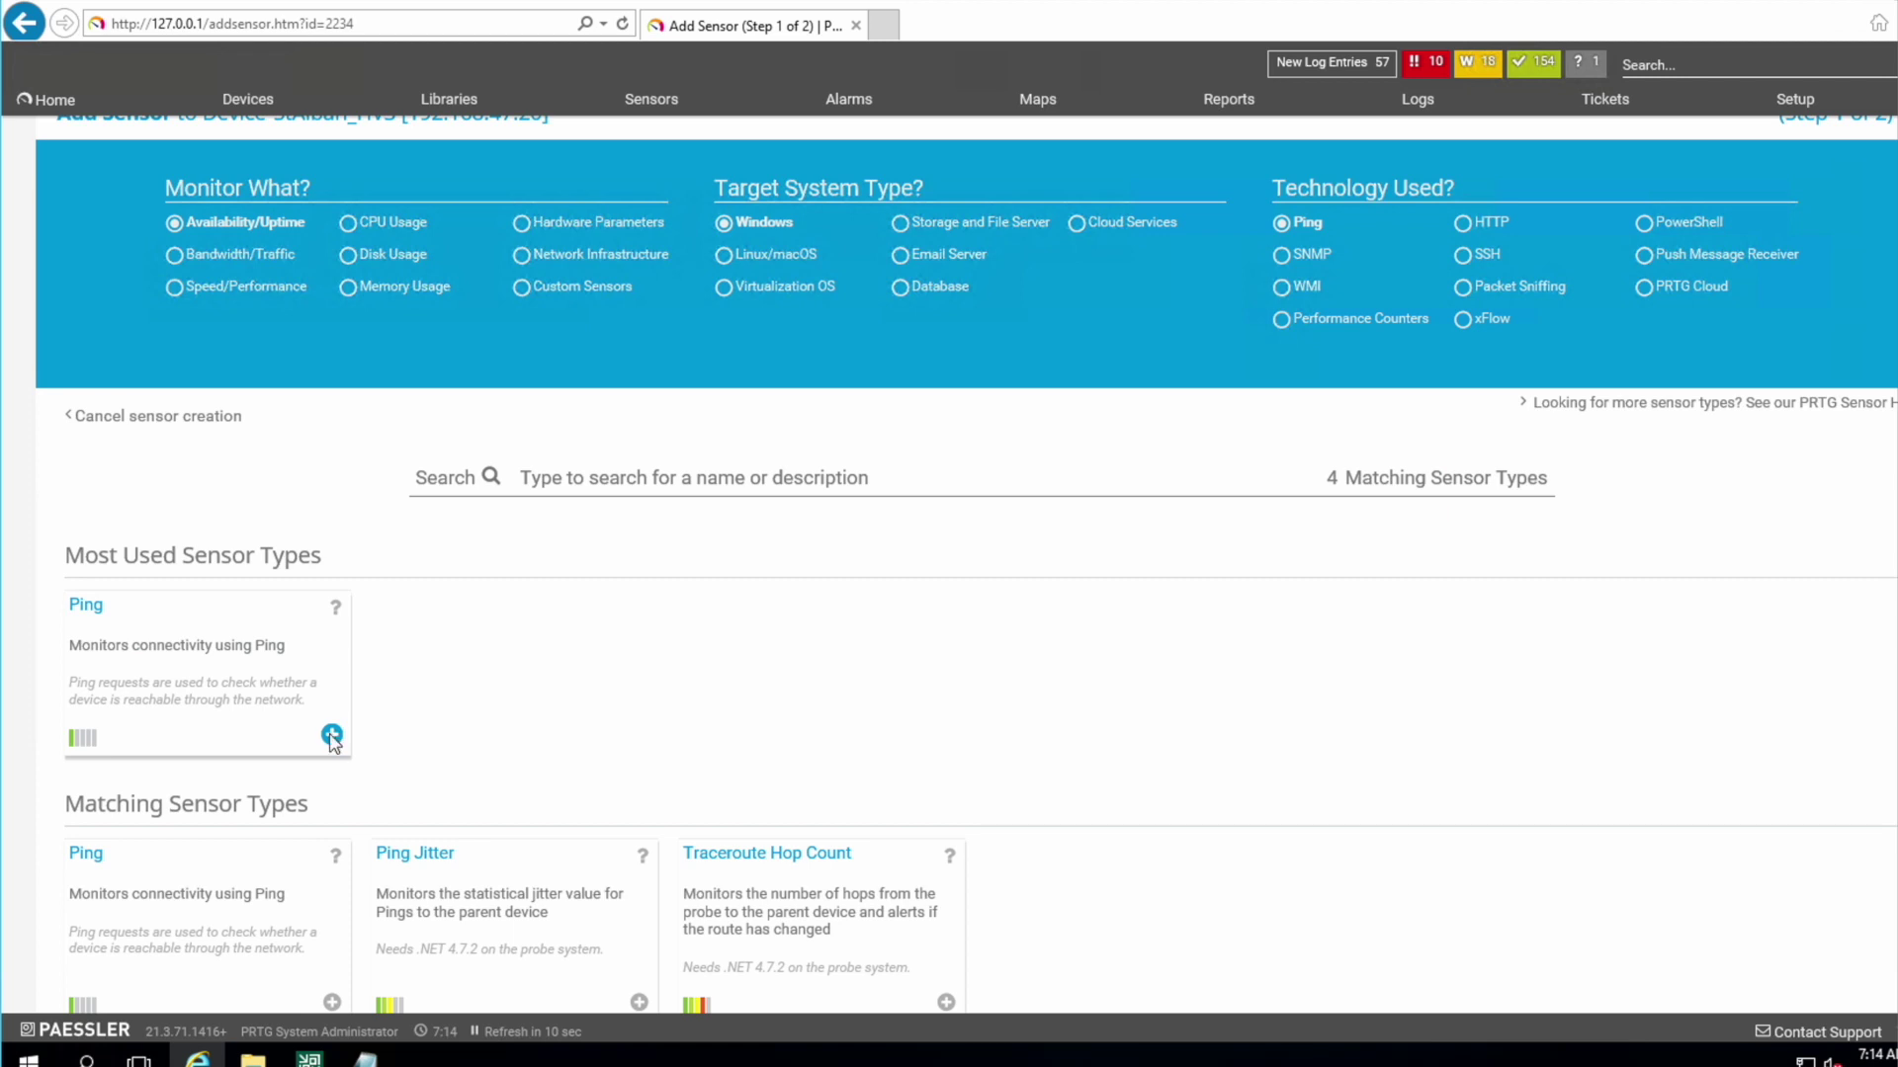
{"action": "left_click", "coordinate": [331, 735]}
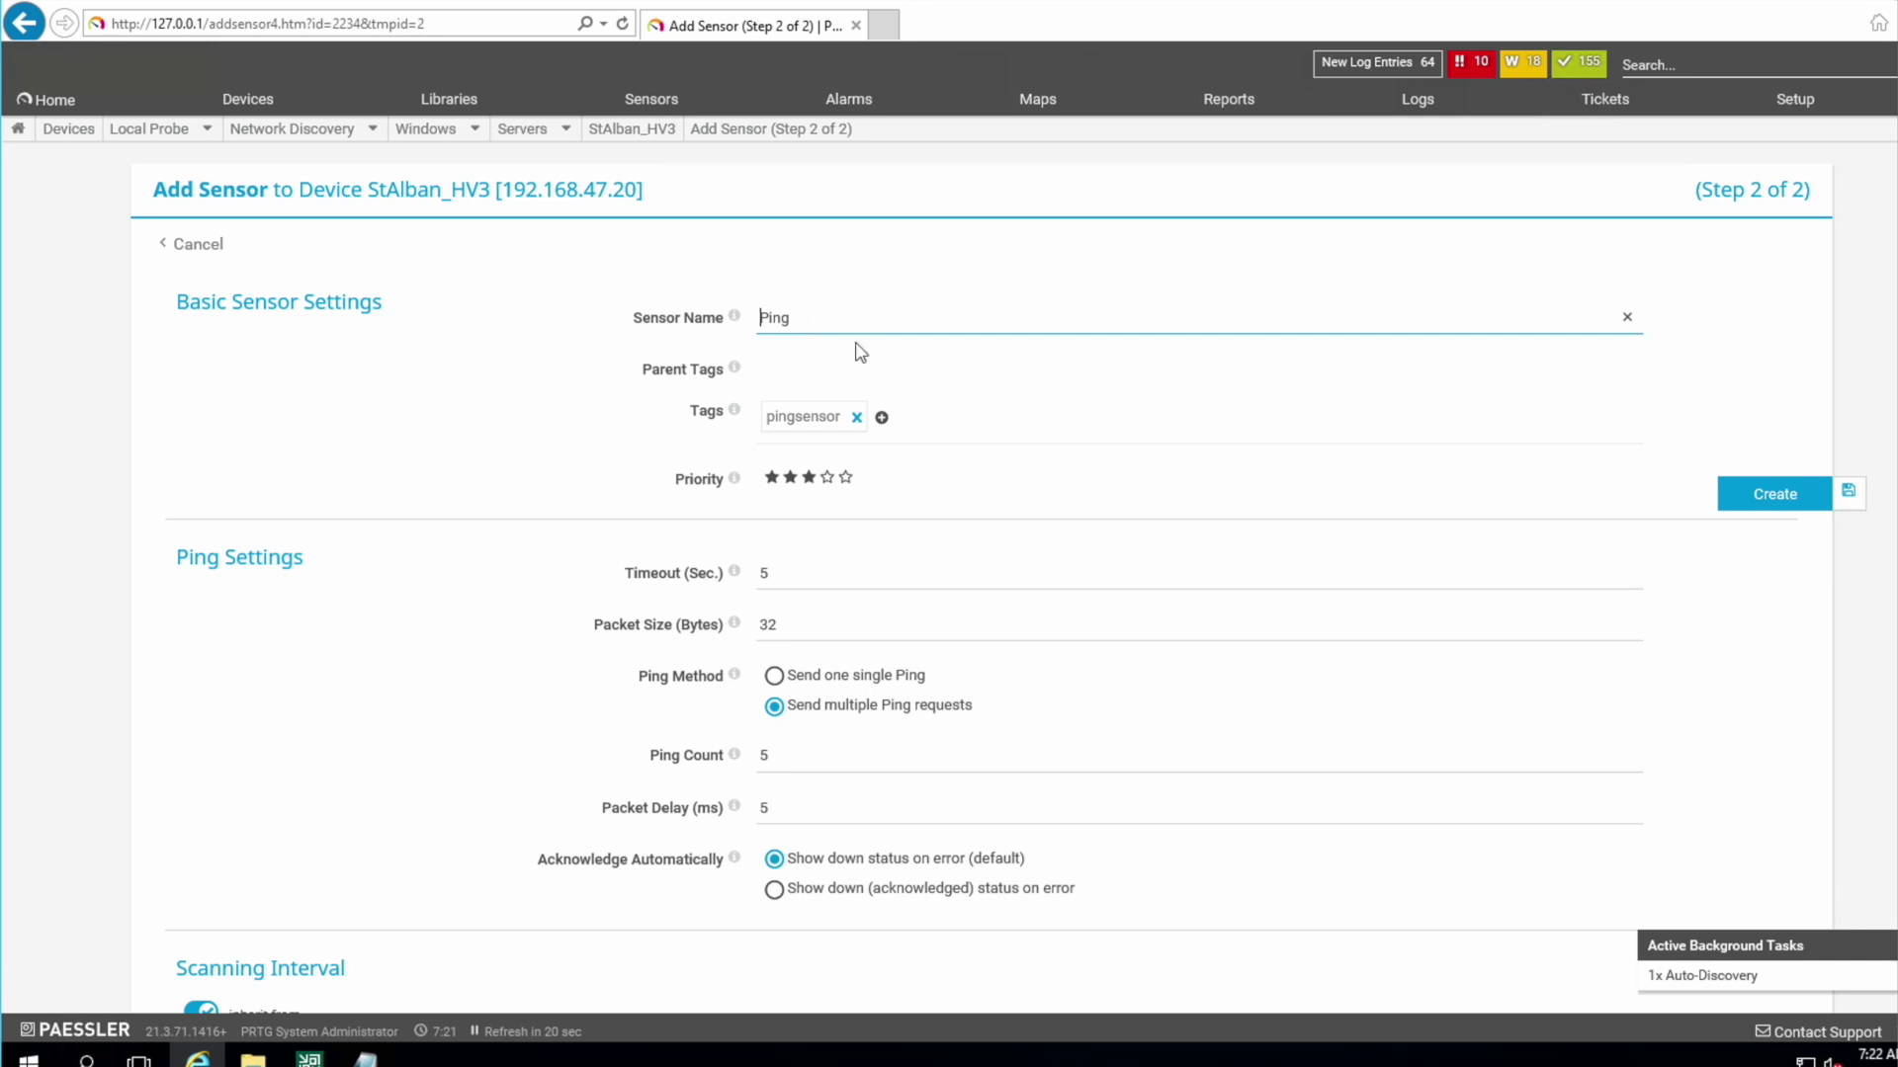
Create the Ping sensor with default settings: timeout 5, packet size 32, multiple pings
{"action": "scroll", "coordinate": [844, 576], "scroll_direction": "down", "scroll_amount": 1}
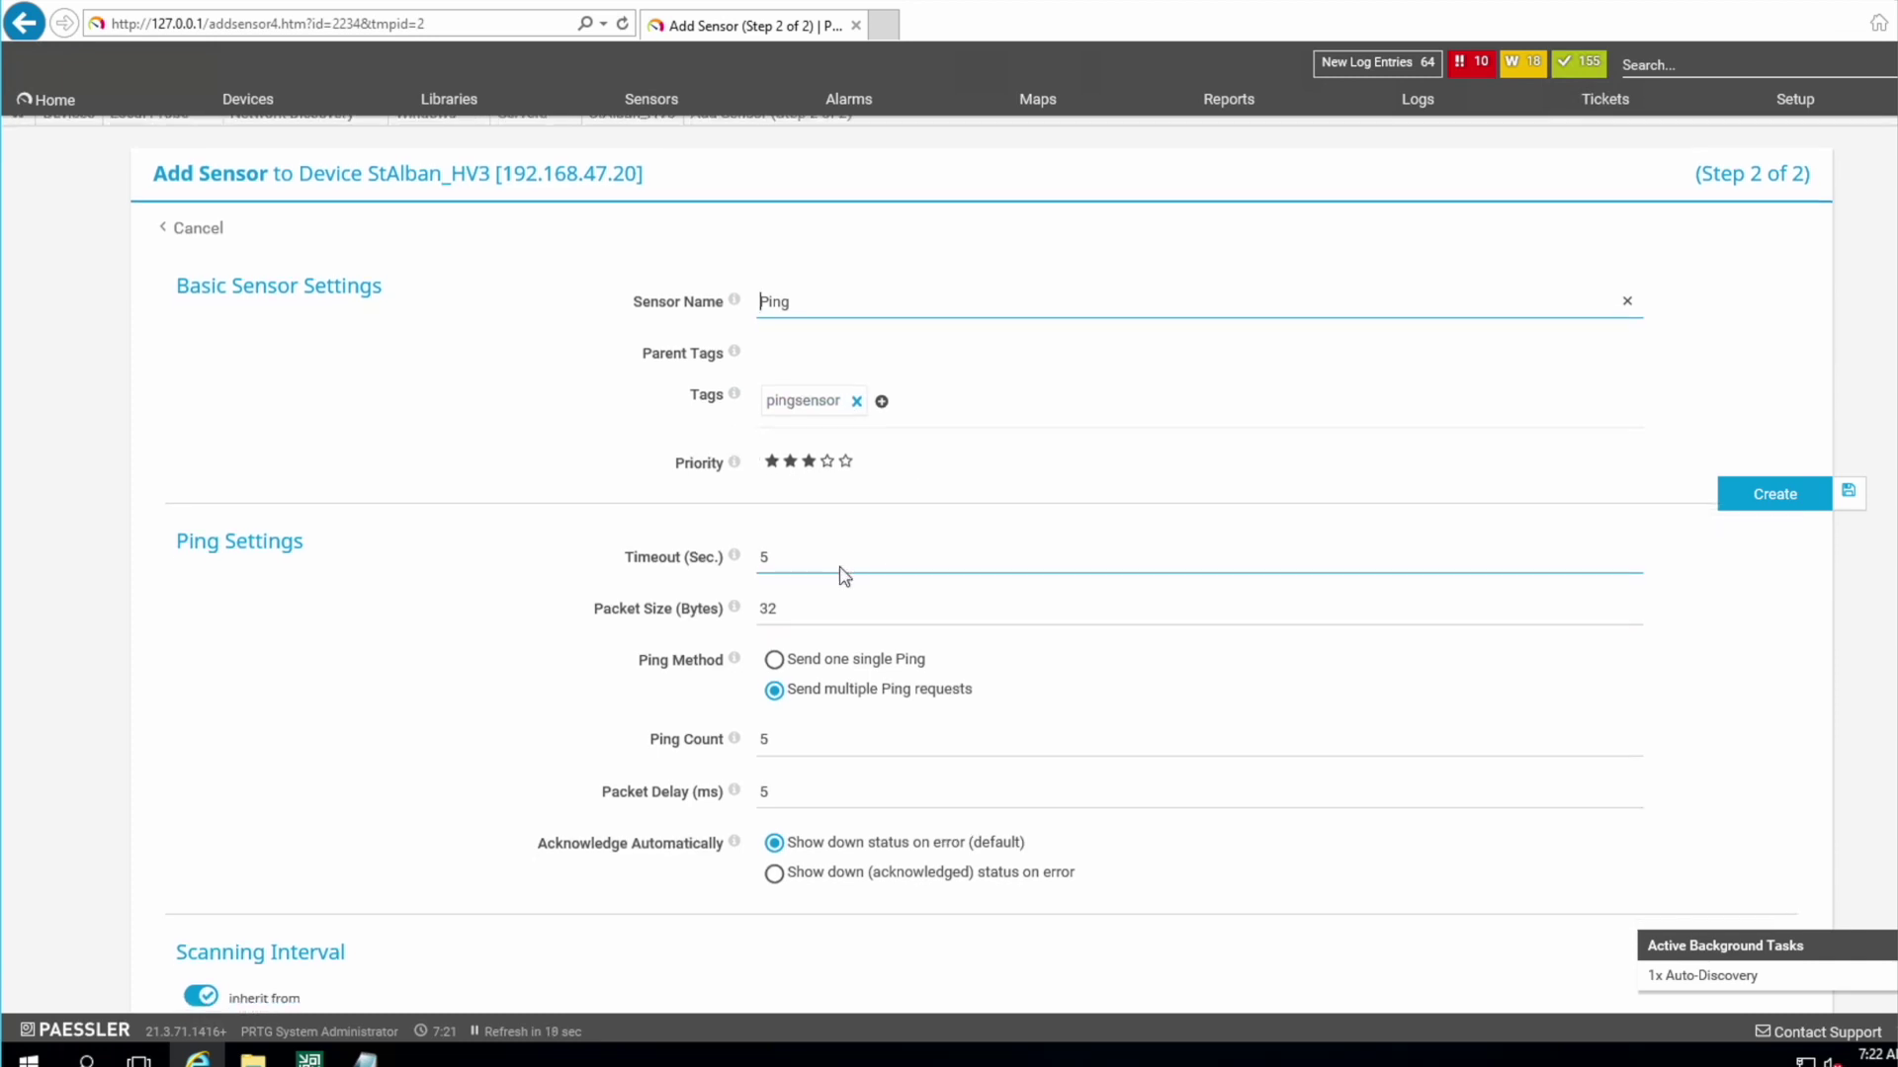
{"action": "scroll", "coordinate": [845, 576], "scroll_direction": "down", "scroll_amount": 2}
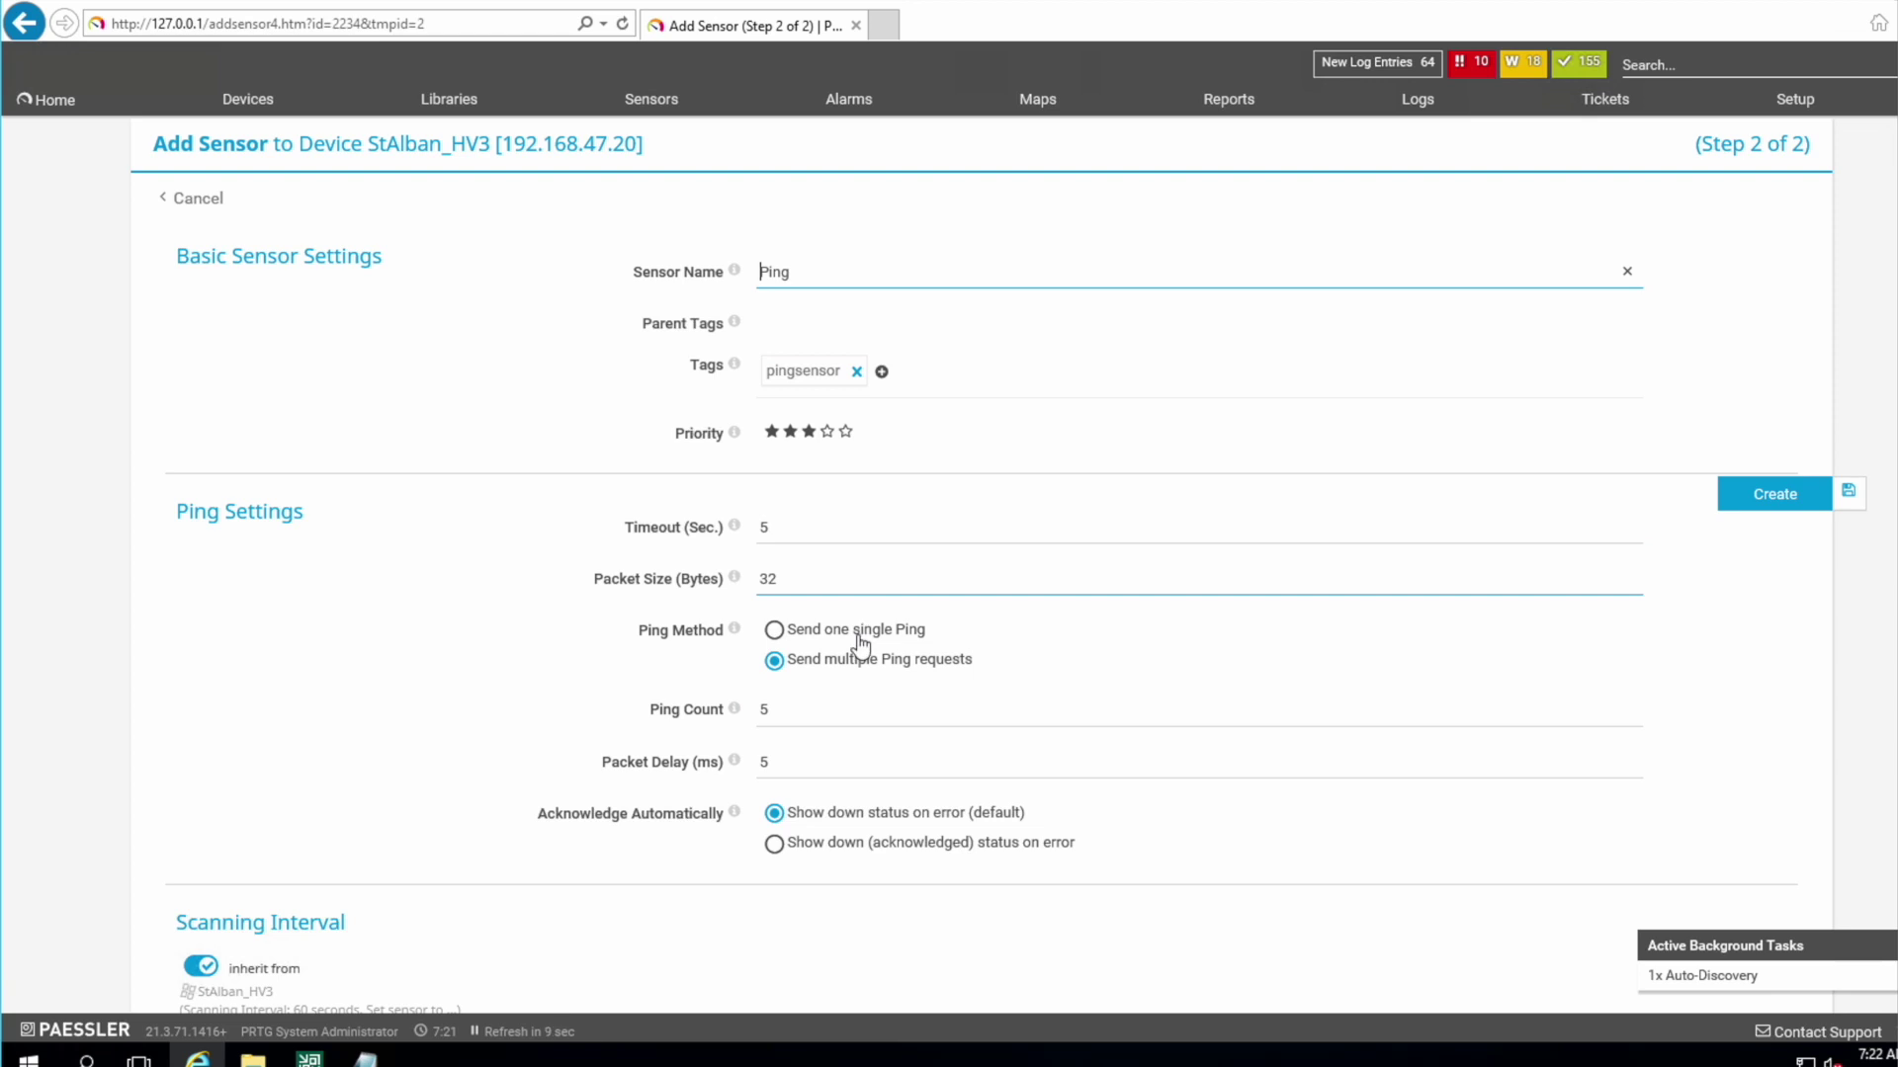
{"action": "scroll", "coordinate": [804, 516], "scroll_direction": "down", "scroll_amount": 1}
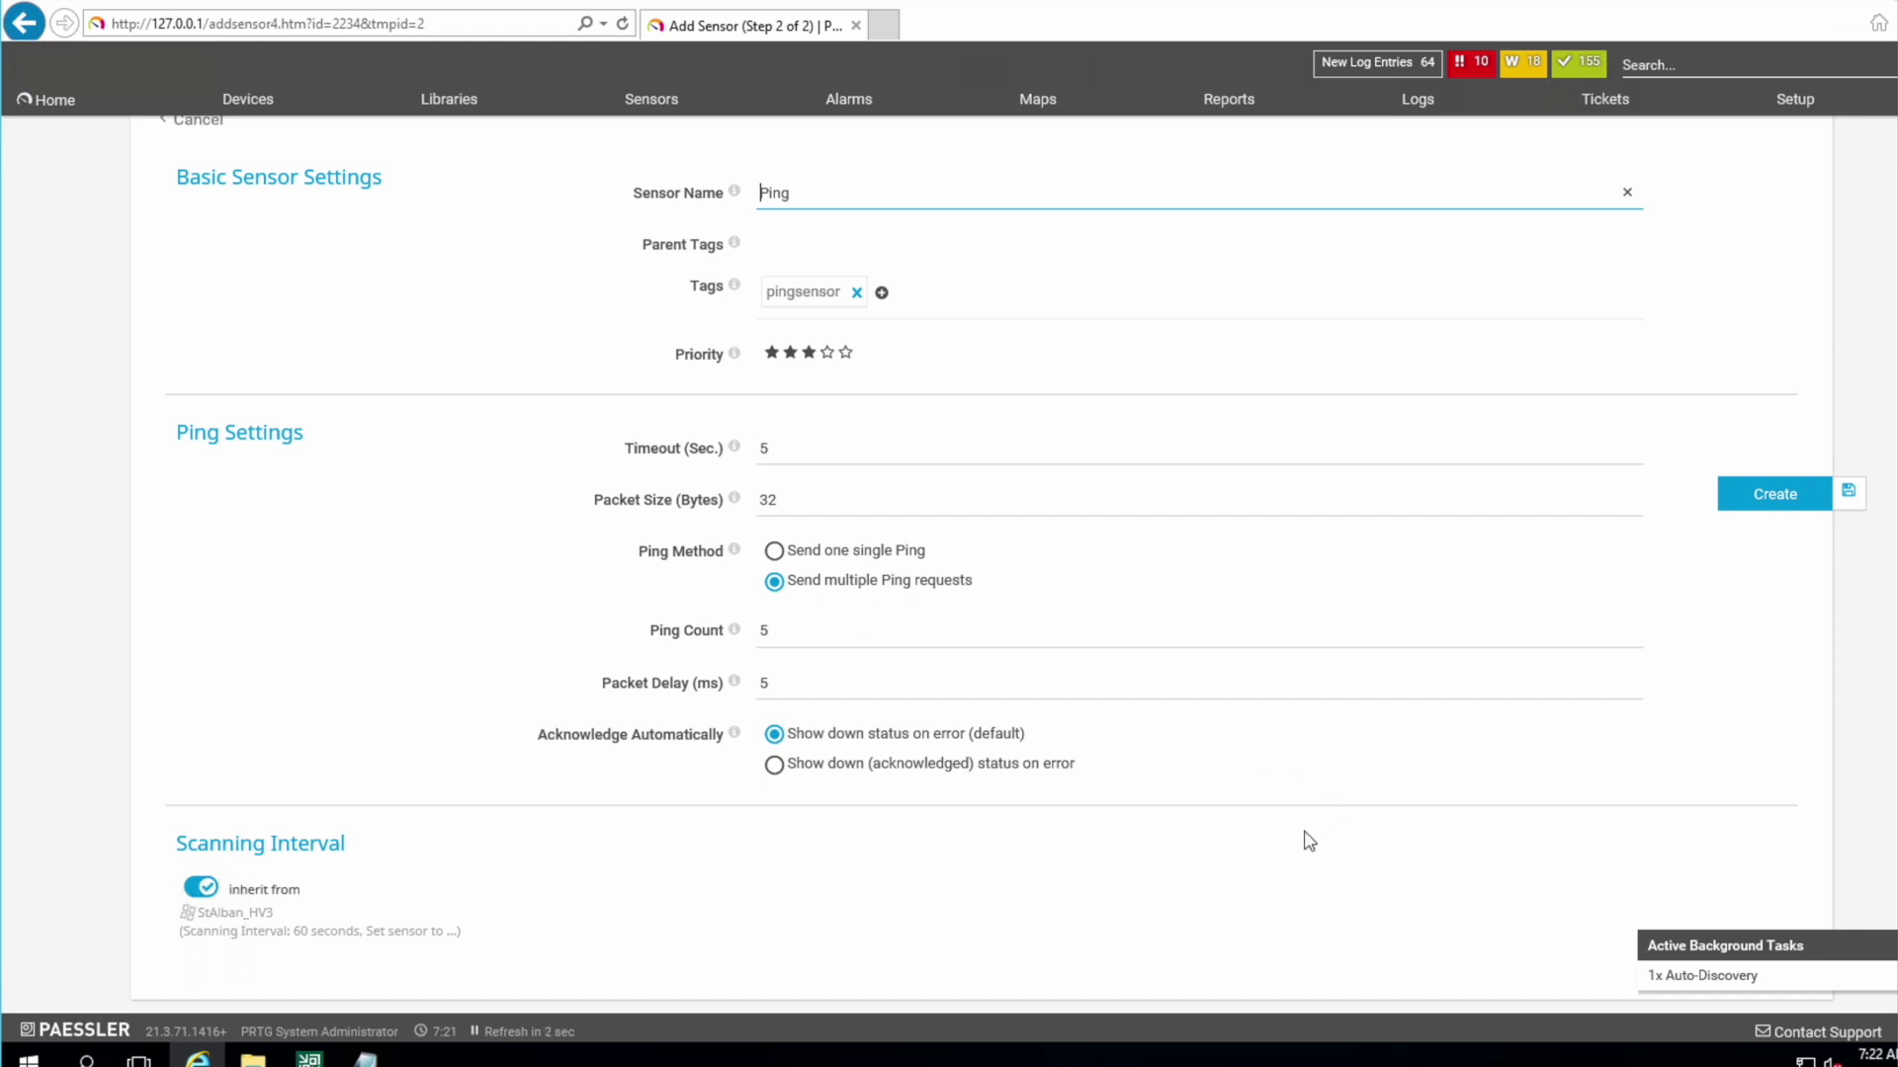
{"action": "mouse_move", "coordinate": [276, 886]}
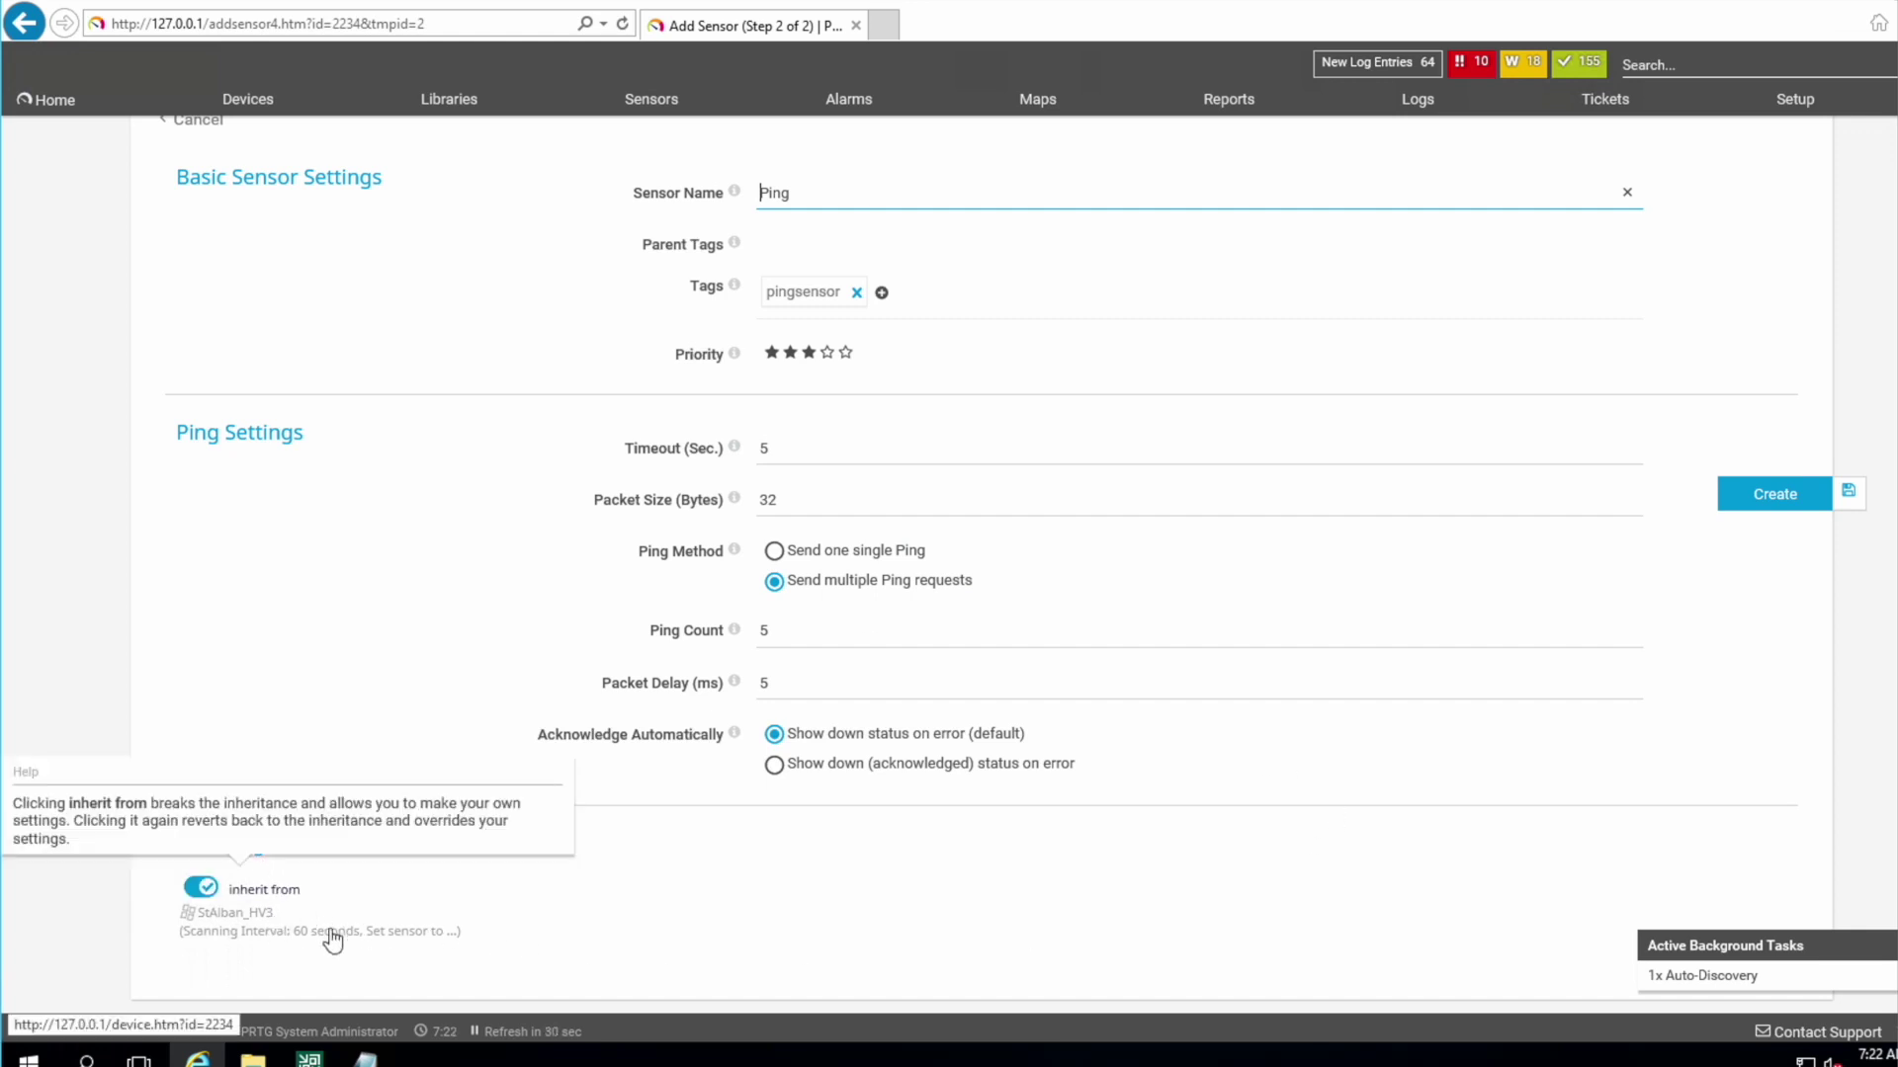
{"action": "left_click", "coordinate": [1775, 499]}
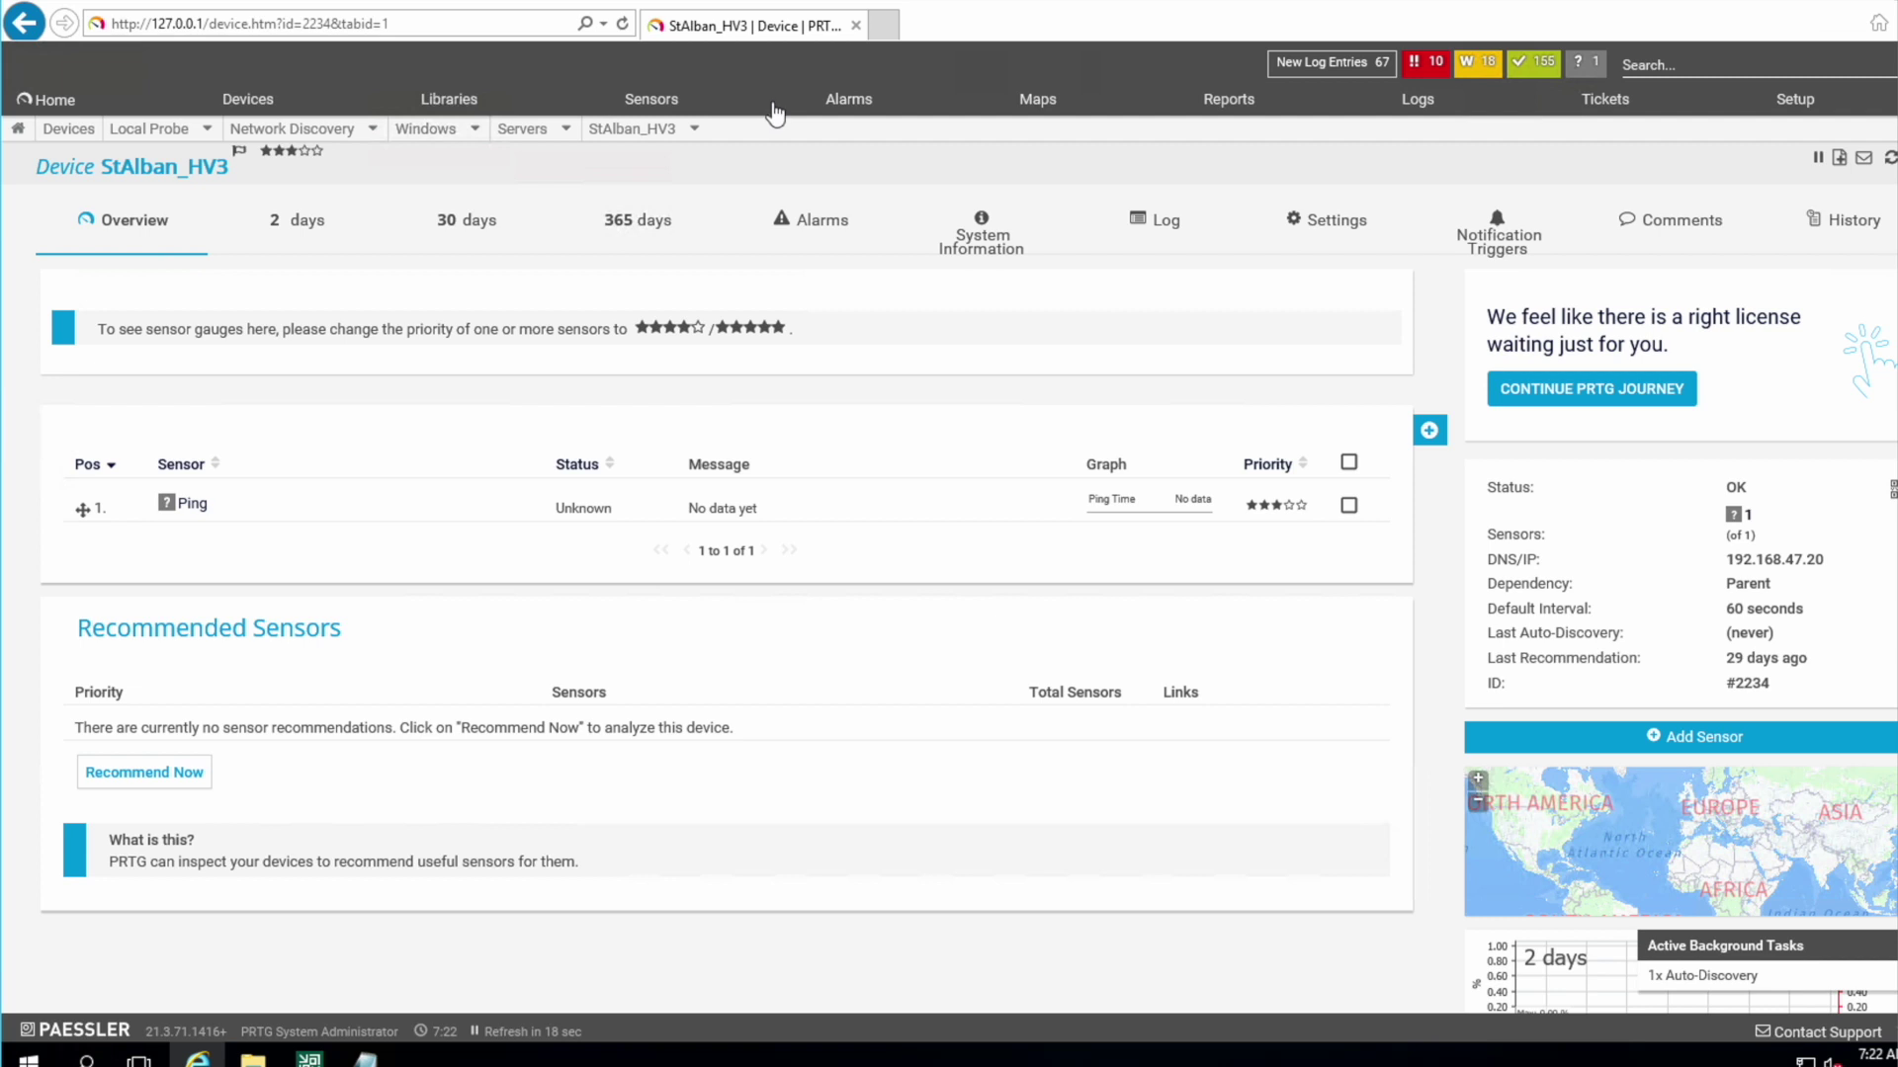
Reload the page, show all devices in the tree, and dismiss the Ping sensor info card
{"action": "left_click", "coordinate": [622, 22]}
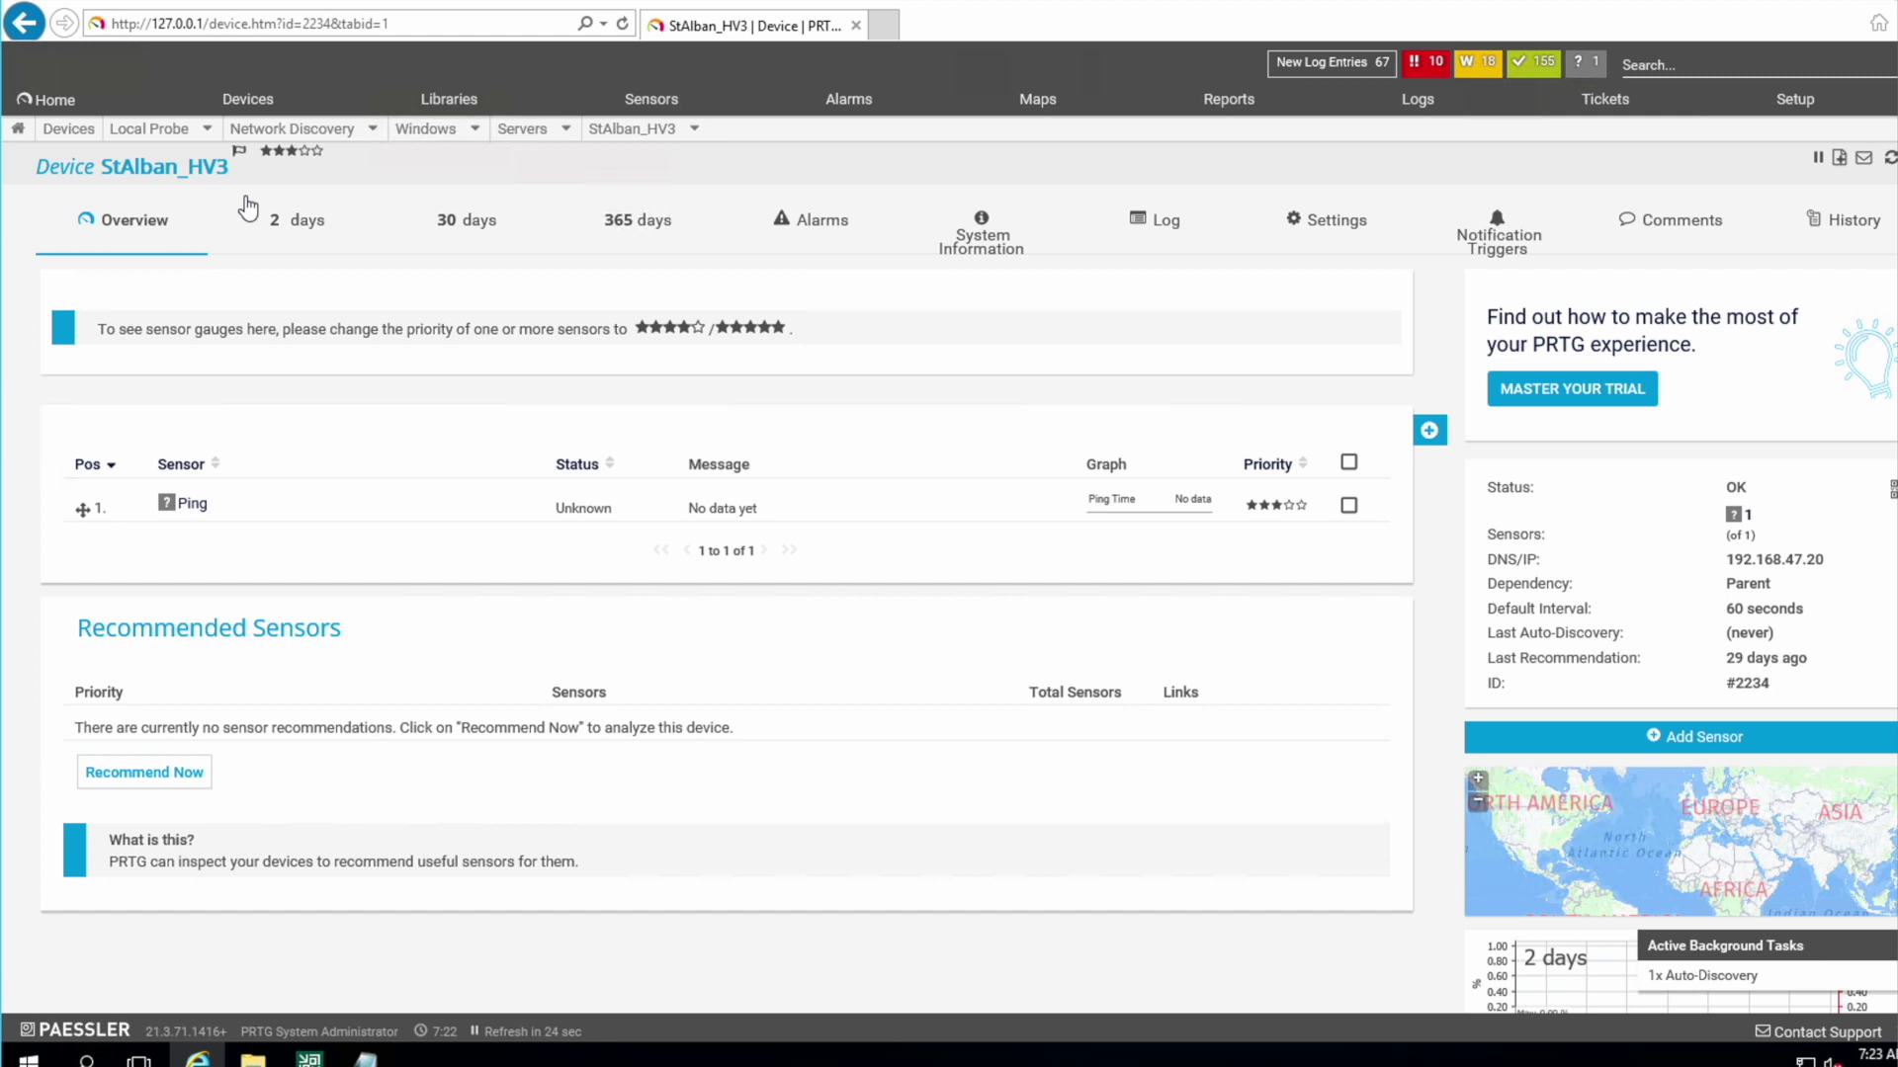
{"action": "left_click", "coordinate": [237, 102]}
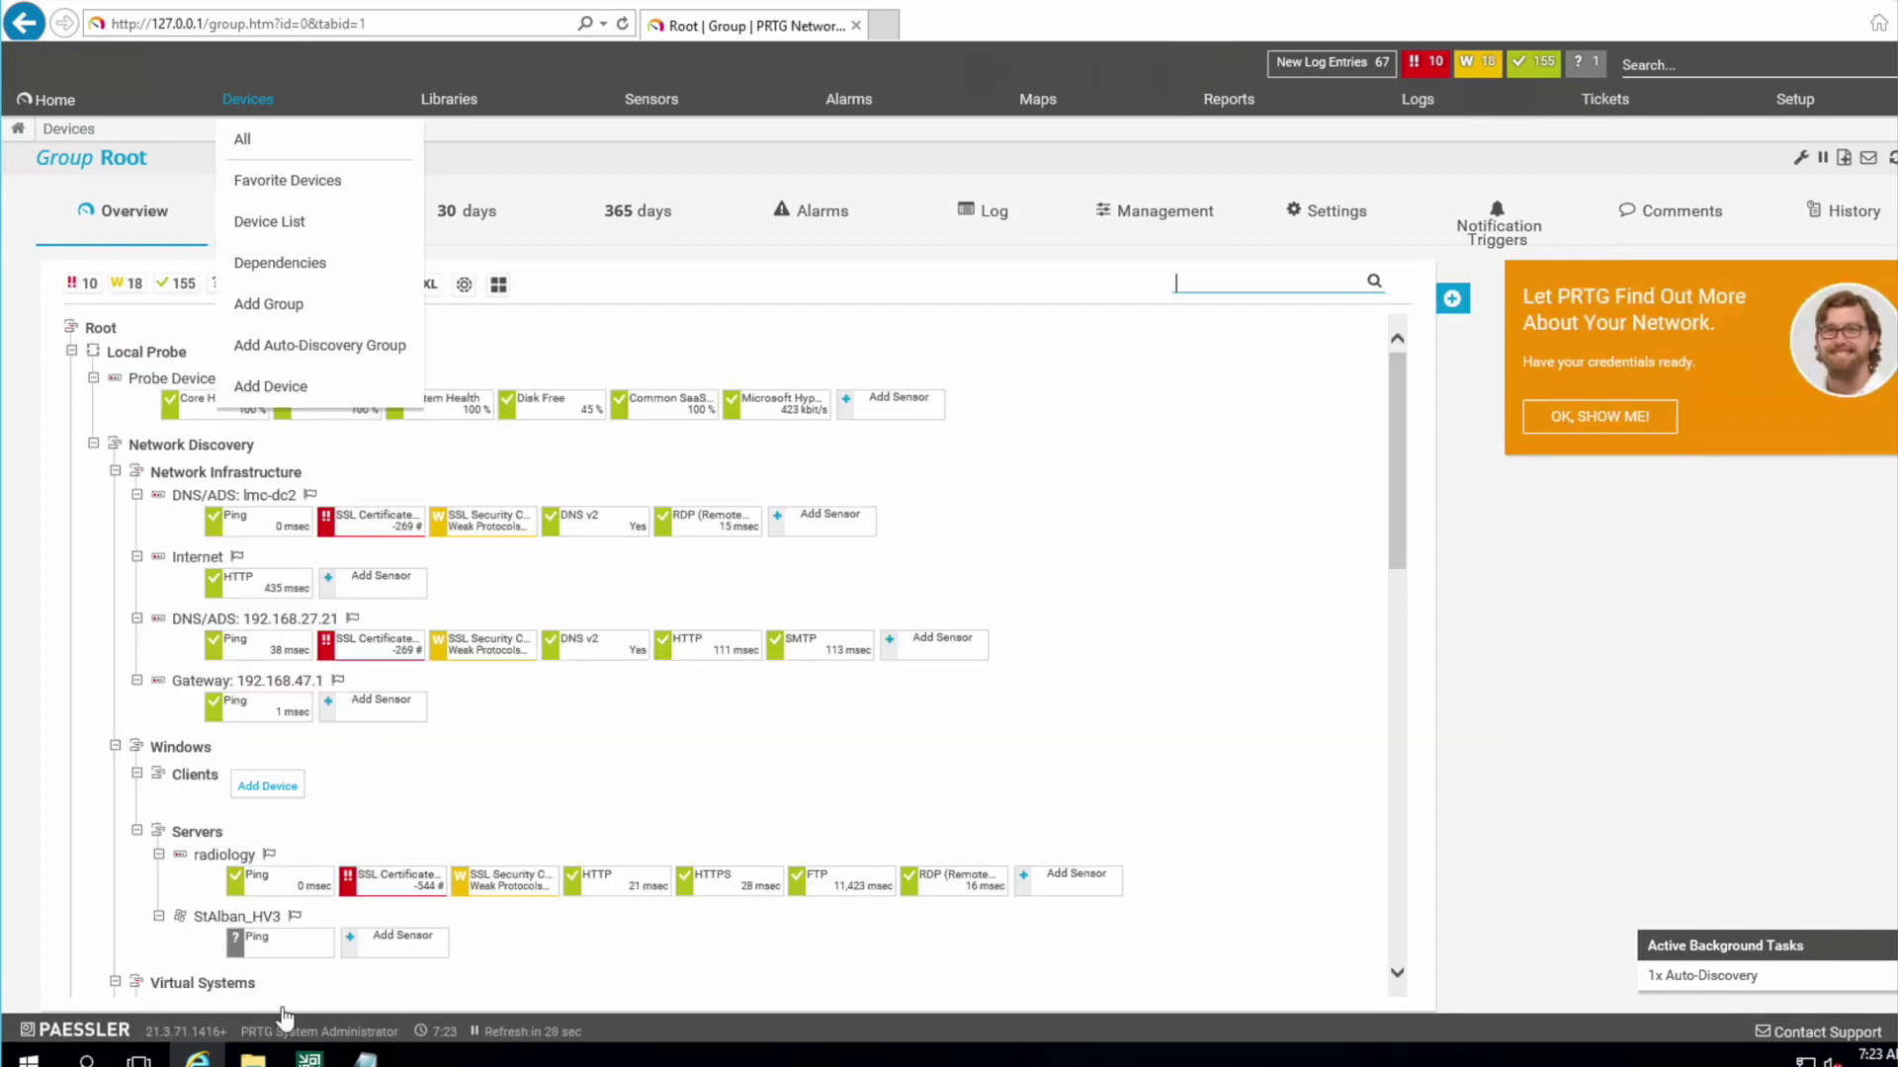
{"action": "scroll", "coordinate": [247, 954], "scroll_direction": "down", "scroll_amount": 1}
{"action": "left_click", "coordinate": [259, 921]}
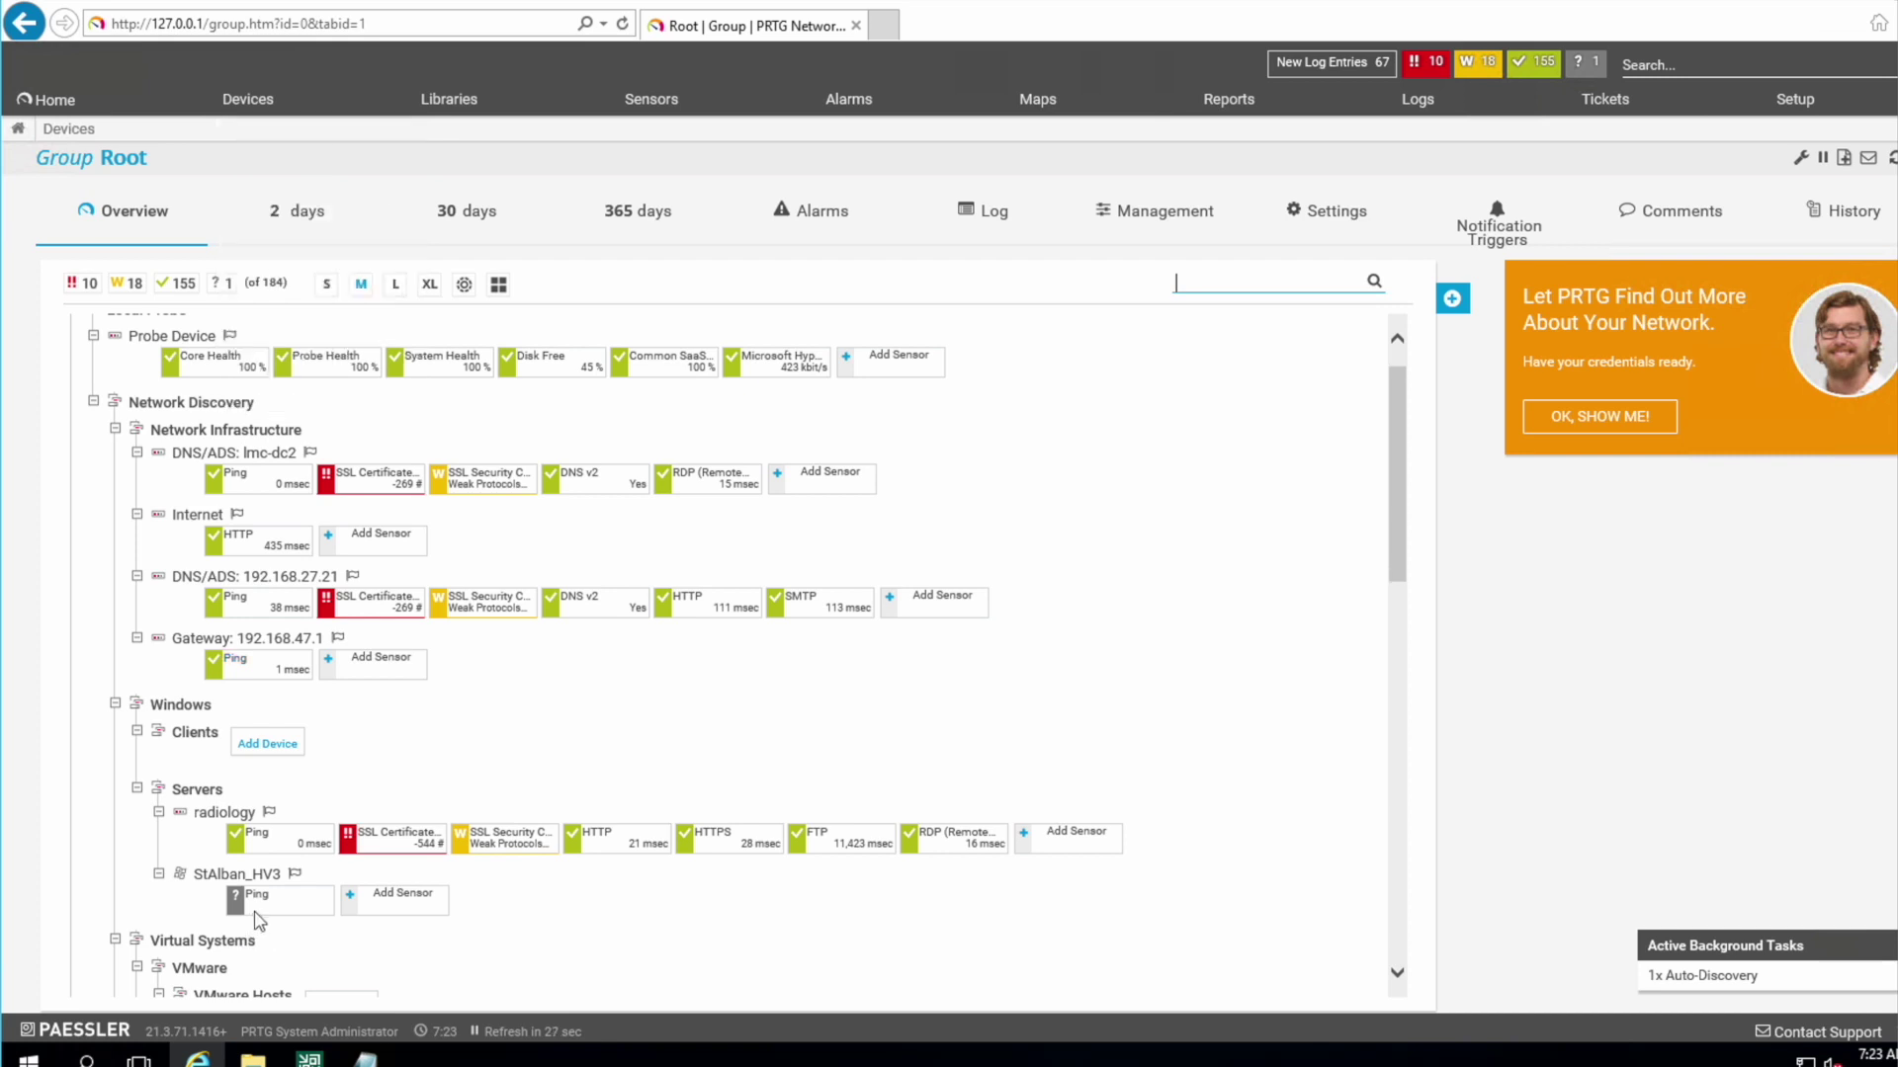
{"action": "mouse_move", "coordinate": [238, 900]}
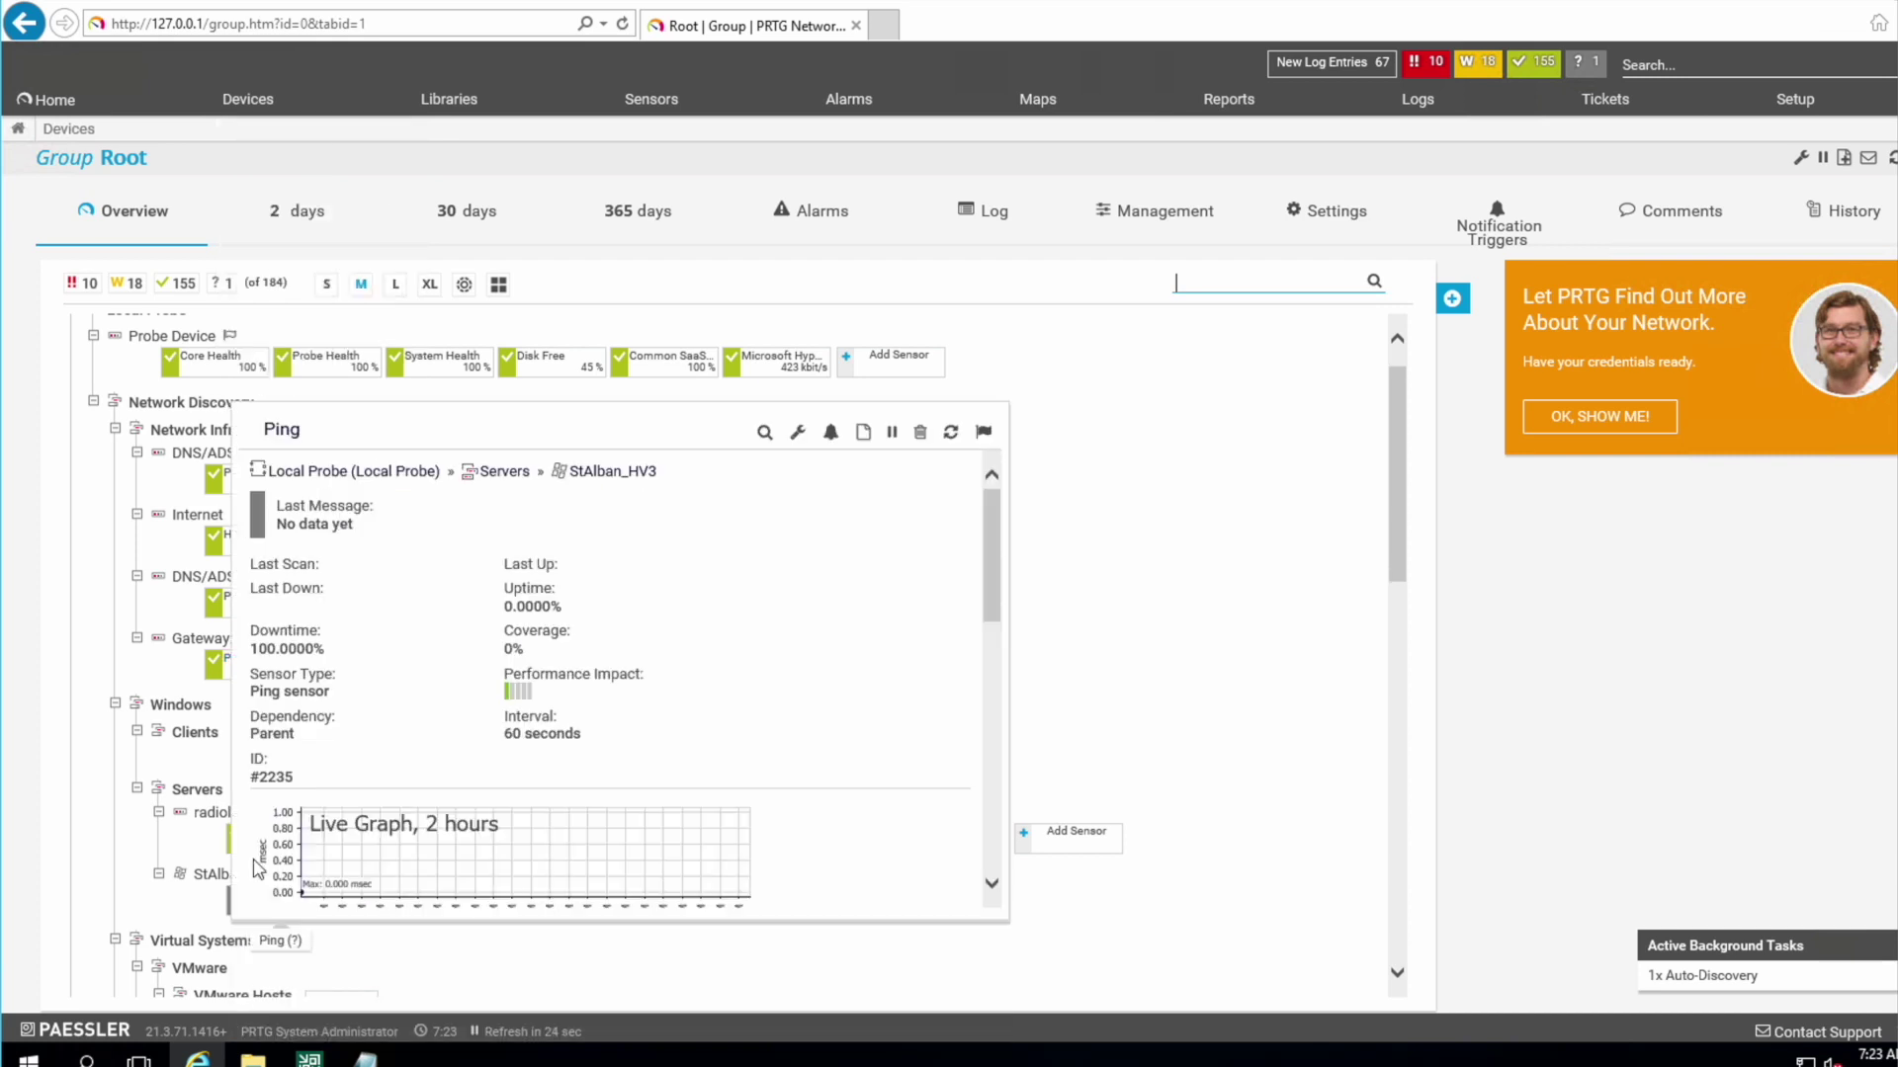
{"action": "left_click", "coordinate": [960, 442]}
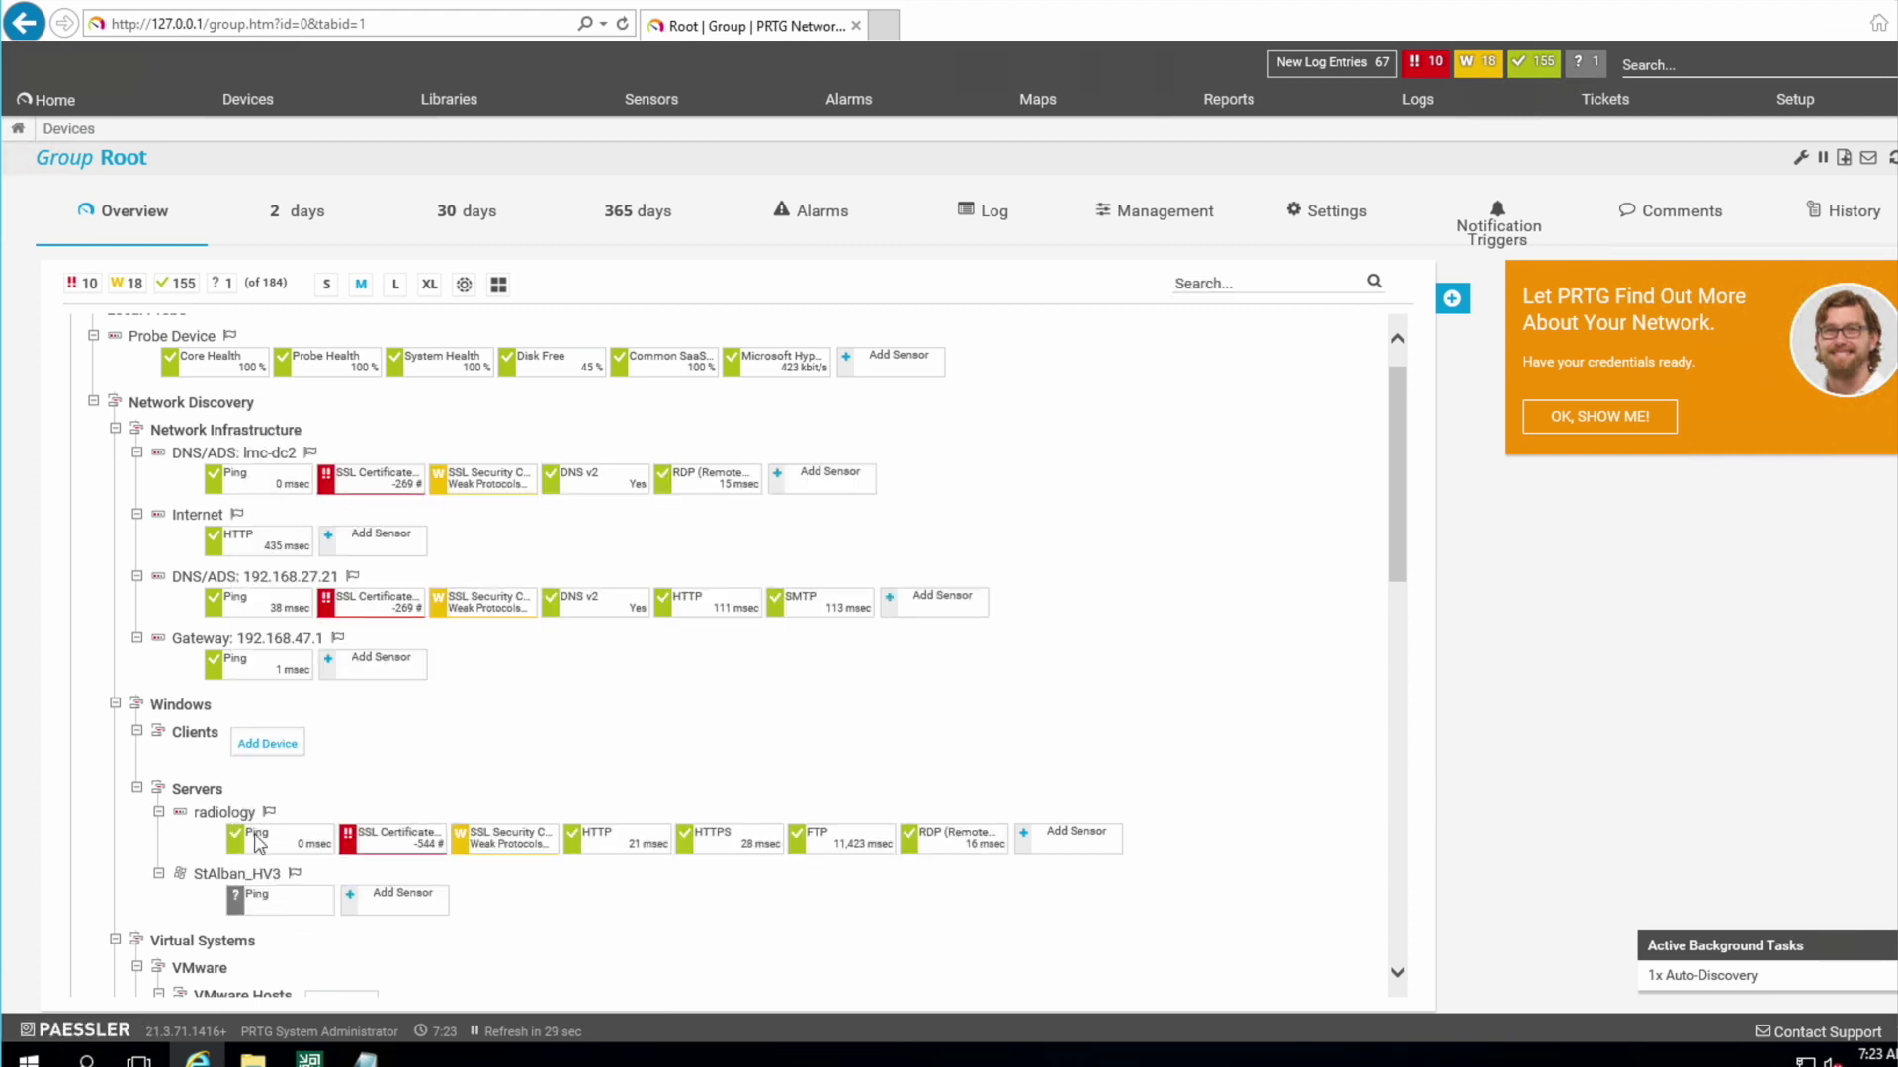
Start adding another sensor to StAlban_HV3 and browse all 286 sensor types
{"action": "left_click", "coordinate": [396, 901]}
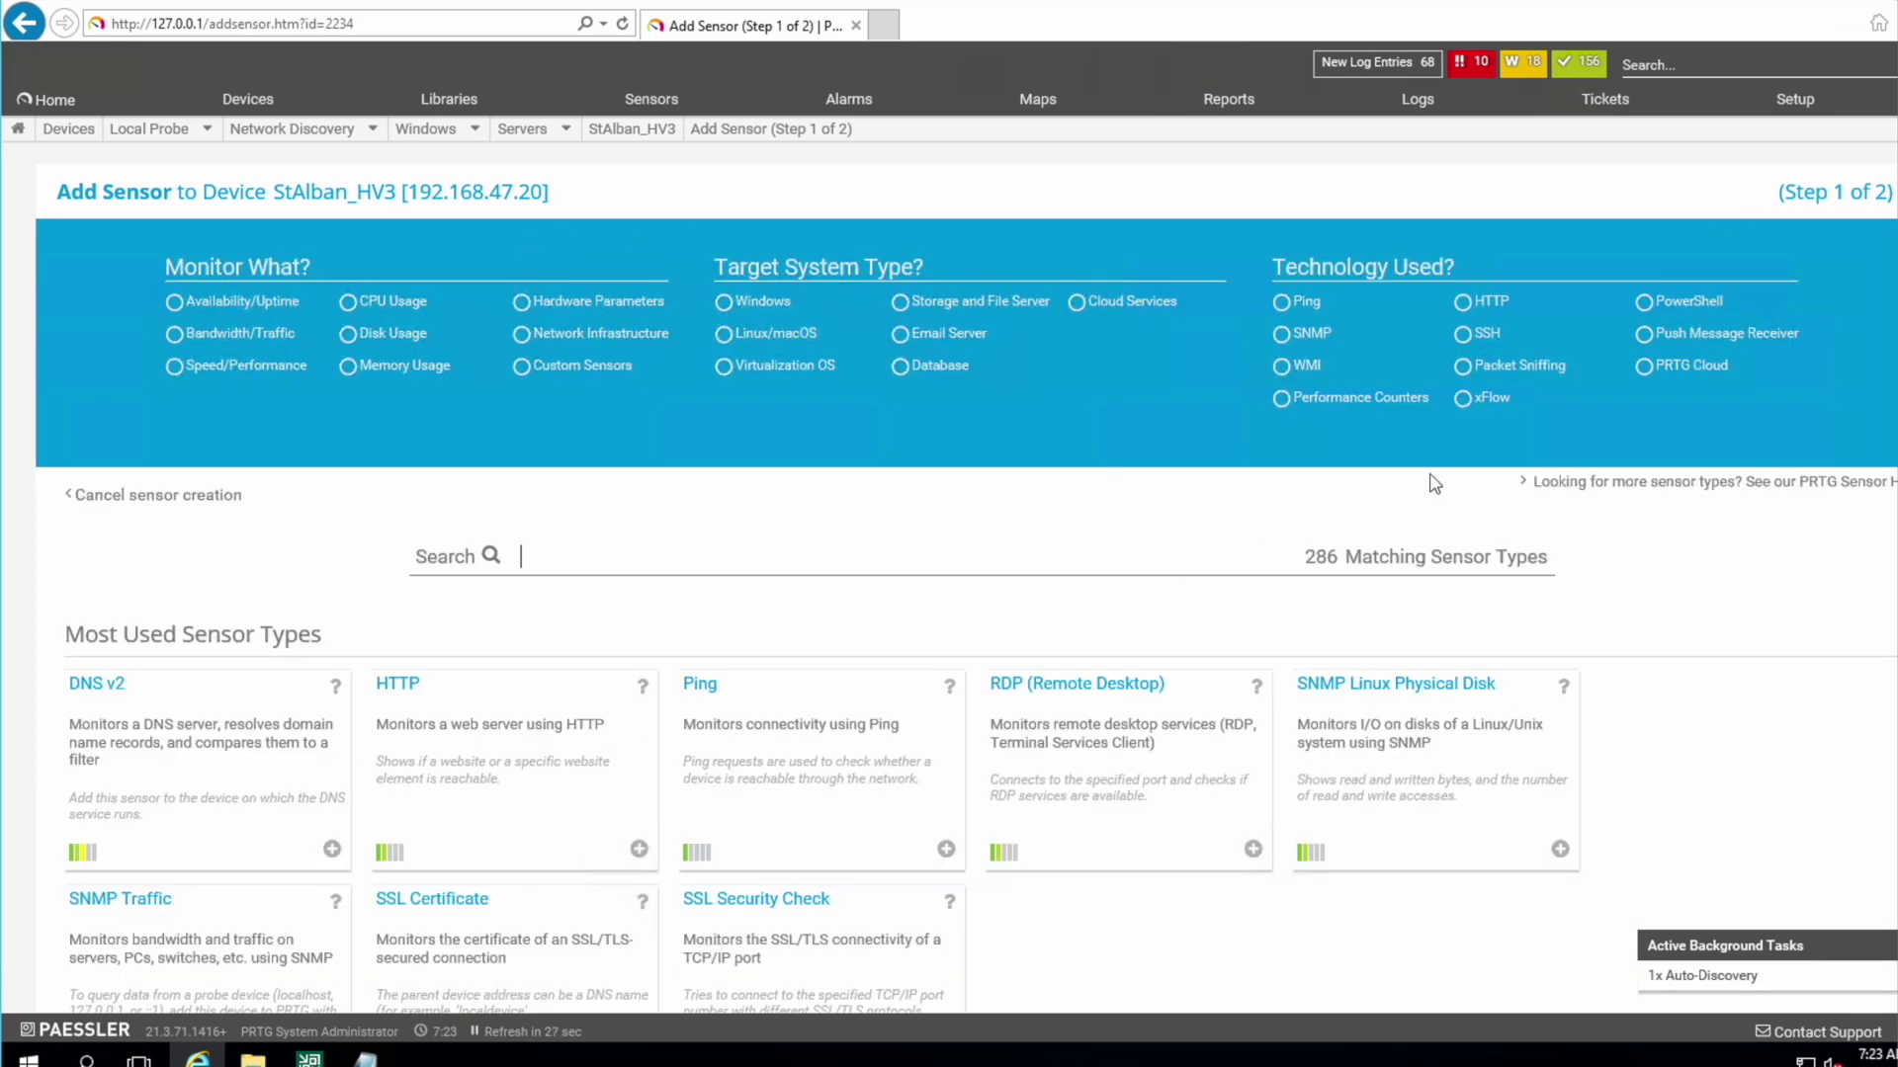
{"action": "scroll", "coordinate": [1423, 490], "scroll_direction": "down", "scroll_amount": 1}
{"action": "scroll", "coordinate": [1305, 553], "scroll_direction": "down", "scroll_amount": 1}
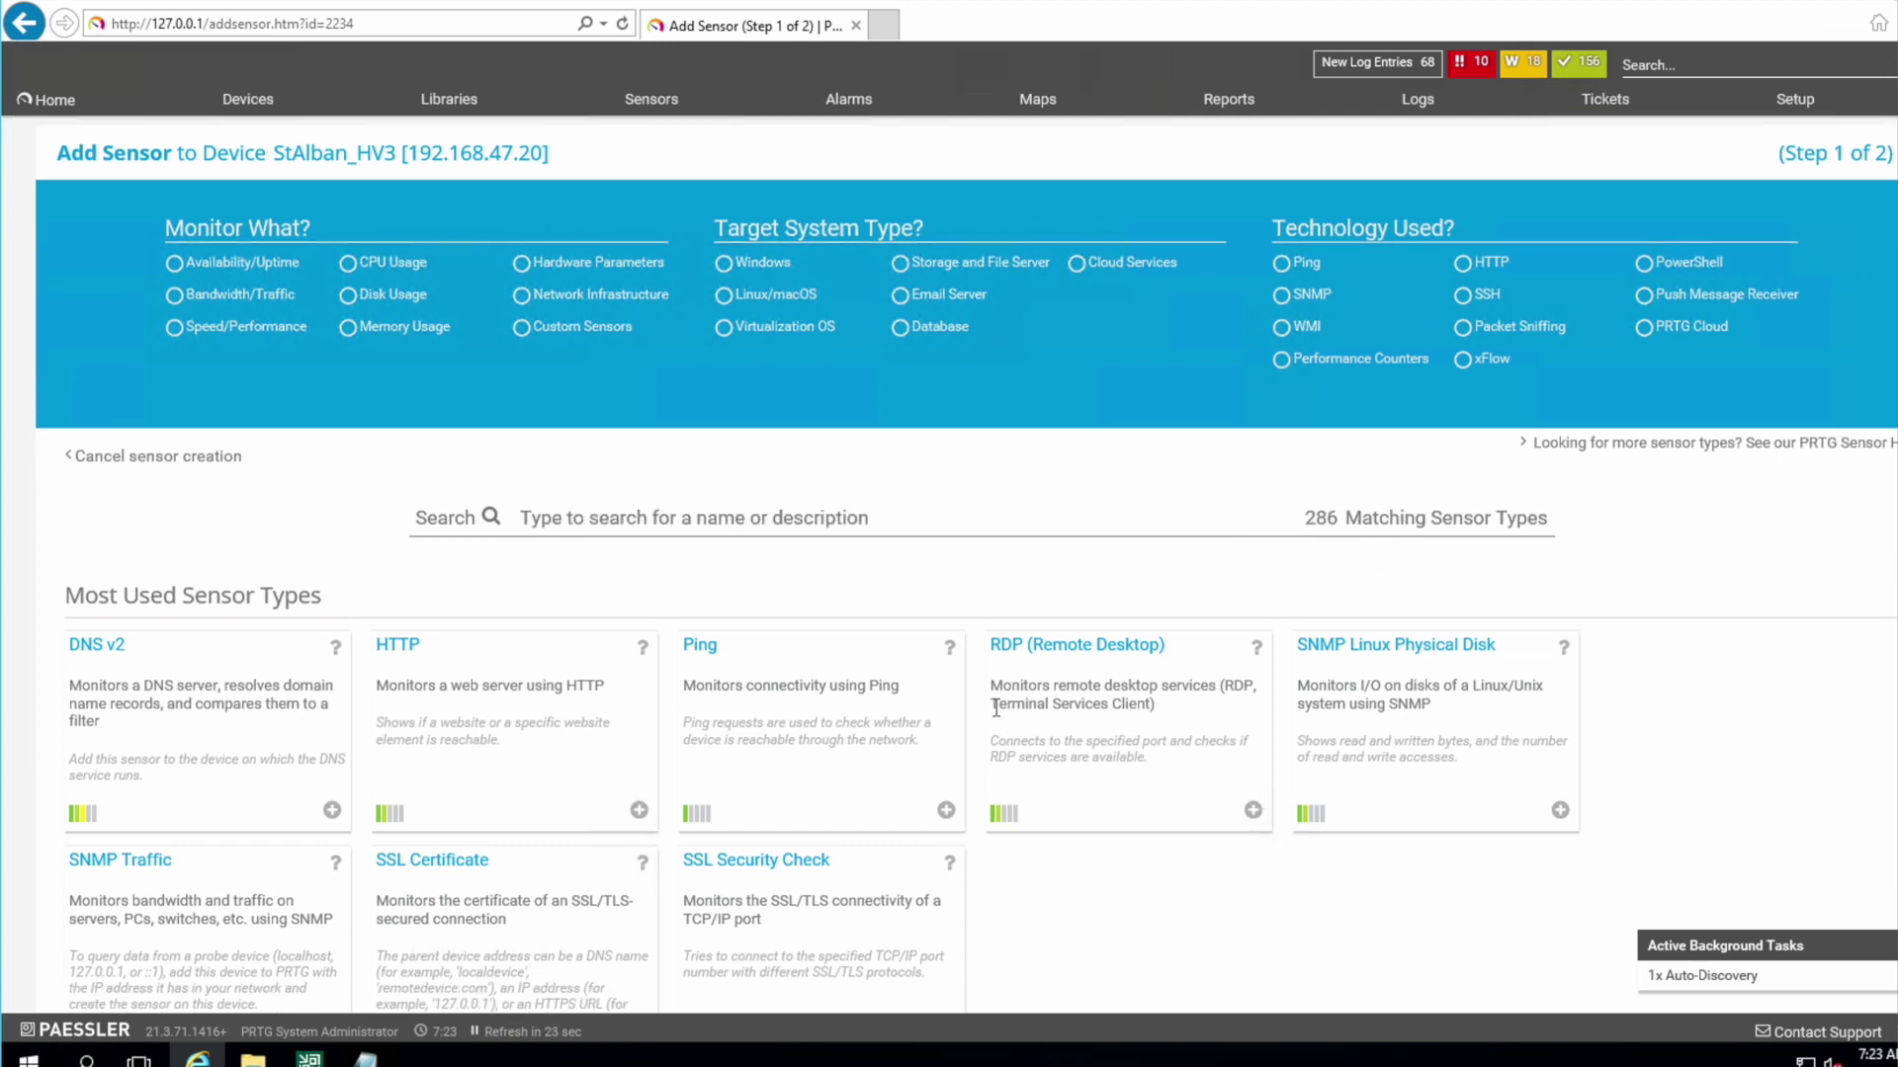
{"action": "scroll", "coordinate": [995, 708], "scroll_direction": "down", "scroll_amount": 10}
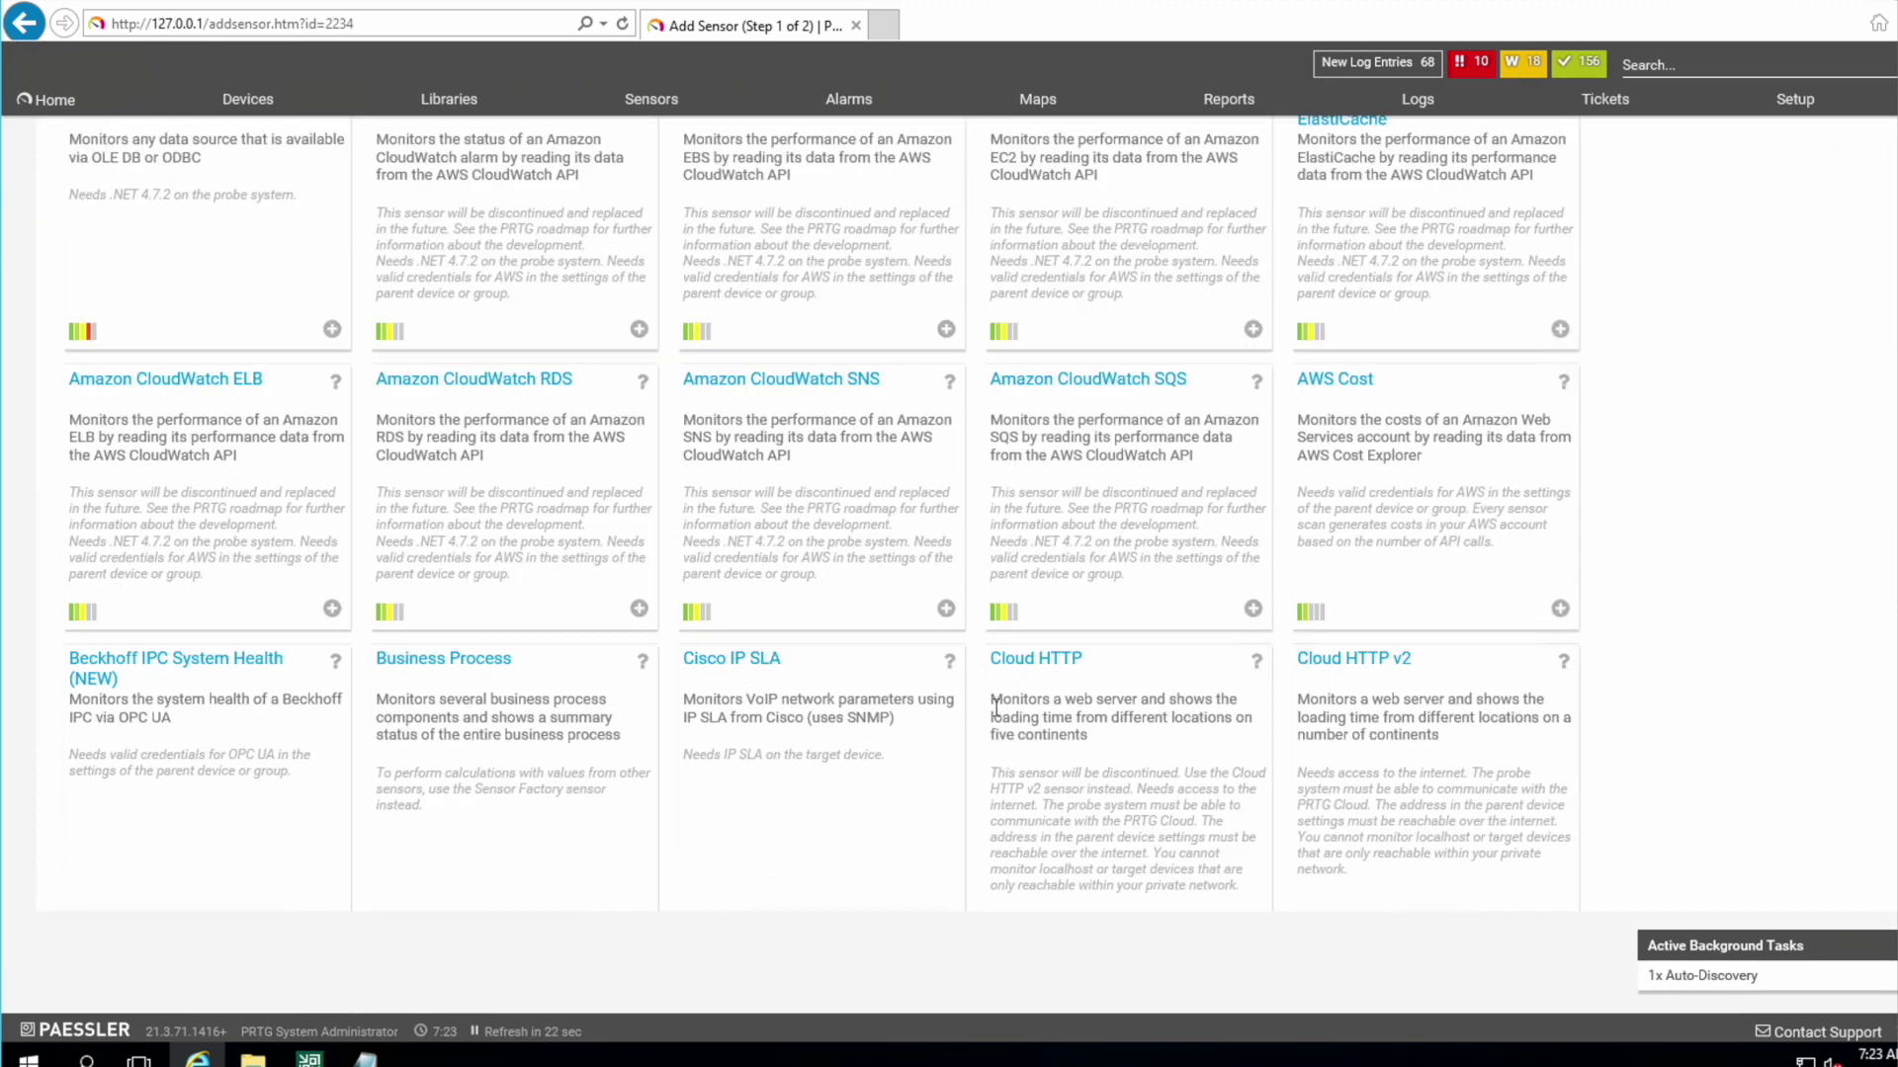
{"action": "scroll", "coordinate": [997, 662], "scroll_direction": "down", "scroll_amount": 5}
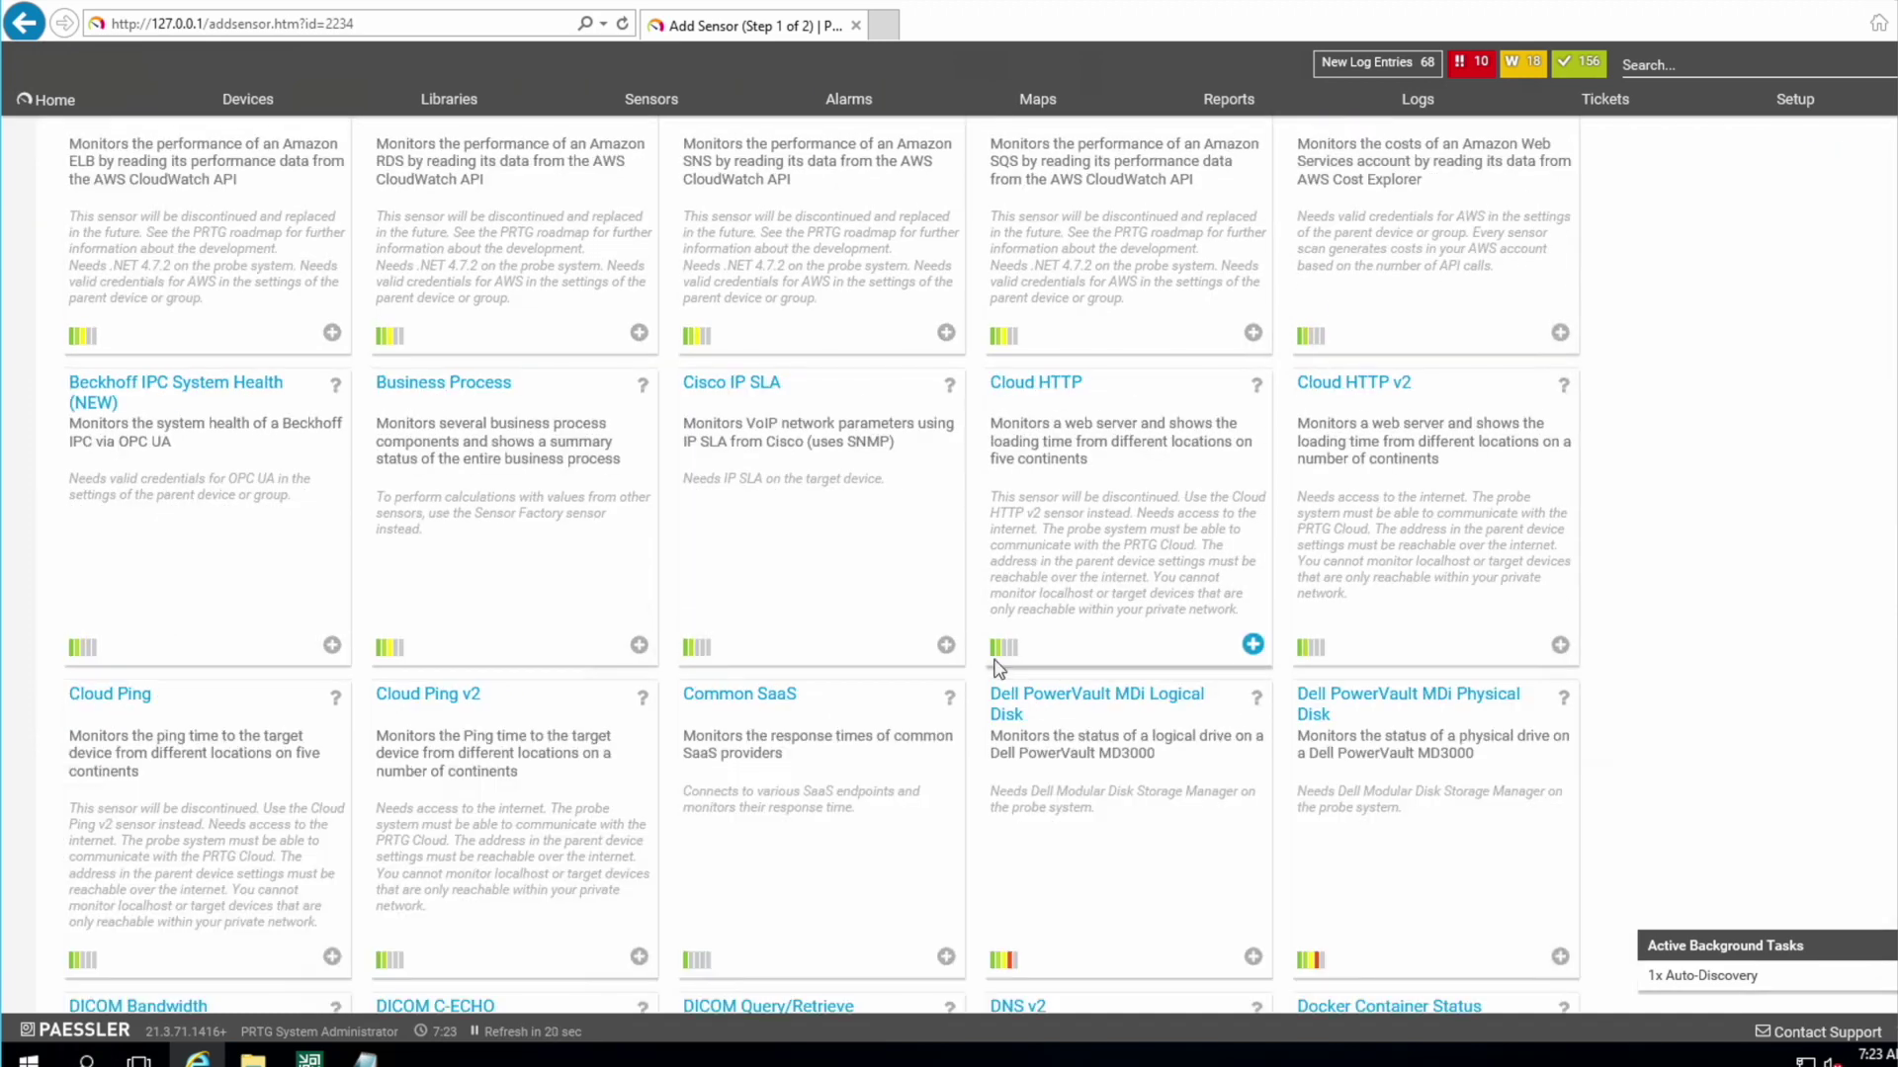
{"action": "scroll", "coordinate": [998, 671], "scroll_direction": "down", "scroll_amount": 15}
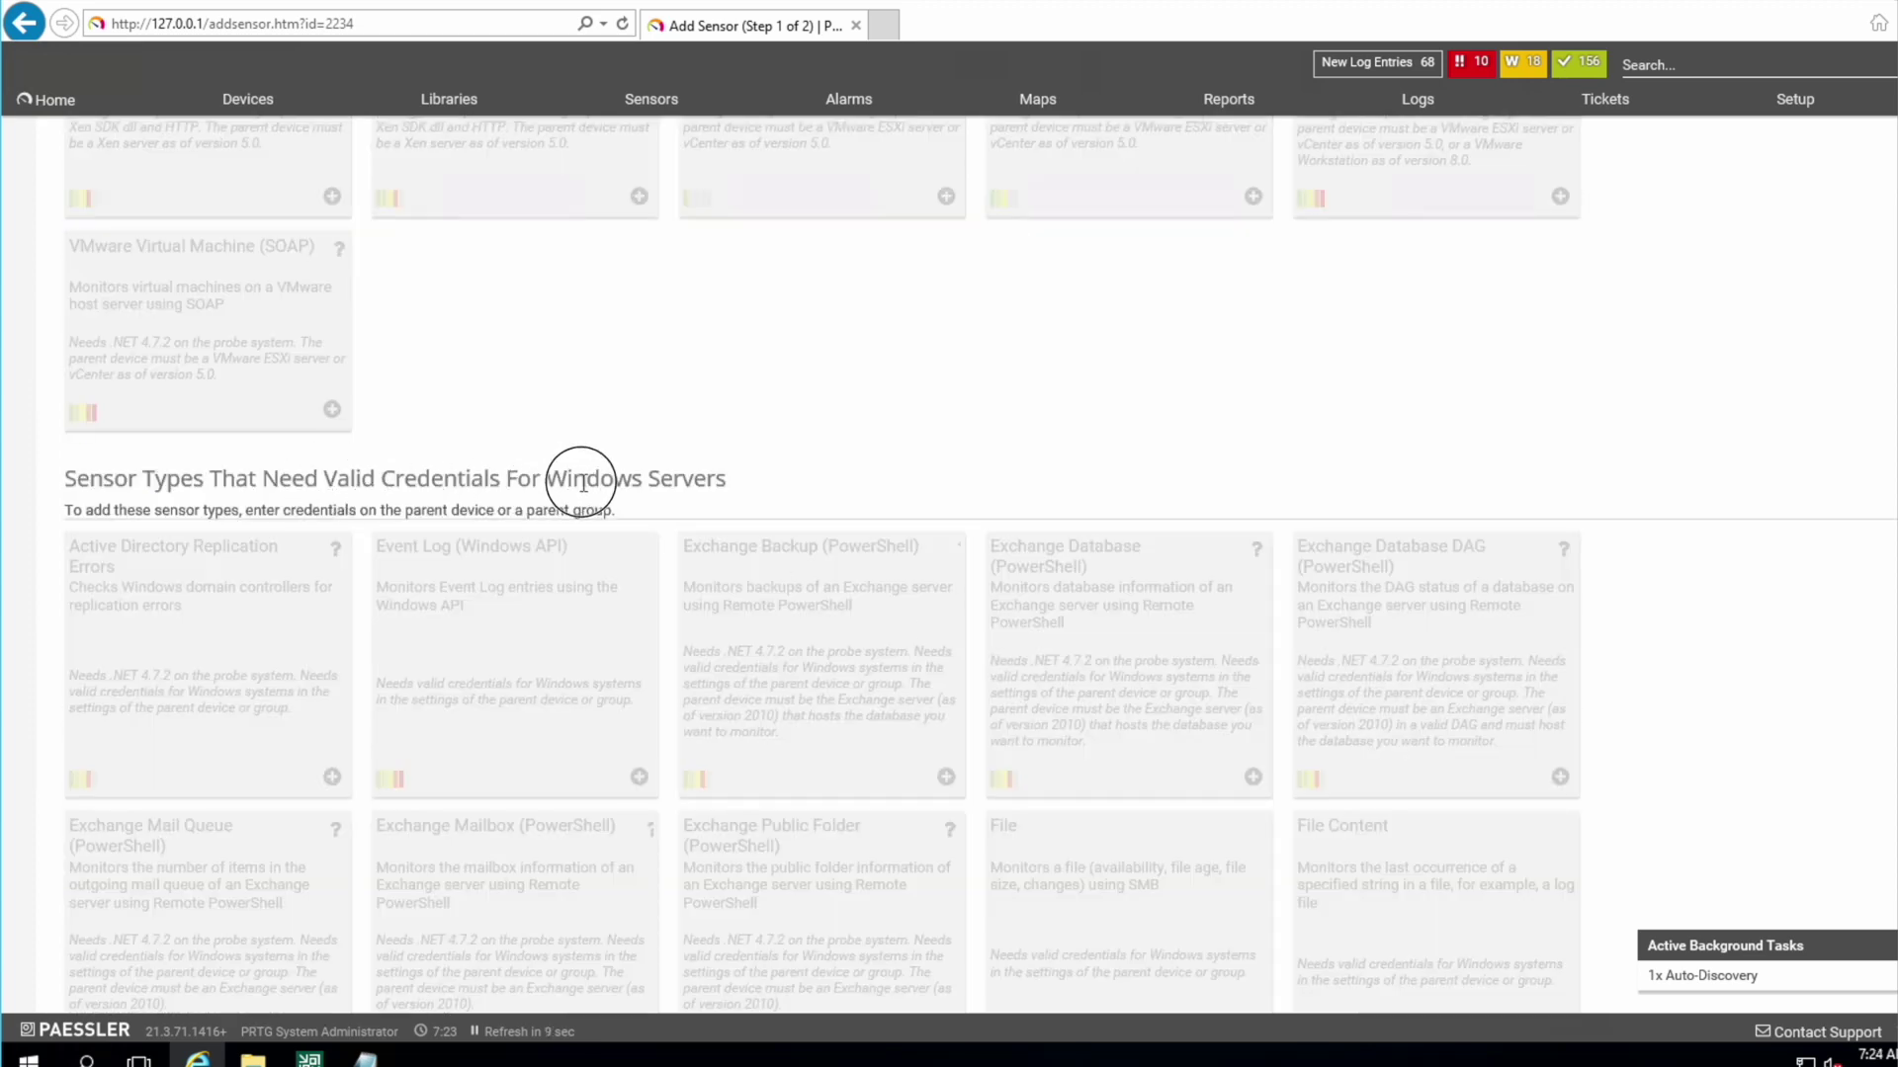
{"action": "left_click_drag", "start_coordinate": [320, 478], "coordinate": [645, 478]}
{"action": "scroll", "coordinate": [583, 491], "scroll_direction": "up", "scroll_amount": 3}
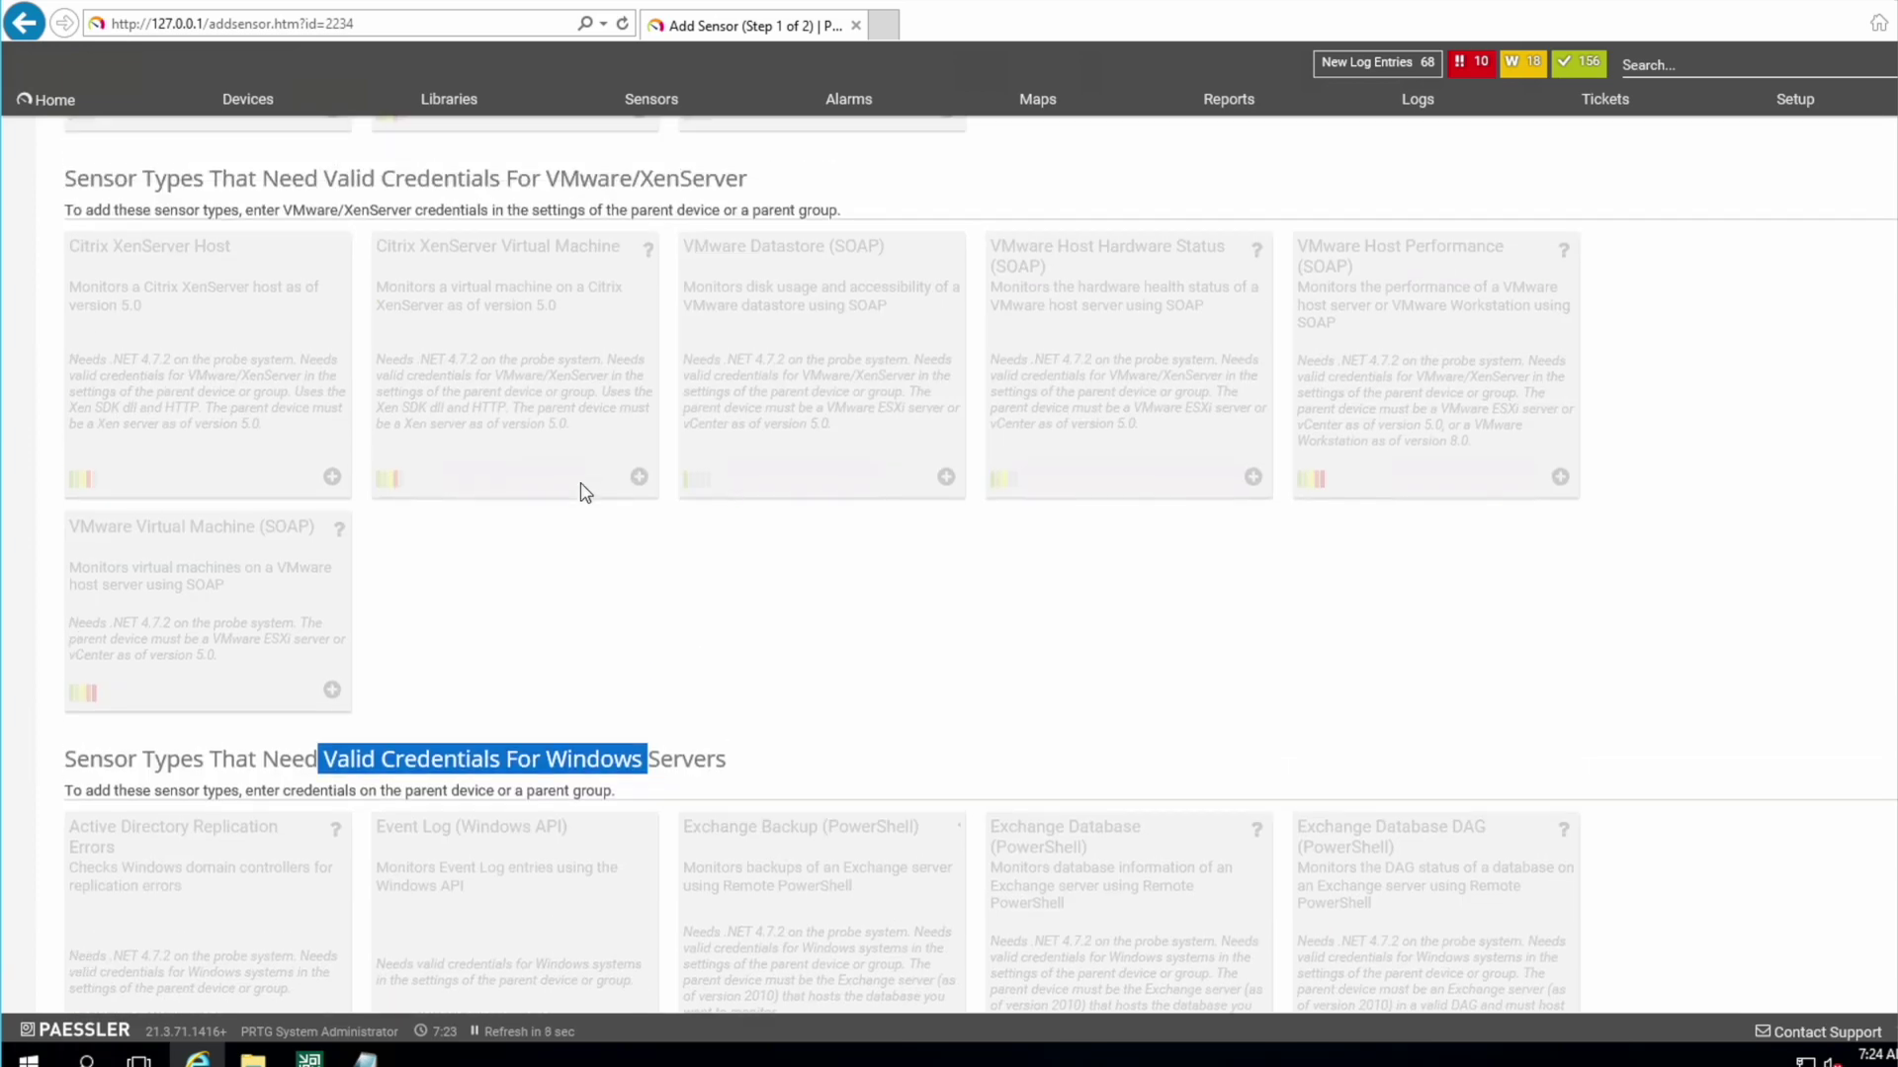
{"action": "scroll", "coordinate": [585, 491], "scroll_direction": "up", "scroll_amount": 2}
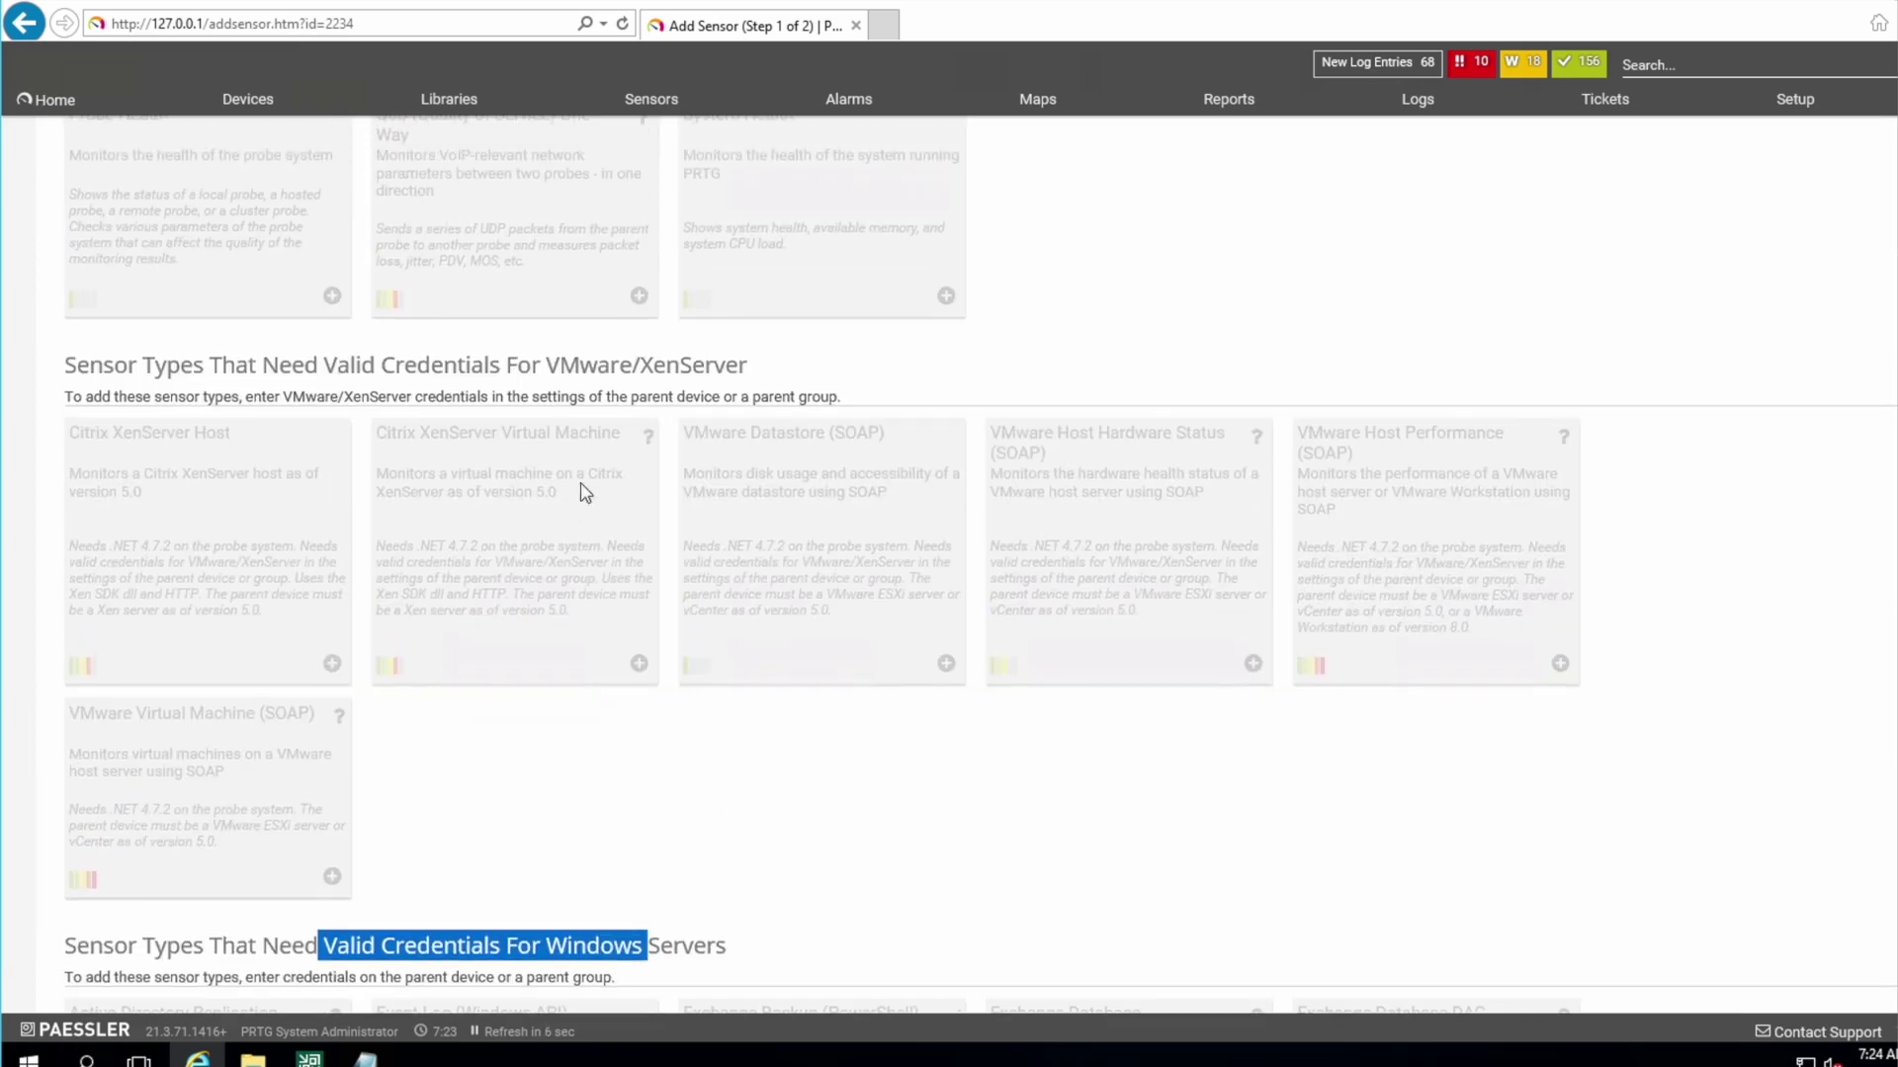
{"action": "scroll", "coordinate": [586, 492], "scroll_direction": "down", "scroll_amount": 5}
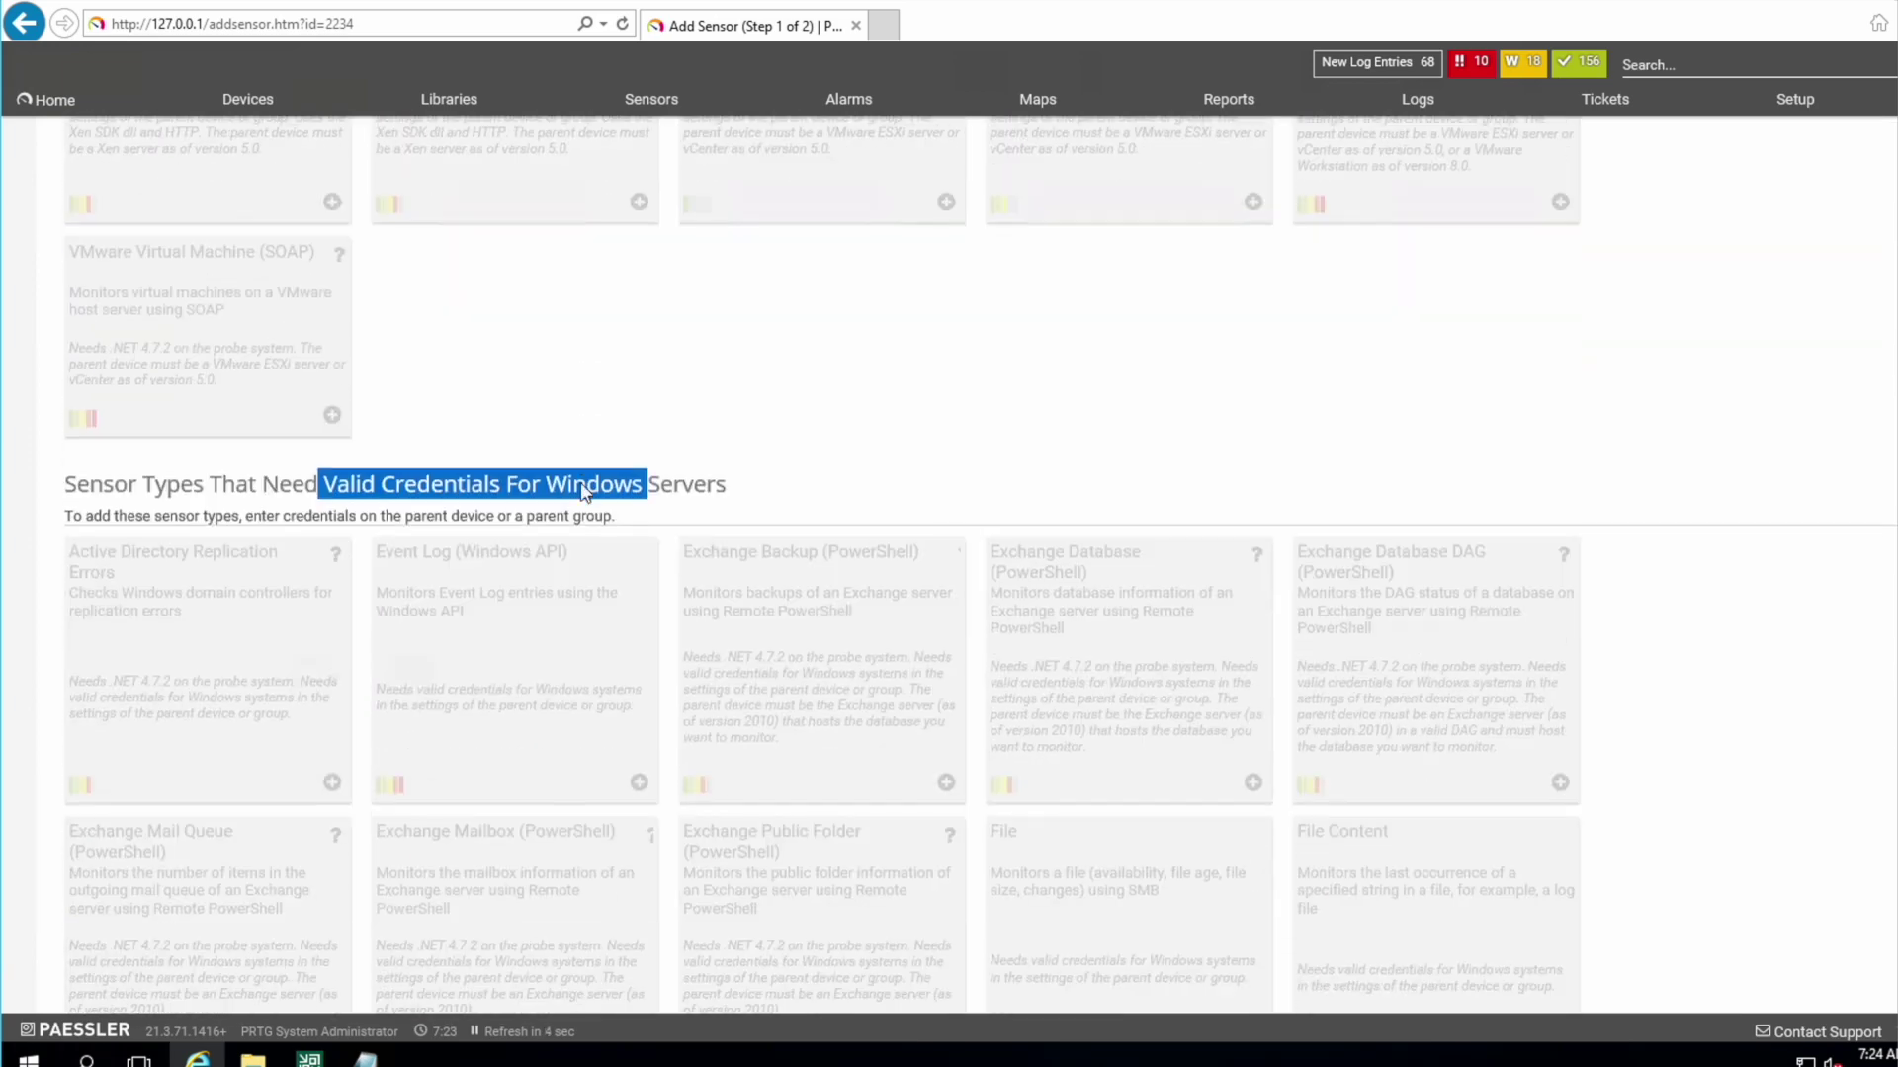
{"action": "scroll", "coordinate": [586, 492], "scroll_direction": "down", "scroll_amount": 1}
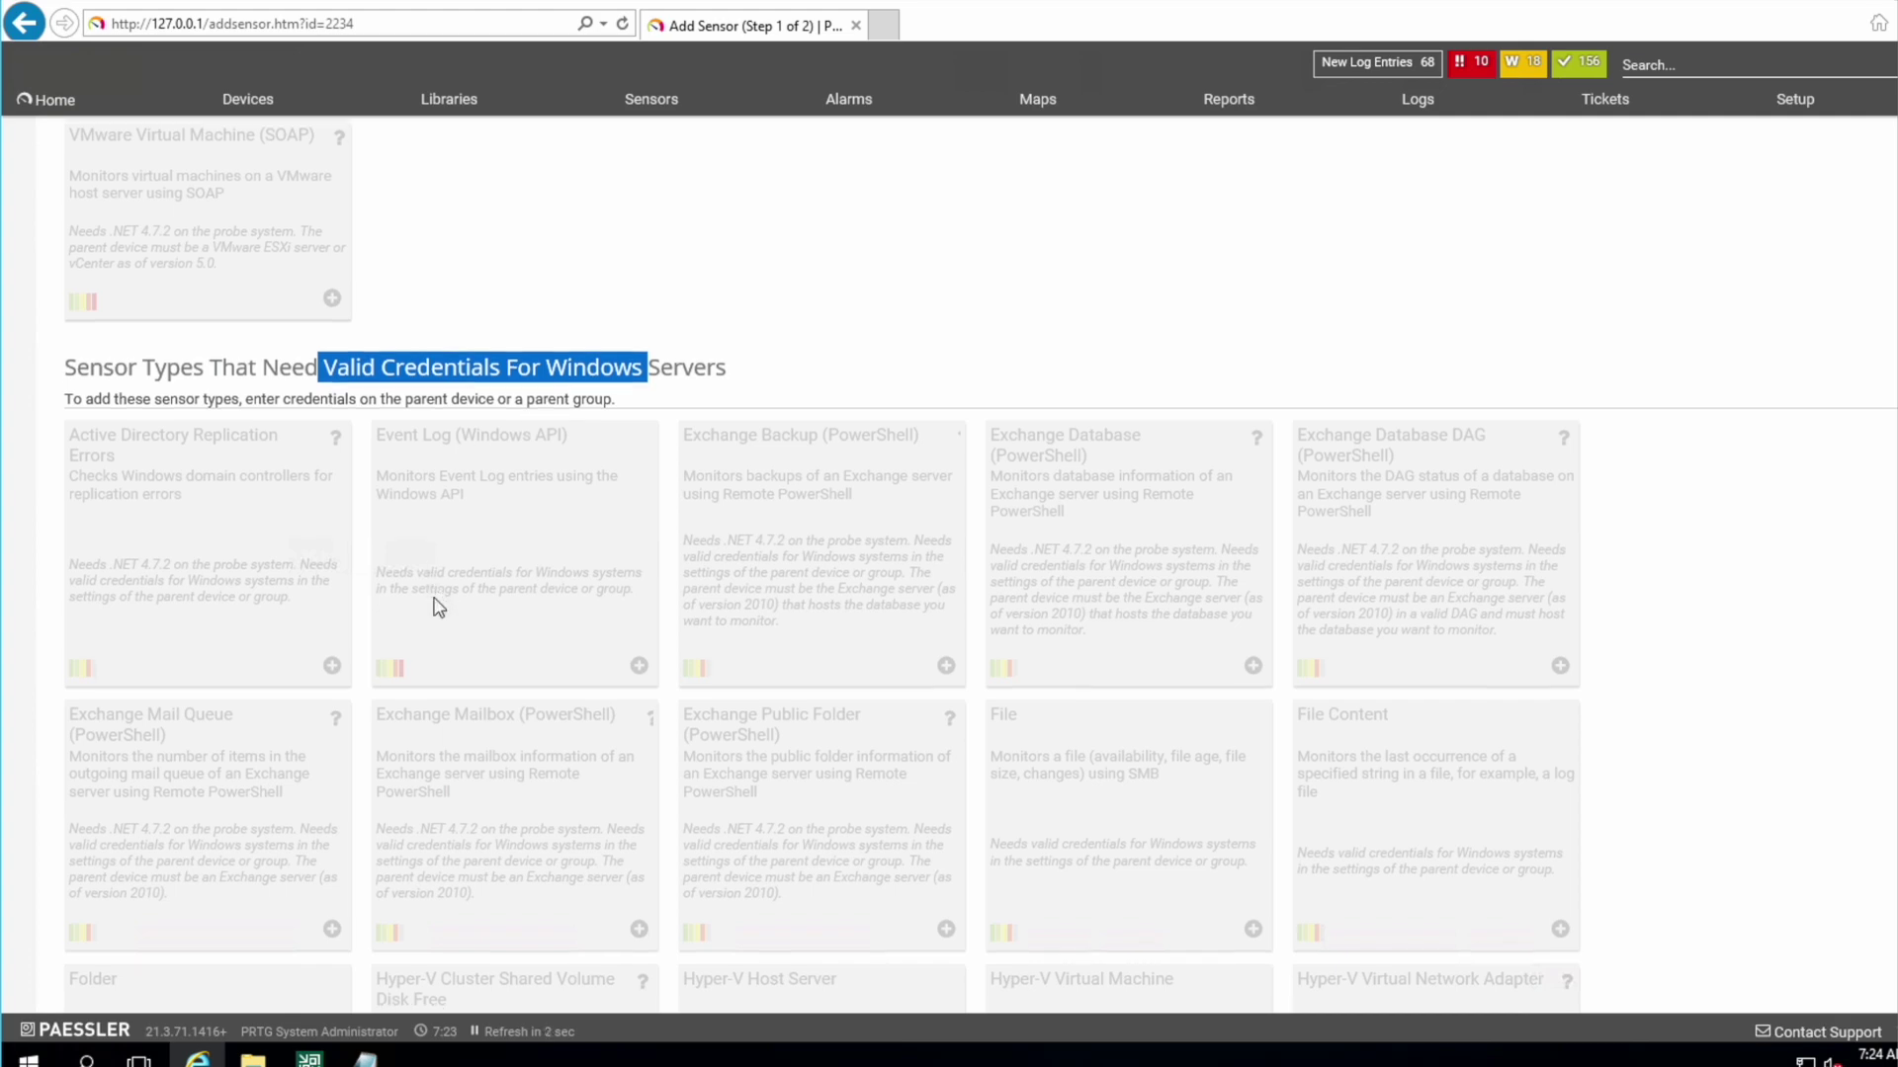
{"action": "scroll", "coordinate": [438, 606], "scroll_direction": "down", "scroll_amount": 1}
{"action": "scroll", "coordinate": [438, 606], "scroll_direction": "down", "scroll_amount": 1}
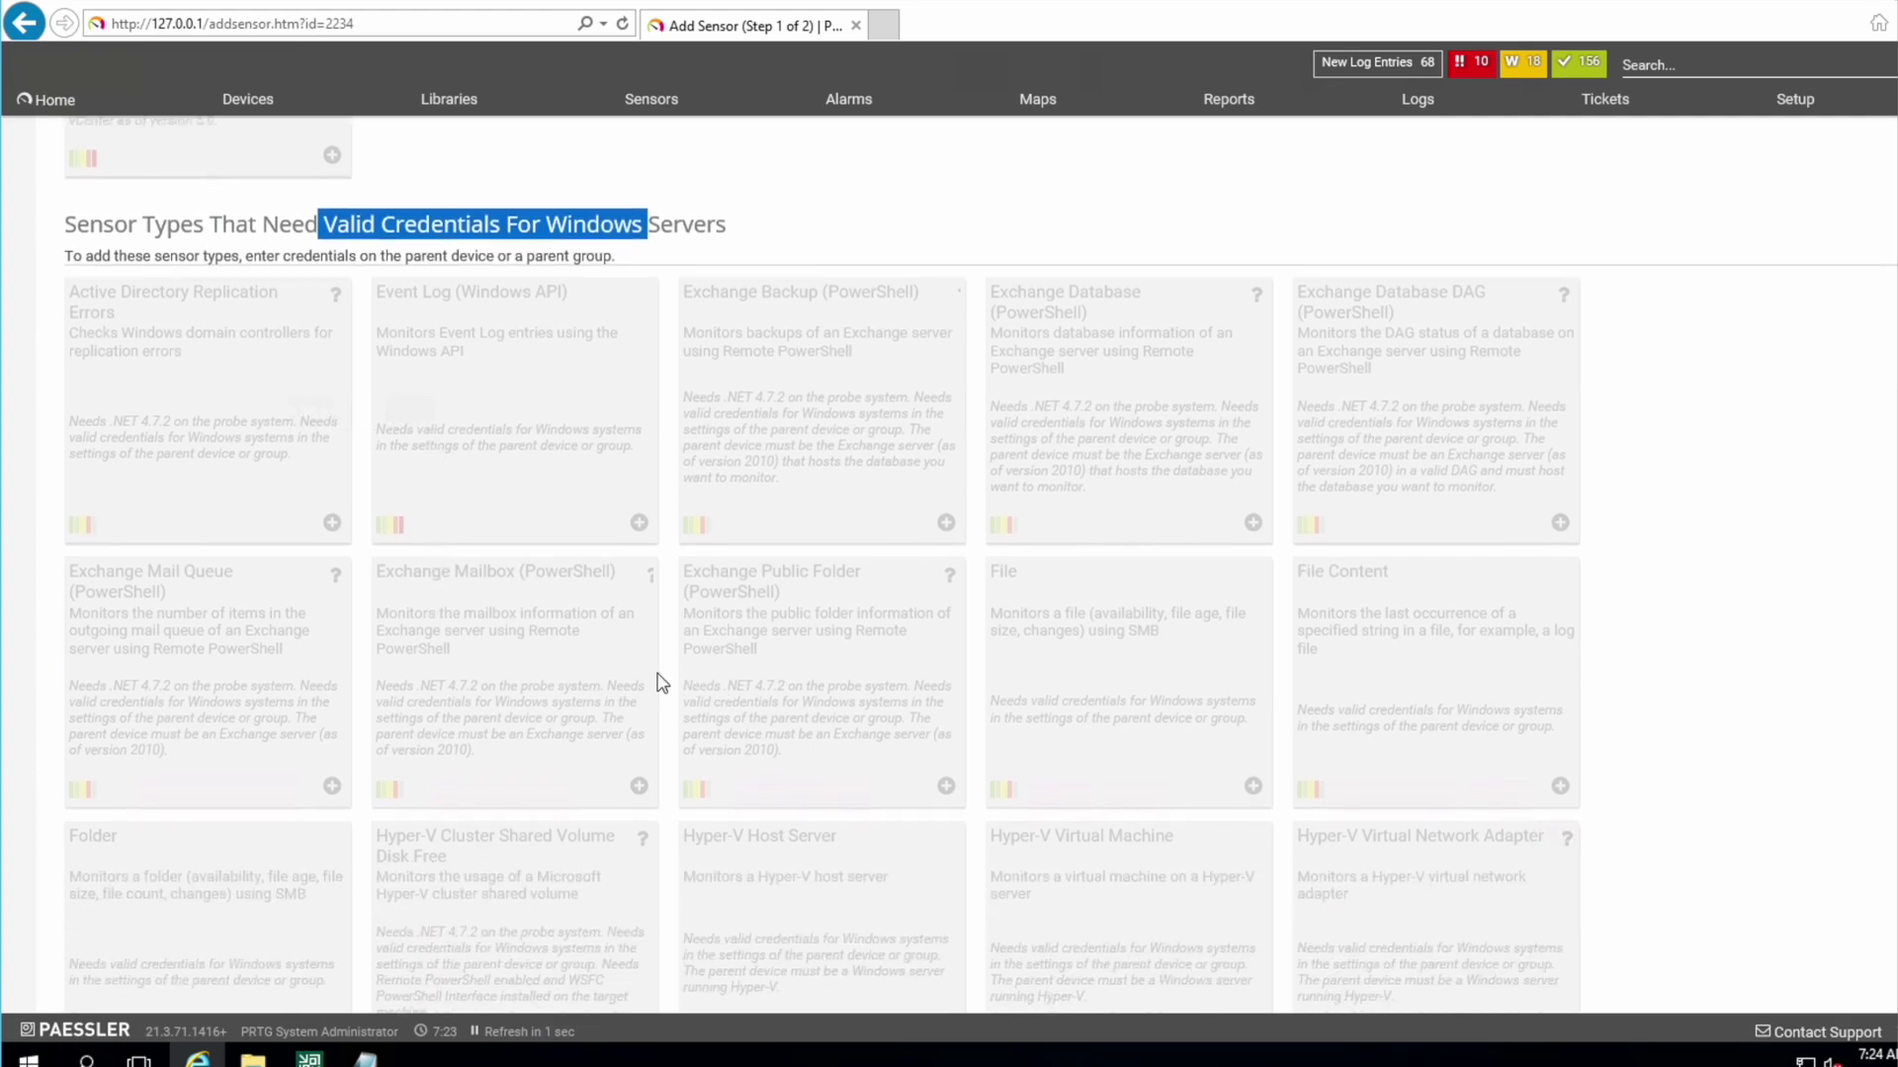
{"action": "scroll", "coordinate": [471, 573], "scroll_direction": "down", "scroll_amount": 15}
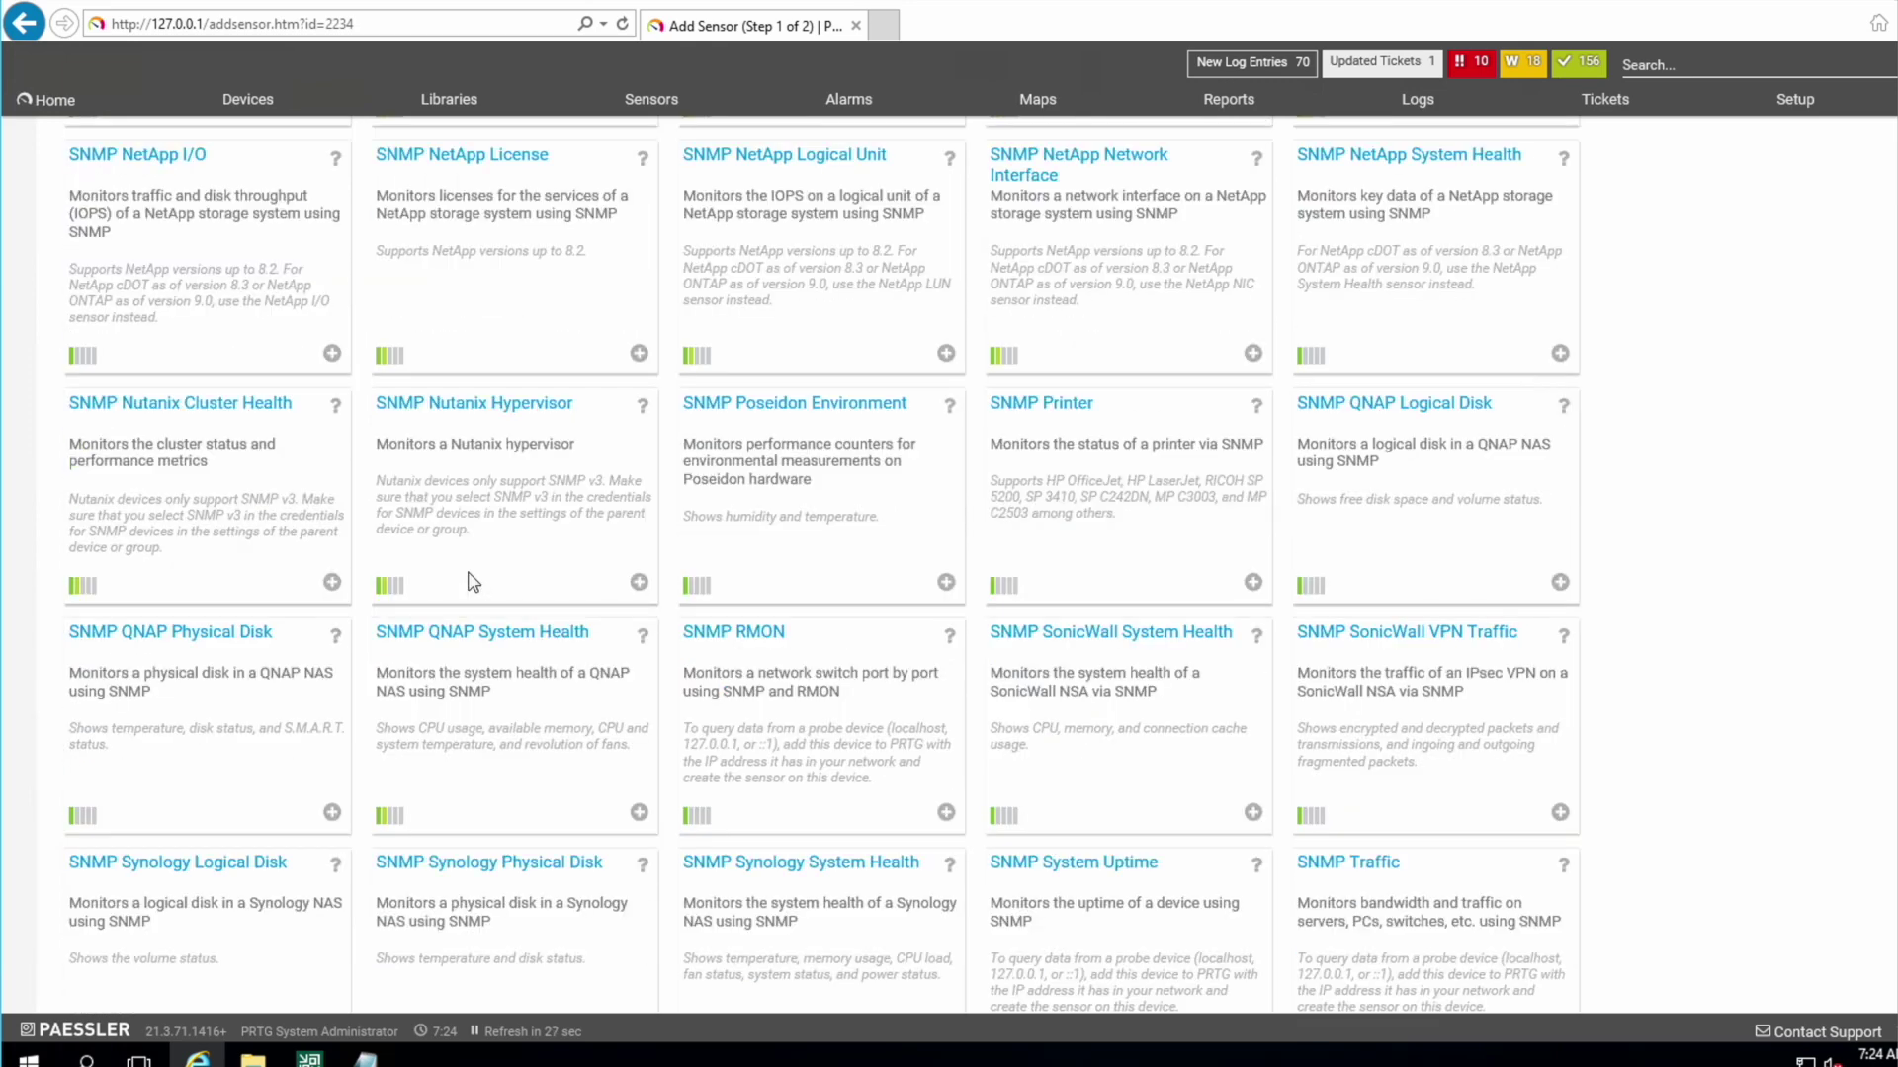
{"action": "scroll", "coordinate": [470, 582], "scroll_direction": "down", "scroll_amount": 3}
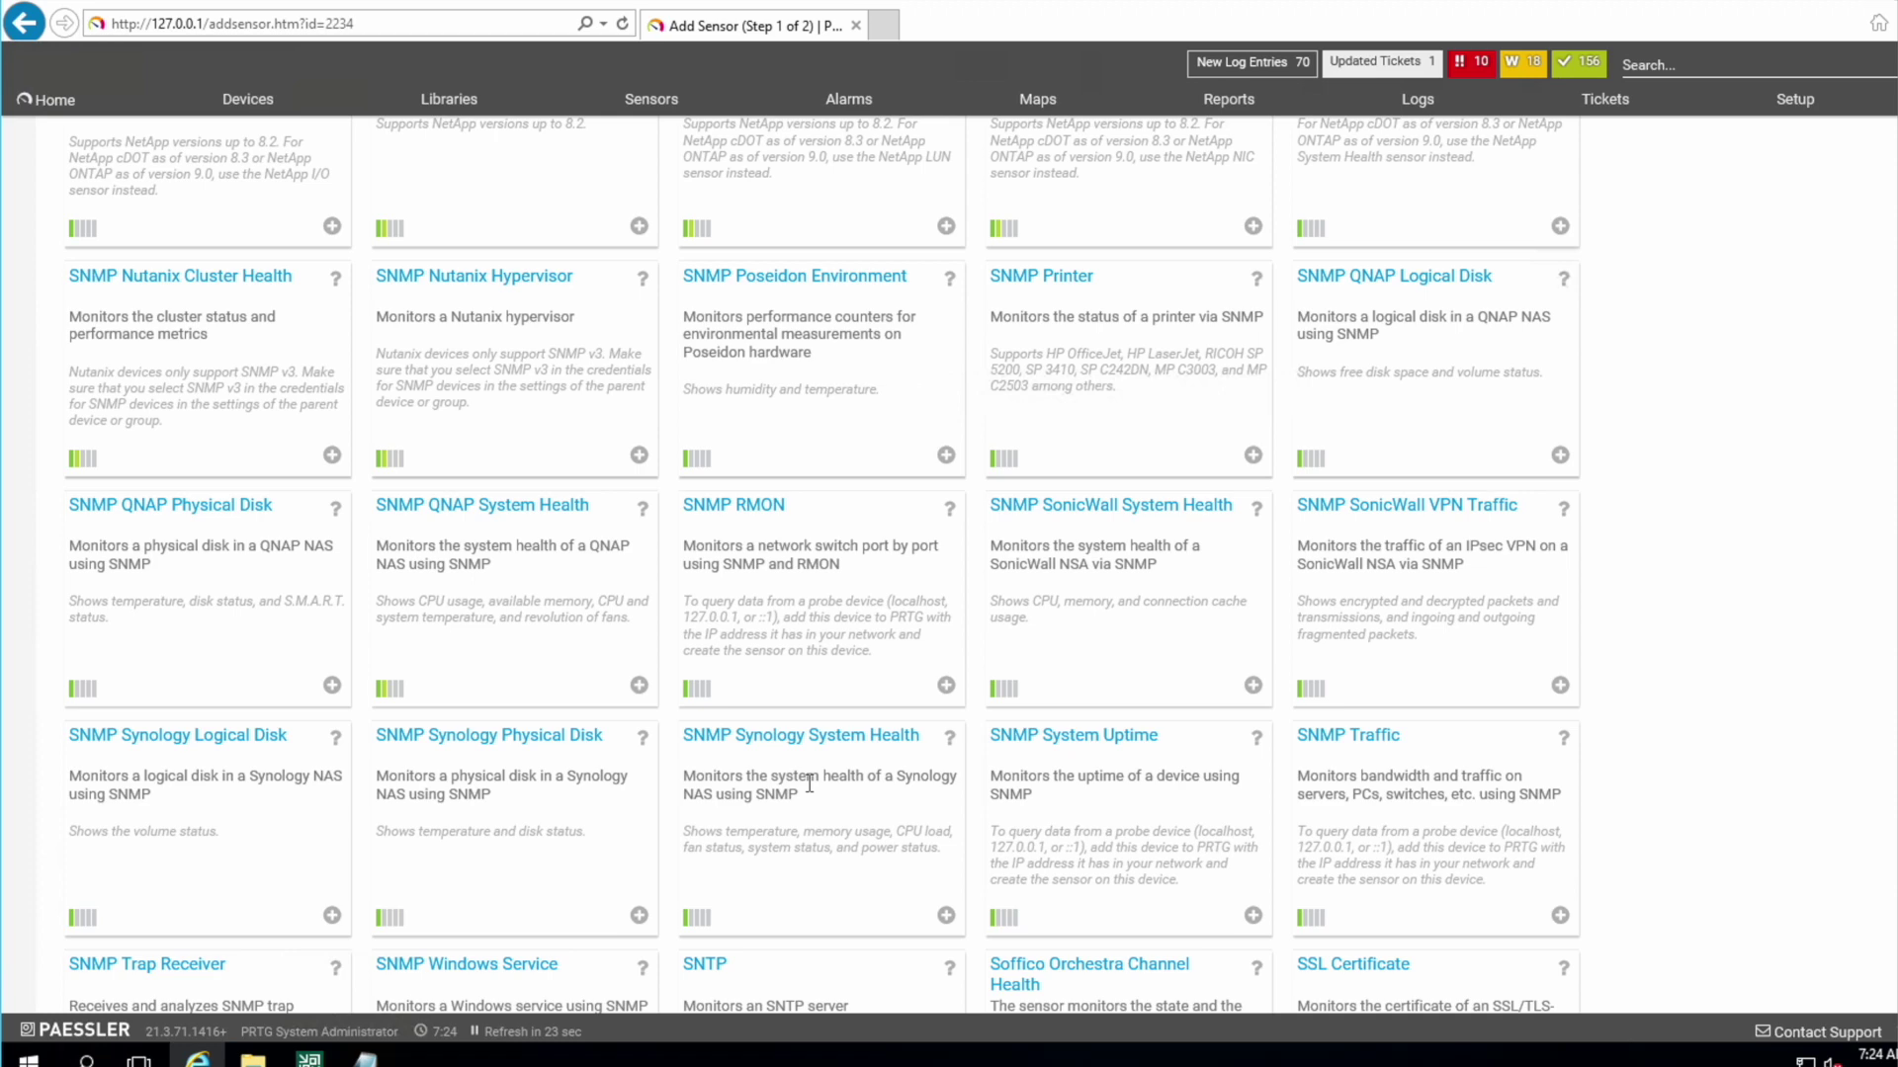
{"action": "scroll", "coordinate": [809, 784], "scroll_direction": "down", "scroll_amount": 6}
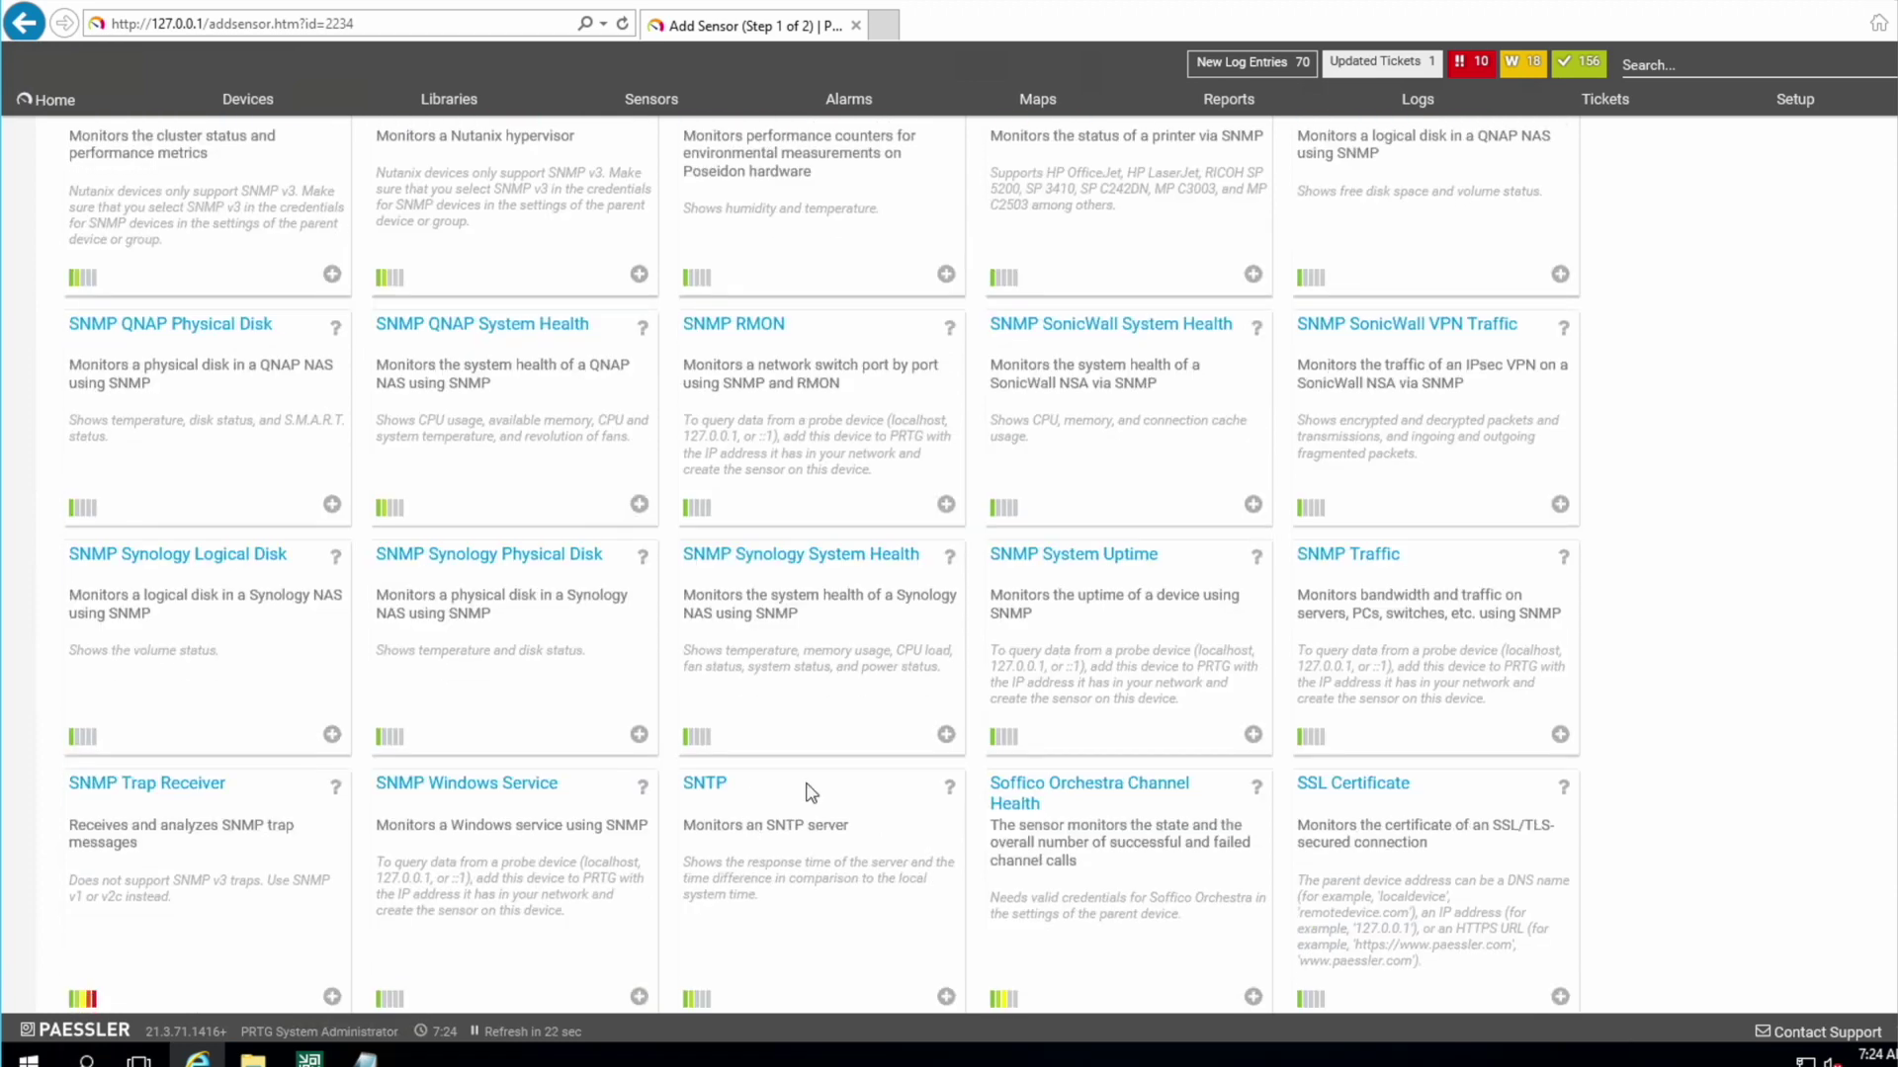
{"action": "scroll", "coordinate": [809, 784], "scroll_direction": "down", "scroll_amount": 2}
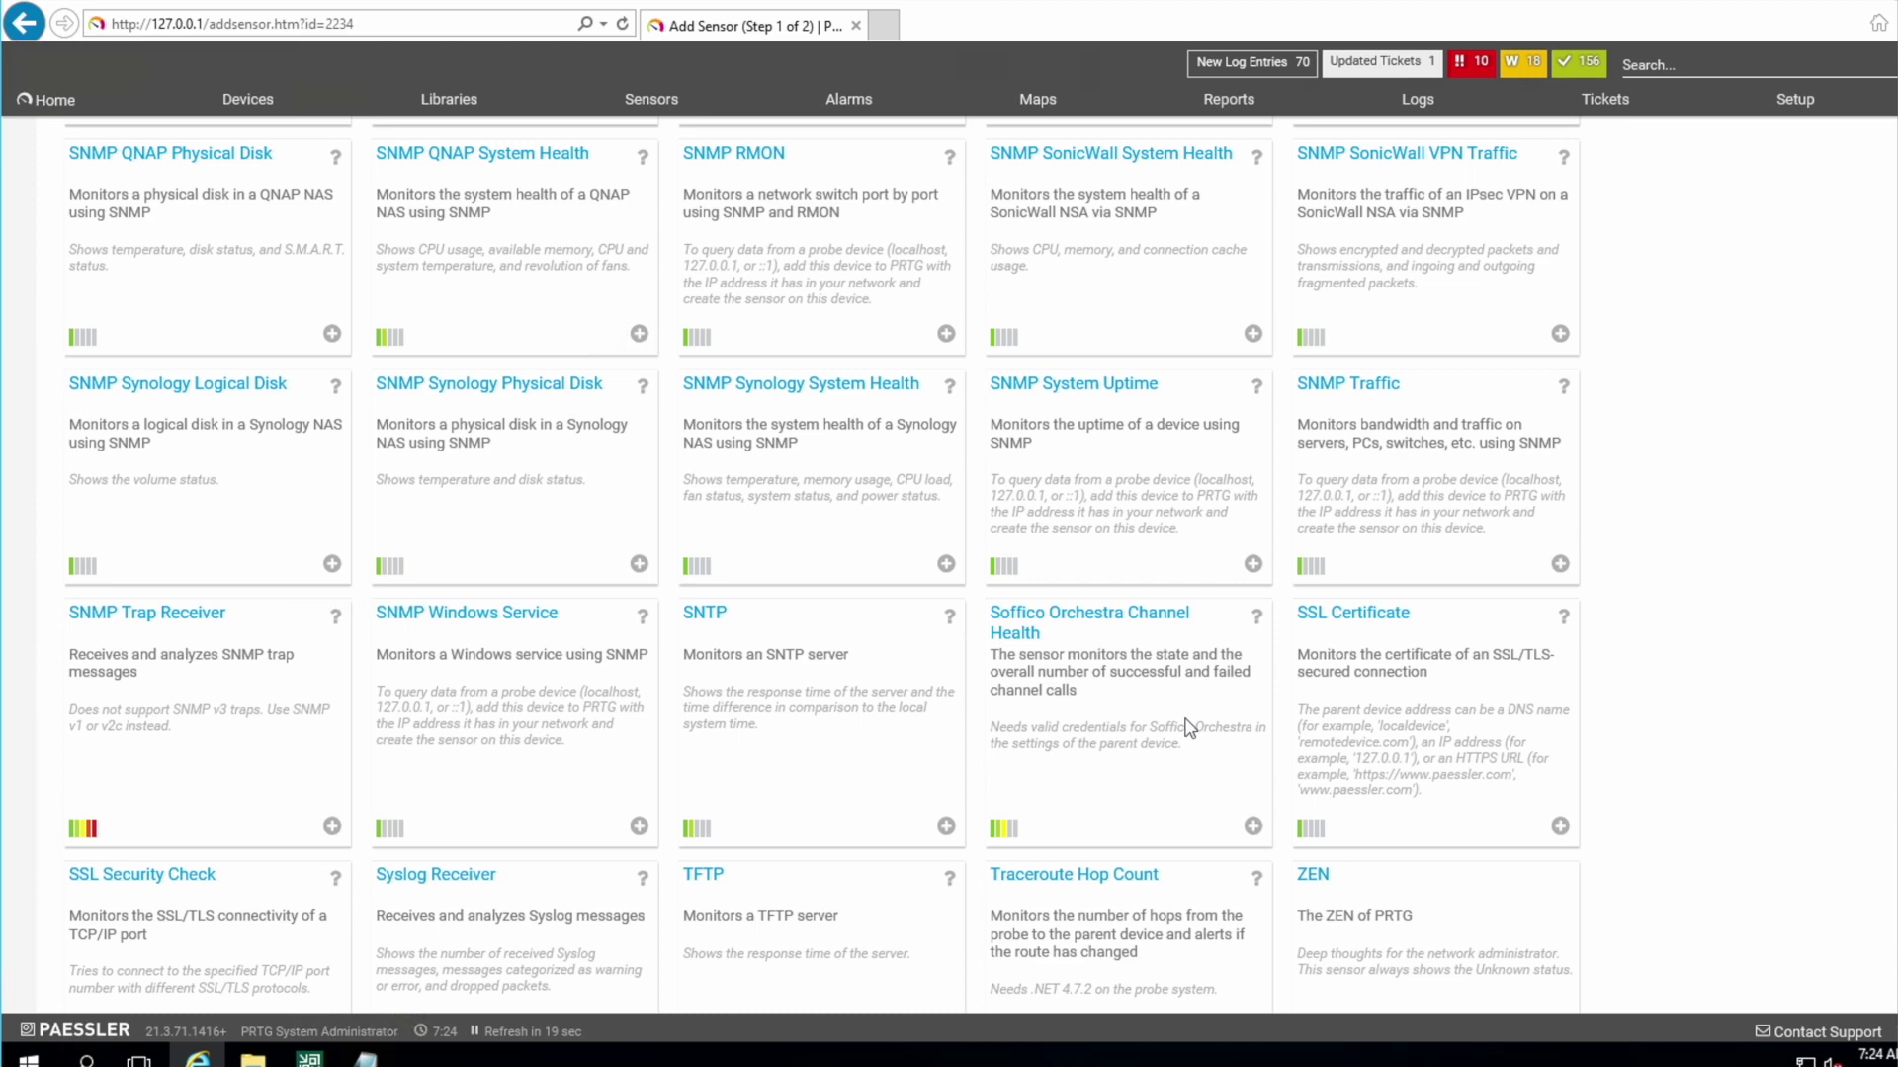
{"action": "scroll", "coordinate": [1186, 728], "scroll_direction": "down", "scroll_amount": 3}
{"action": "scroll", "coordinate": [1188, 728], "scroll_direction": "down", "scroll_amount": 2}
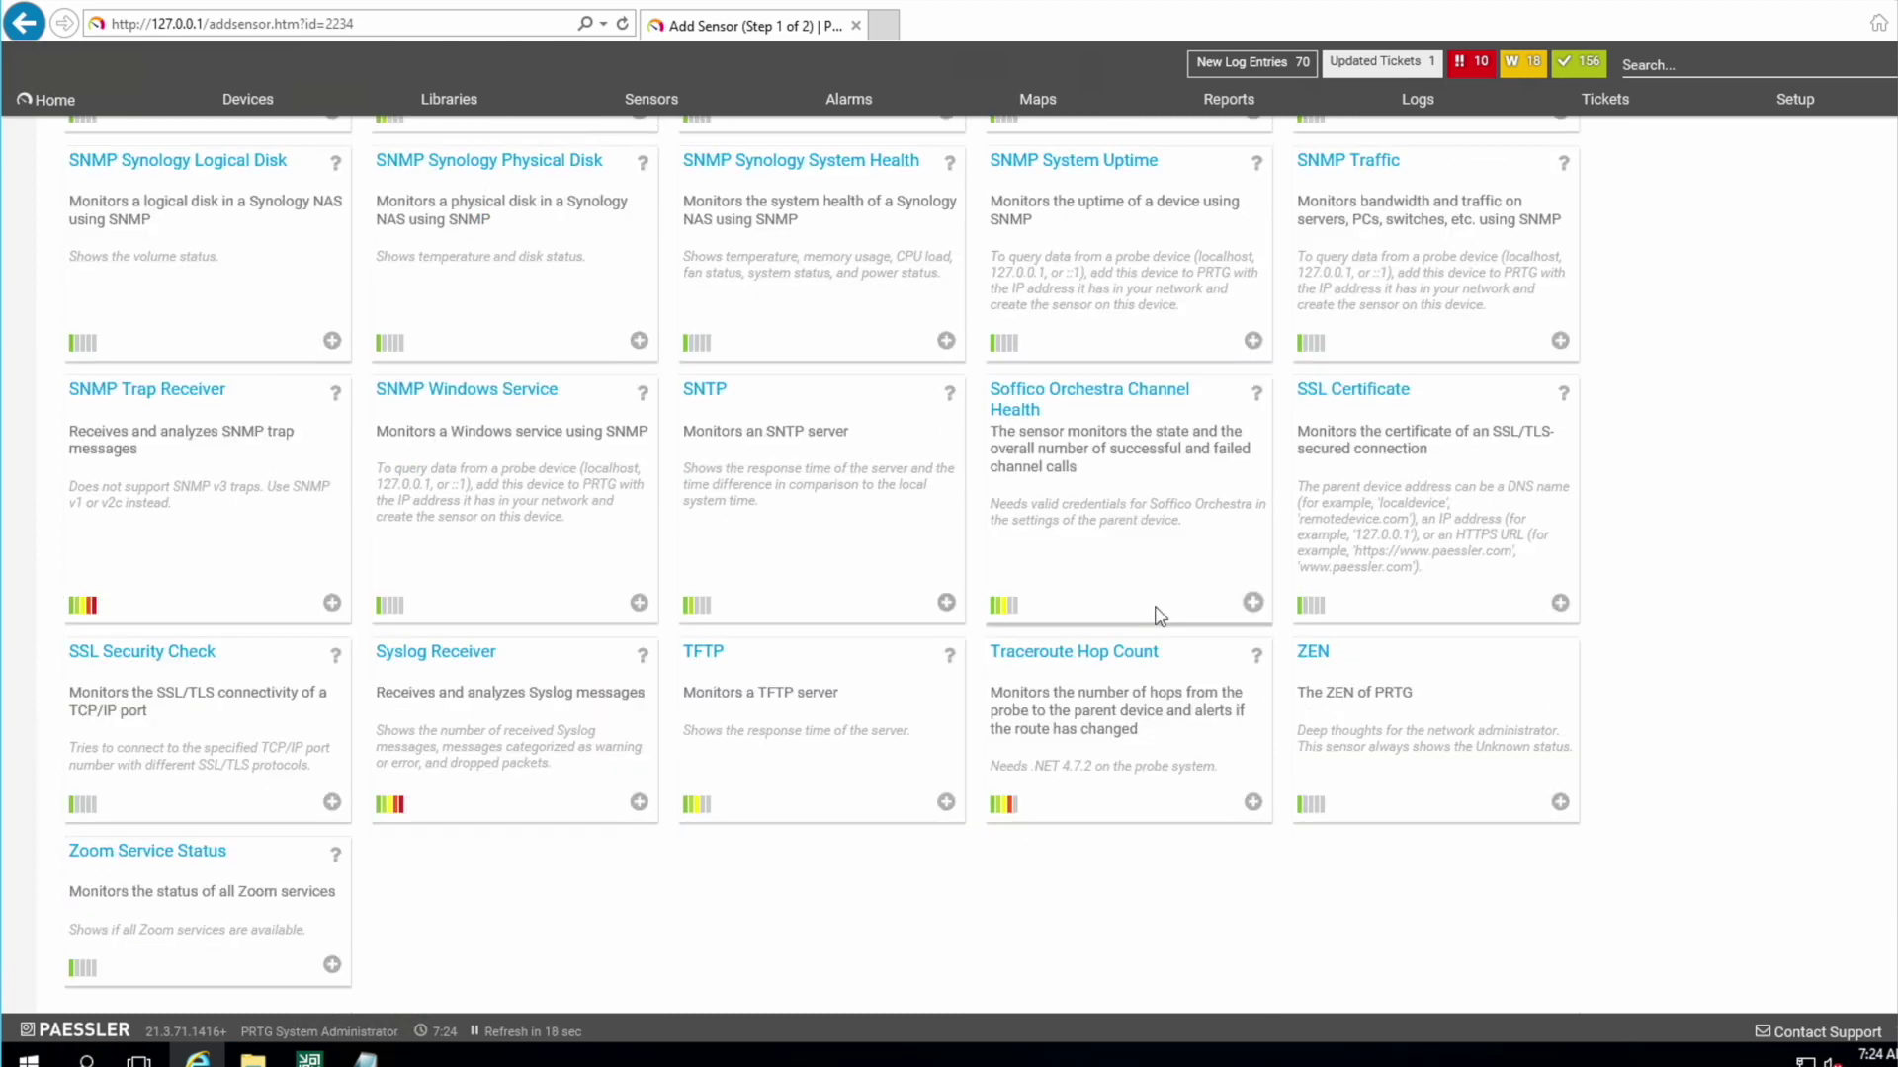
{"action": "scroll", "coordinate": [1159, 615], "scroll_direction": "up", "scroll_amount": 1}
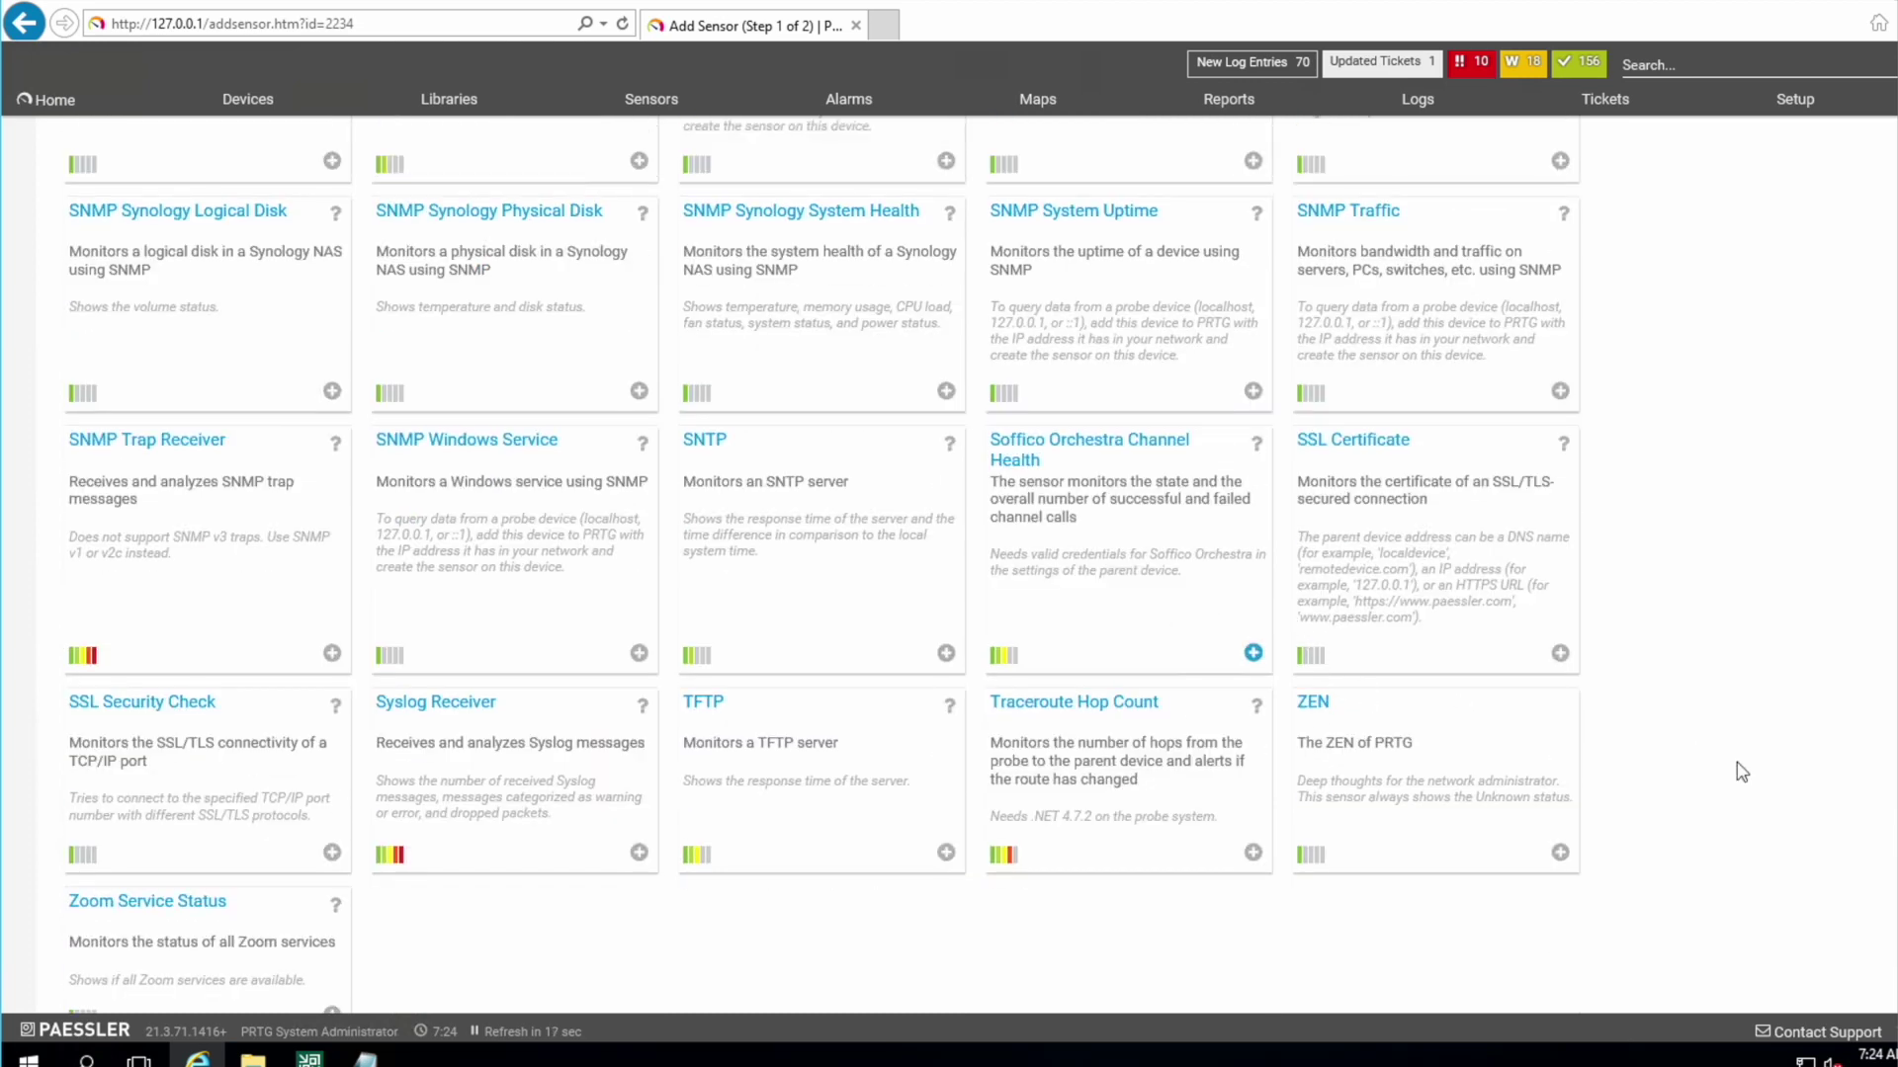
{"action": "scroll", "coordinate": [1658, 506], "scroll_direction": "up", "scroll_amount": 6}
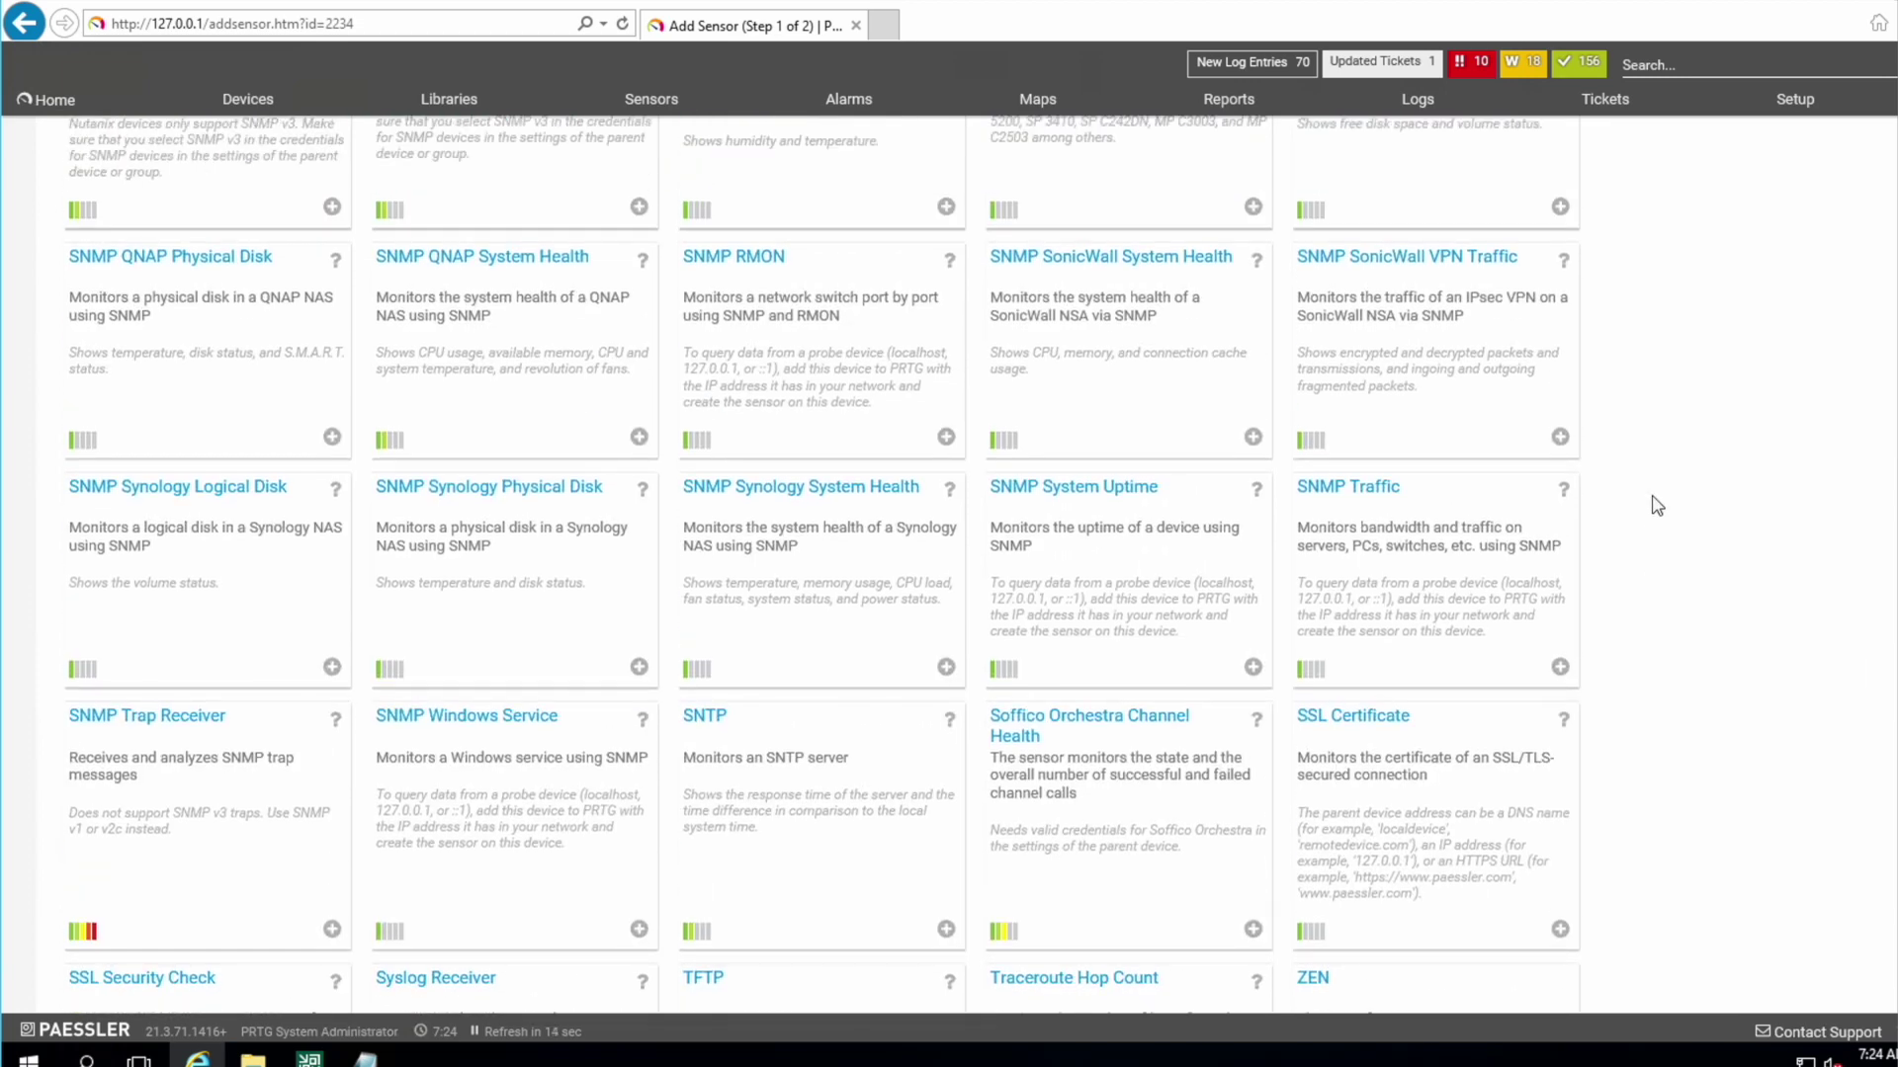
{"action": "scroll", "coordinate": [1658, 506], "scroll_direction": "up", "scroll_amount": 4}
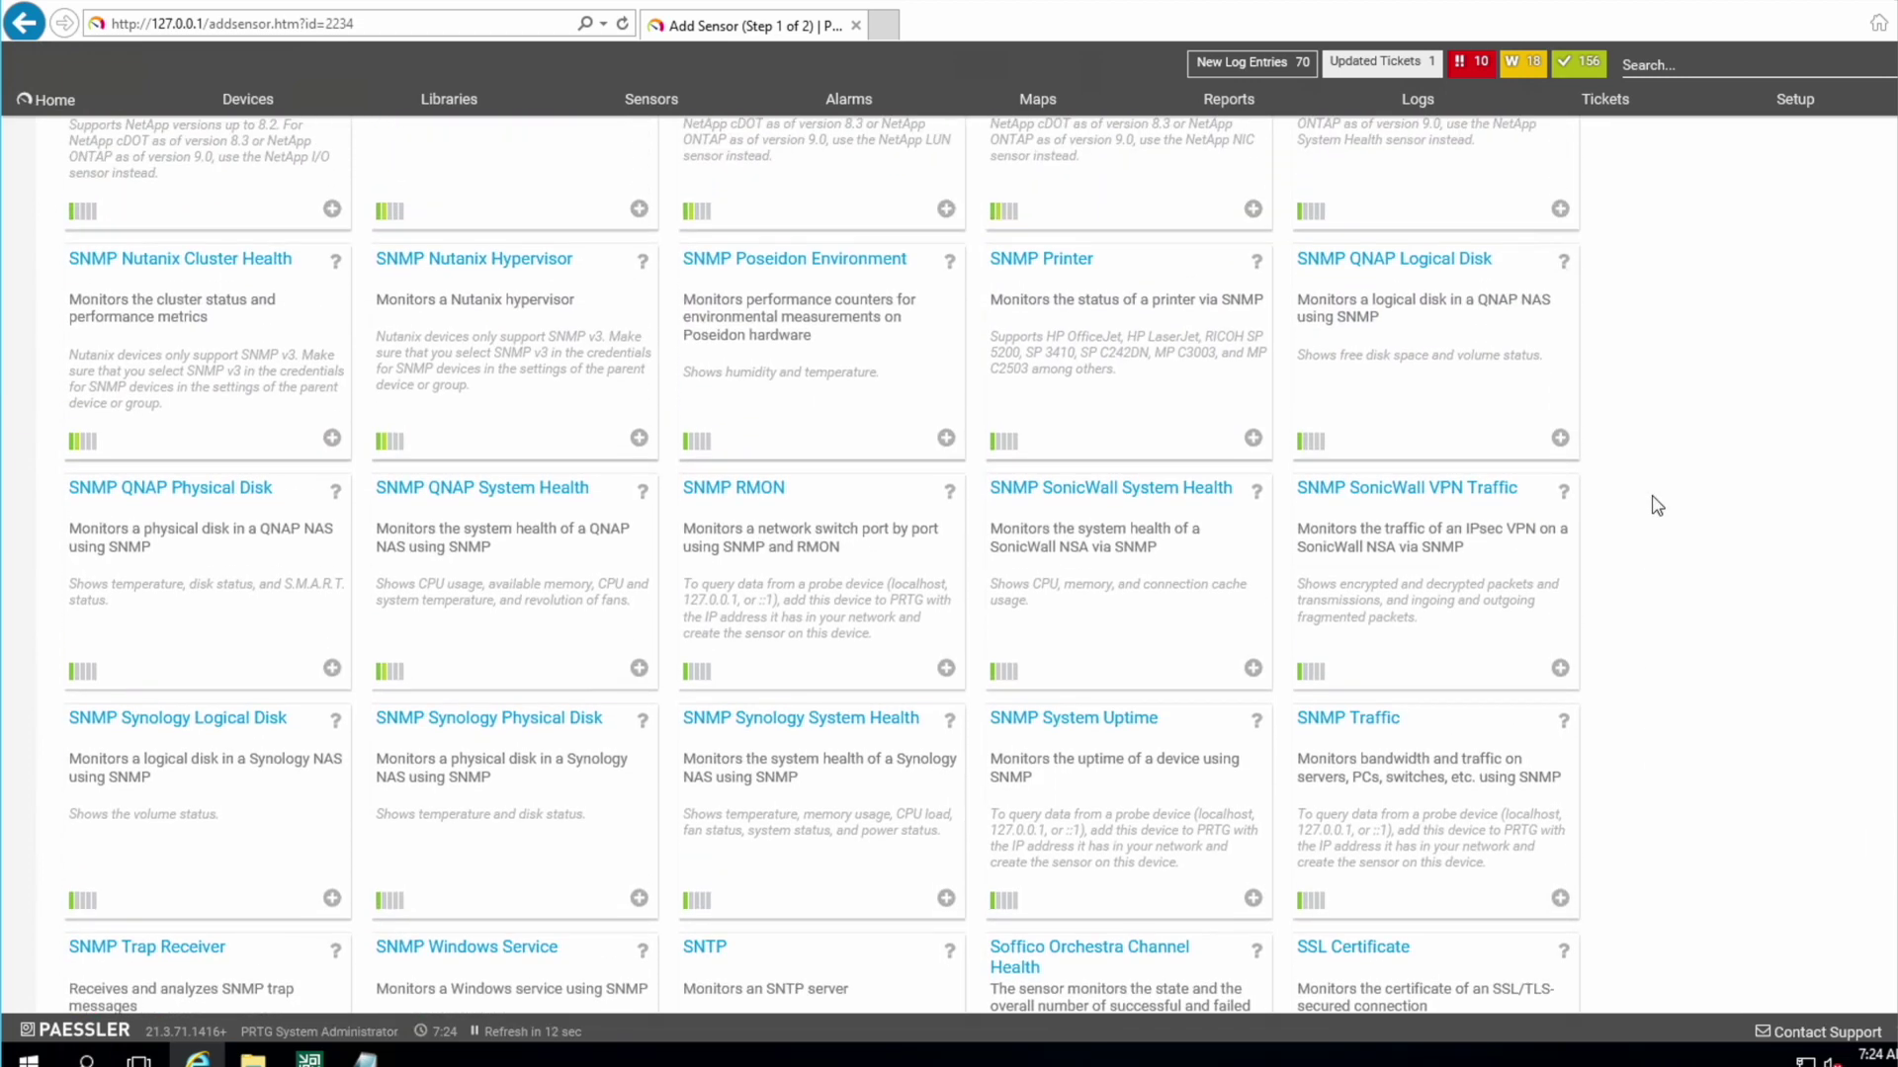
{"action": "scroll", "coordinate": [1404, 430], "scroll_direction": "up", "scroll_amount": 1}
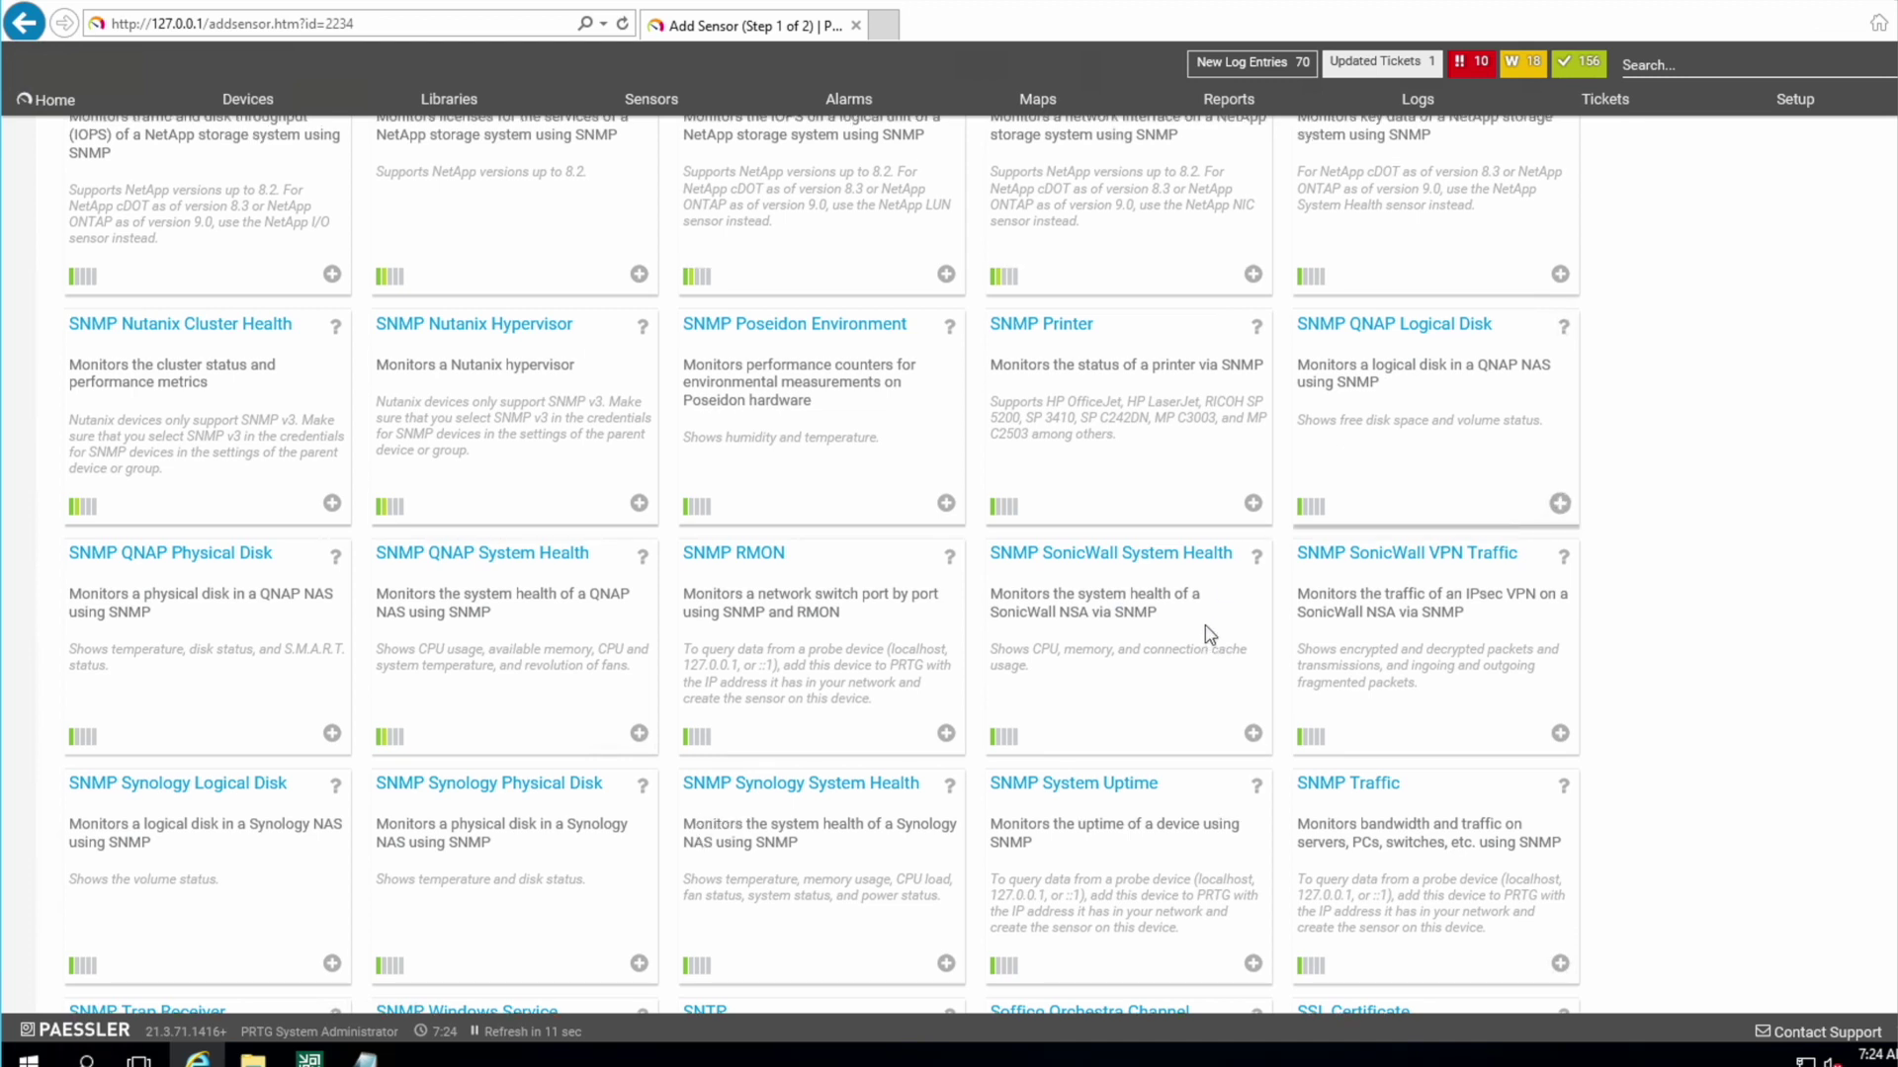
{"action": "scroll", "coordinate": [149, 791], "scroll_direction": "up", "scroll_amount": 1}
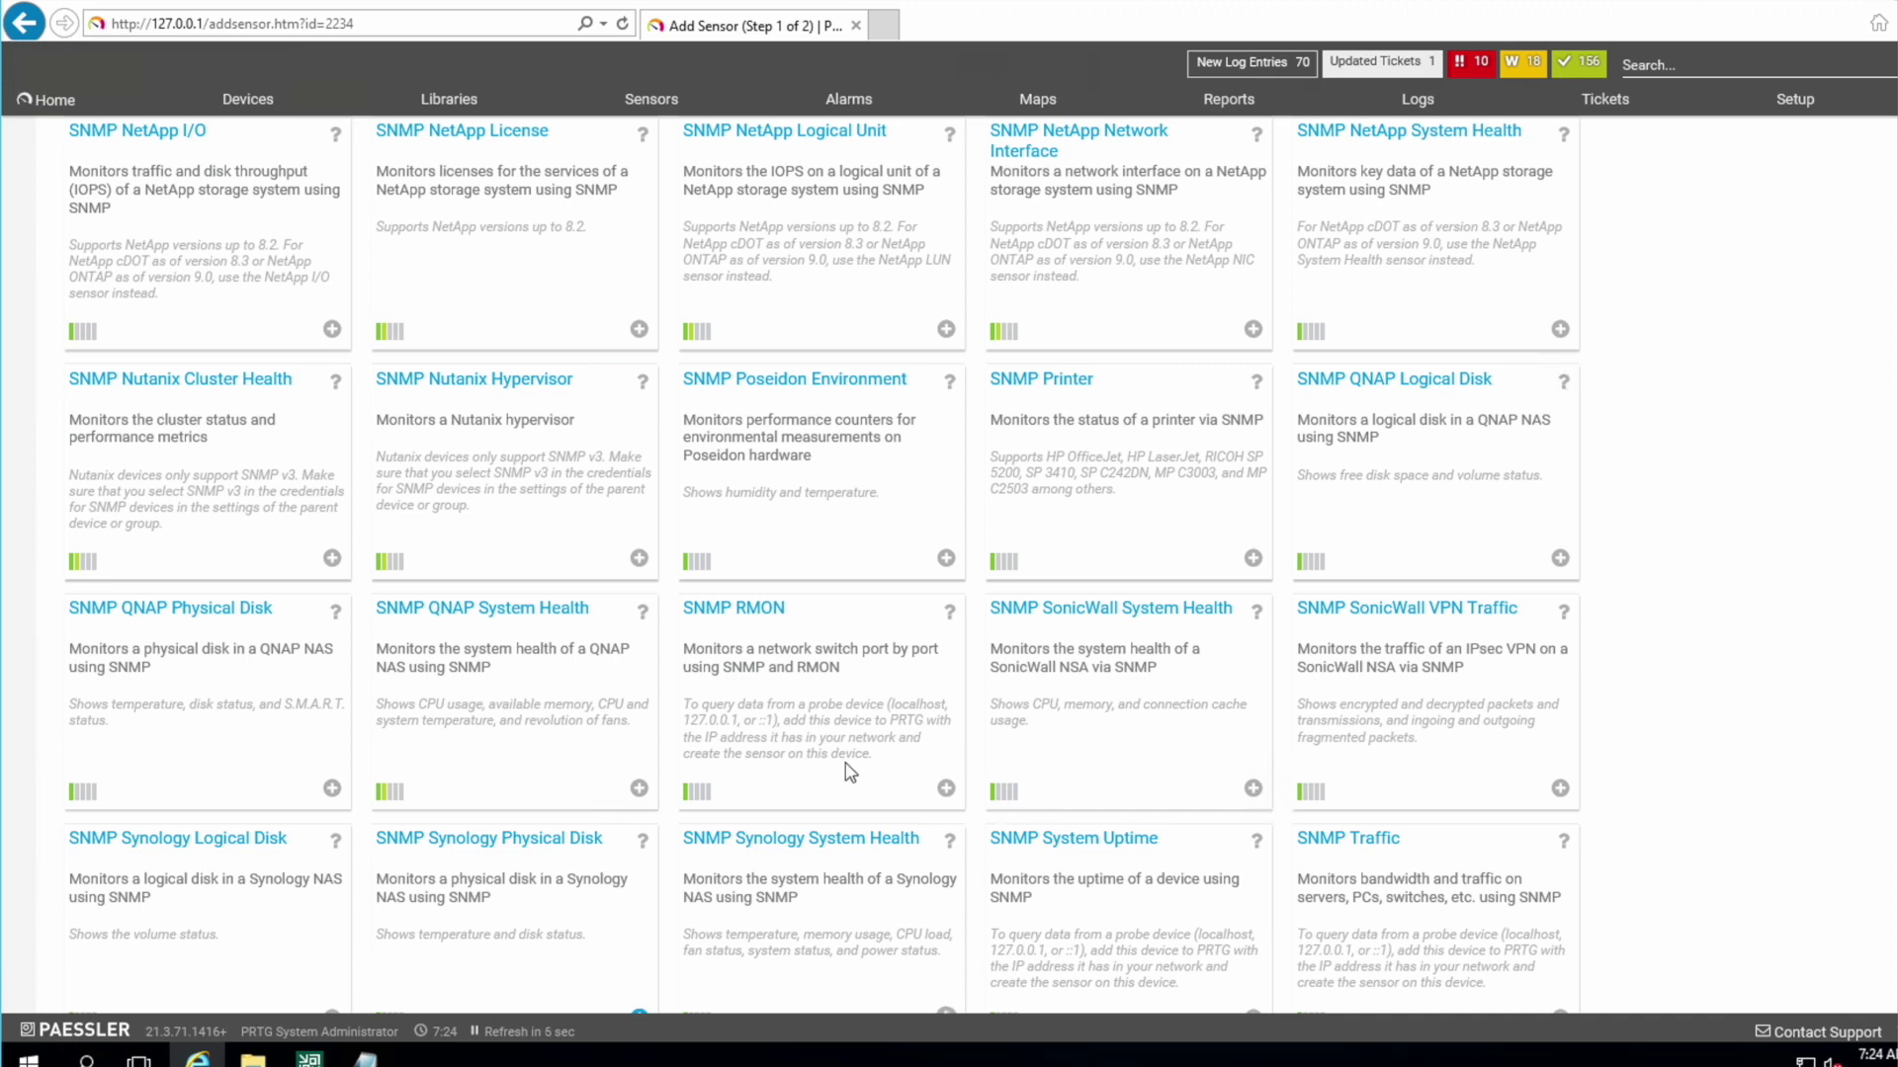
{"action": "scroll", "coordinate": [848, 771], "scroll_direction": "up", "scroll_amount": 2}
{"action": "scroll", "coordinate": [848, 770], "scroll_direction": "up", "scroll_amount": 2}
{"action": "scroll", "coordinate": [847, 763], "scroll_direction": "up", "scroll_amount": 2}
{"action": "scroll", "coordinate": [848, 763], "scroll_direction": "up", "scroll_amount": 1}
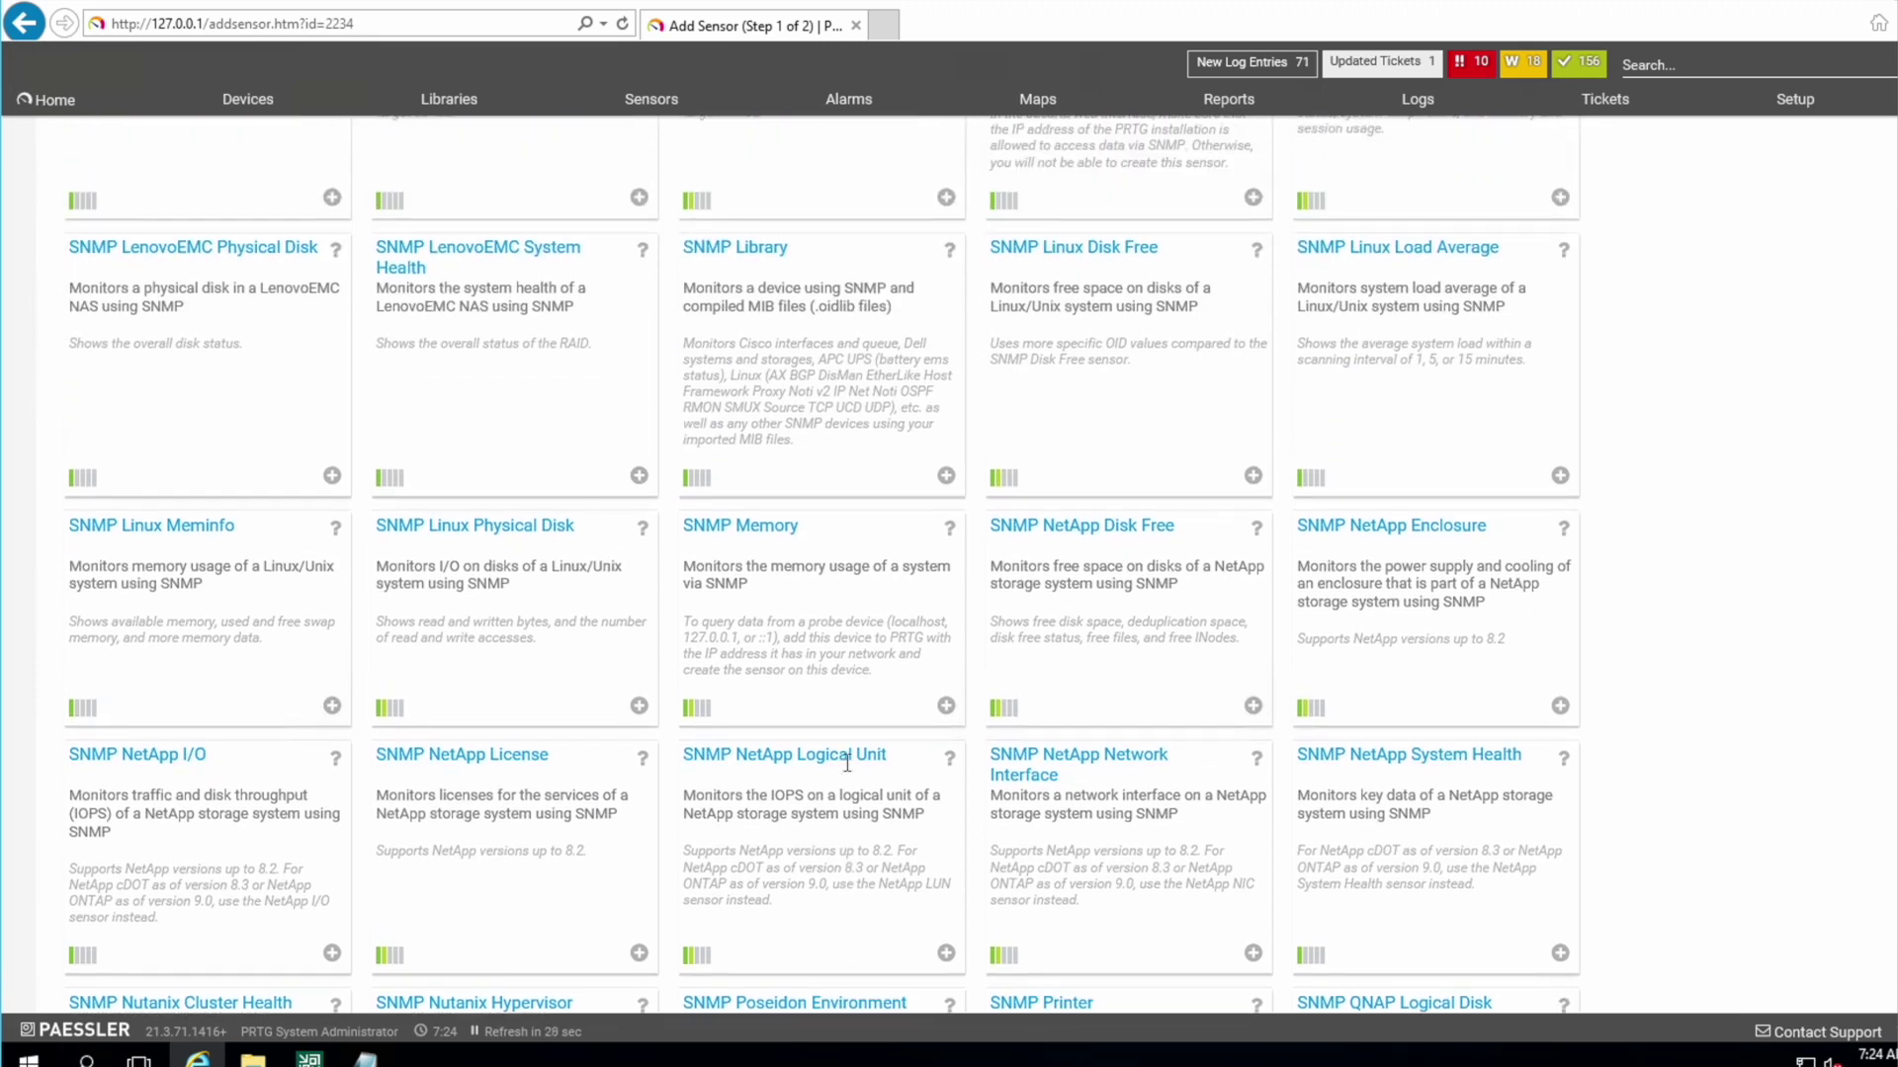
{"action": "scroll", "coordinate": [847, 763], "scroll_direction": "up", "scroll_amount": 3}
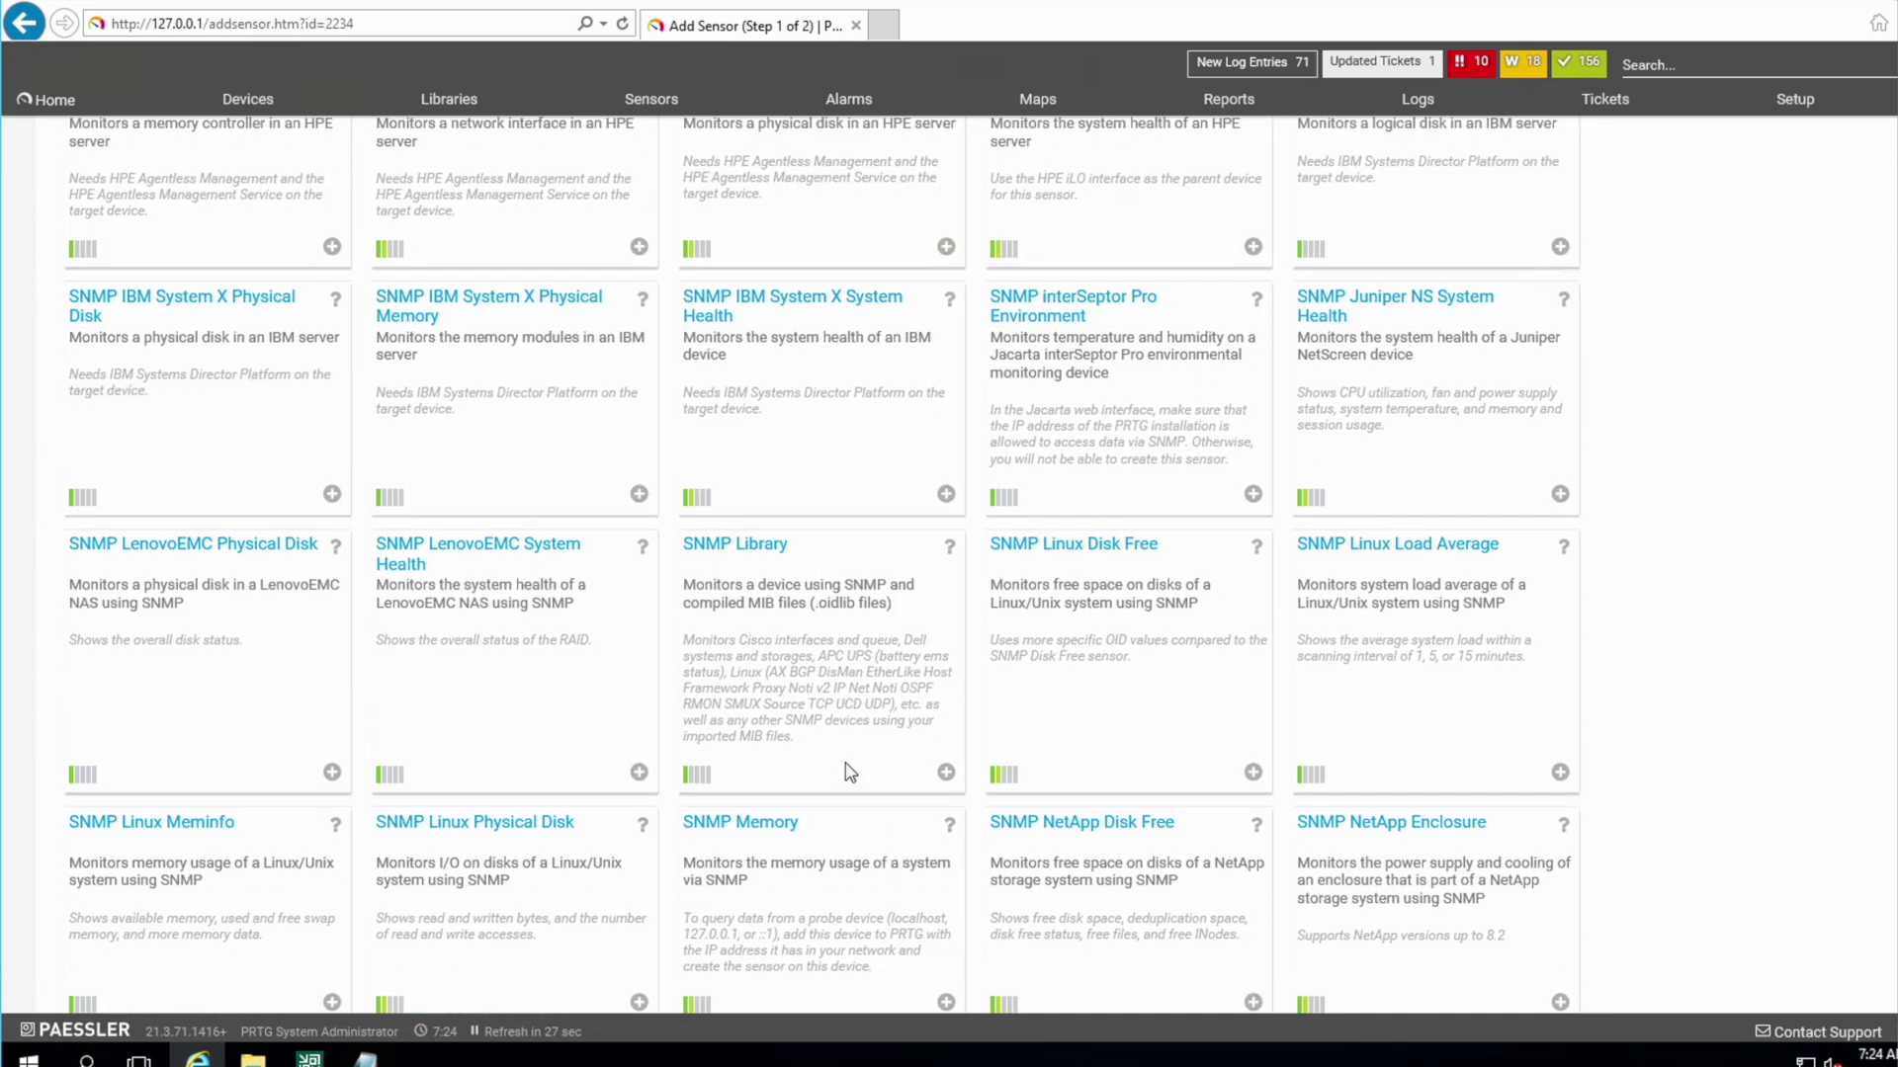
{"action": "scroll", "coordinate": [850, 771], "scroll_direction": "up", "scroll_amount": 3}
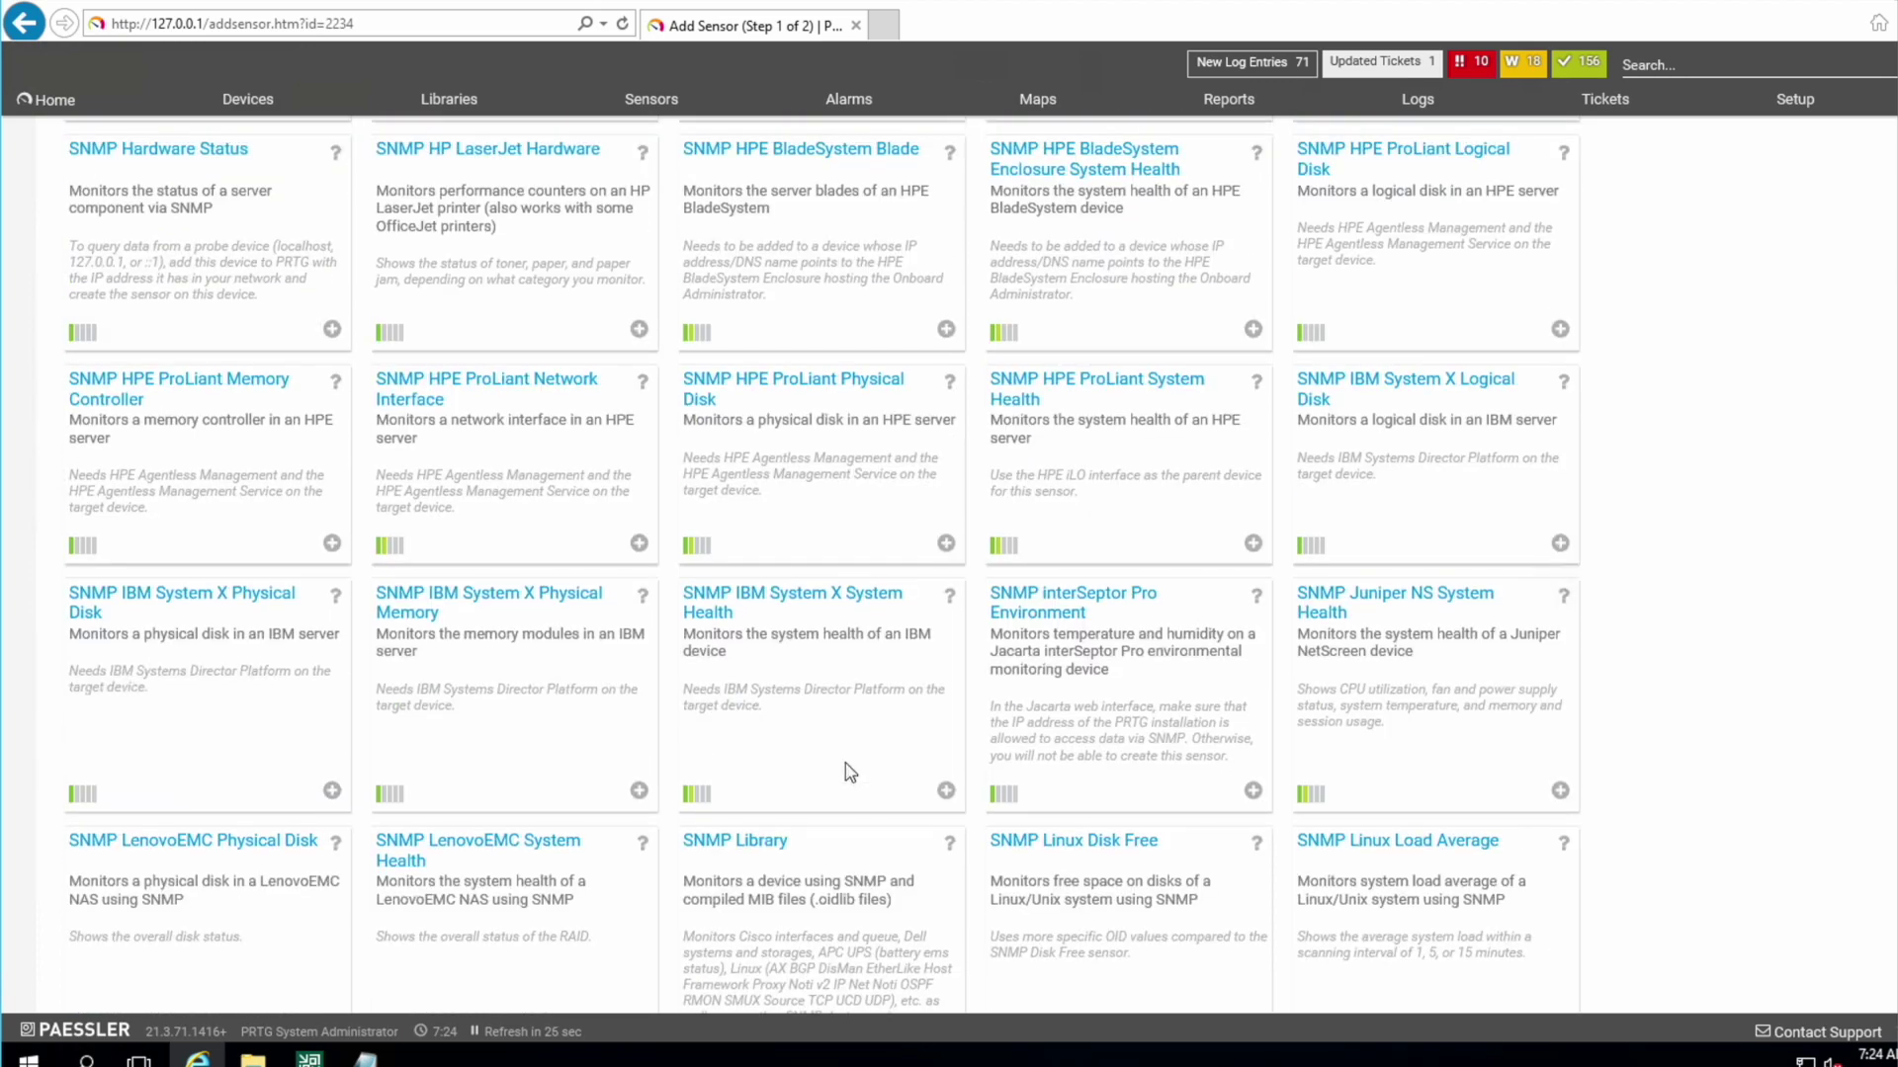
{"action": "scroll", "coordinate": [850, 771], "scroll_direction": "up", "scroll_amount": 14}
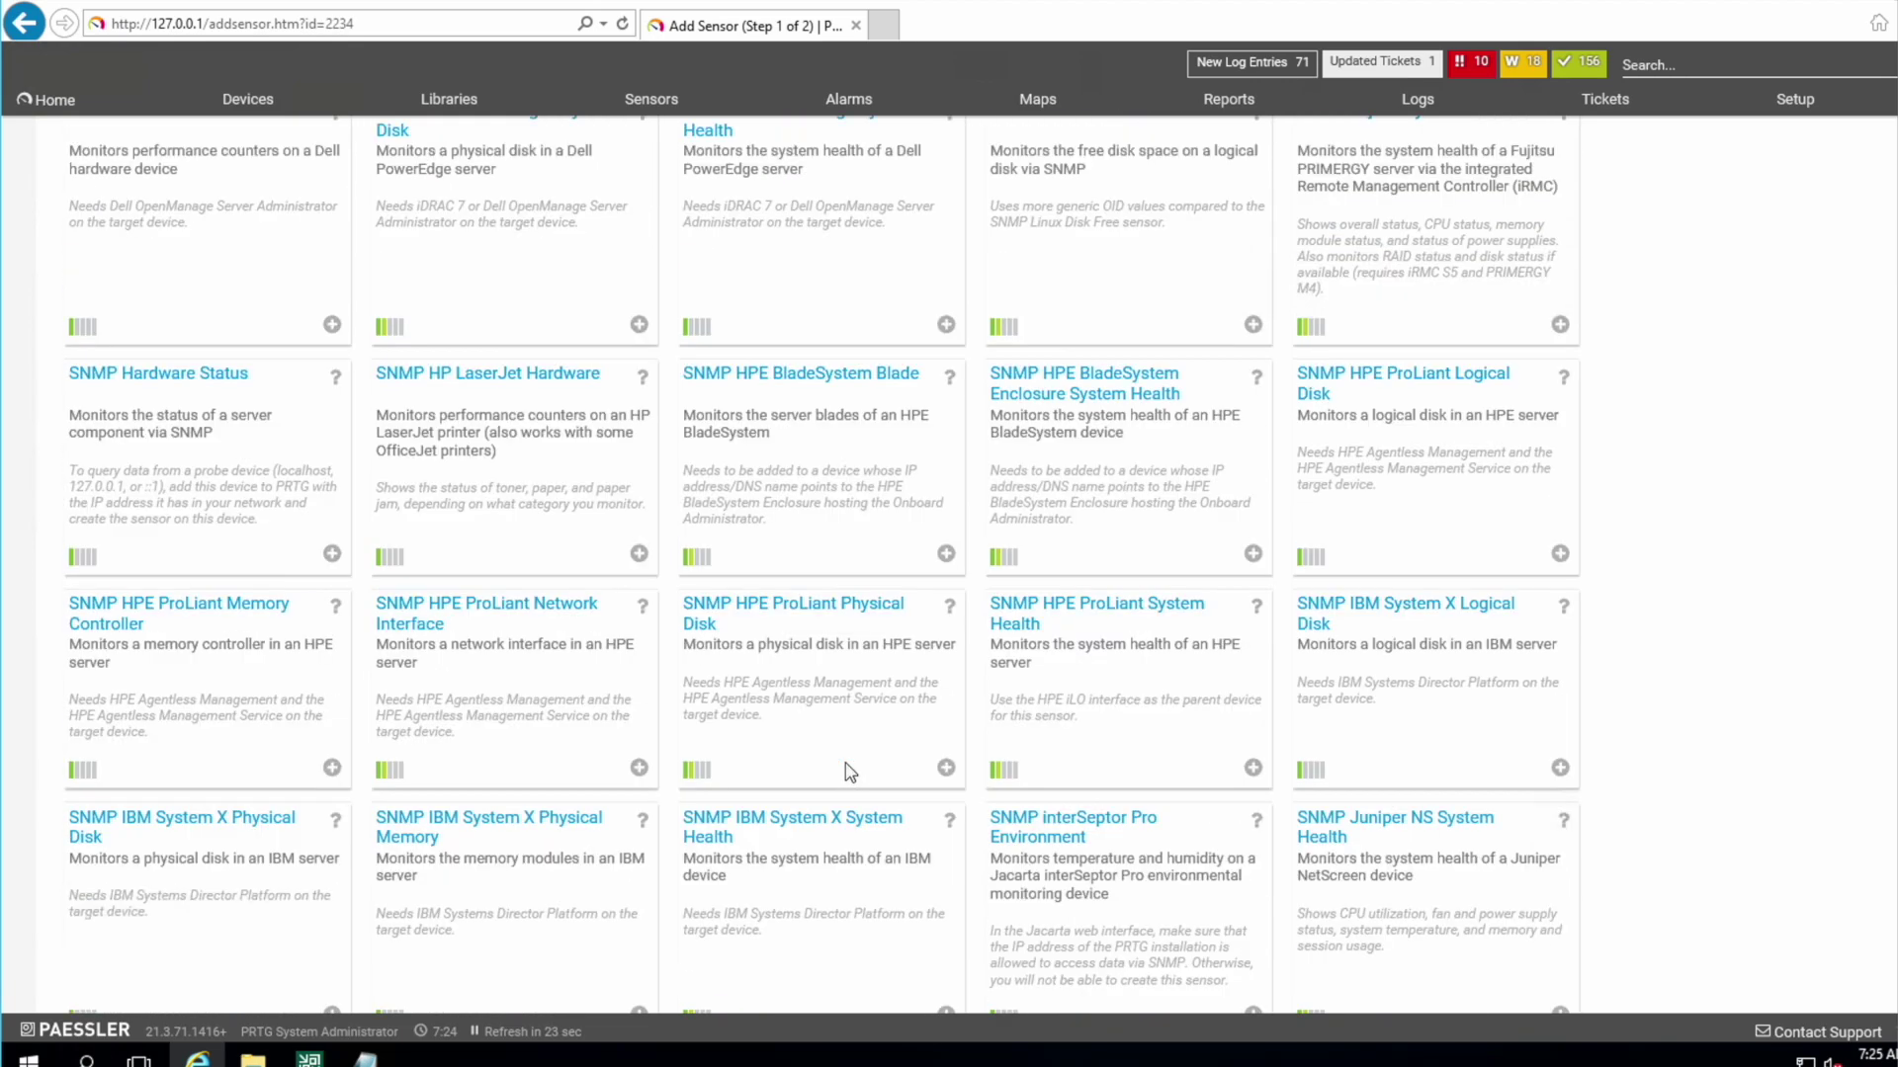
{"action": "scroll", "coordinate": [850, 771], "scroll_direction": "up", "scroll_amount": 13}
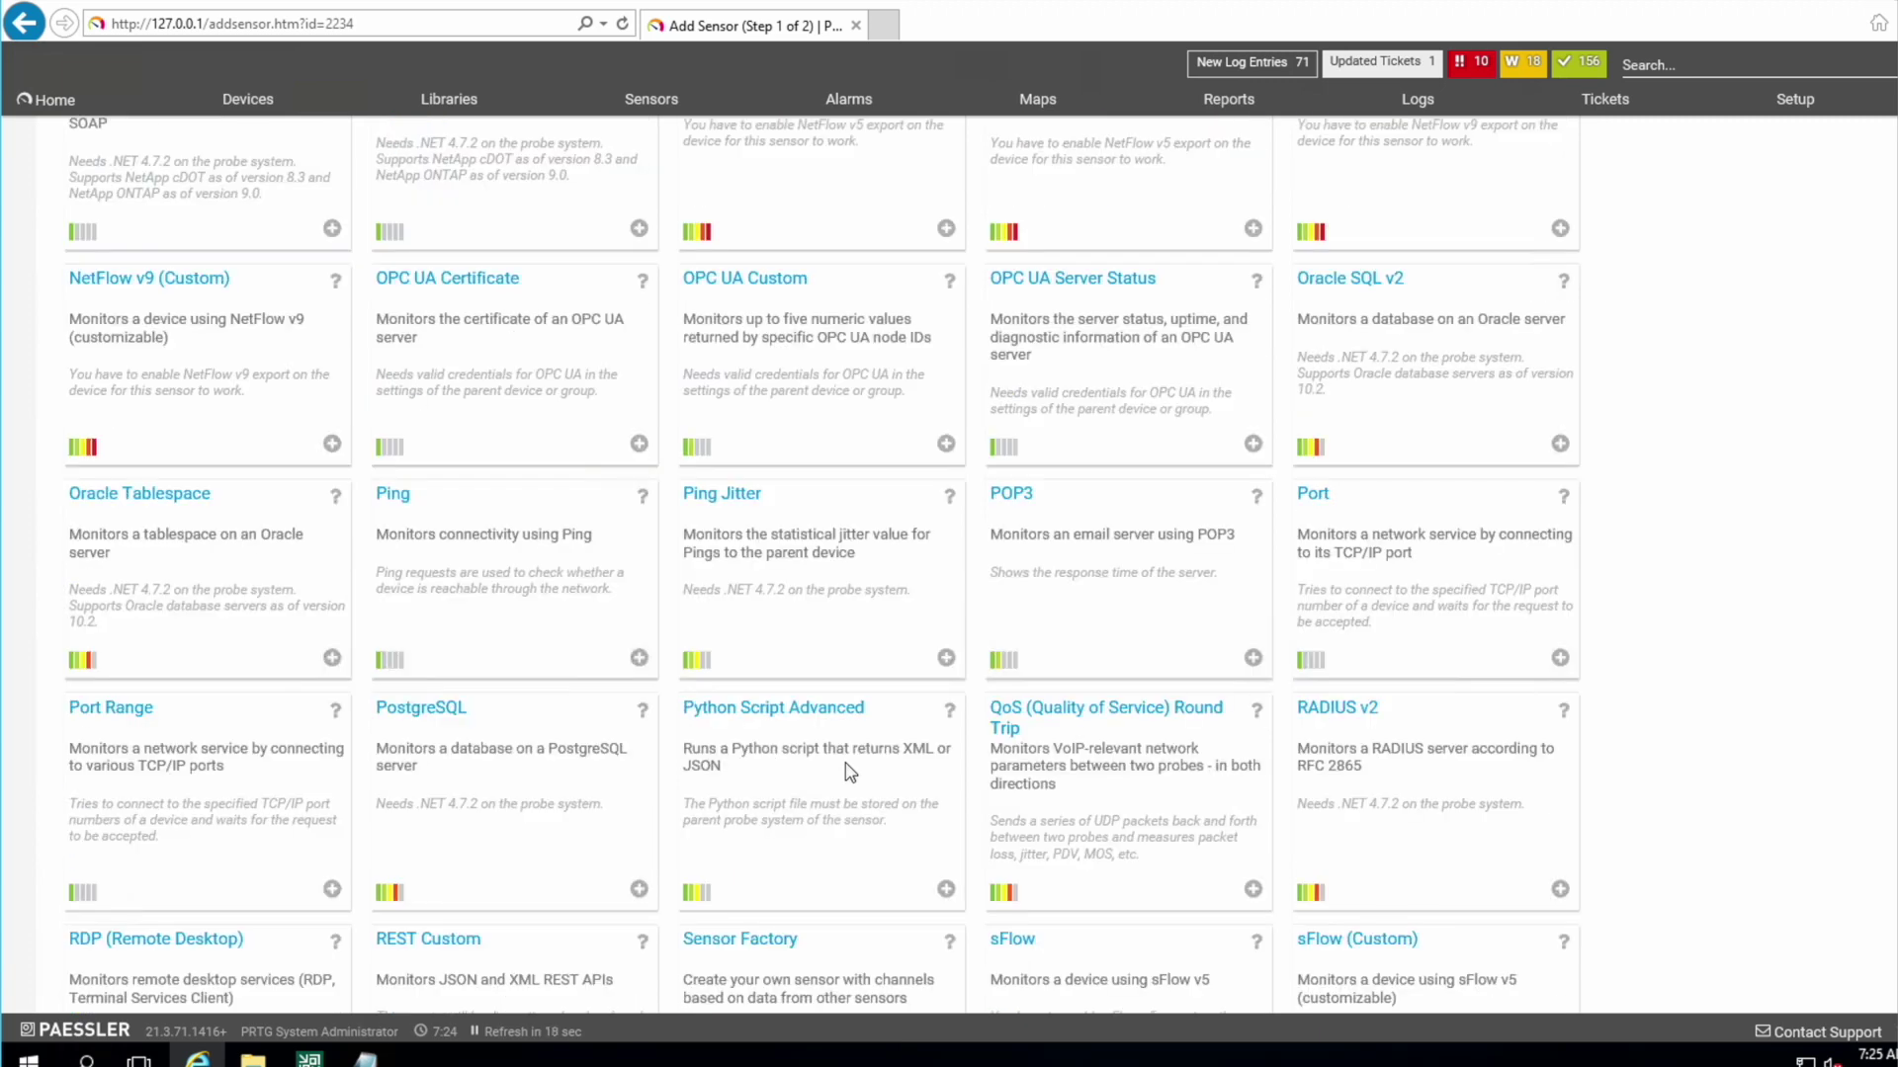
{"action": "scroll", "coordinate": [848, 771], "scroll_direction": "up", "scroll_amount": 3}
{"action": "scroll", "coordinate": [850, 771], "scroll_direction": "up", "scroll_amount": 20}
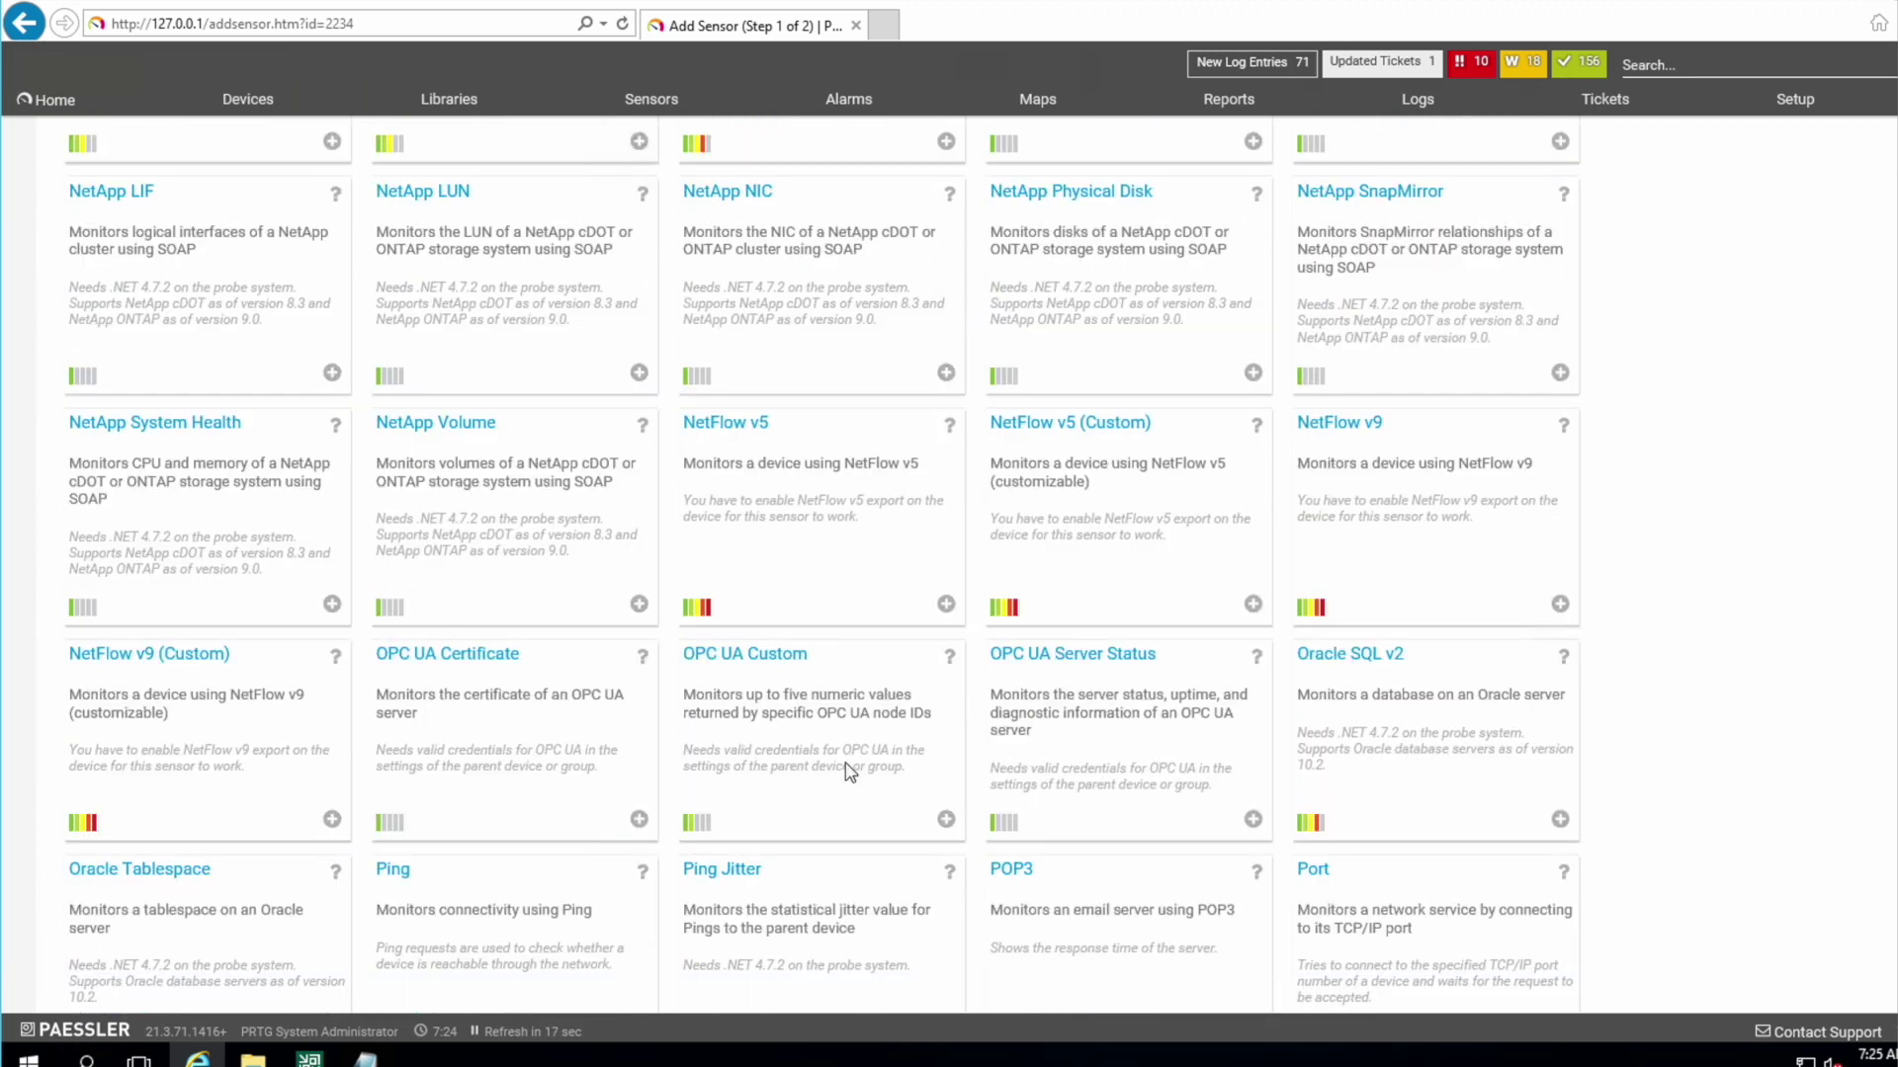
{"action": "scroll", "coordinate": [847, 763], "scroll_direction": "up", "scroll_amount": 15}
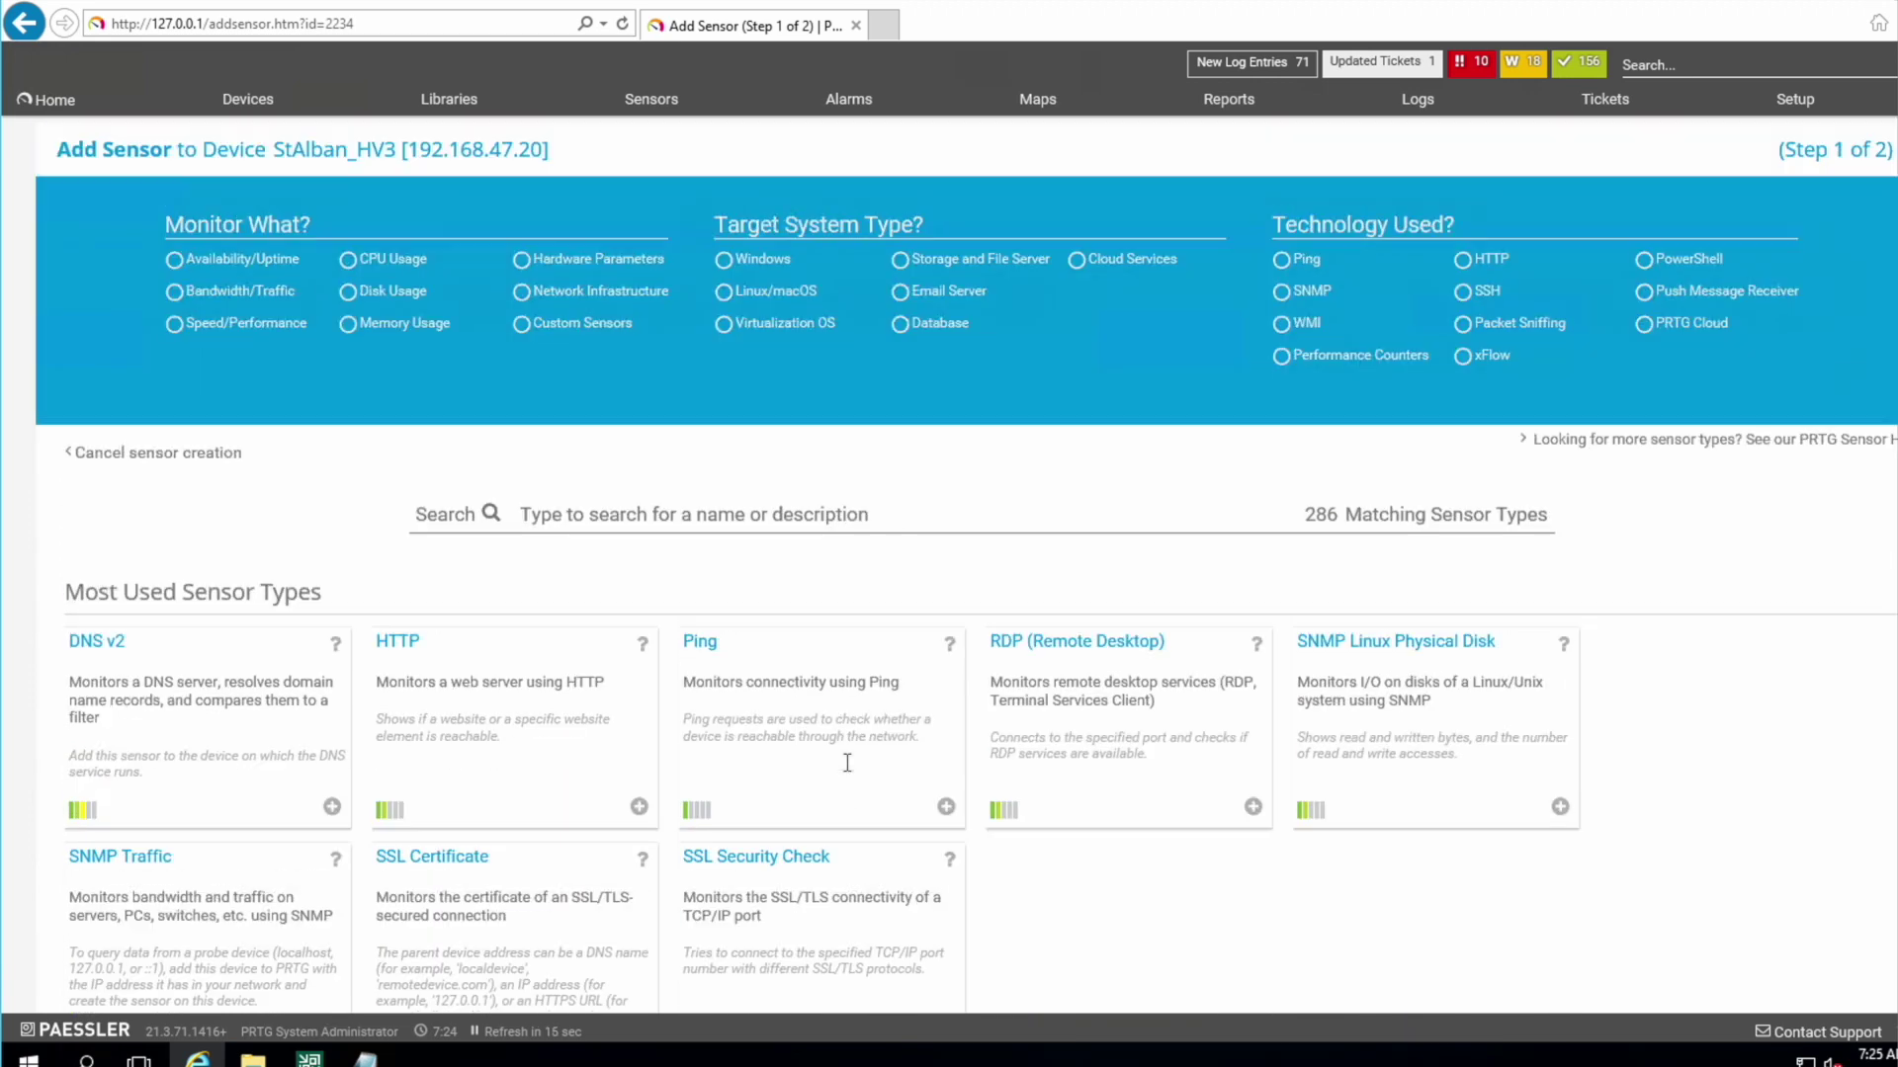
{"action": "left_click", "coordinate": [579, 556]}
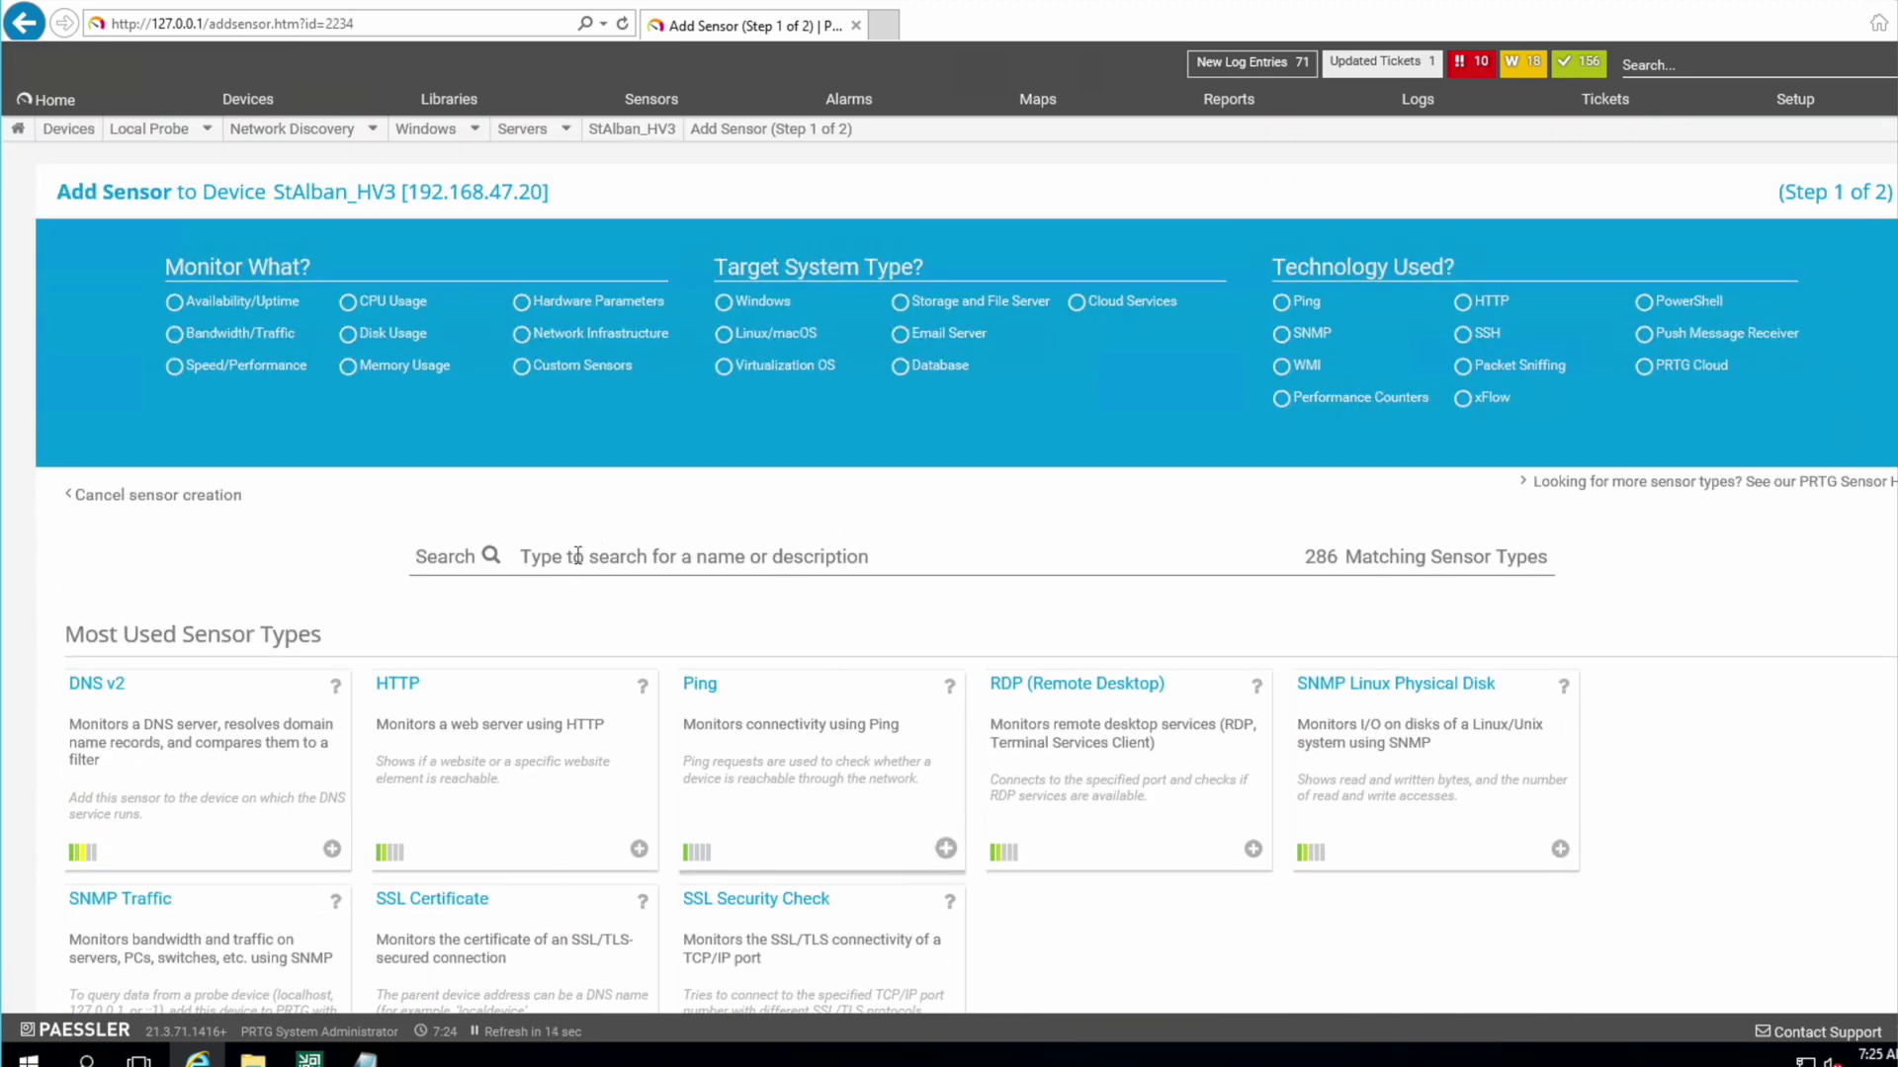
Search the sensor types for 'disk', review the 38 matches, then return to the home page
{"action": "type", "text": "disk"}
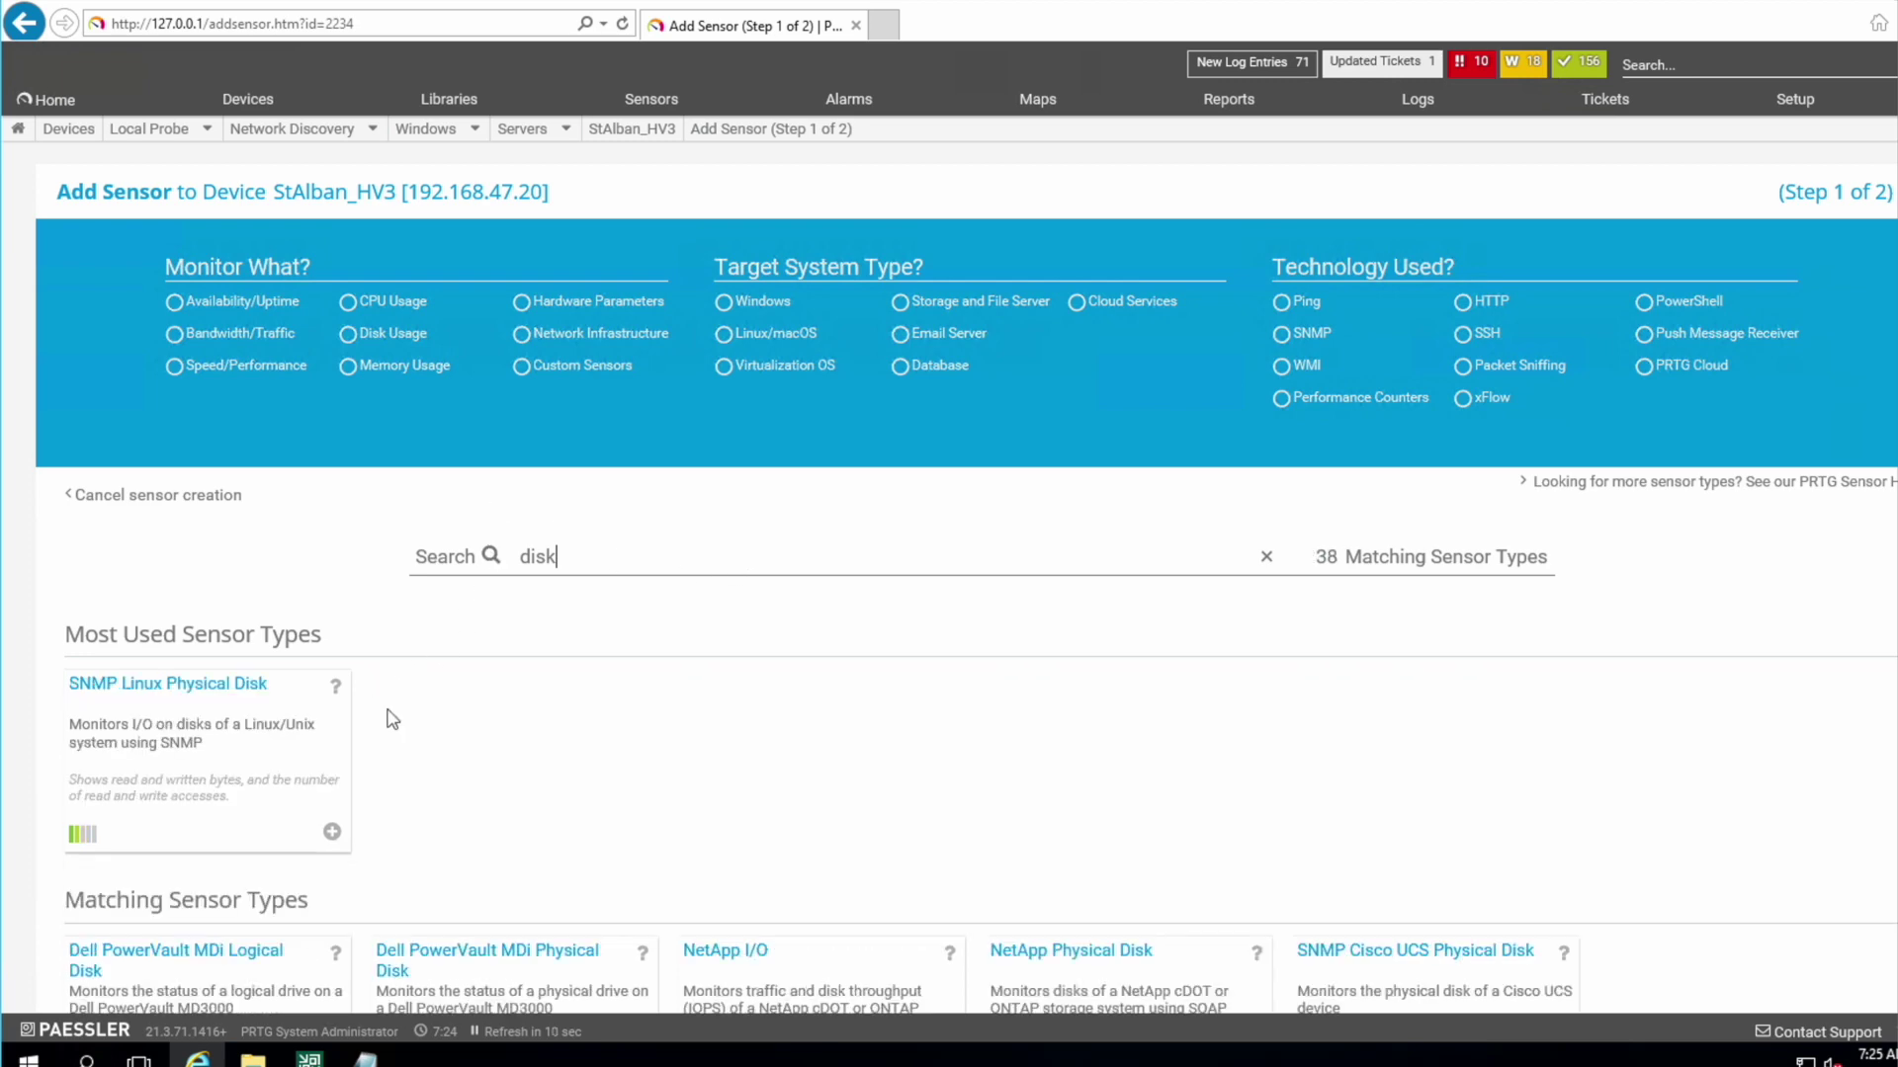
{"action": "scroll", "coordinate": [392, 720], "scroll_direction": "down", "scroll_amount": 1}
{"action": "scroll", "coordinate": [393, 719], "scroll_direction": "down", "scroll_amount": 3}
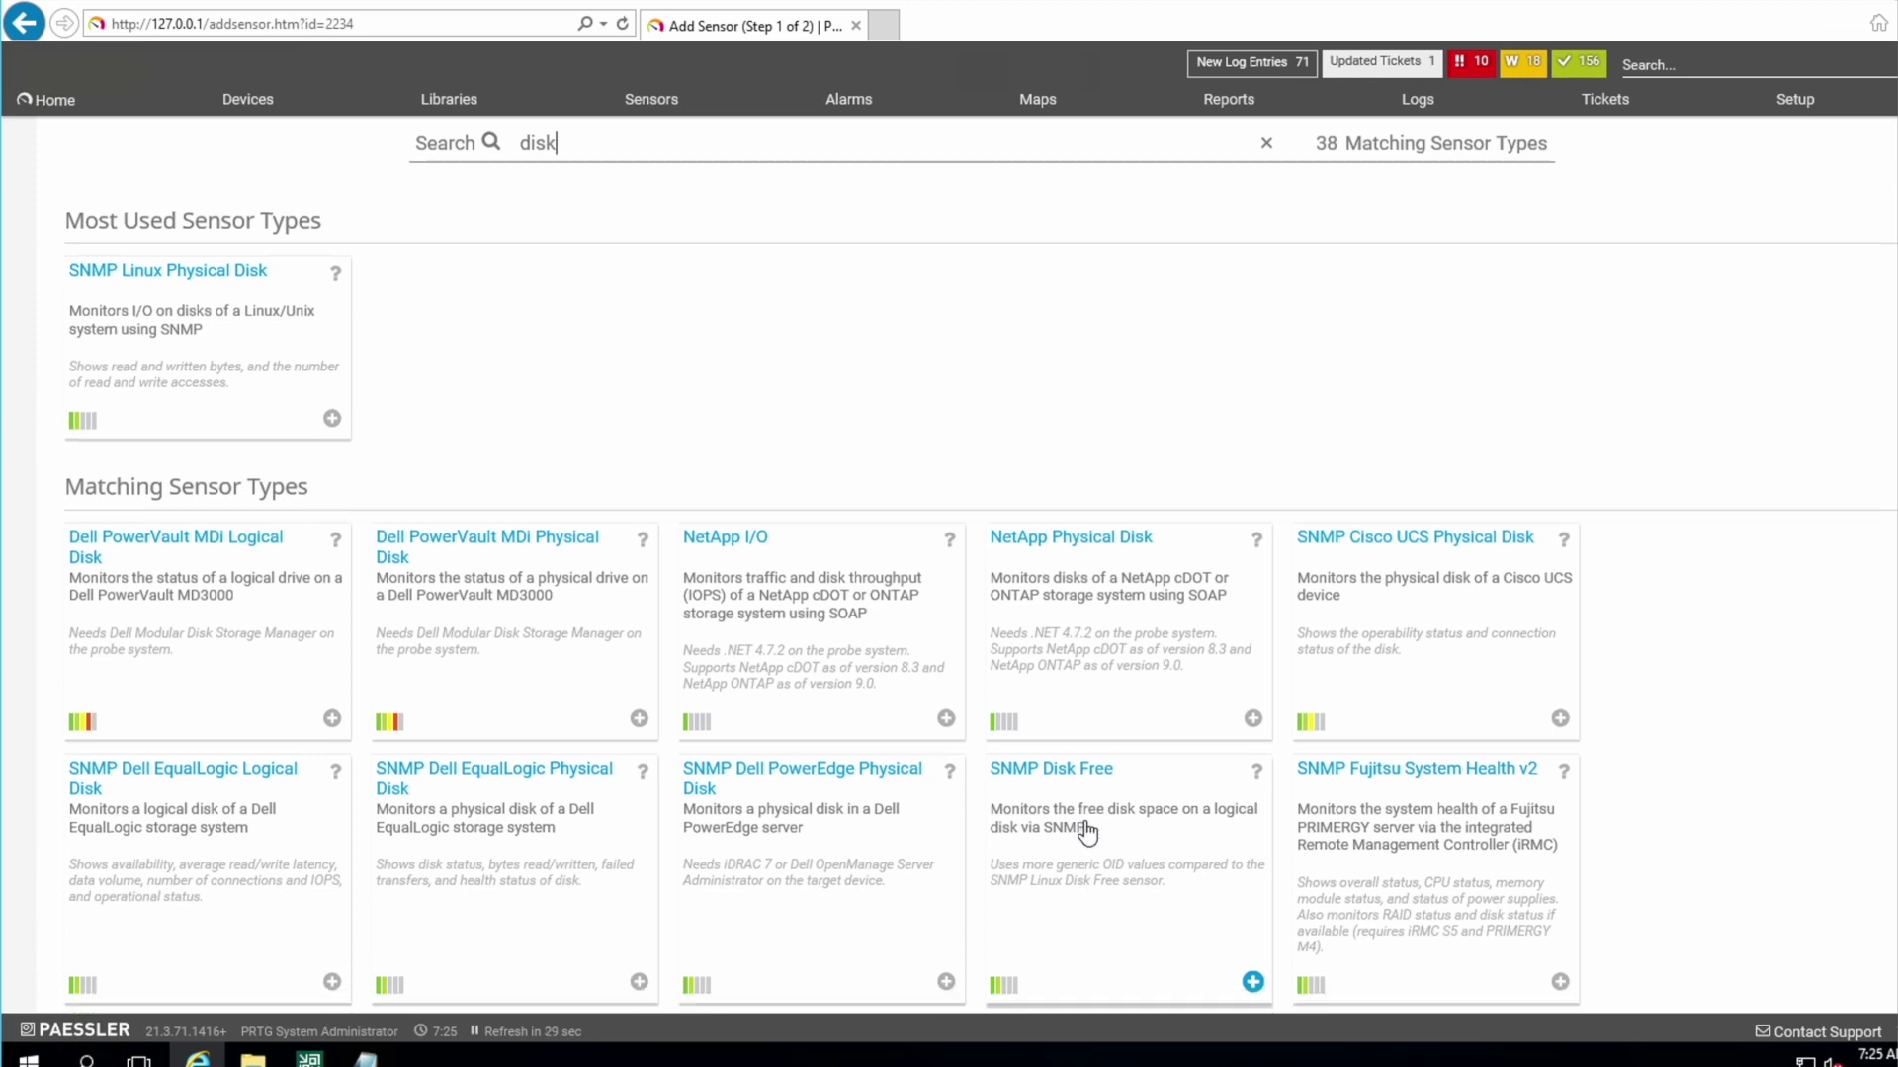
{"action": "scroll", "coordinate": [1085, 830], "scroll_direction": "down", "scroll_amount": 1}
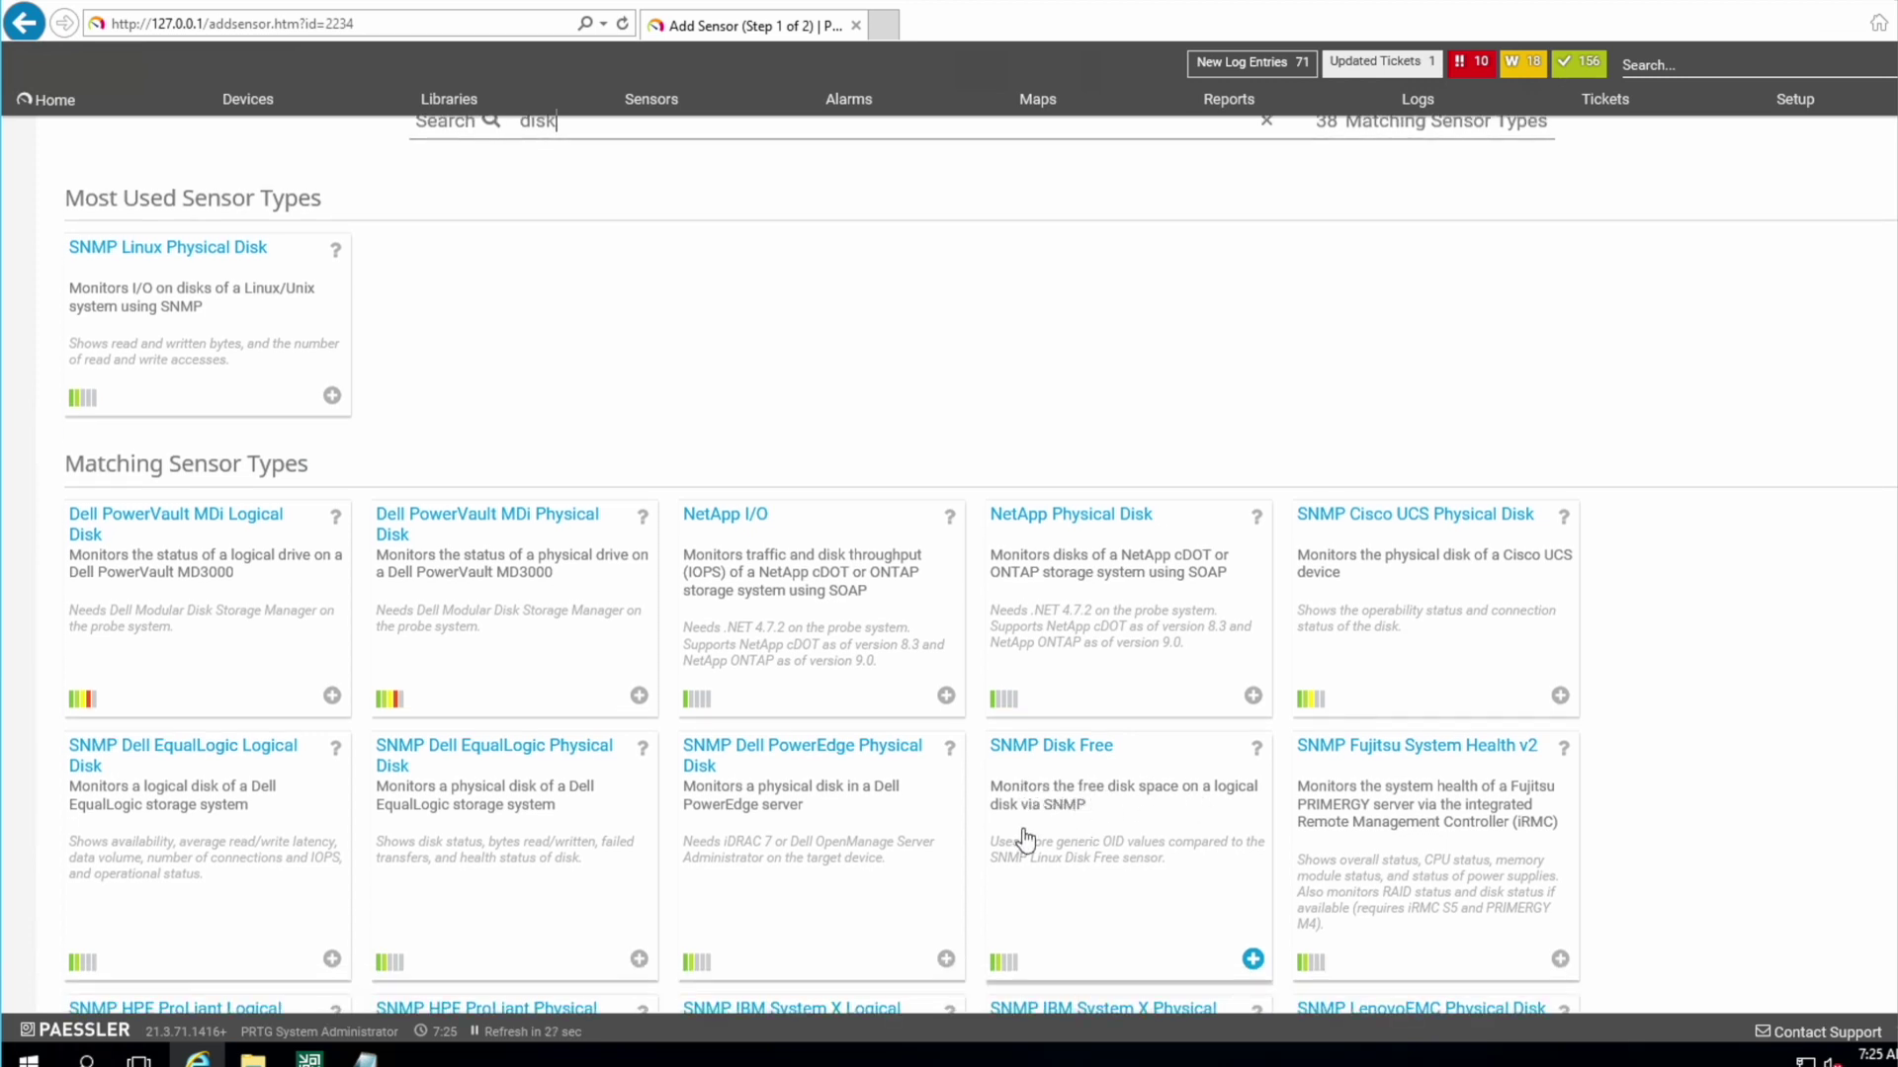
{"action": "scroll", "coordinate": [1105, 845], "scroll_direction": "down", "scroll_amount": 1}
{"action": "scroll", "coordinate": [1105, 845], "scroll_direction": "down", "scroll_amount": 3}
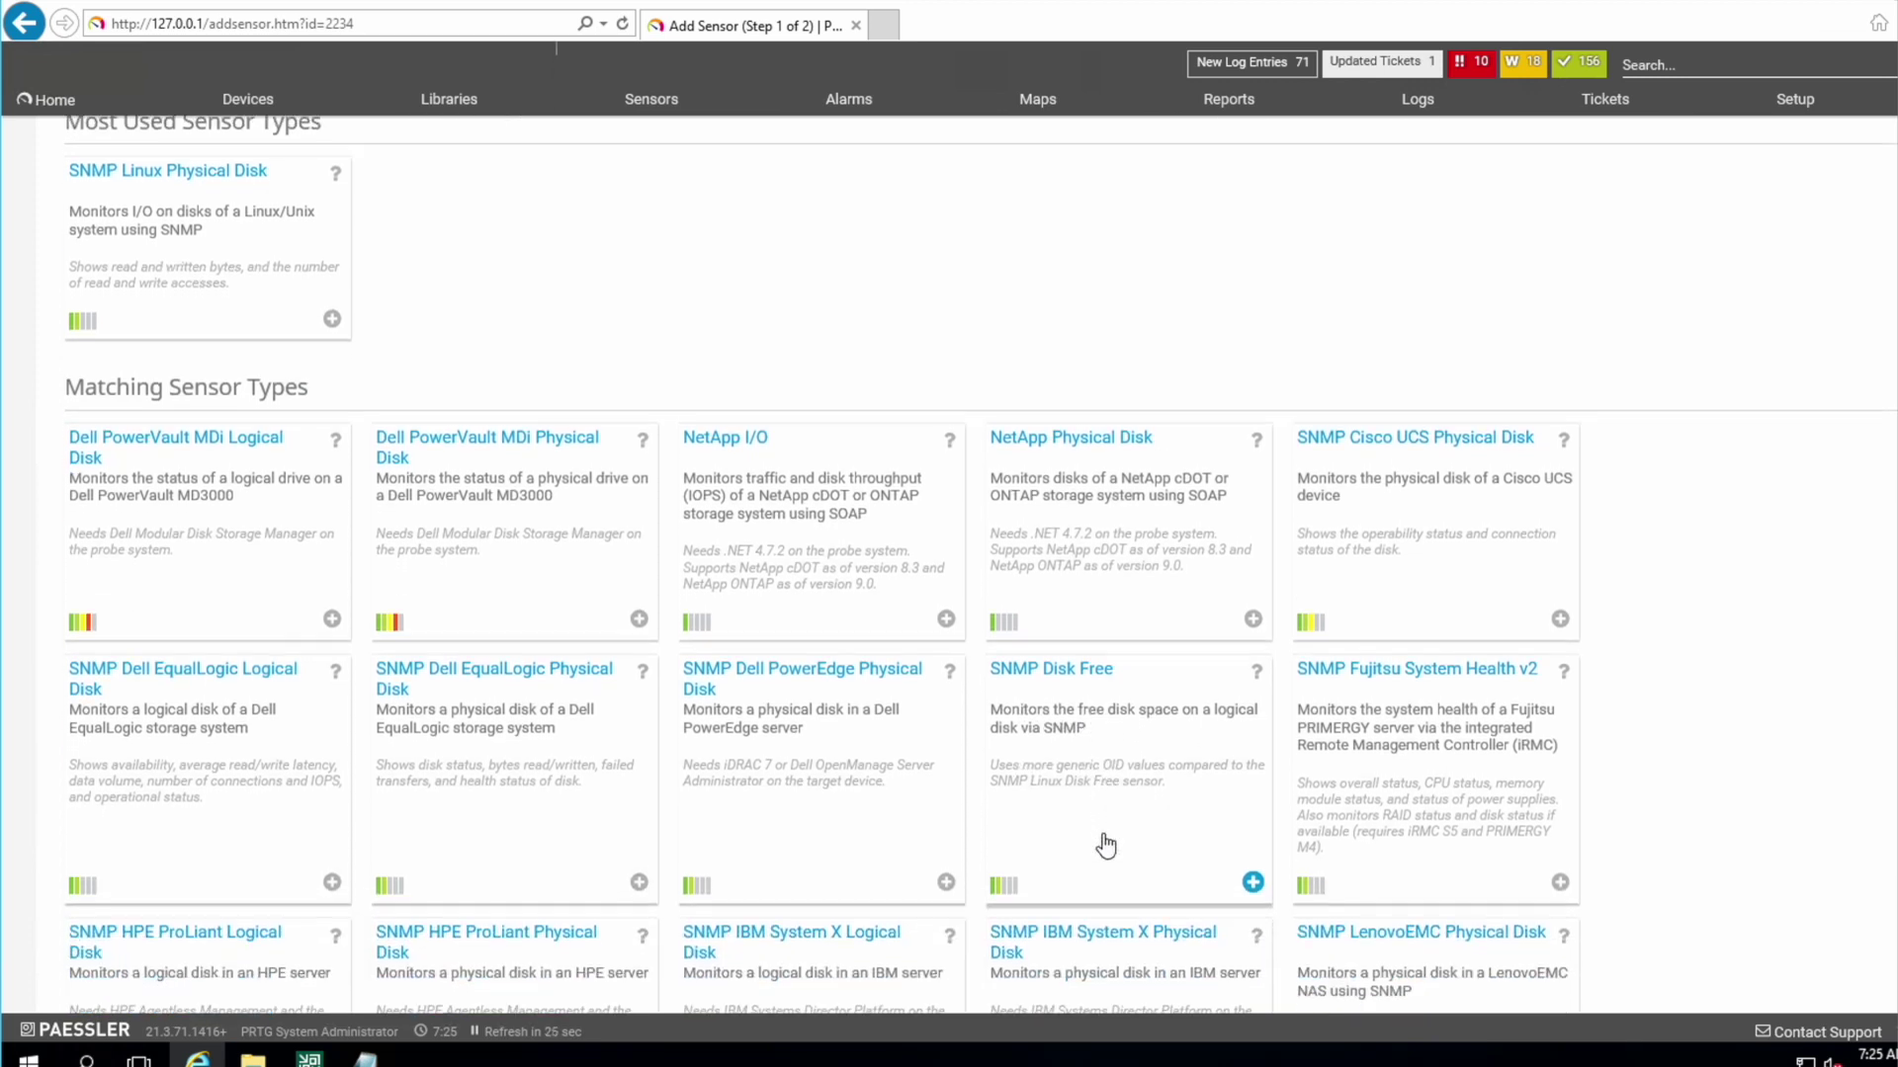
{"action": "scroll", "coordinate": [1107, 842], "scroll_direction": "down", "scroll_amount": 1}
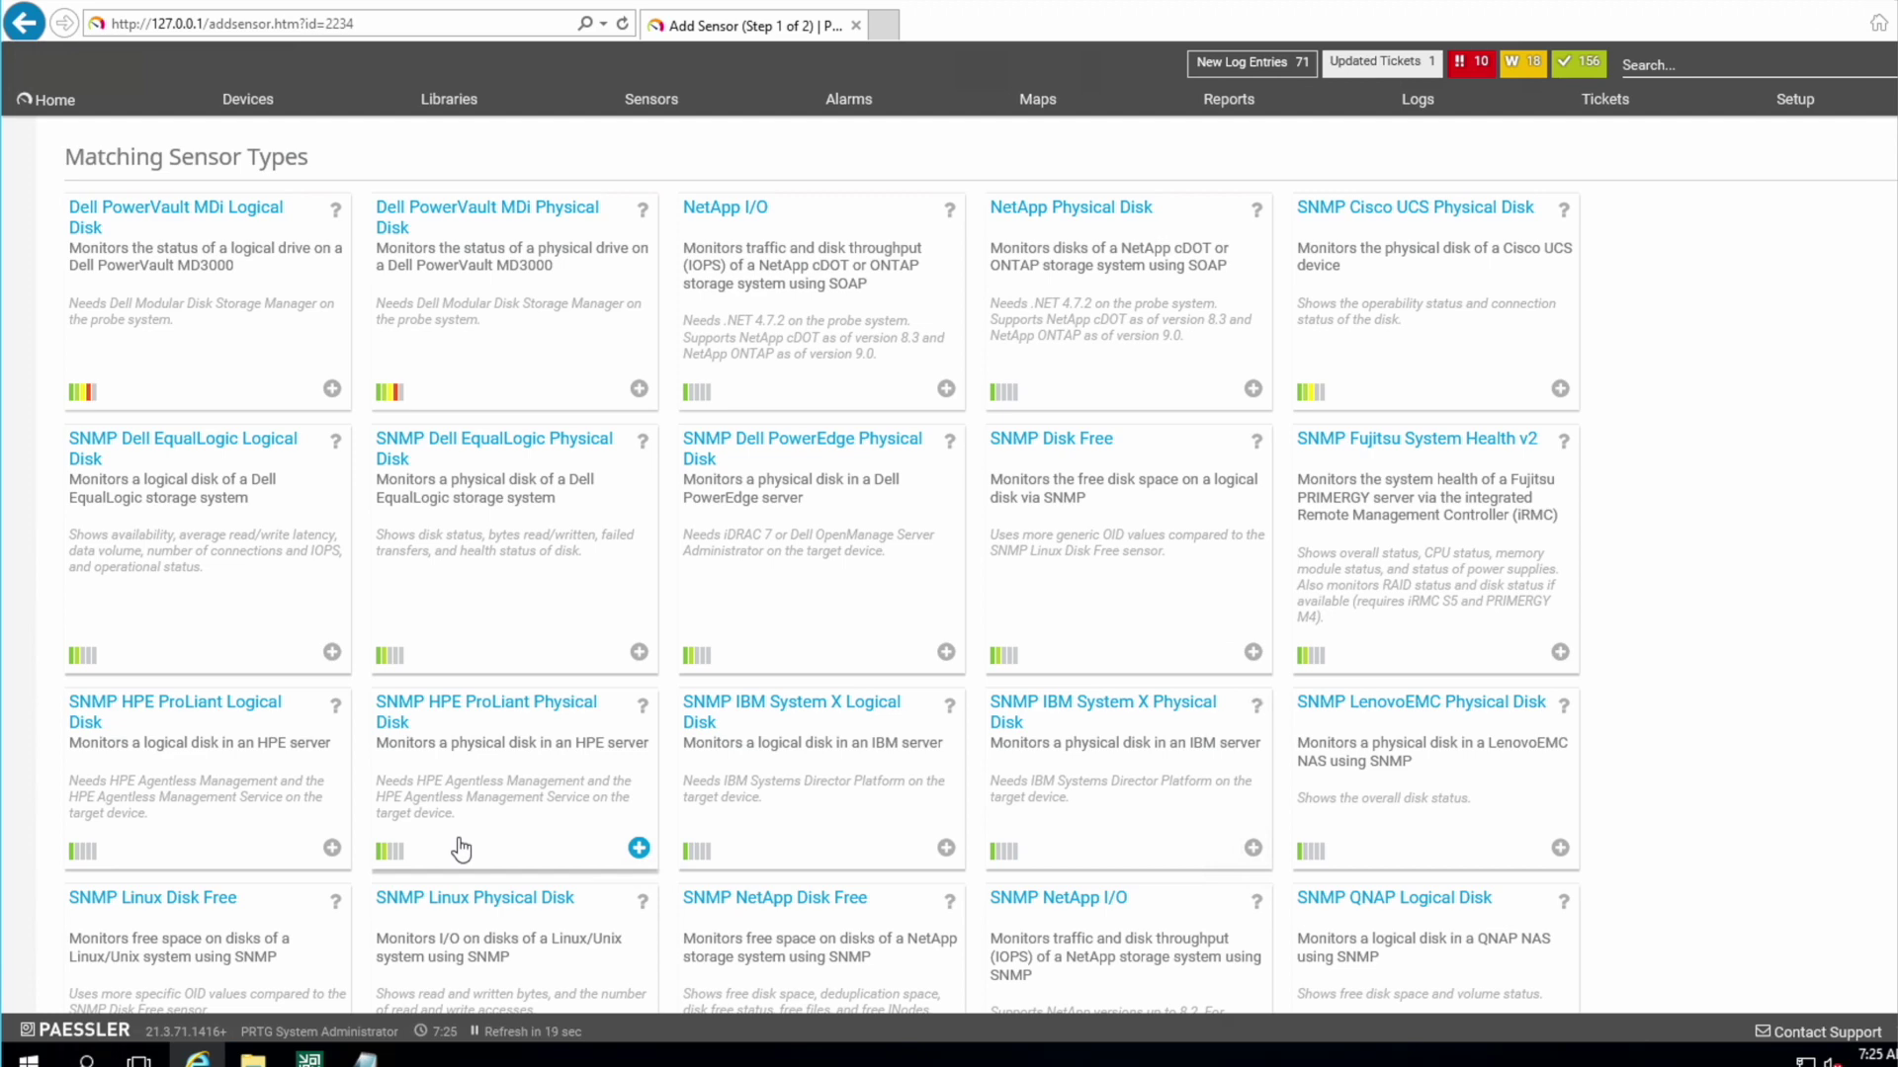
{"action": "scroll", "coordinate": [459, 848], "scroll_direction": "up", "scroll_amount": 10}
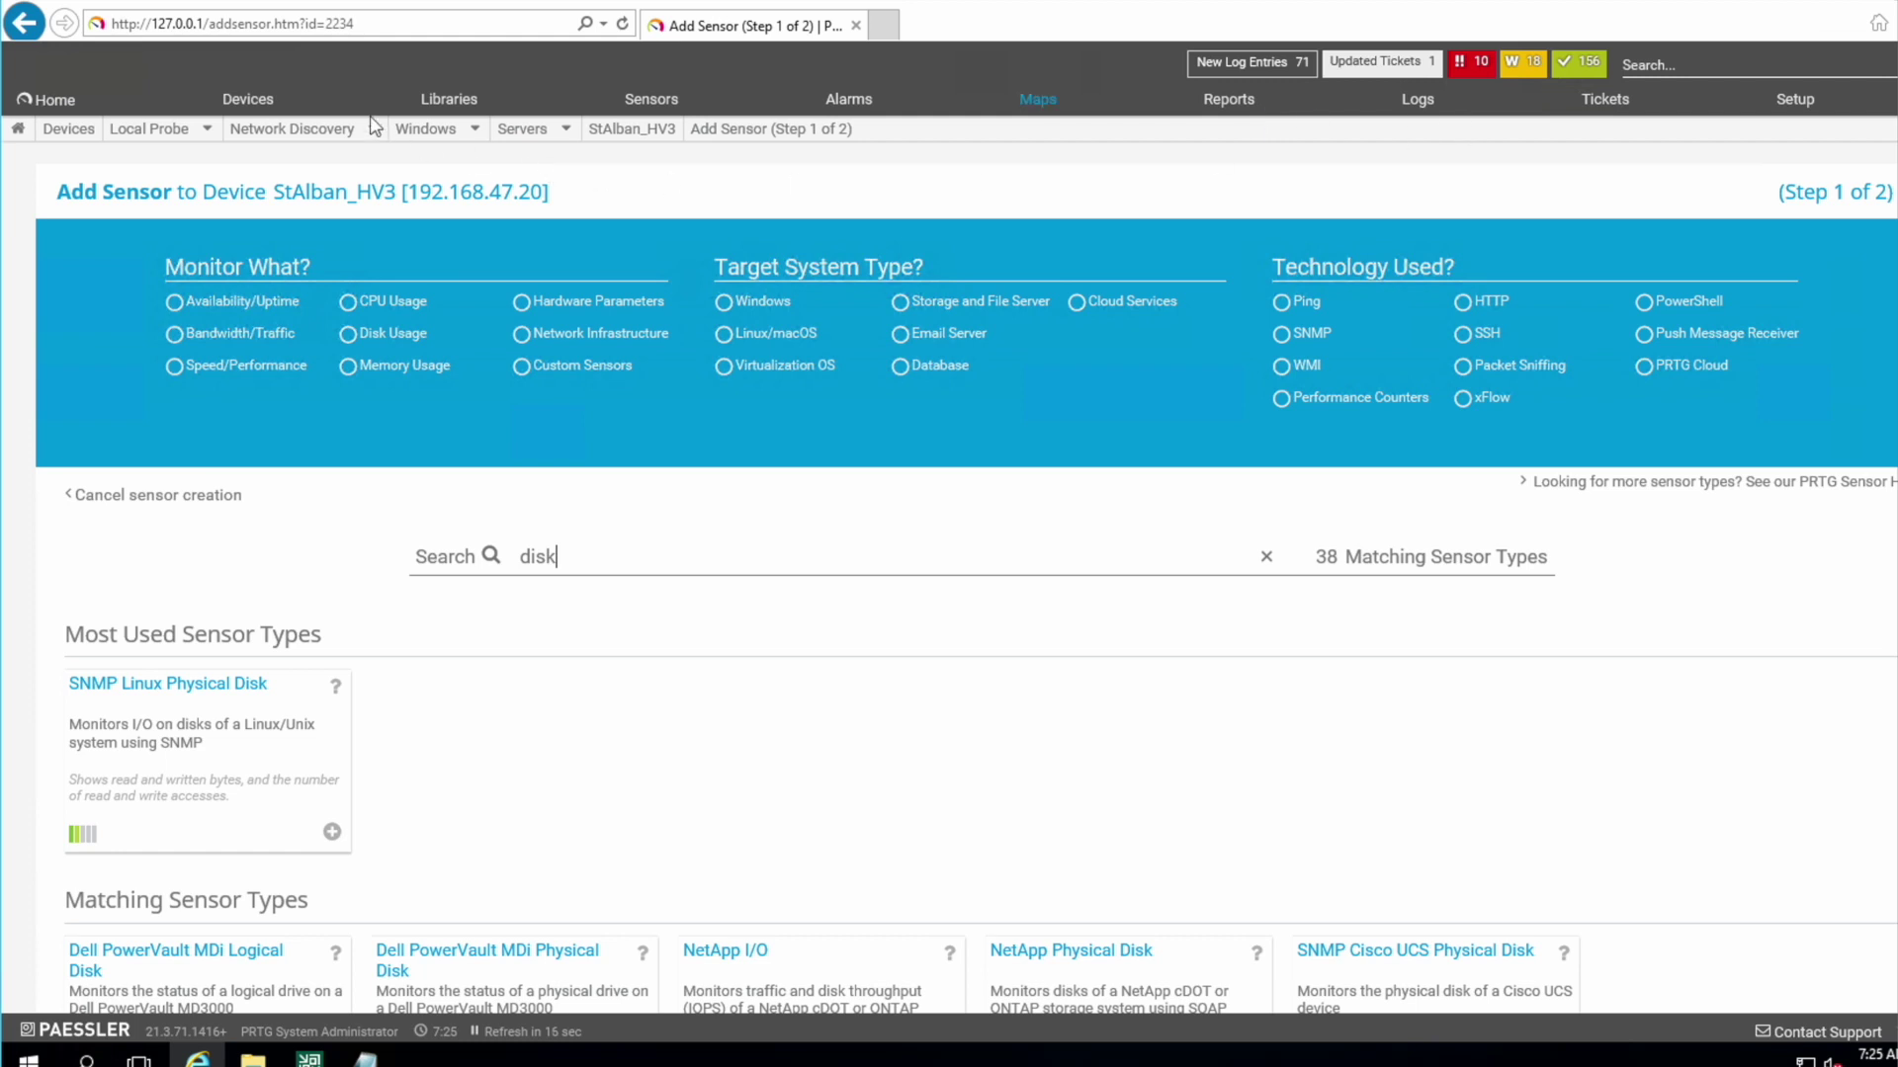
{"action": "left_click", "coordinate": [51, 101]}
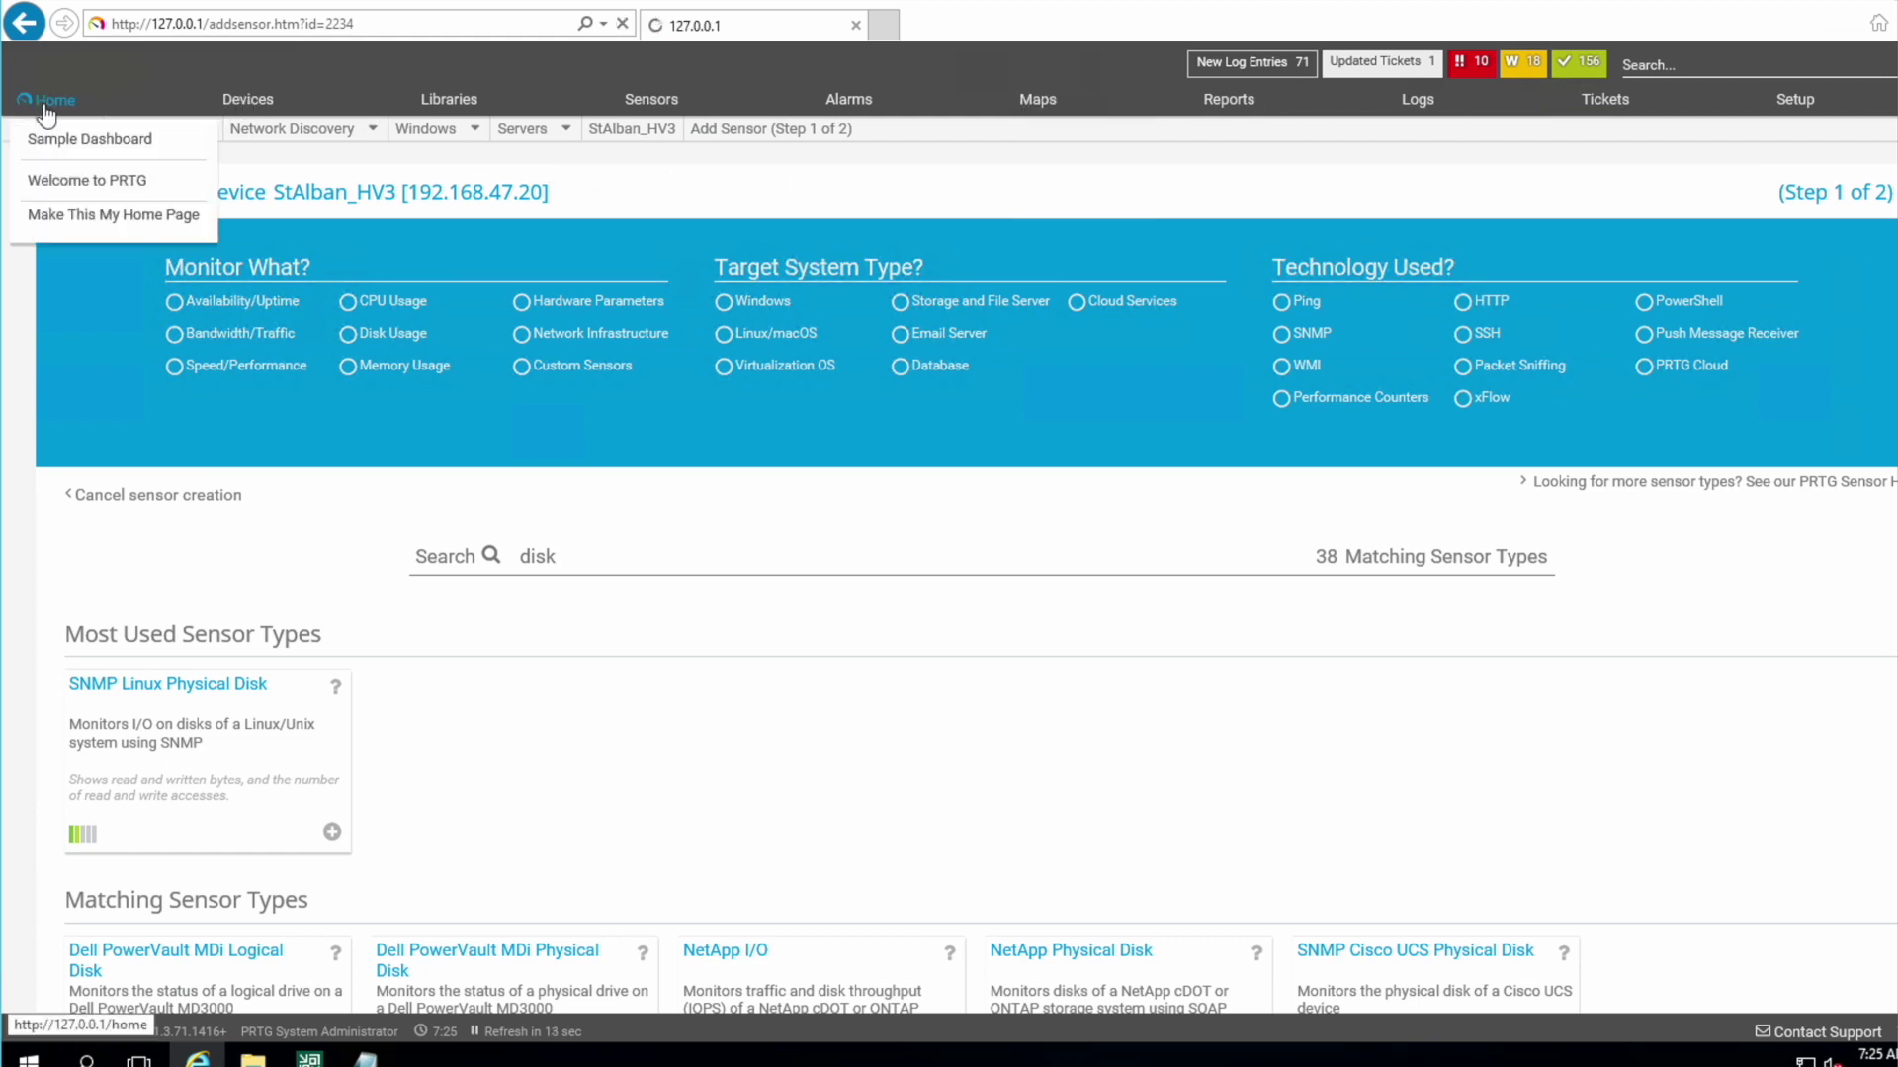